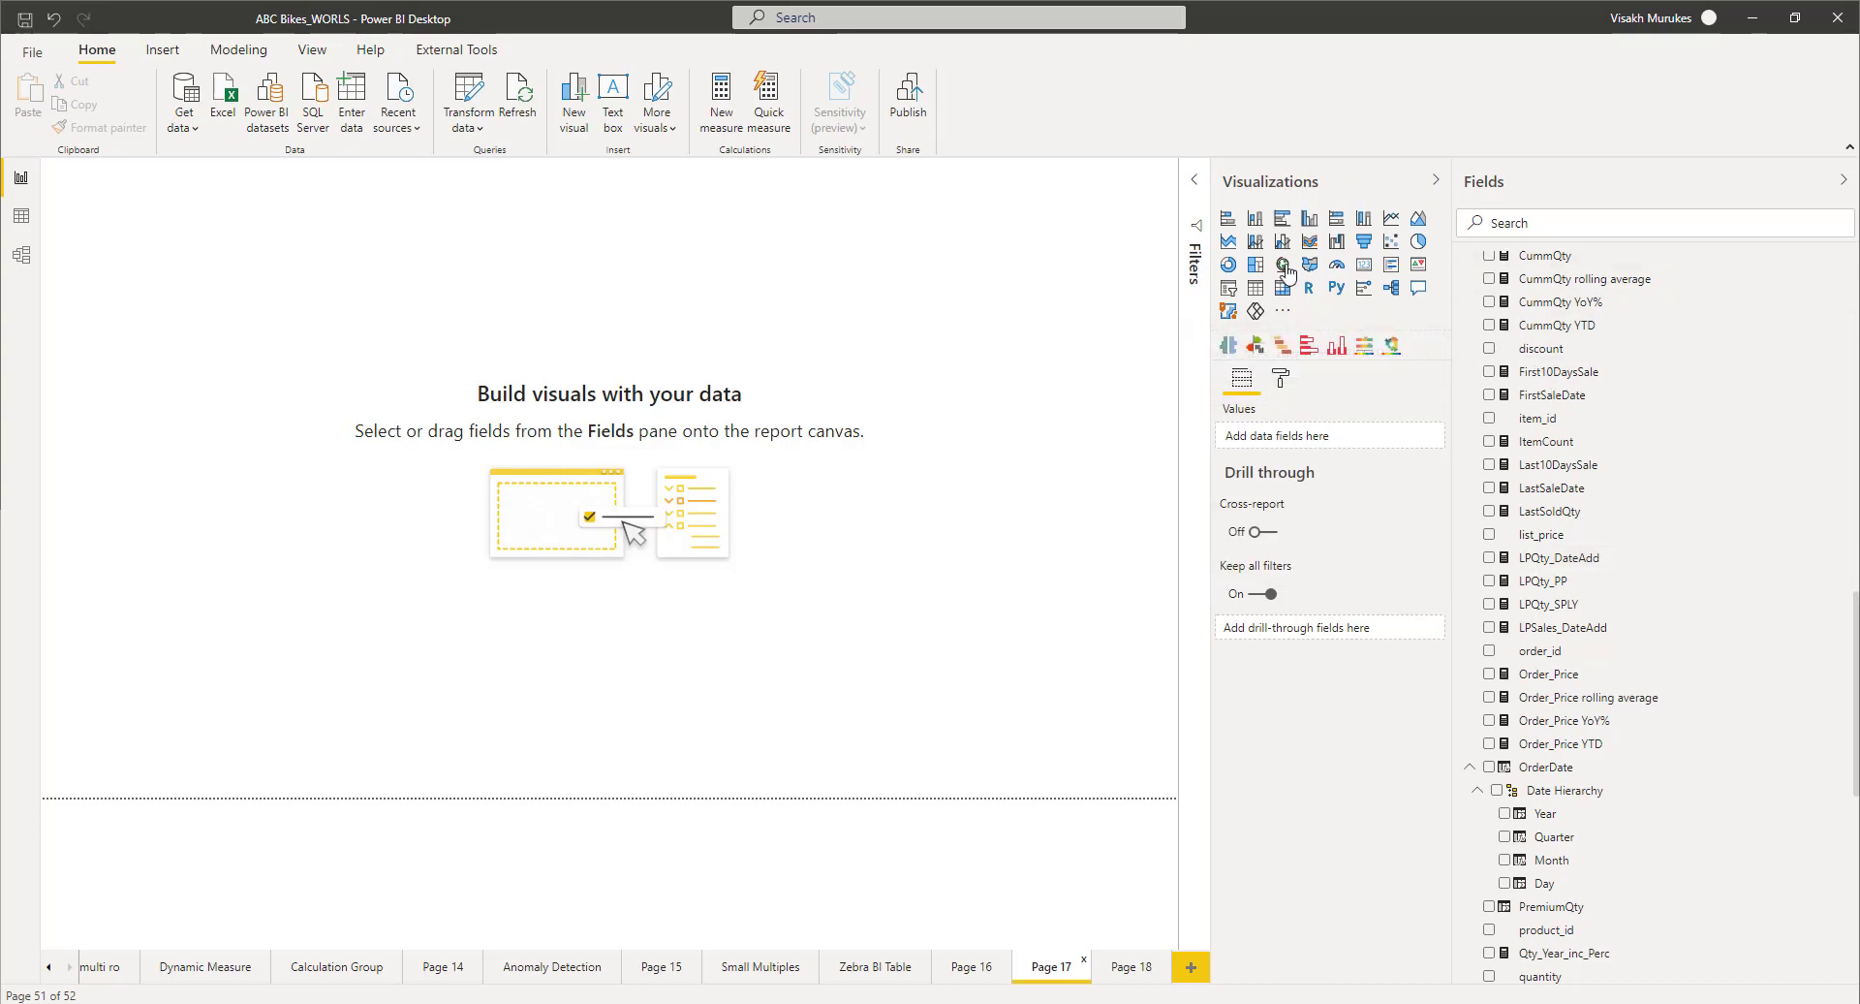
Step: Search the AppSource visuals for "Zebra" and add Zebra BI Tables to the report, answering the existing-copy prompt
left_click(1283, 312)
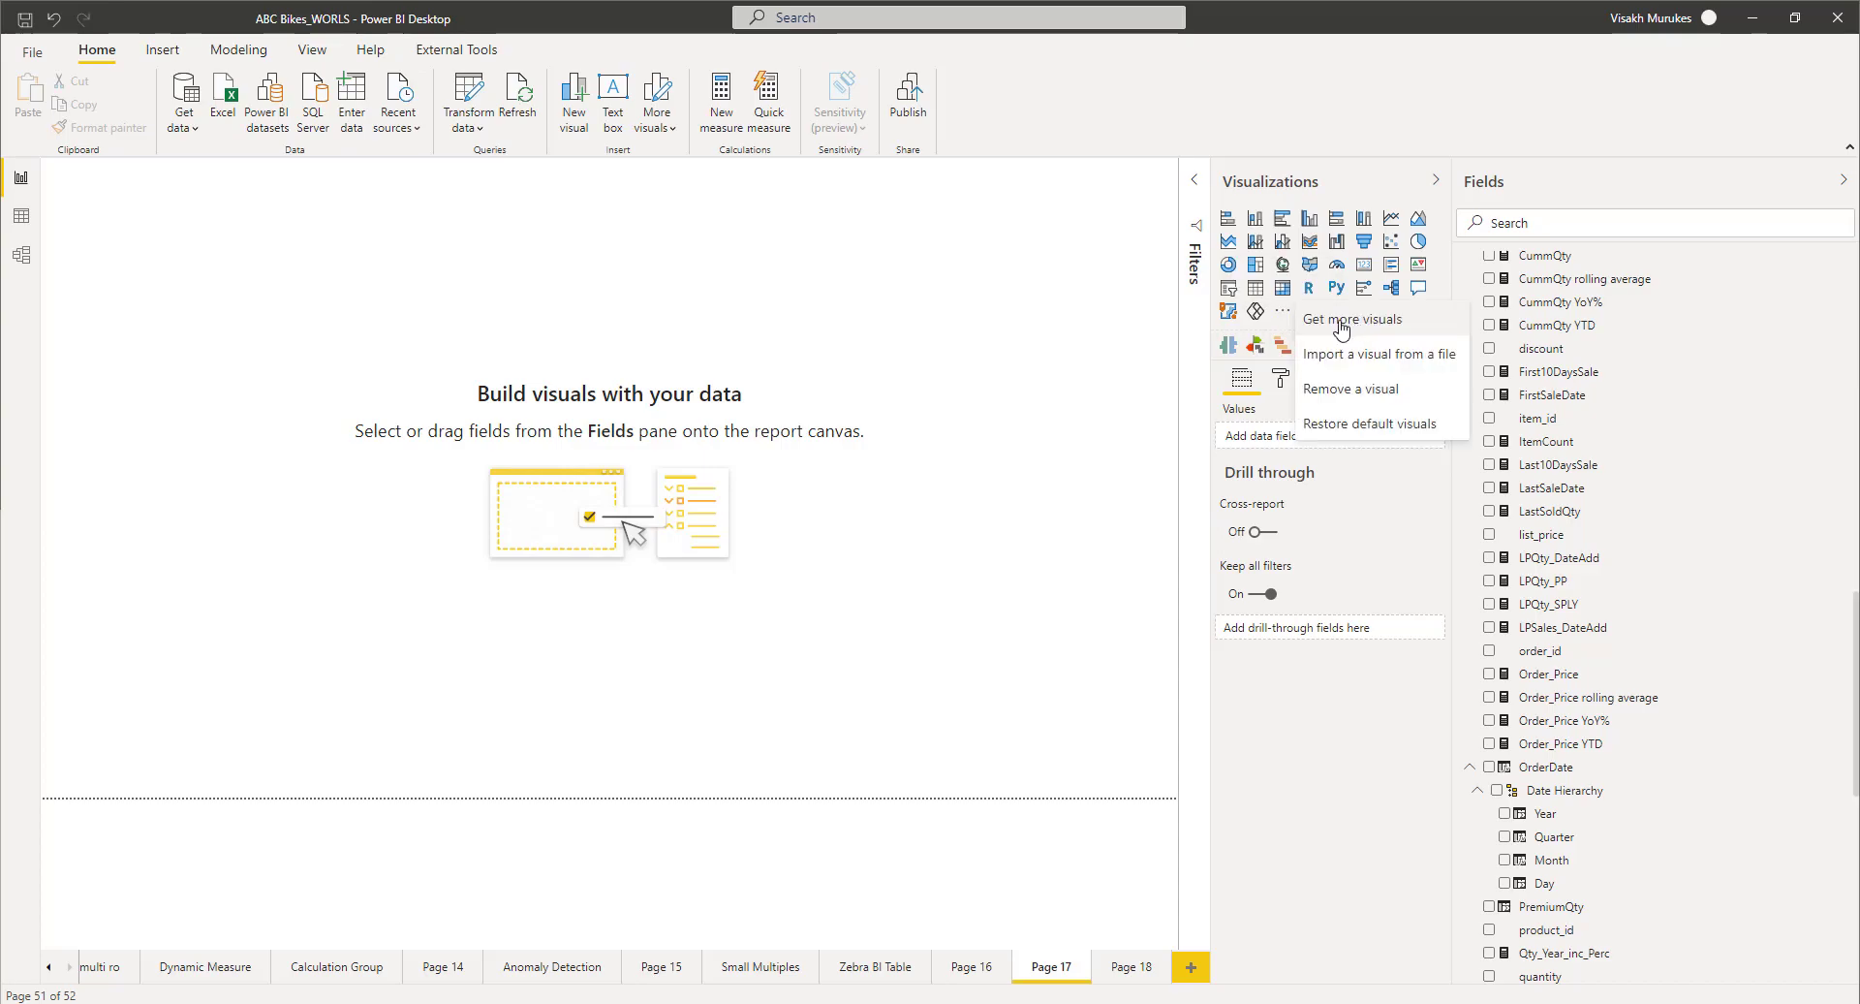
left_click(1341, 324)
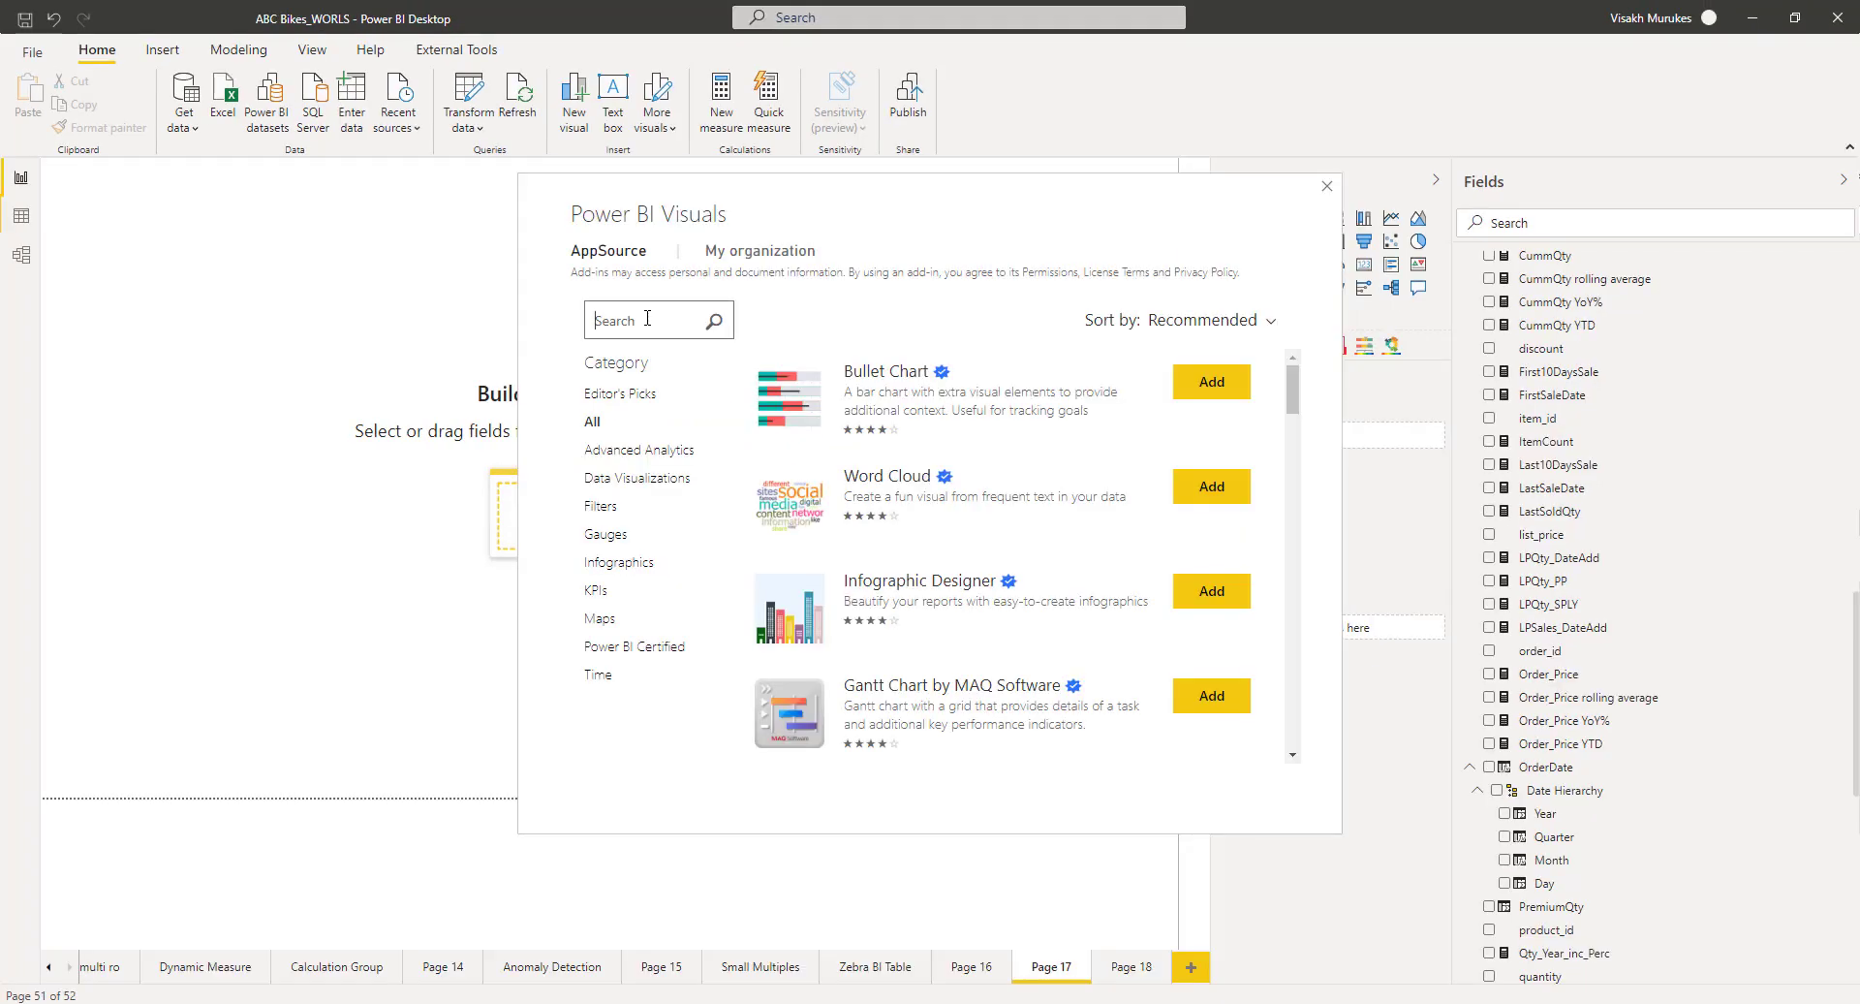
type("Zebra")
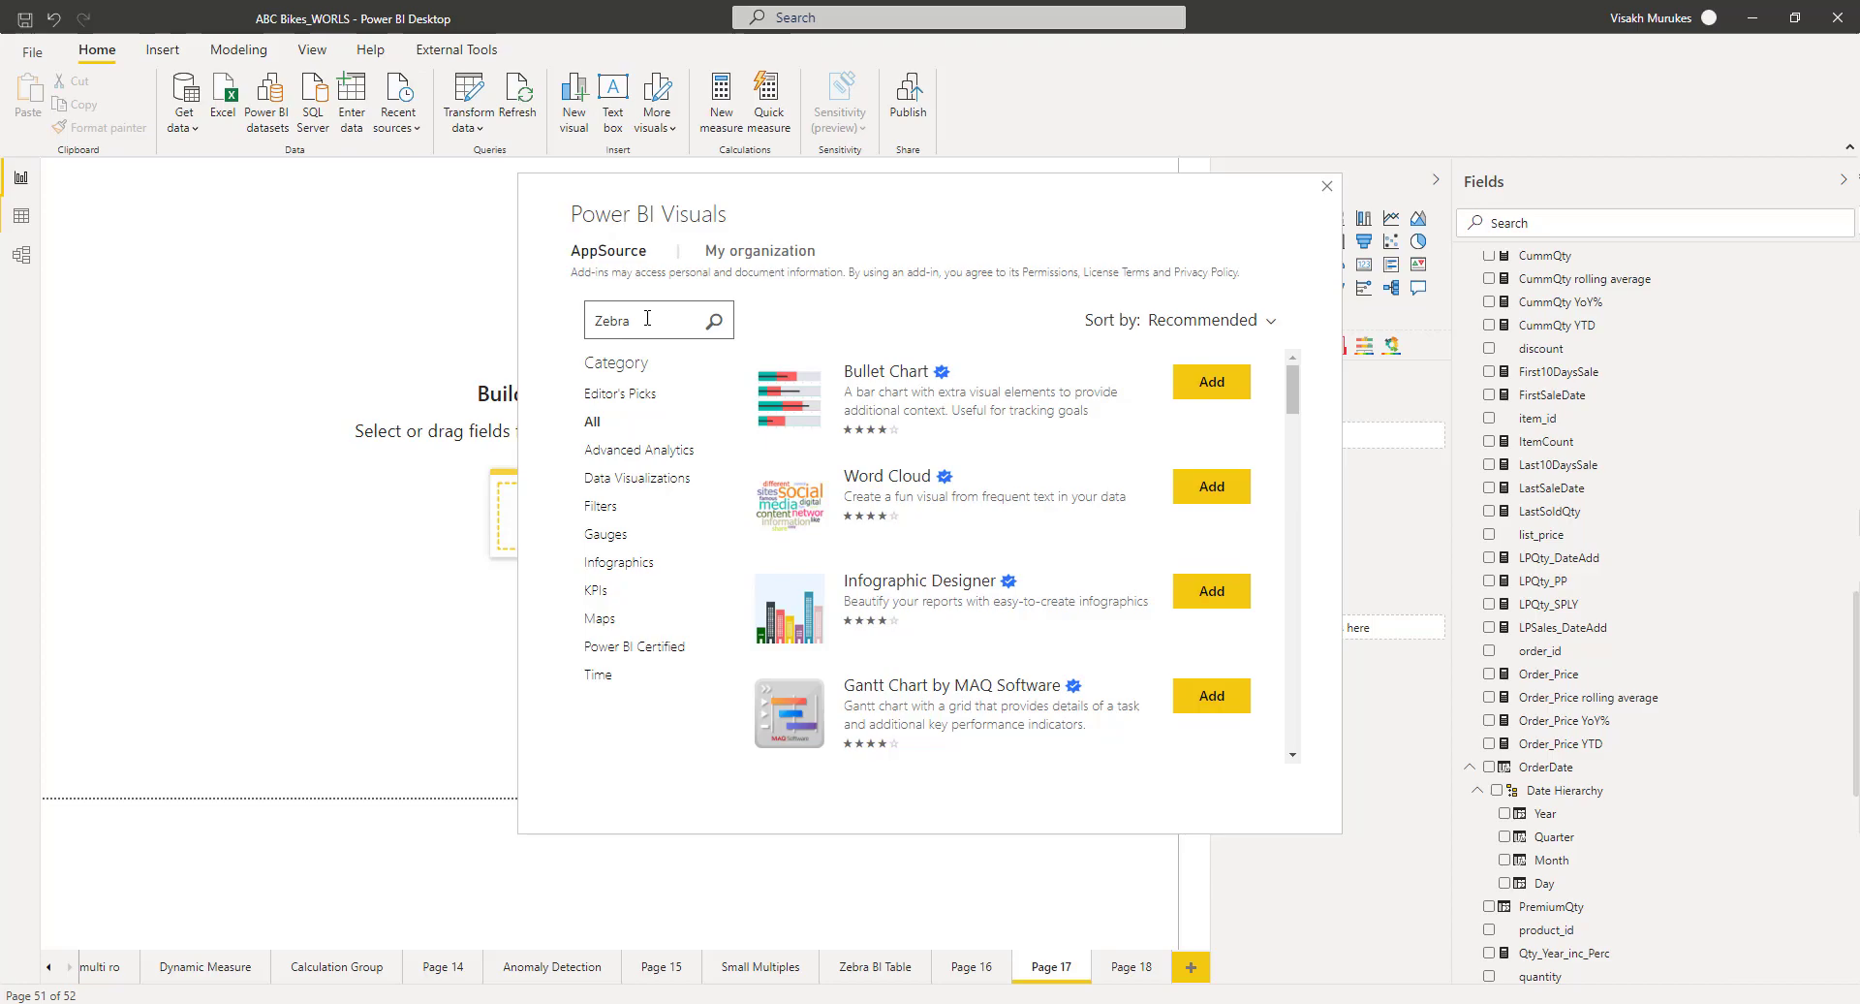
left_click(713, 327)
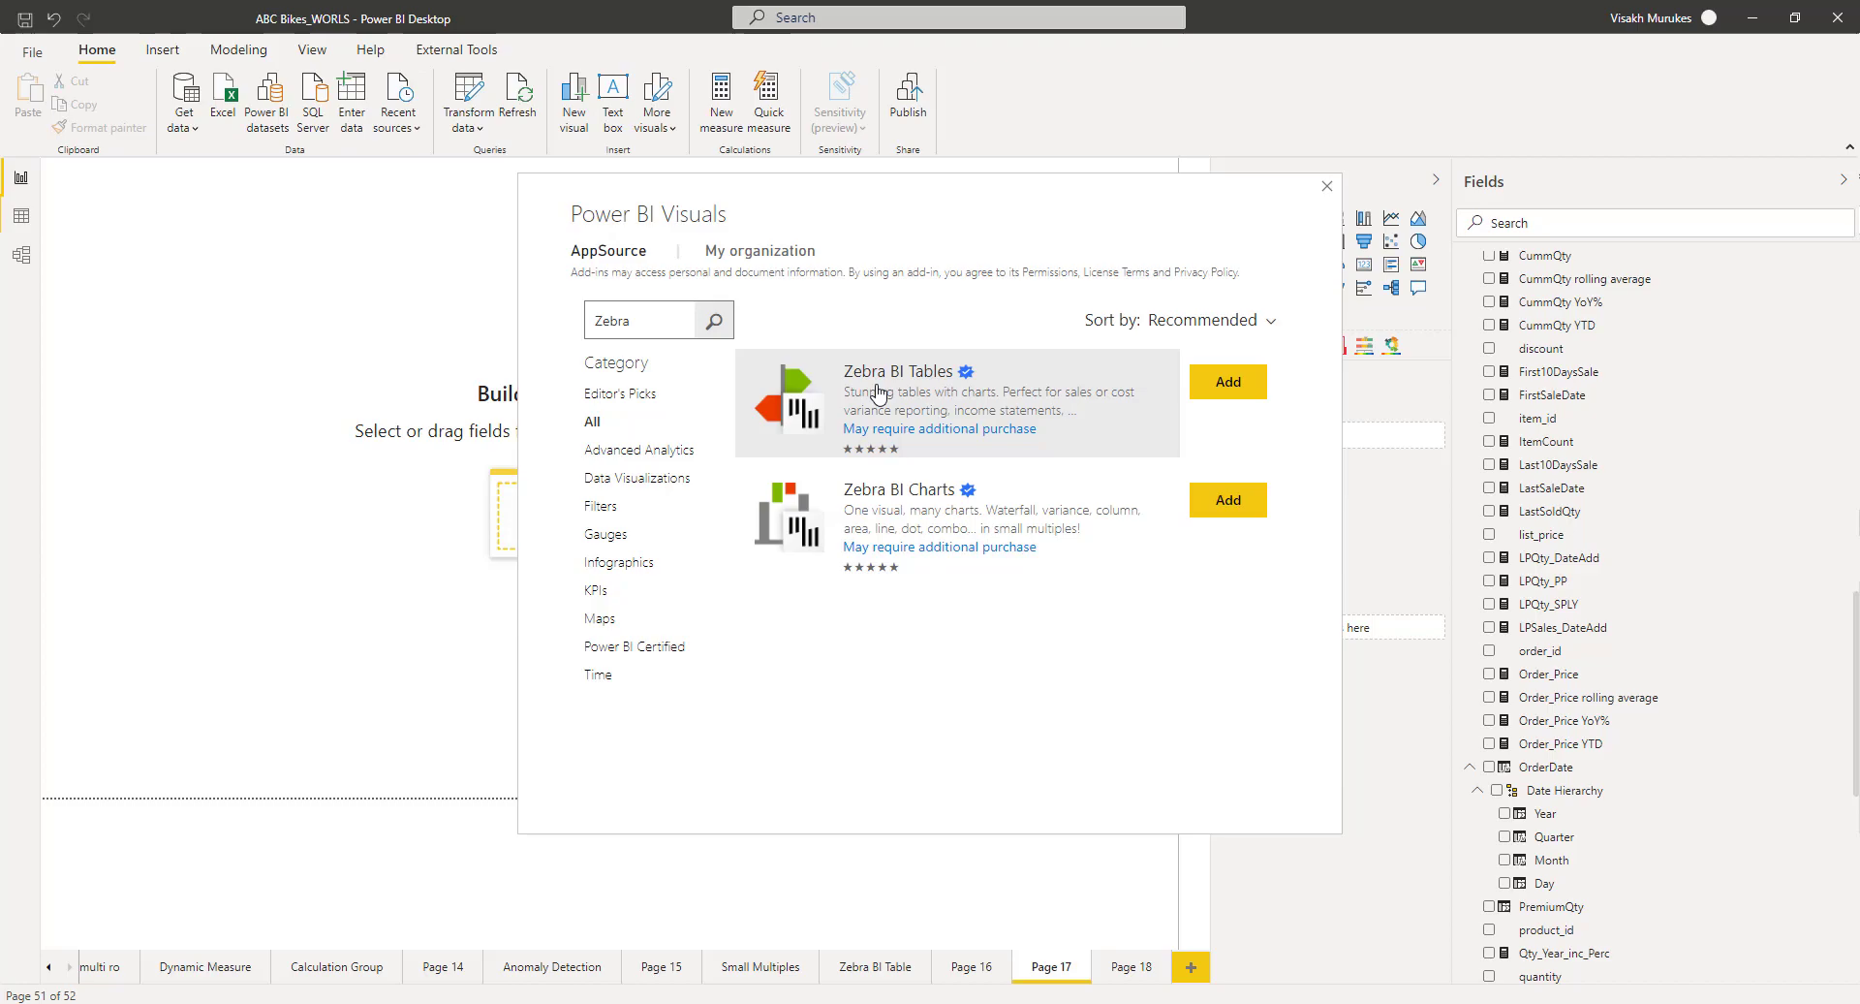
left_click(1237, 386)
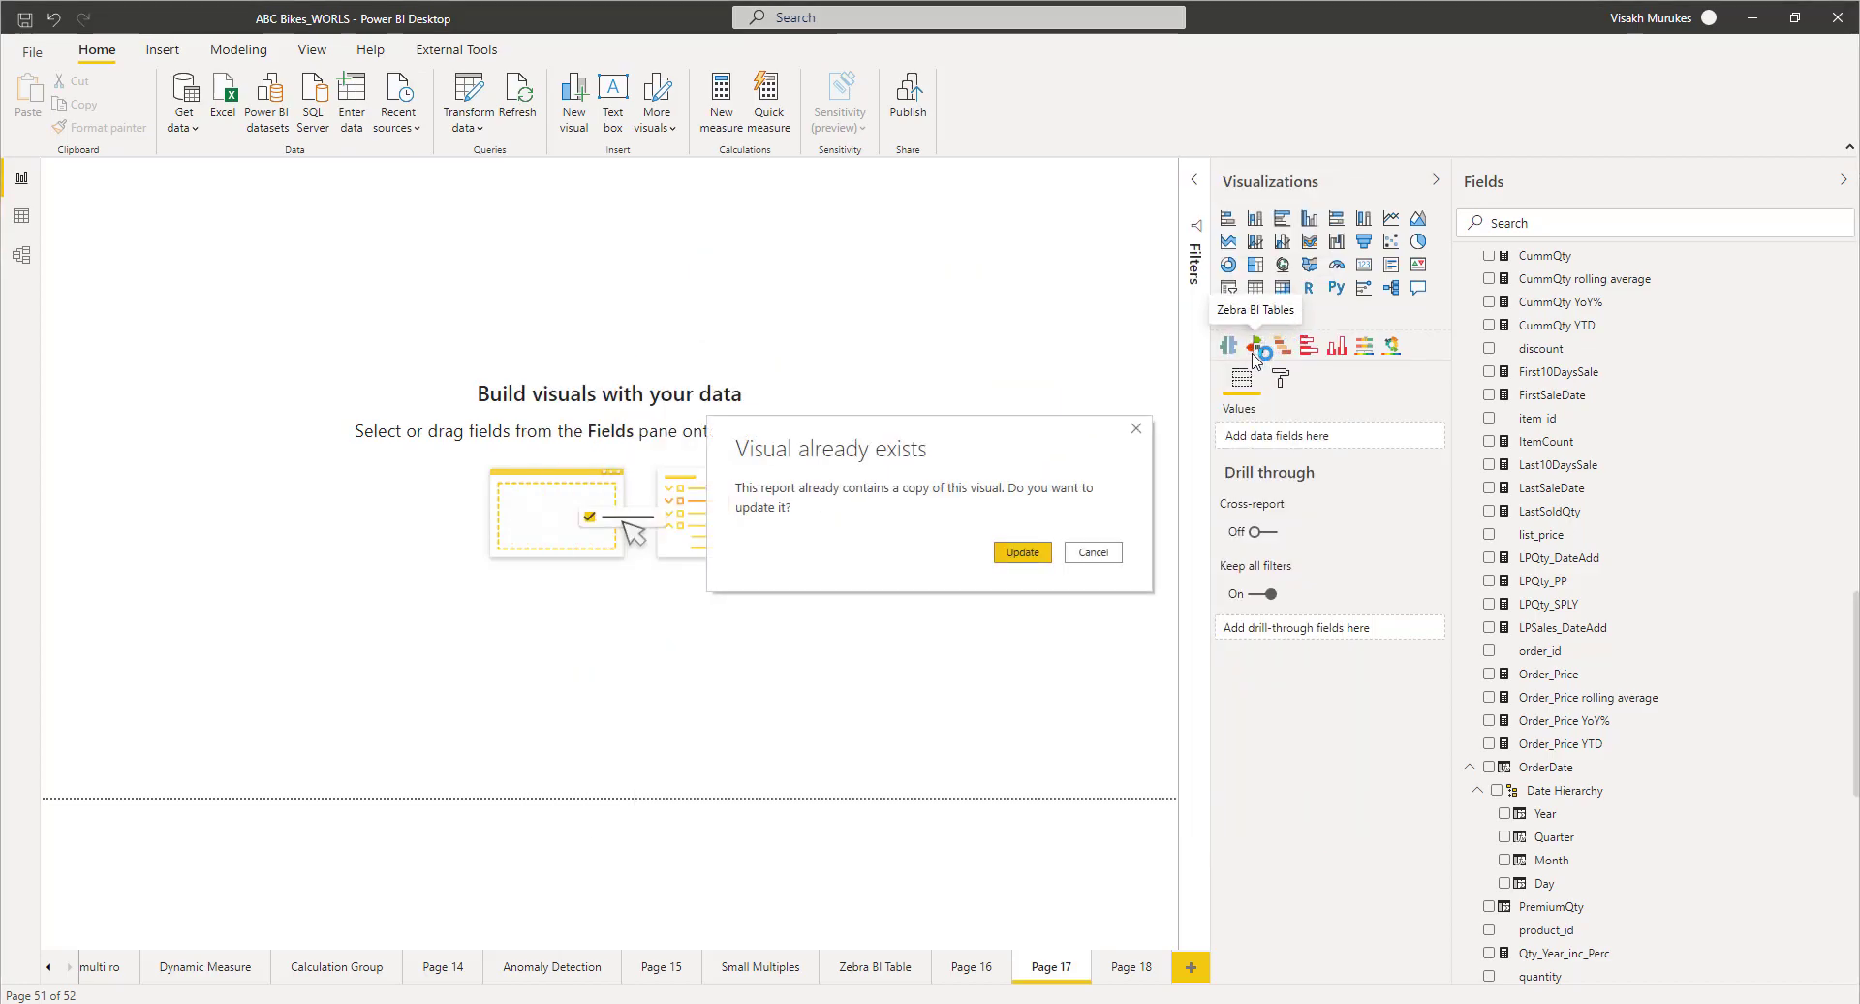
key("Return")
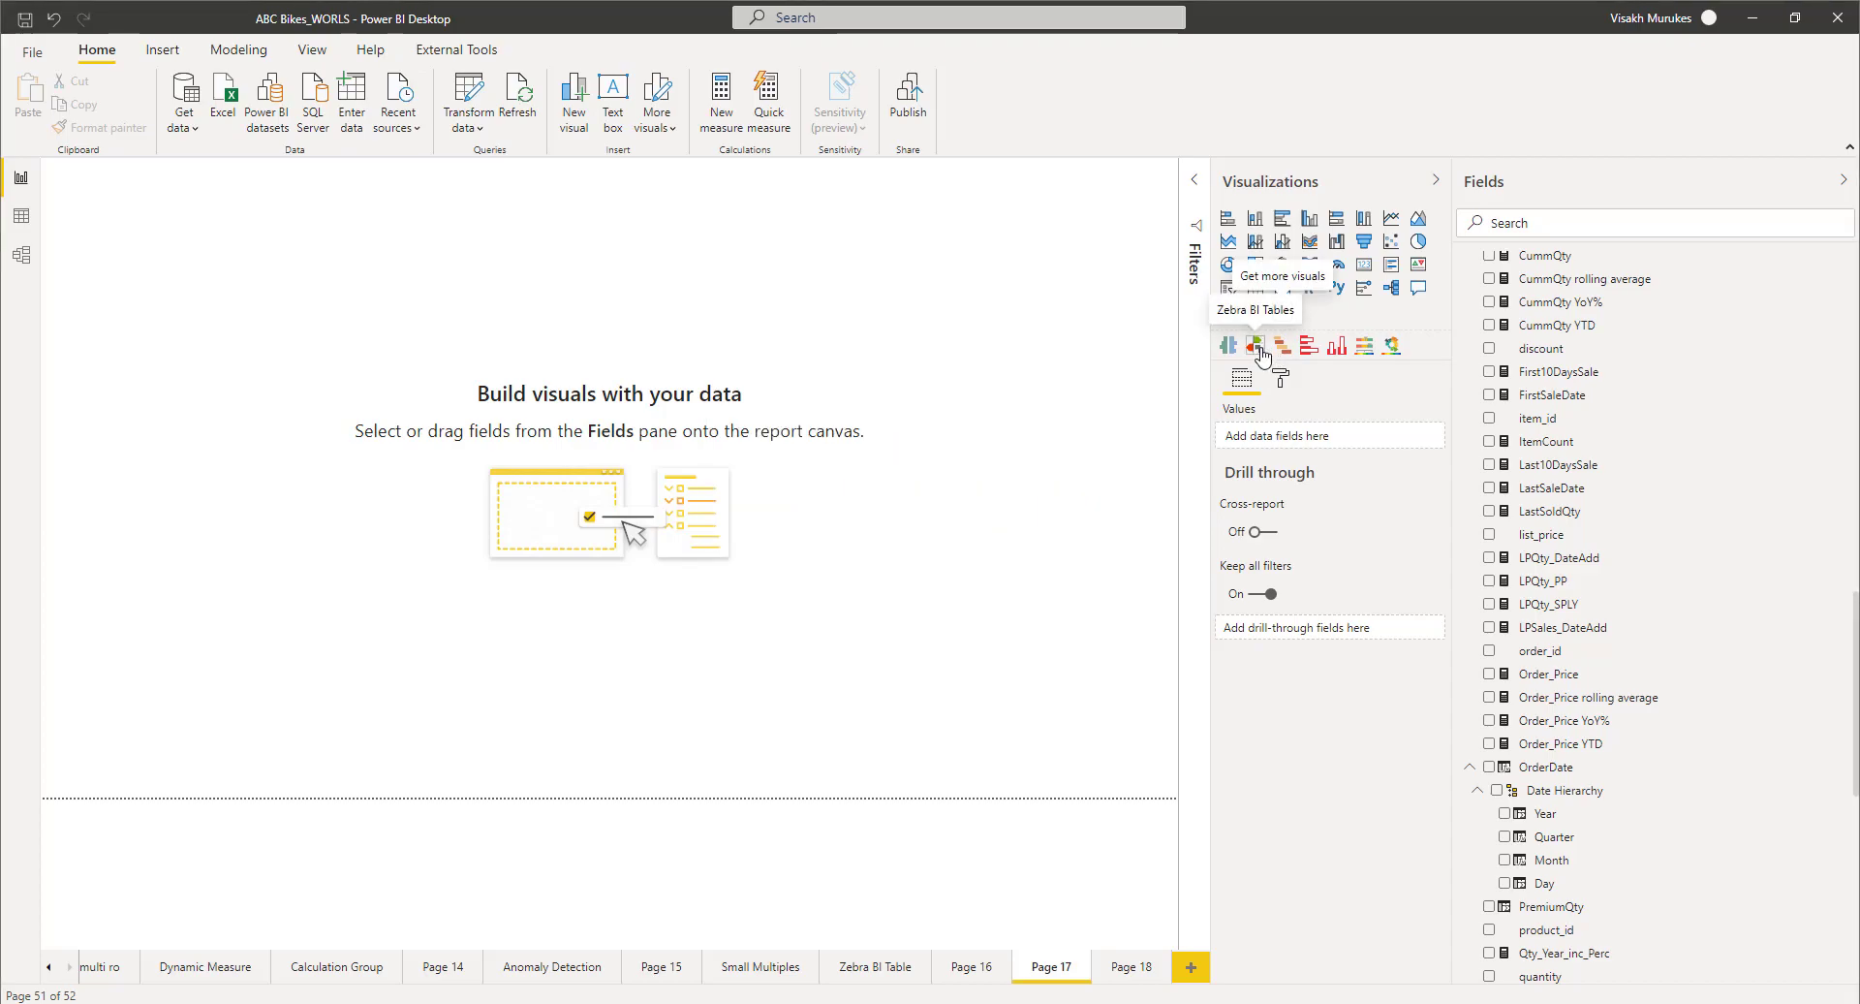
Step: Insert a Zebra BI Tables visual and assign CummQty from sales order_items to its Values
left_click(1259, 351)
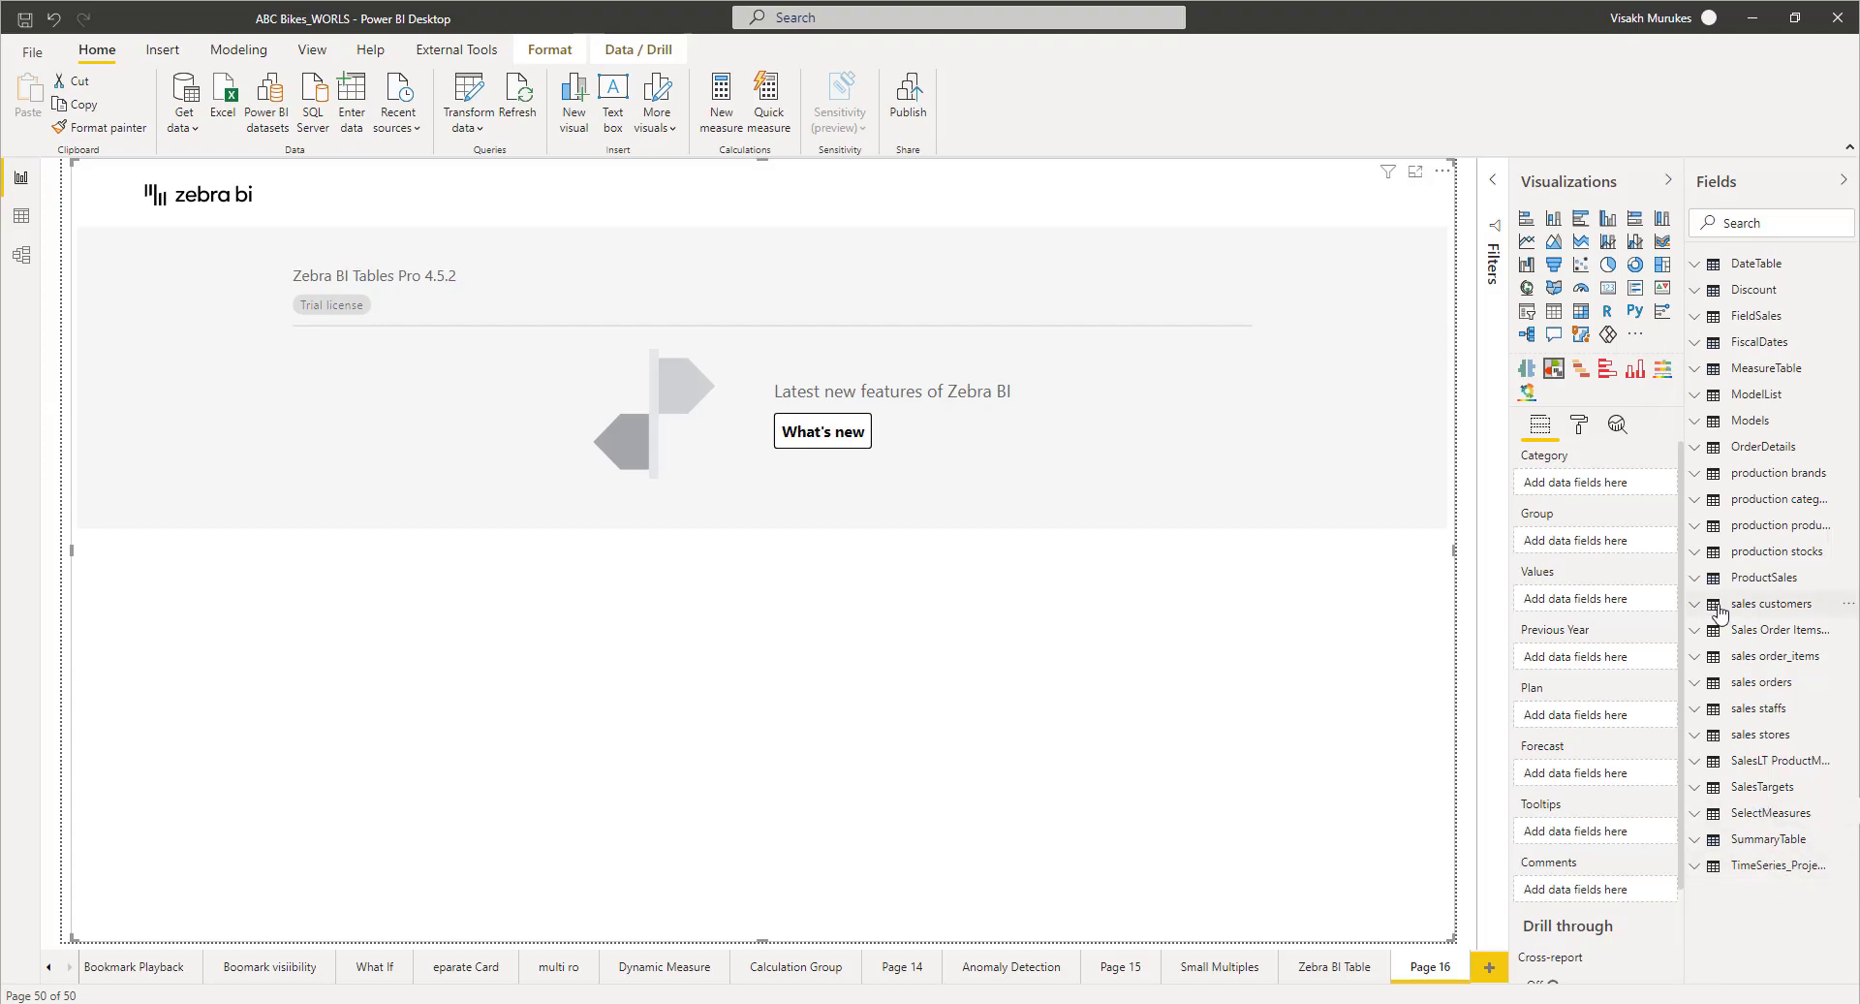
left_click(1706, 659)
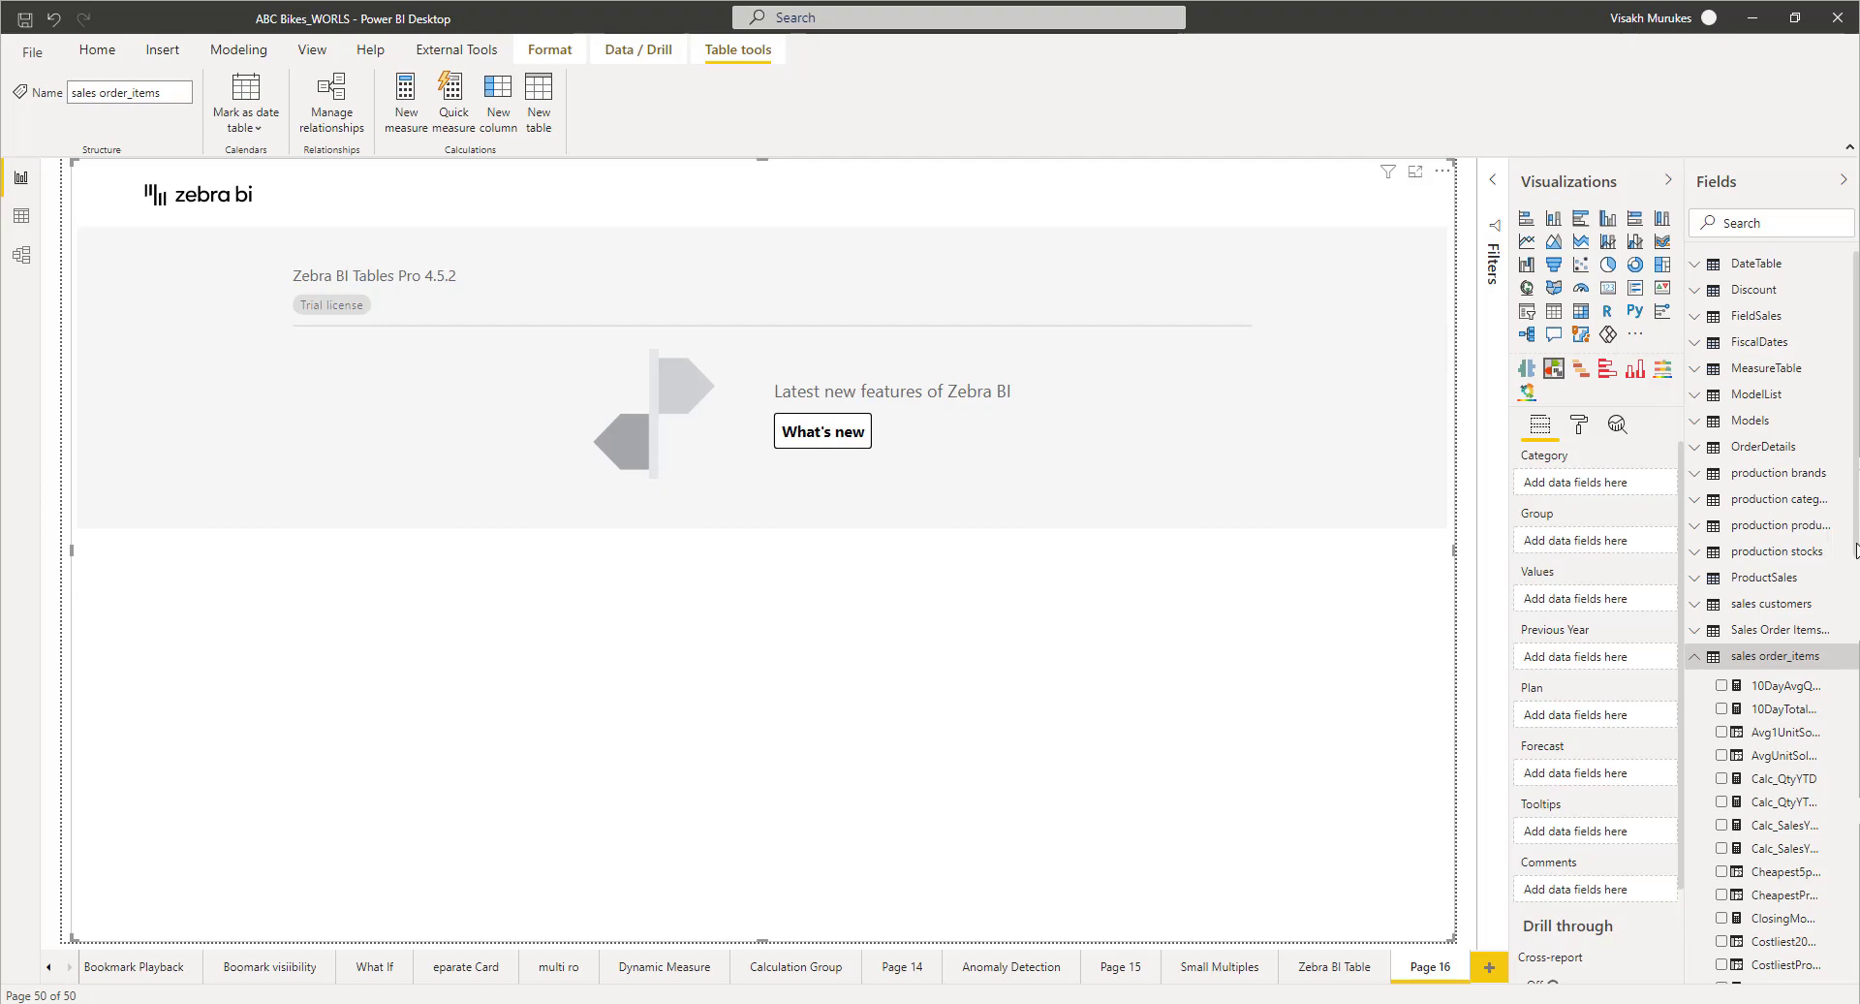
scroll(1781, 501, "down", 5)
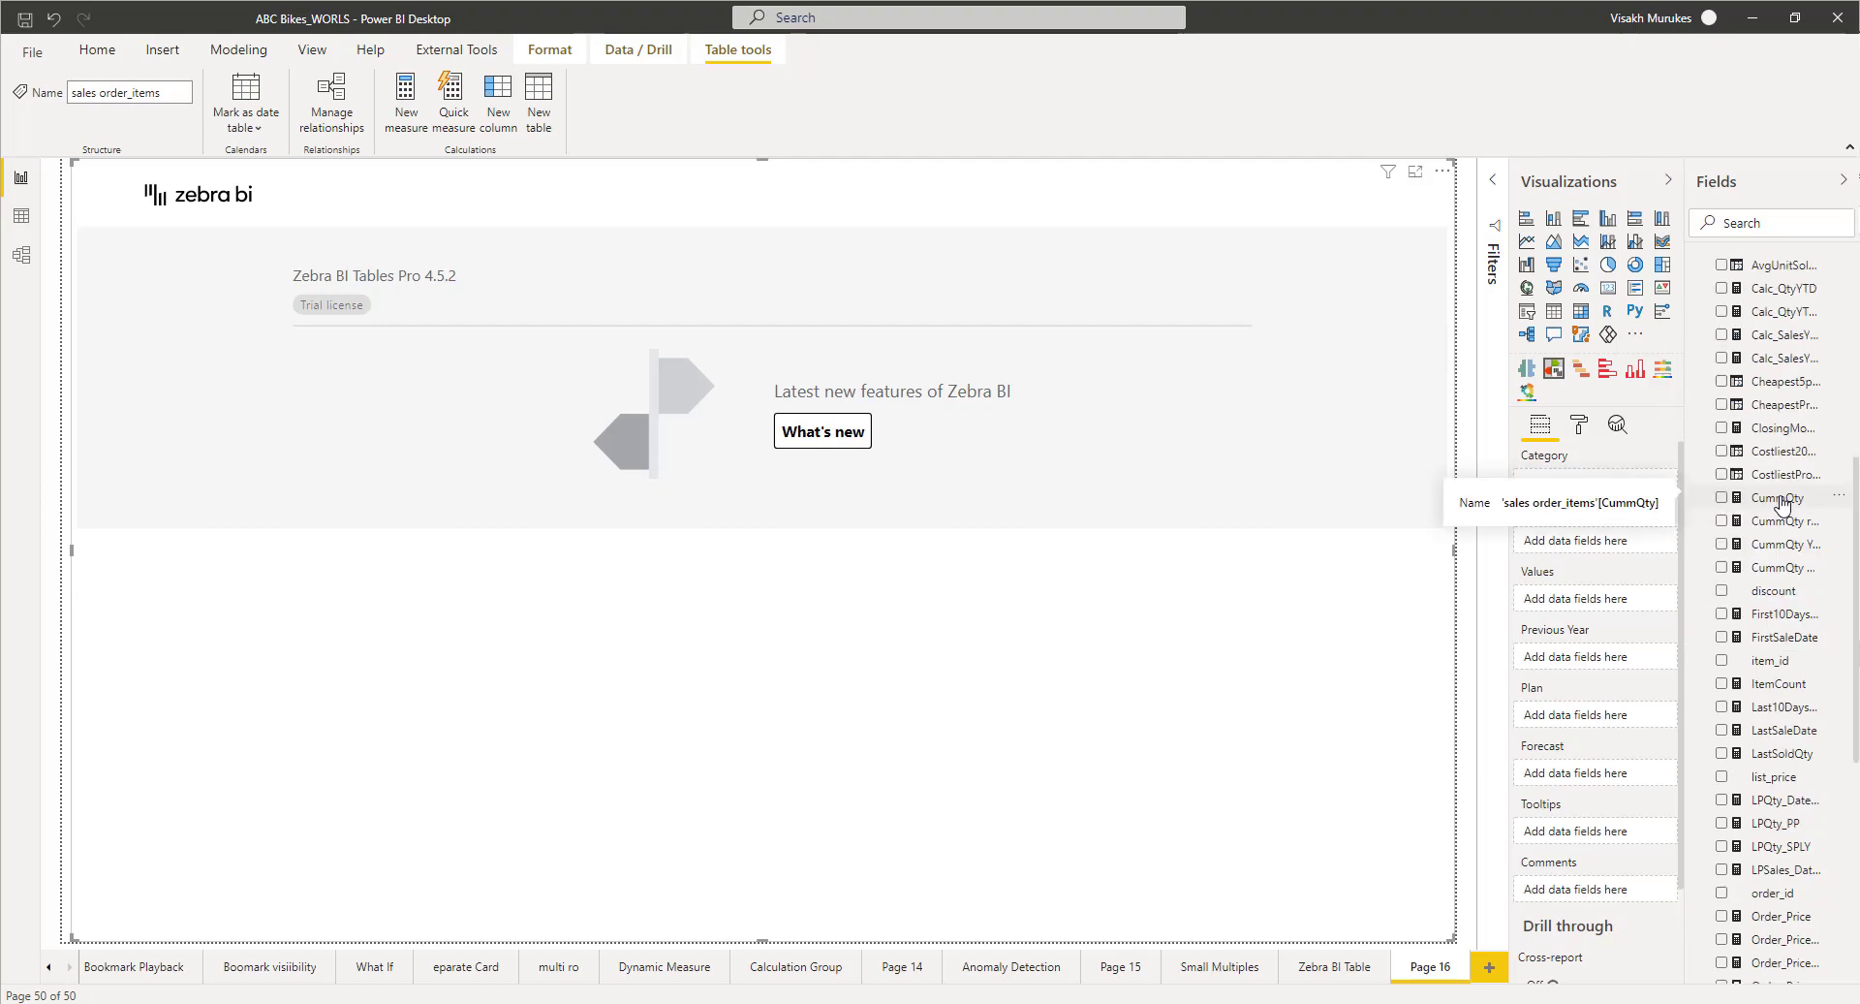
left_click_drag(1781, 501, 1592, 609)
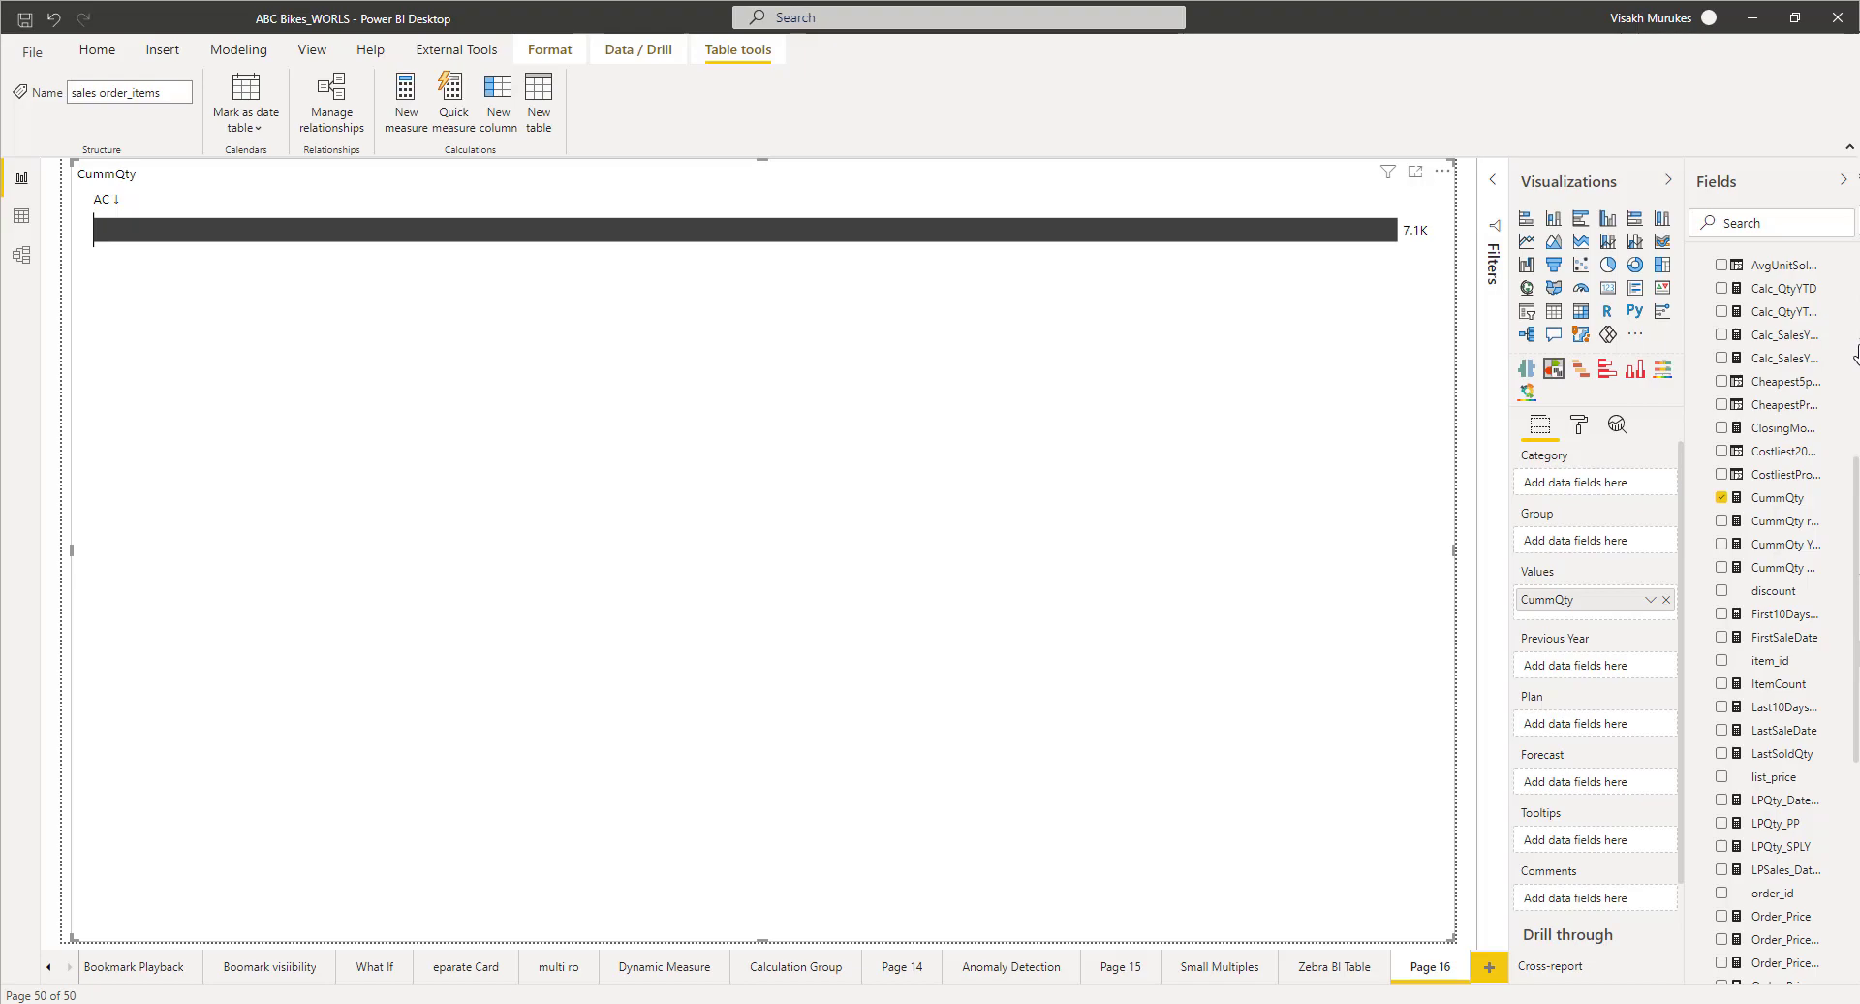
Step: Assign the product_name Hierarchy from production products to the Zebra BI table's Category
scroll(1857, 354, "up", 10)
left_click(1464, 525)
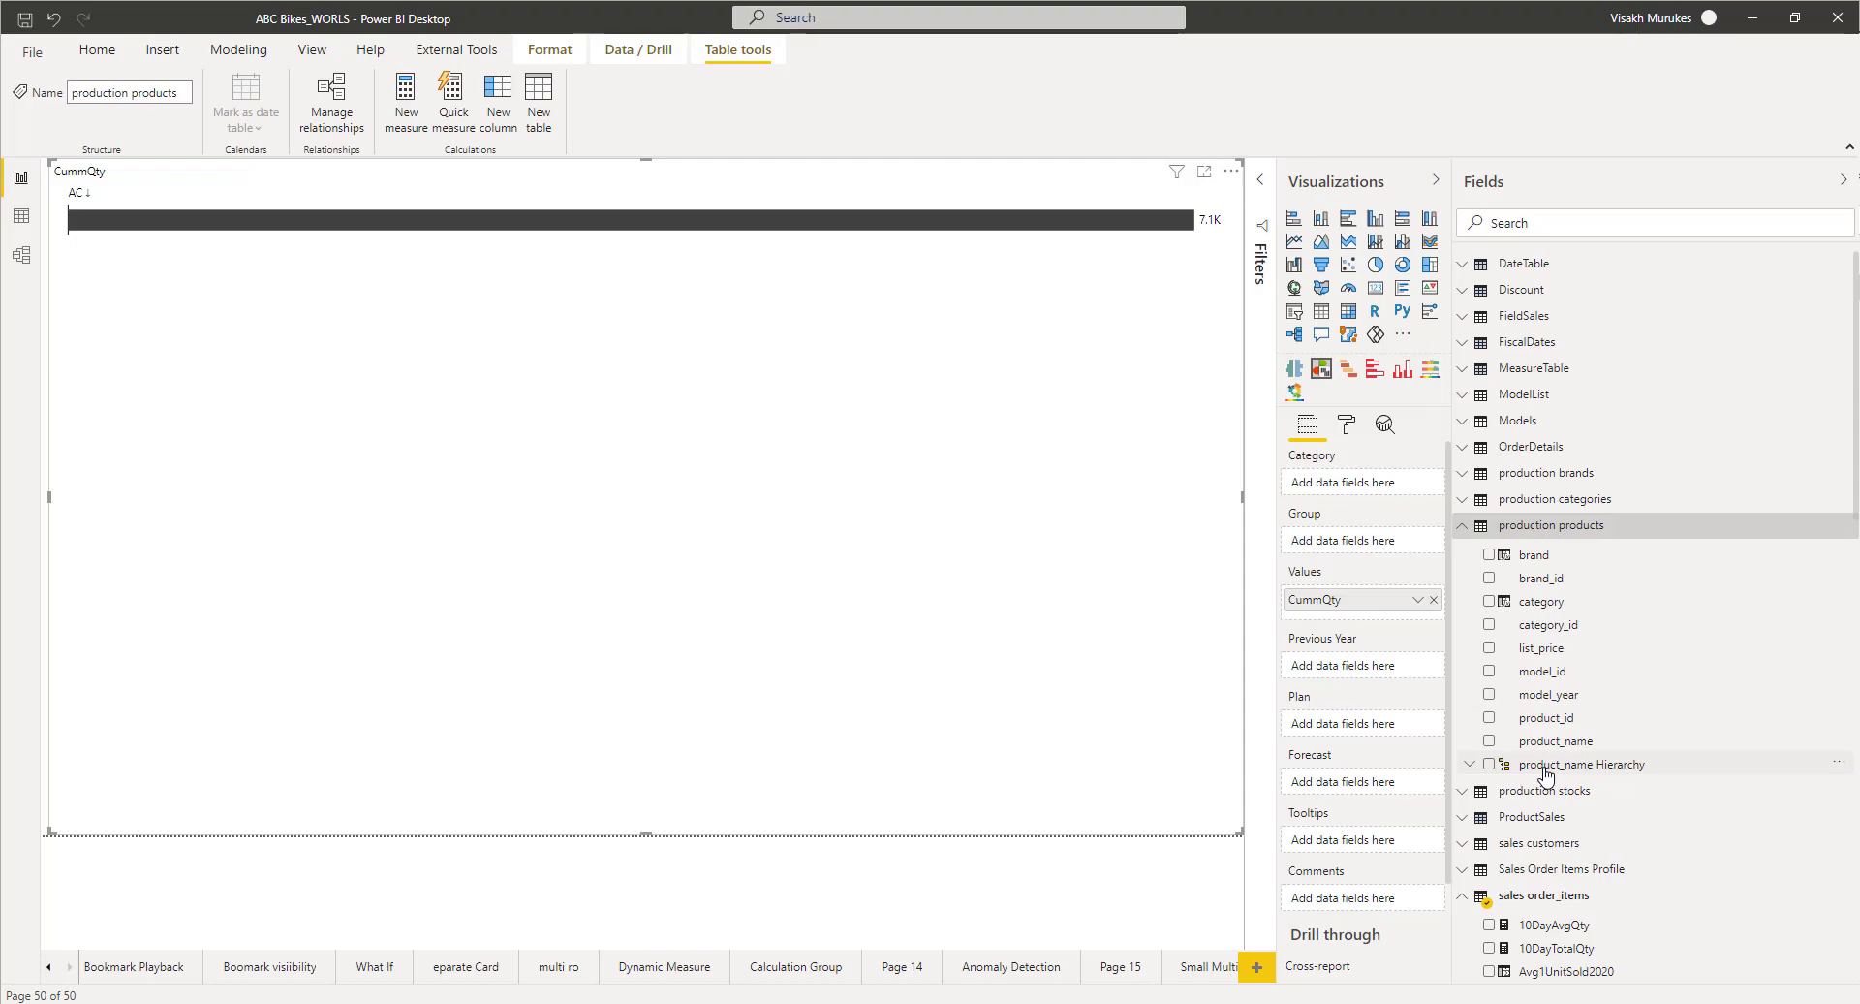
left_click_drag(1546, 772, 1358, 487)
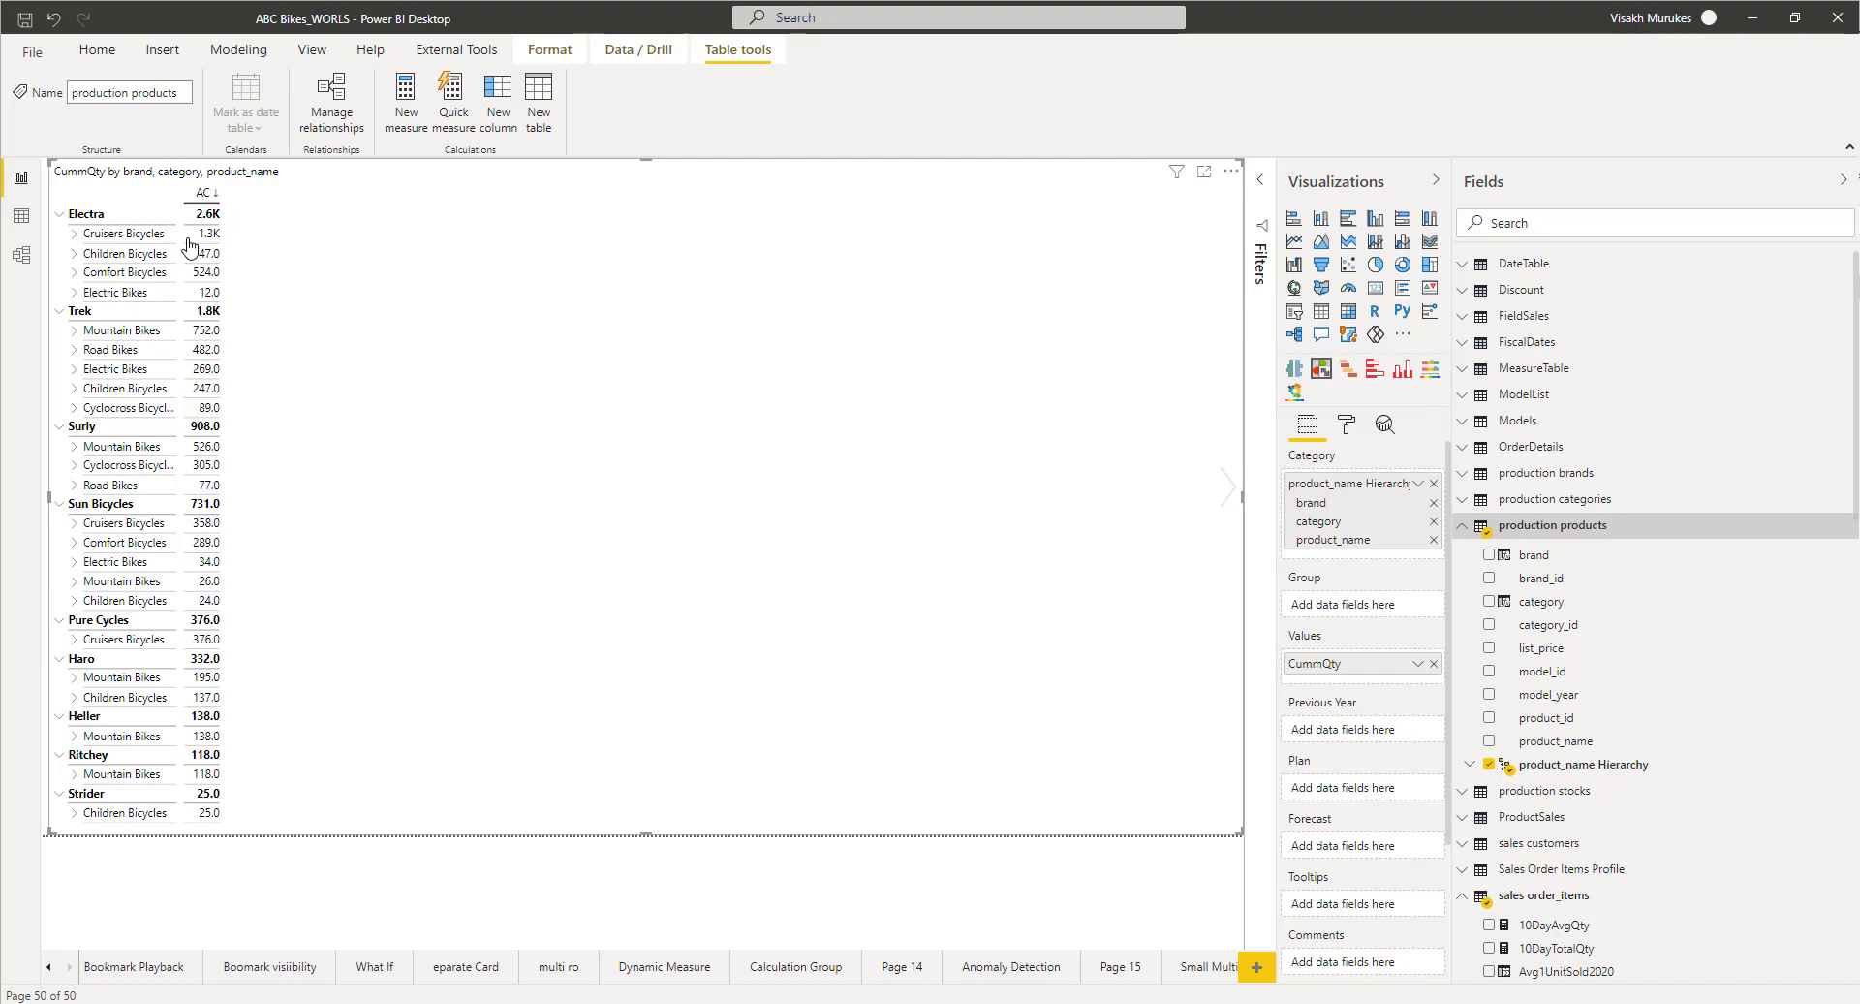
Step: Expand Cruisers Bicycles under Electra to examine its product-level quantities, and collapse it again
left_click(74, 215)
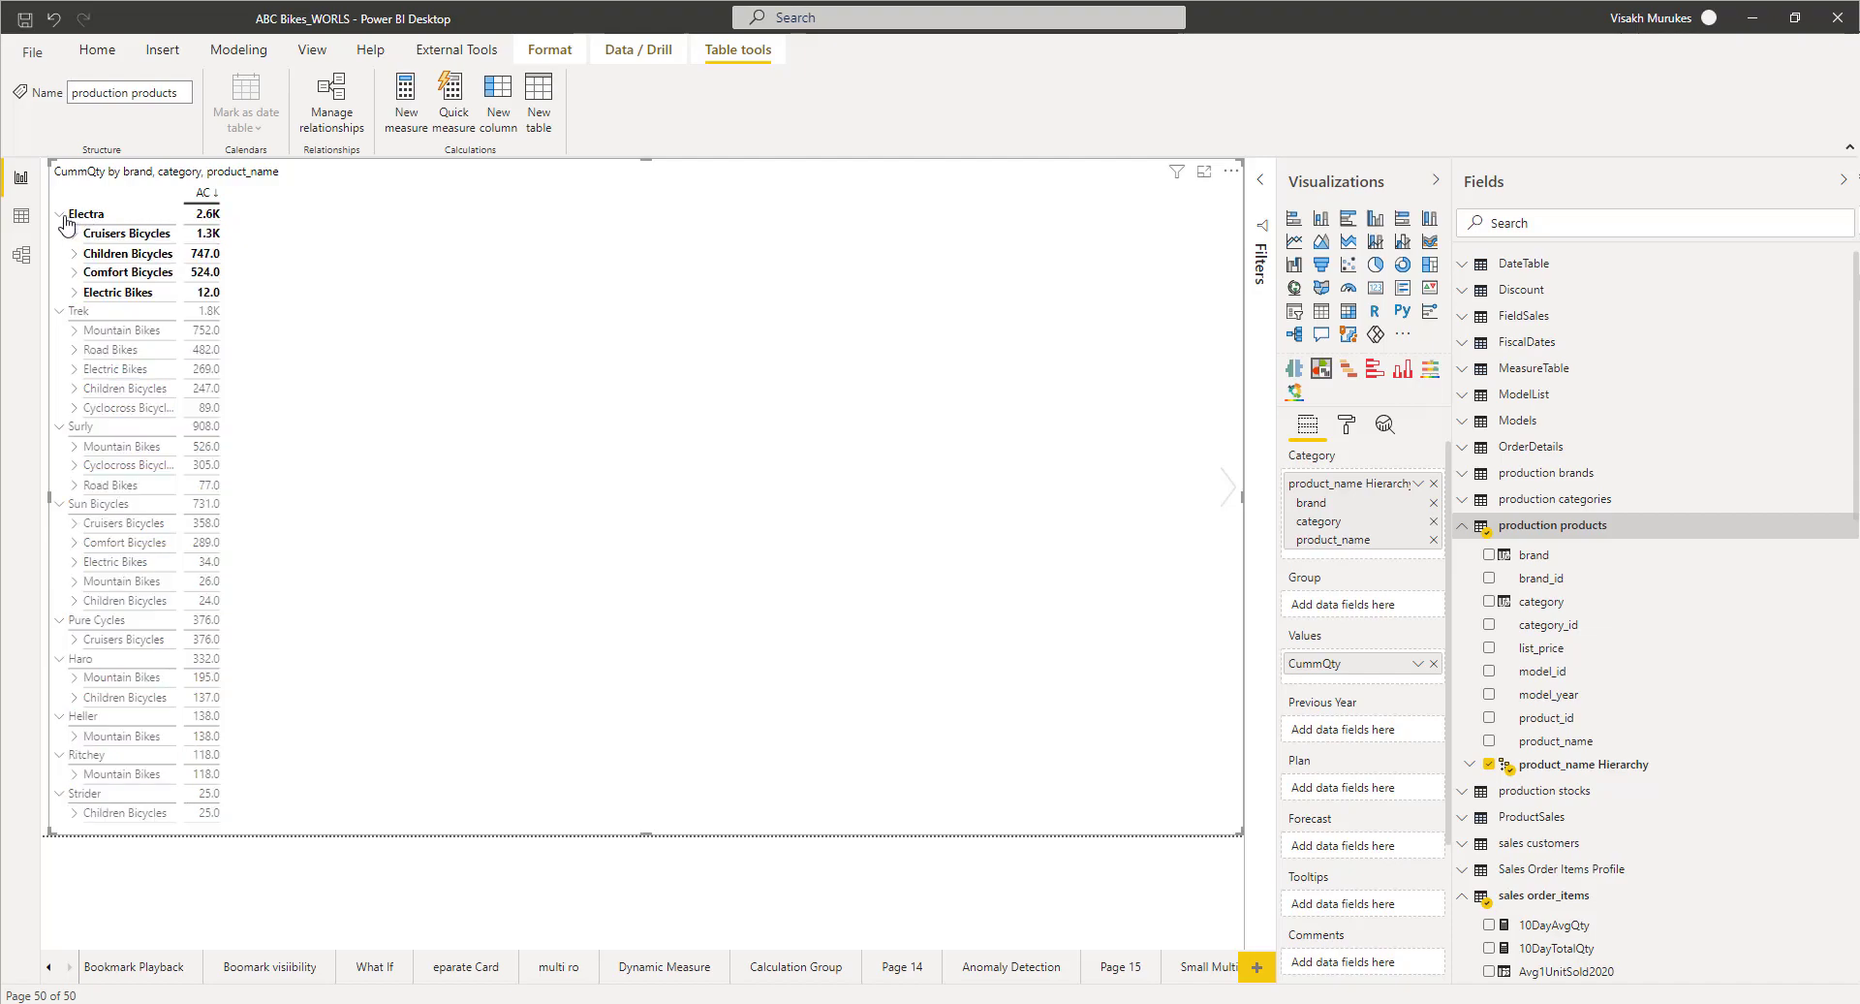
left_click(66, 217)
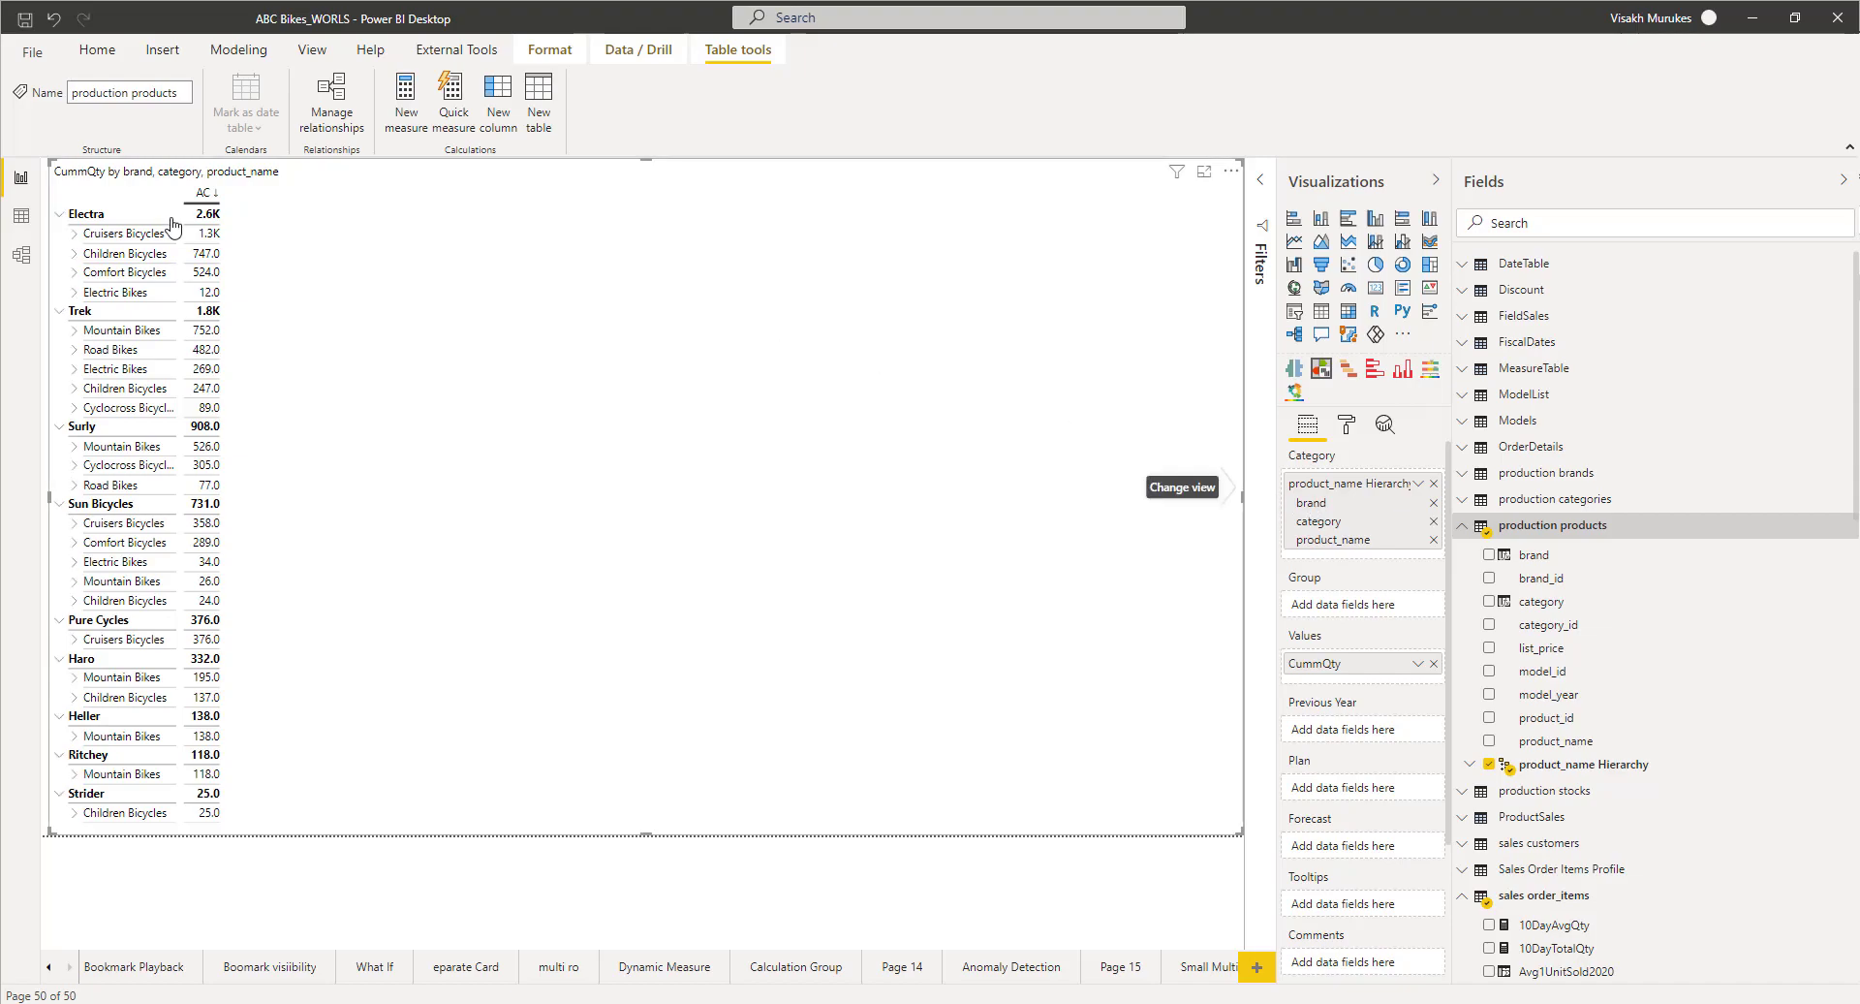
left_click(125, 236)
left_click(76, 237)
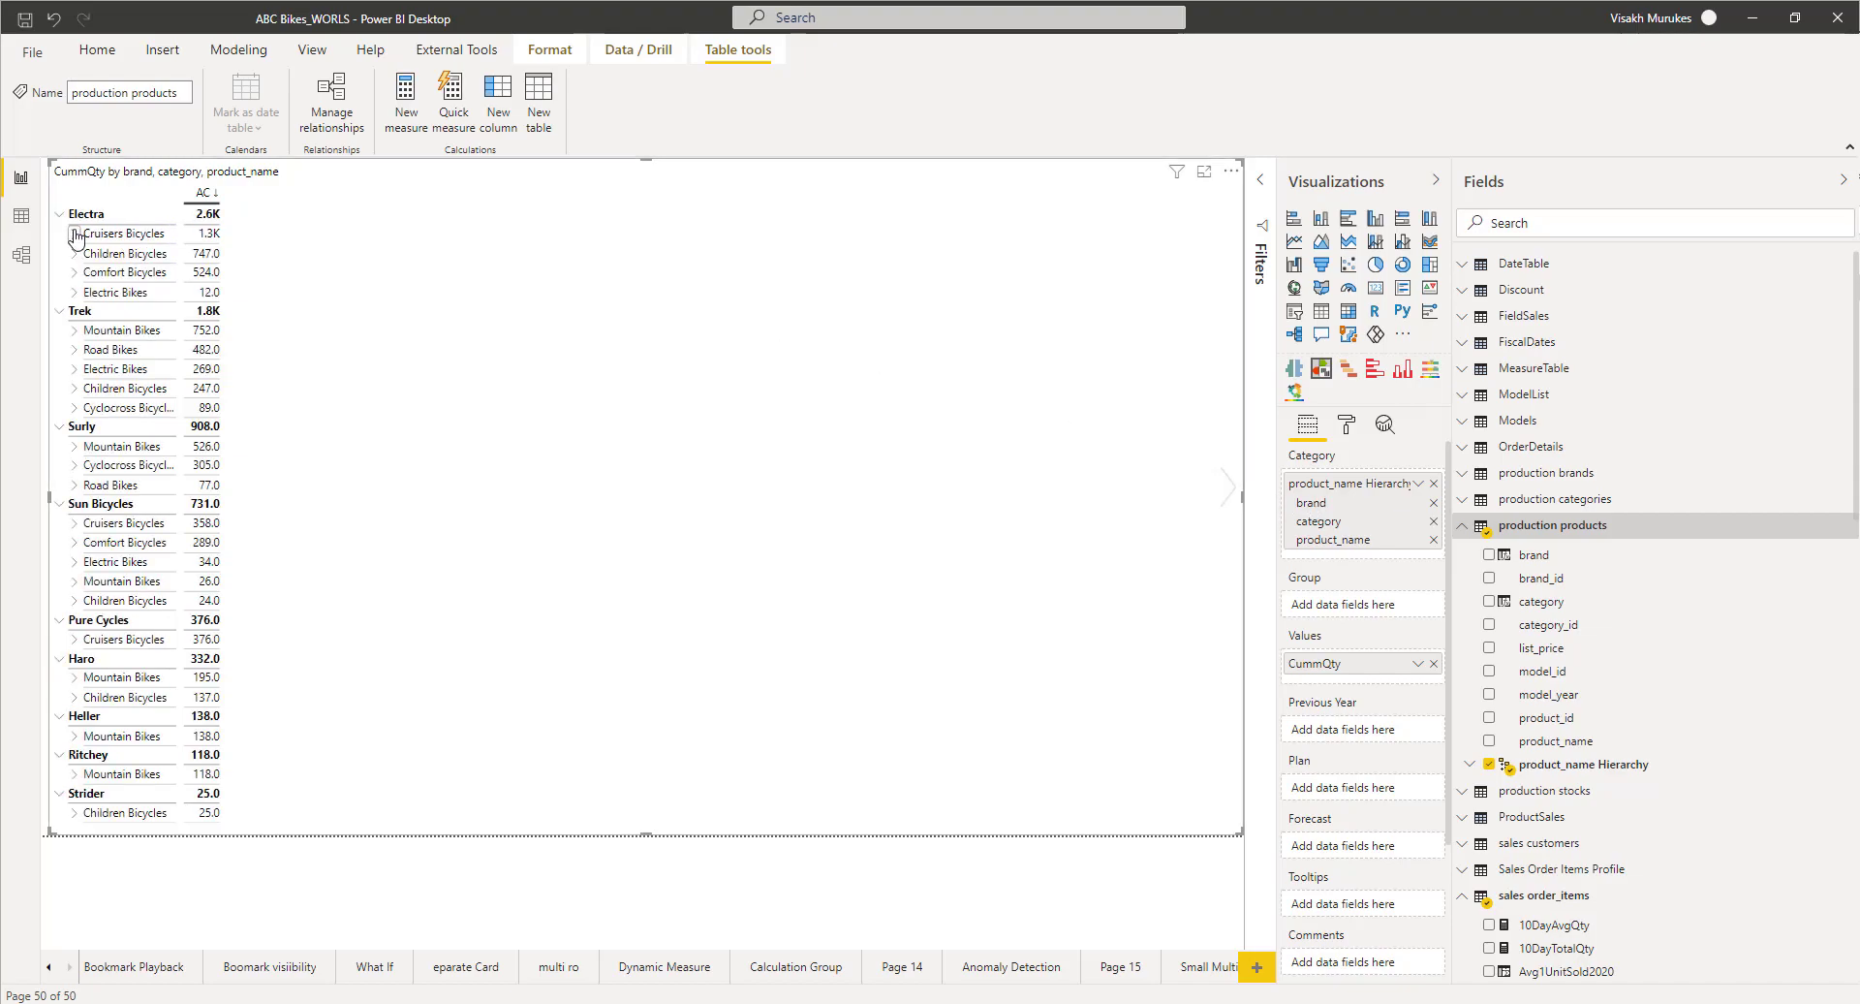
left_click(75, 235)
left_click(75, 236)
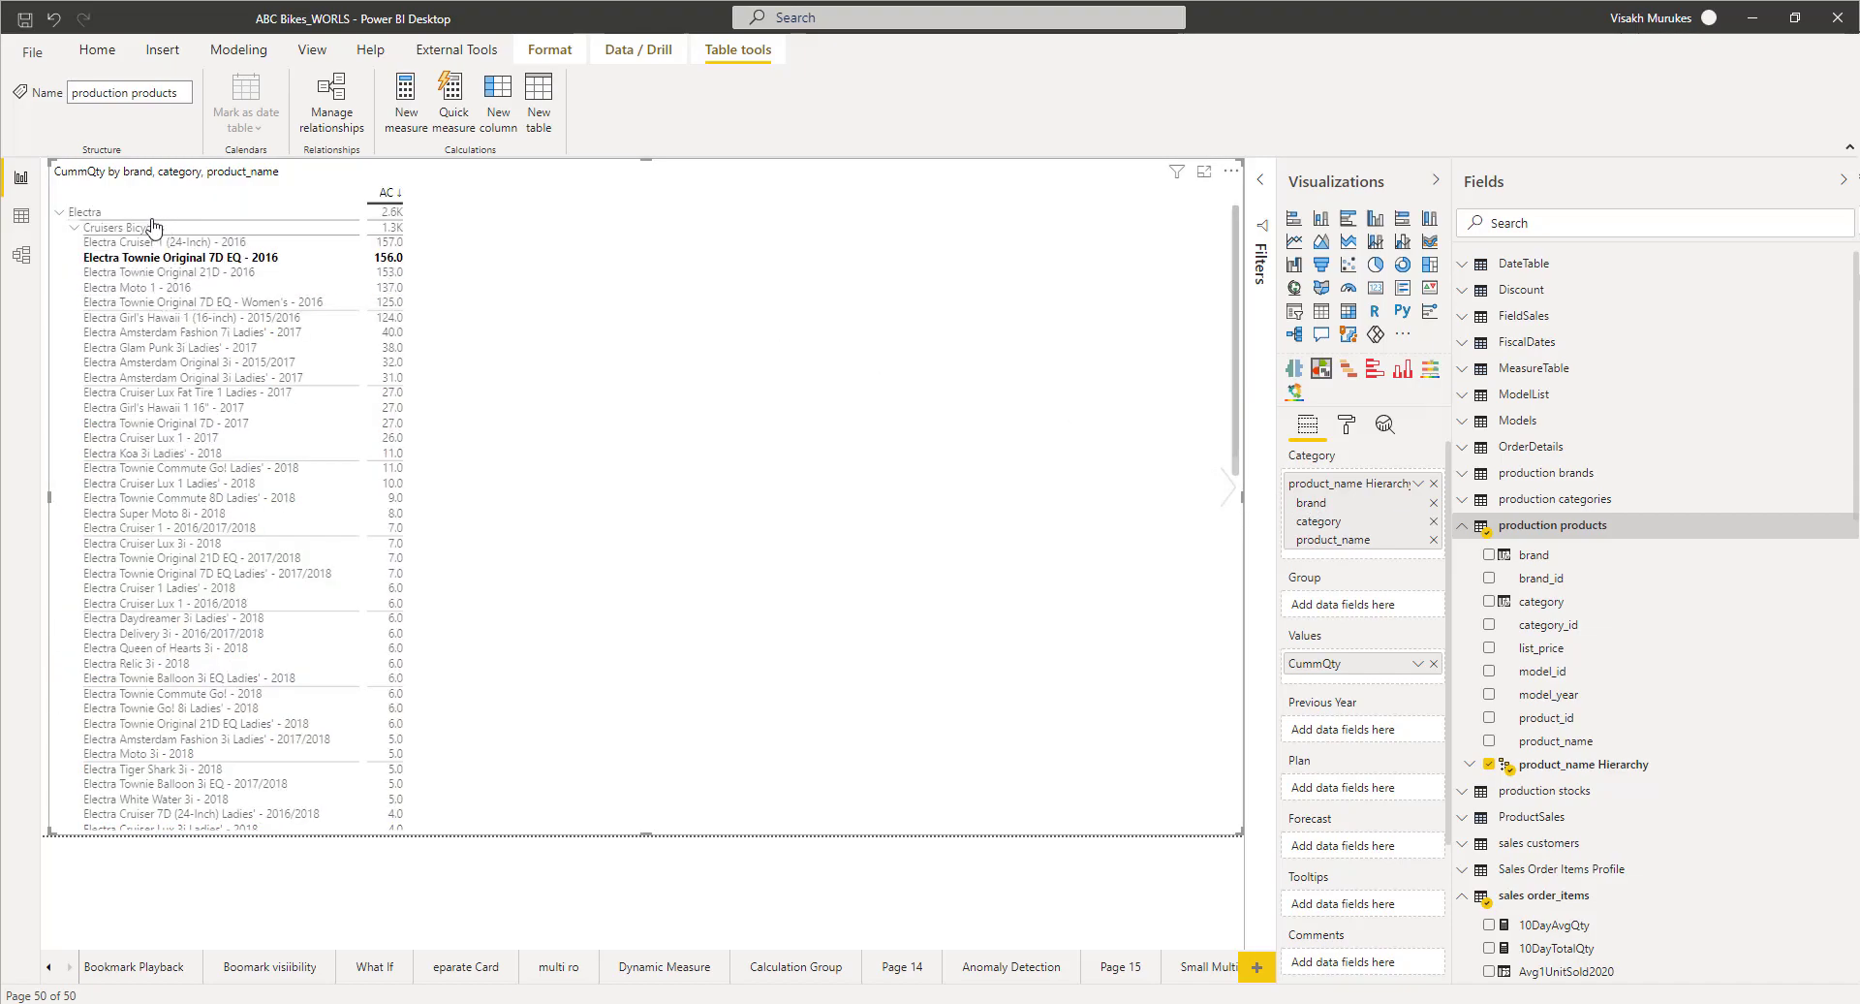
left_click(76, 236)
left_click(76, 235)
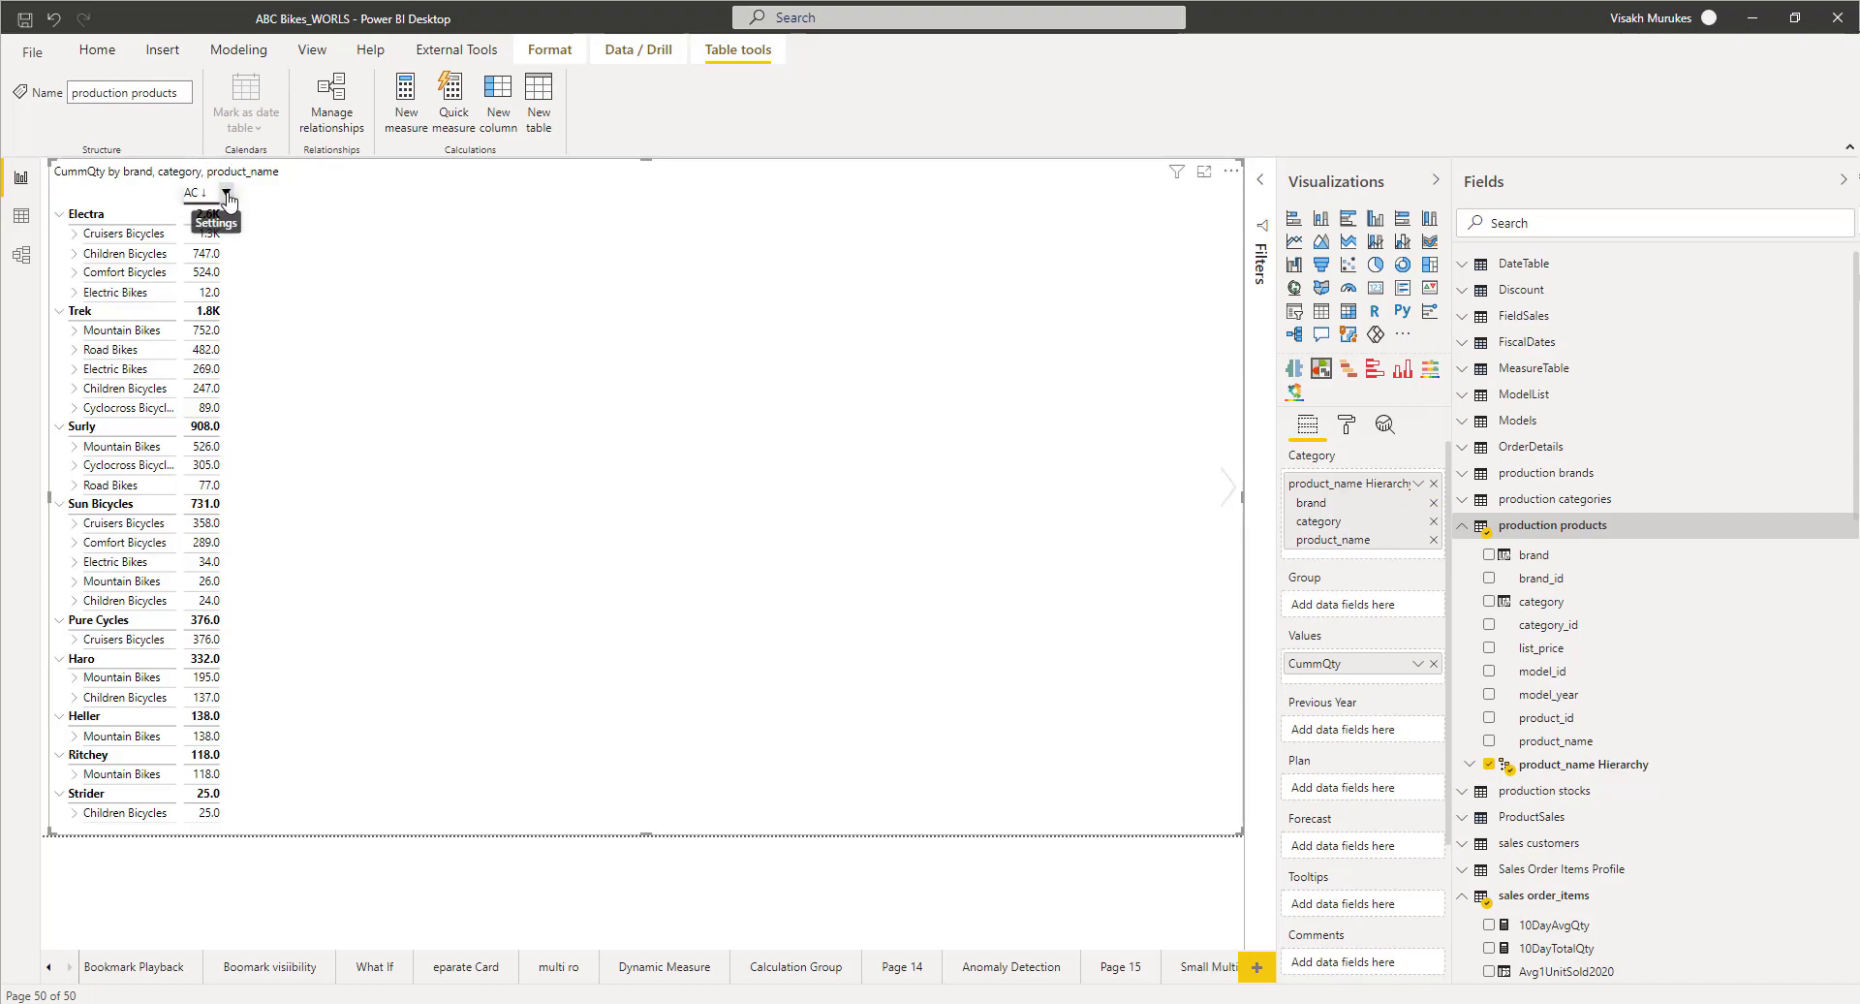
Step: Try the AC column as a bar chart and as a waterfall chart
left_click(227, 195)
left_click(218, 292)
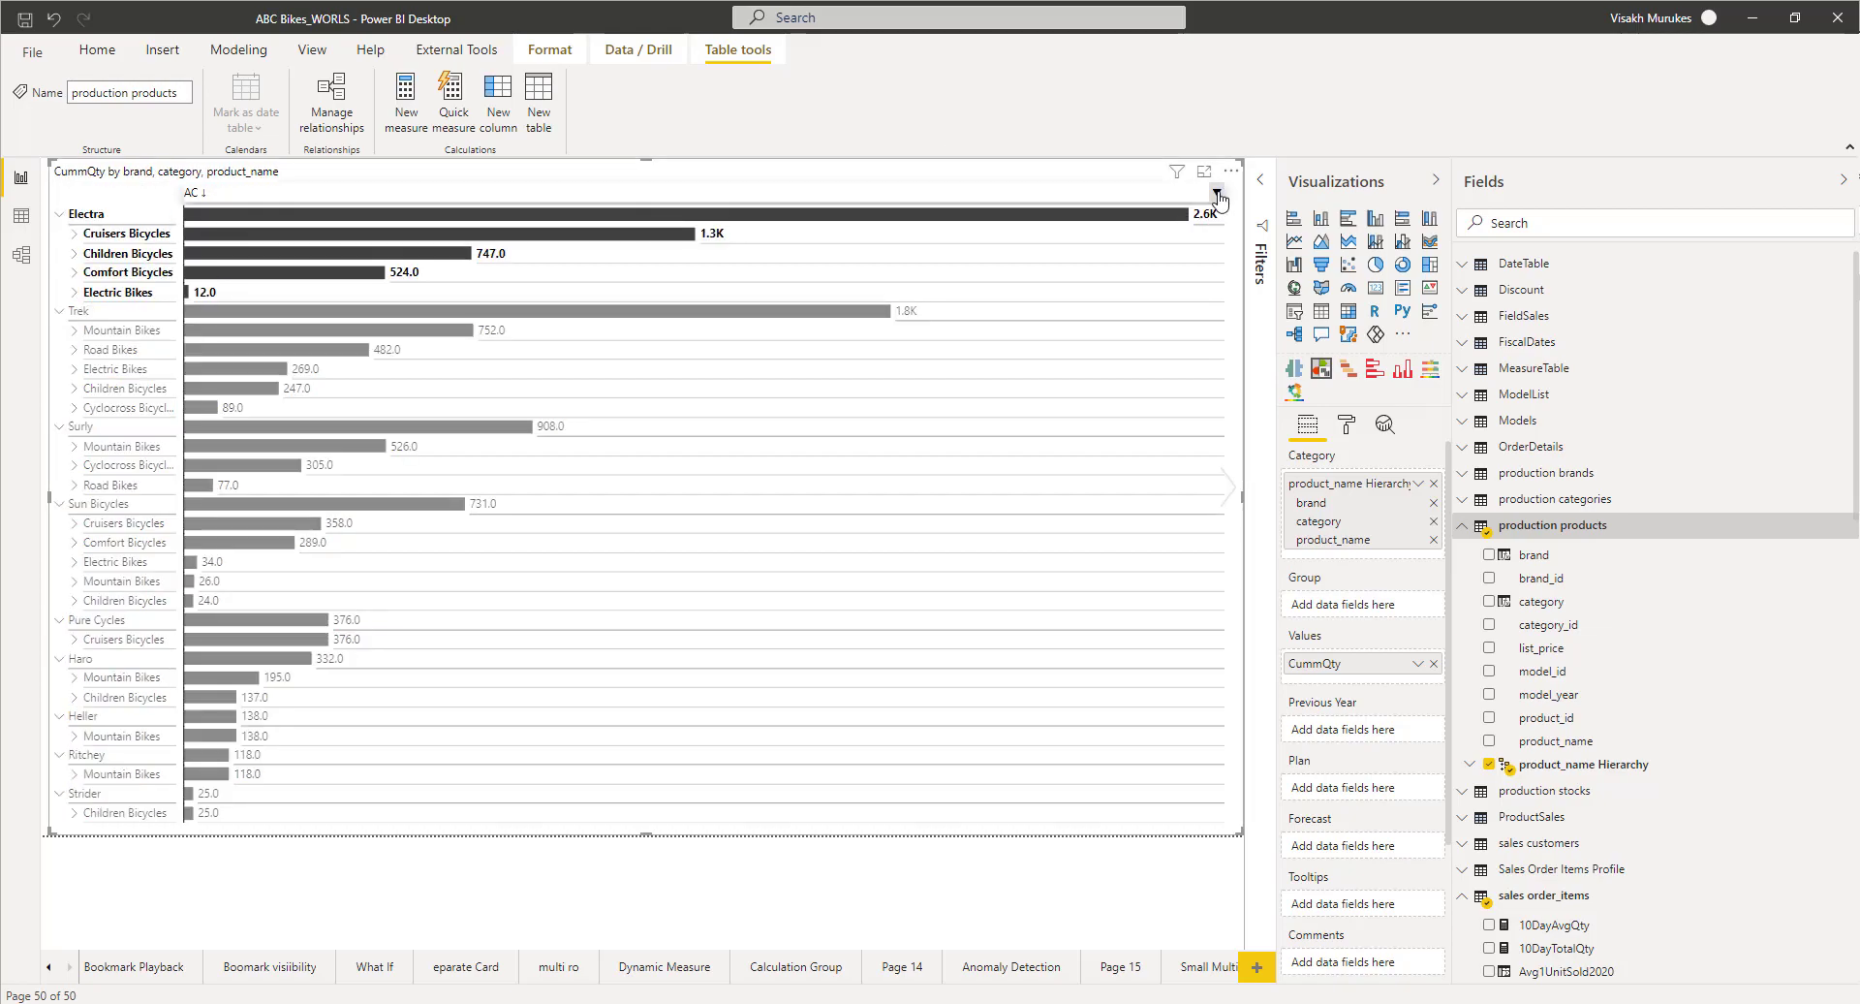
left_click(1218, 194)
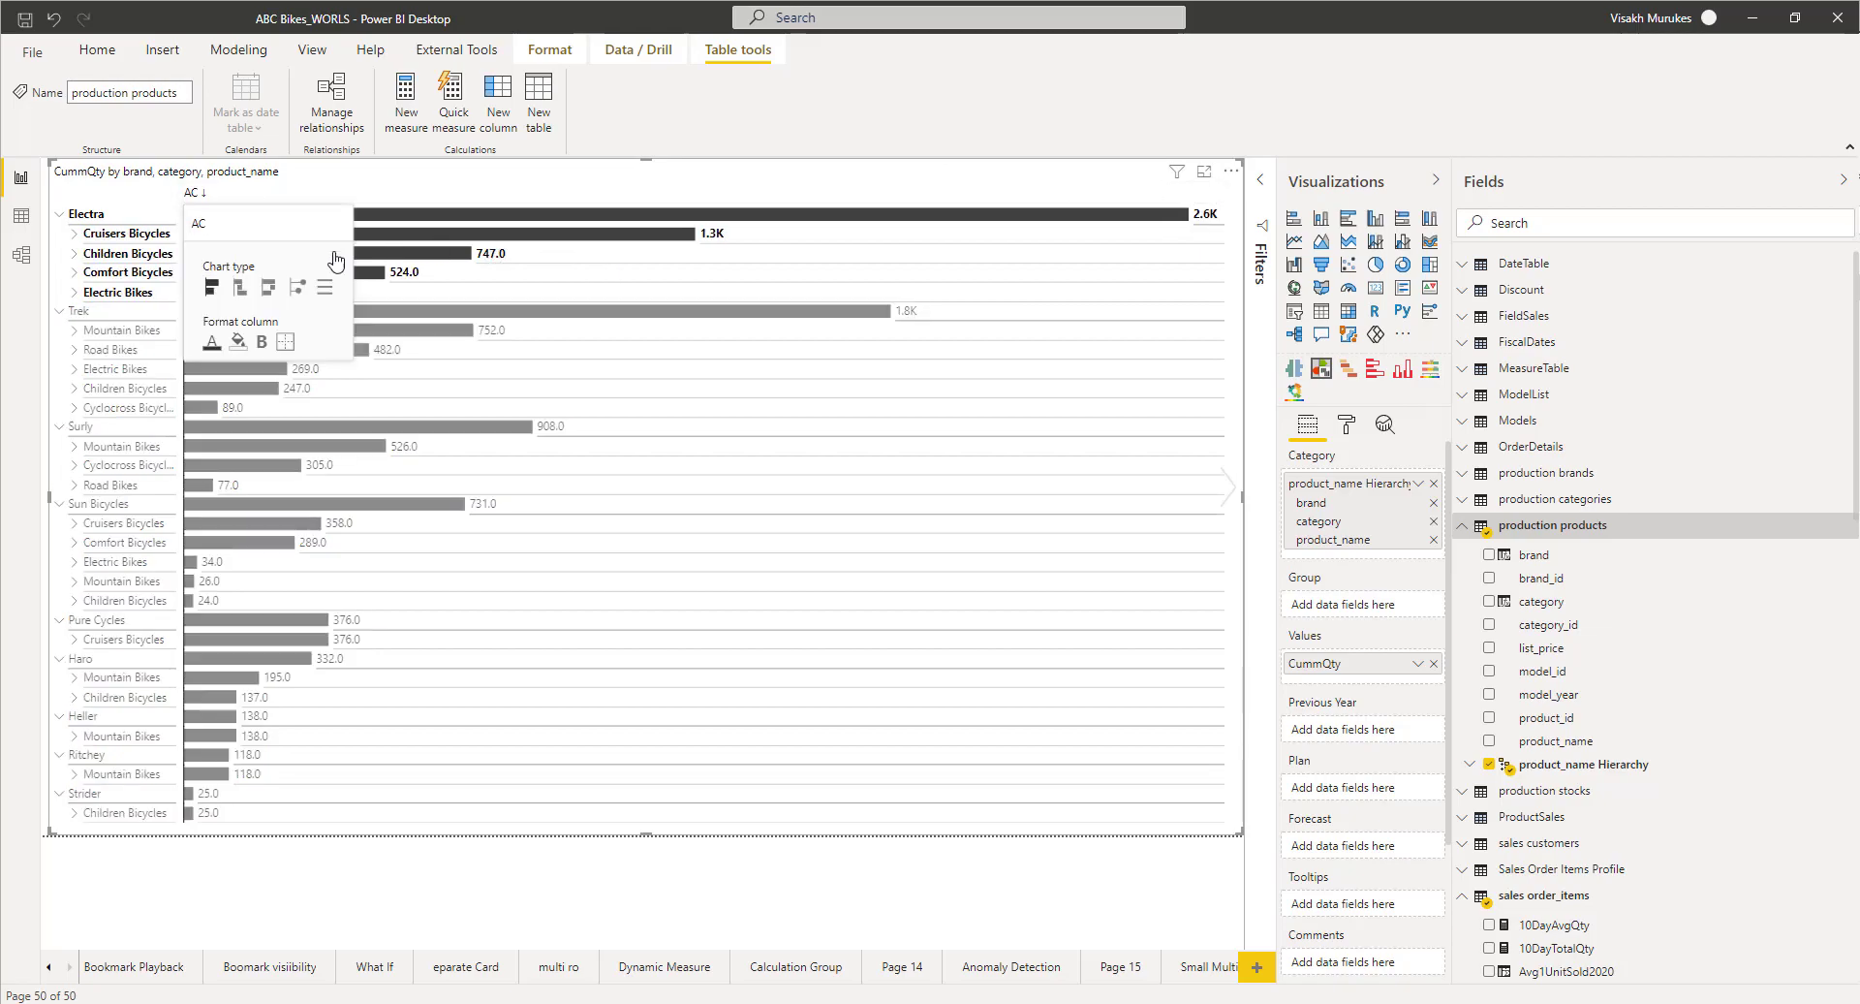
left_click(242, 294)
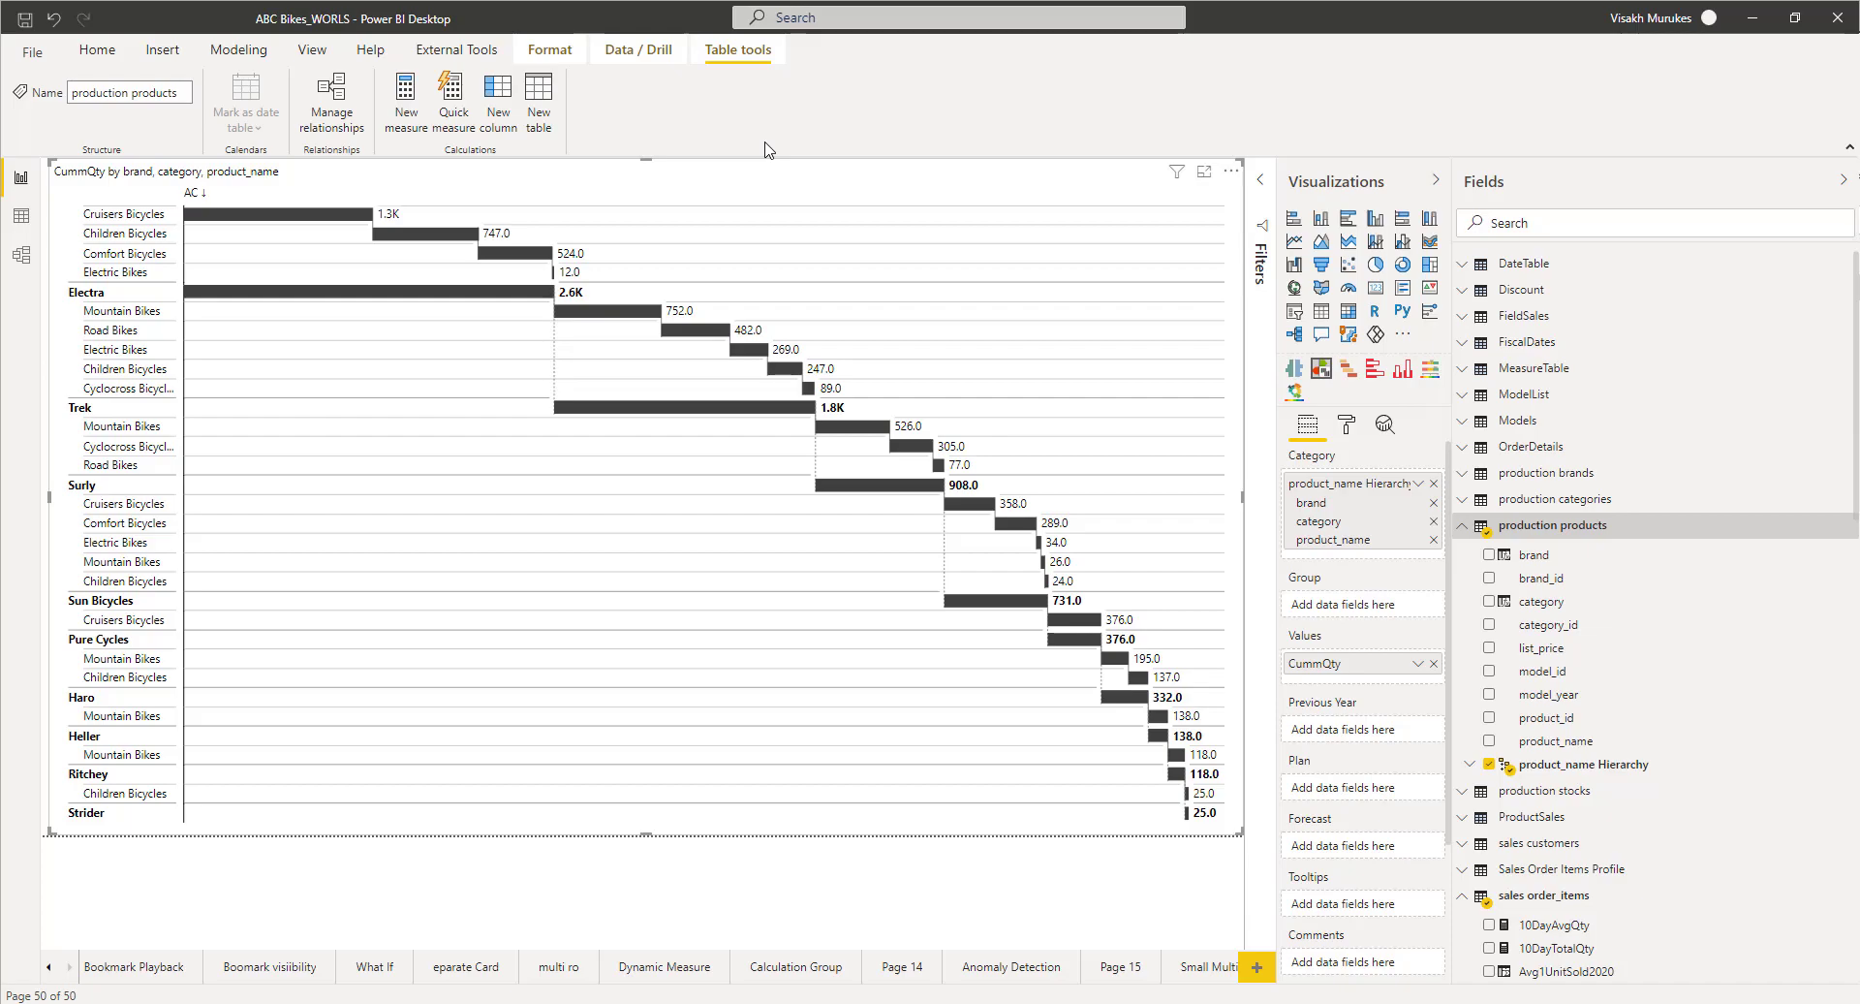
Step: Change the AC column's chart type to Pin
left_click(1223, 203)
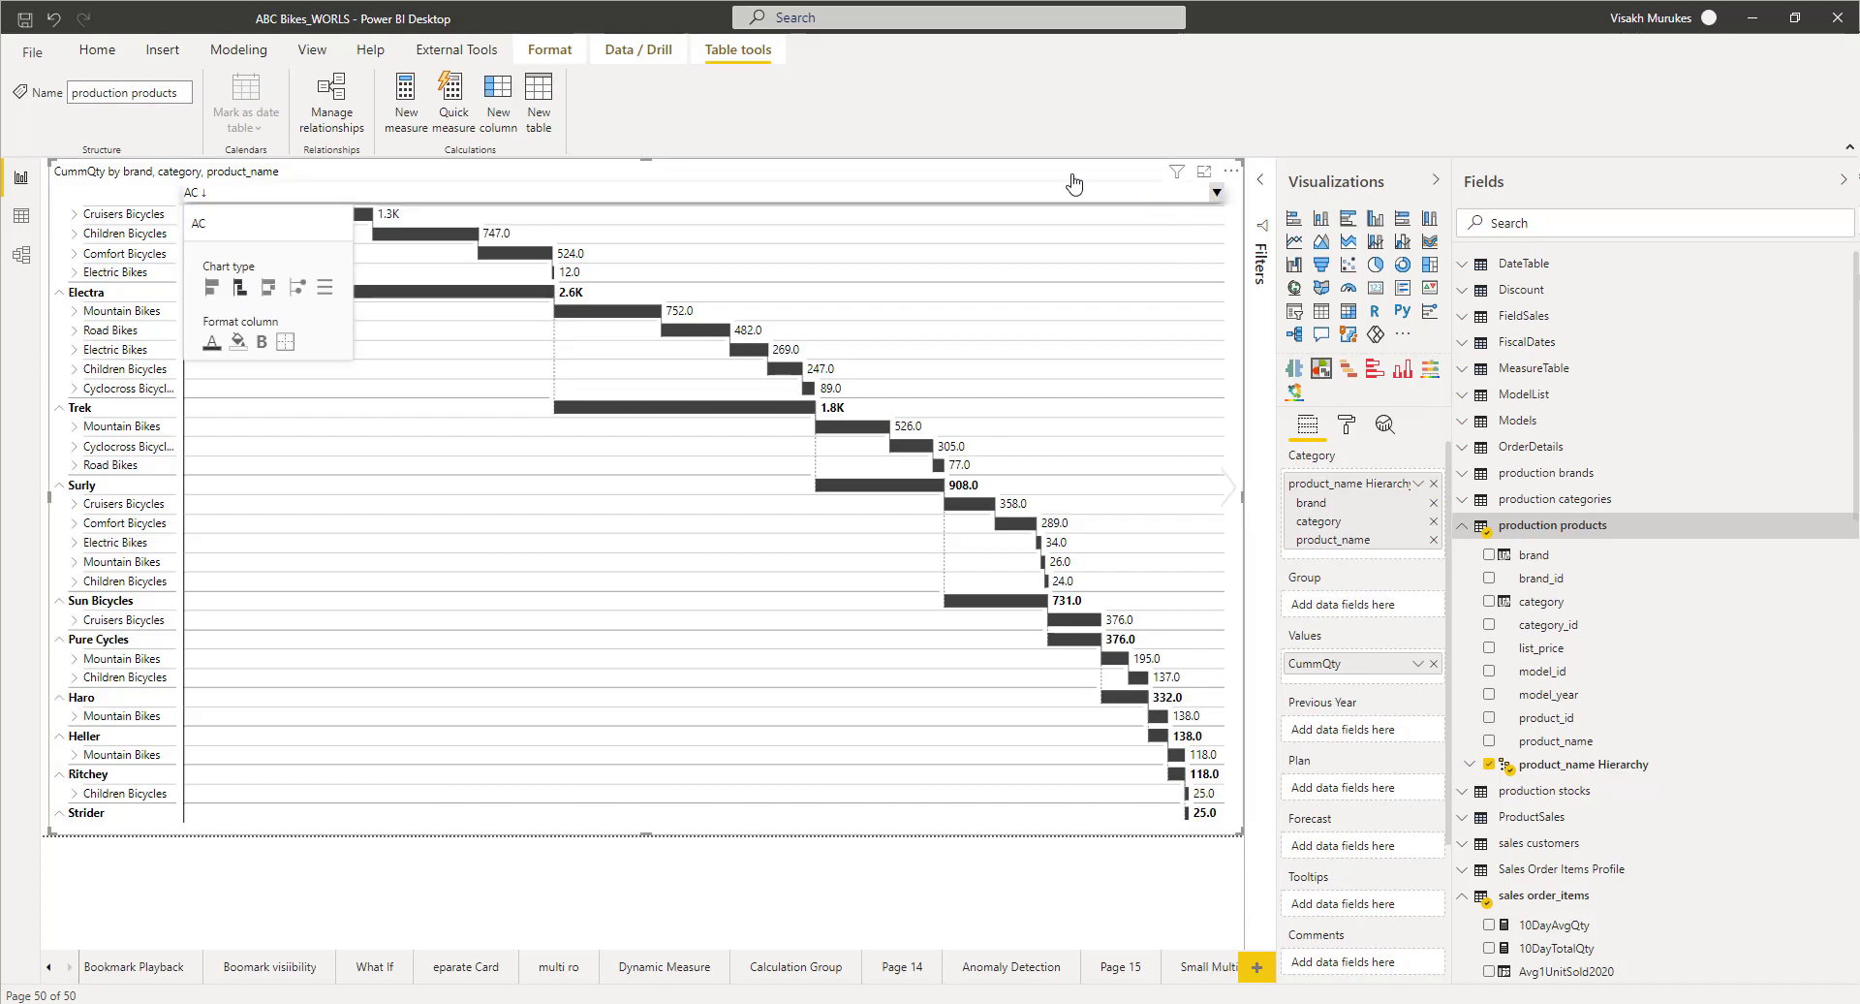
left_click(638, 247)
left_click(819, 275)
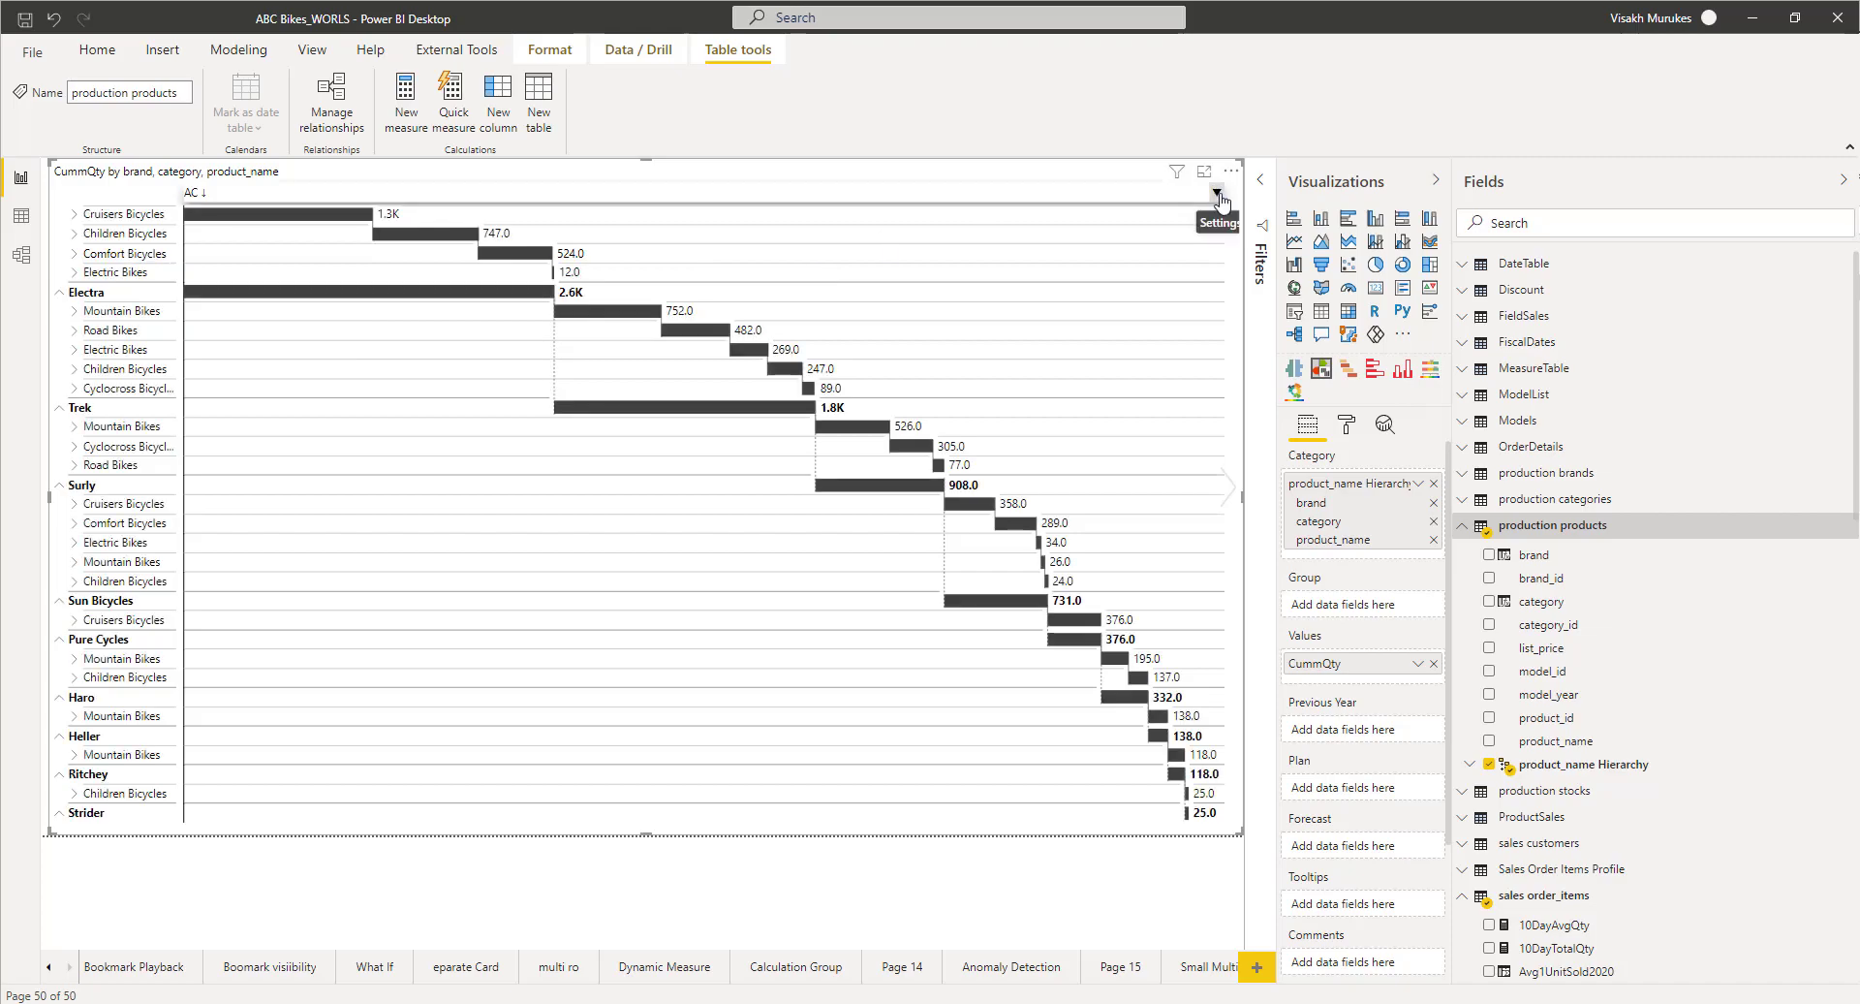
left_click(1223, 203)
left_click(570, 254)
left_click(270, 291)
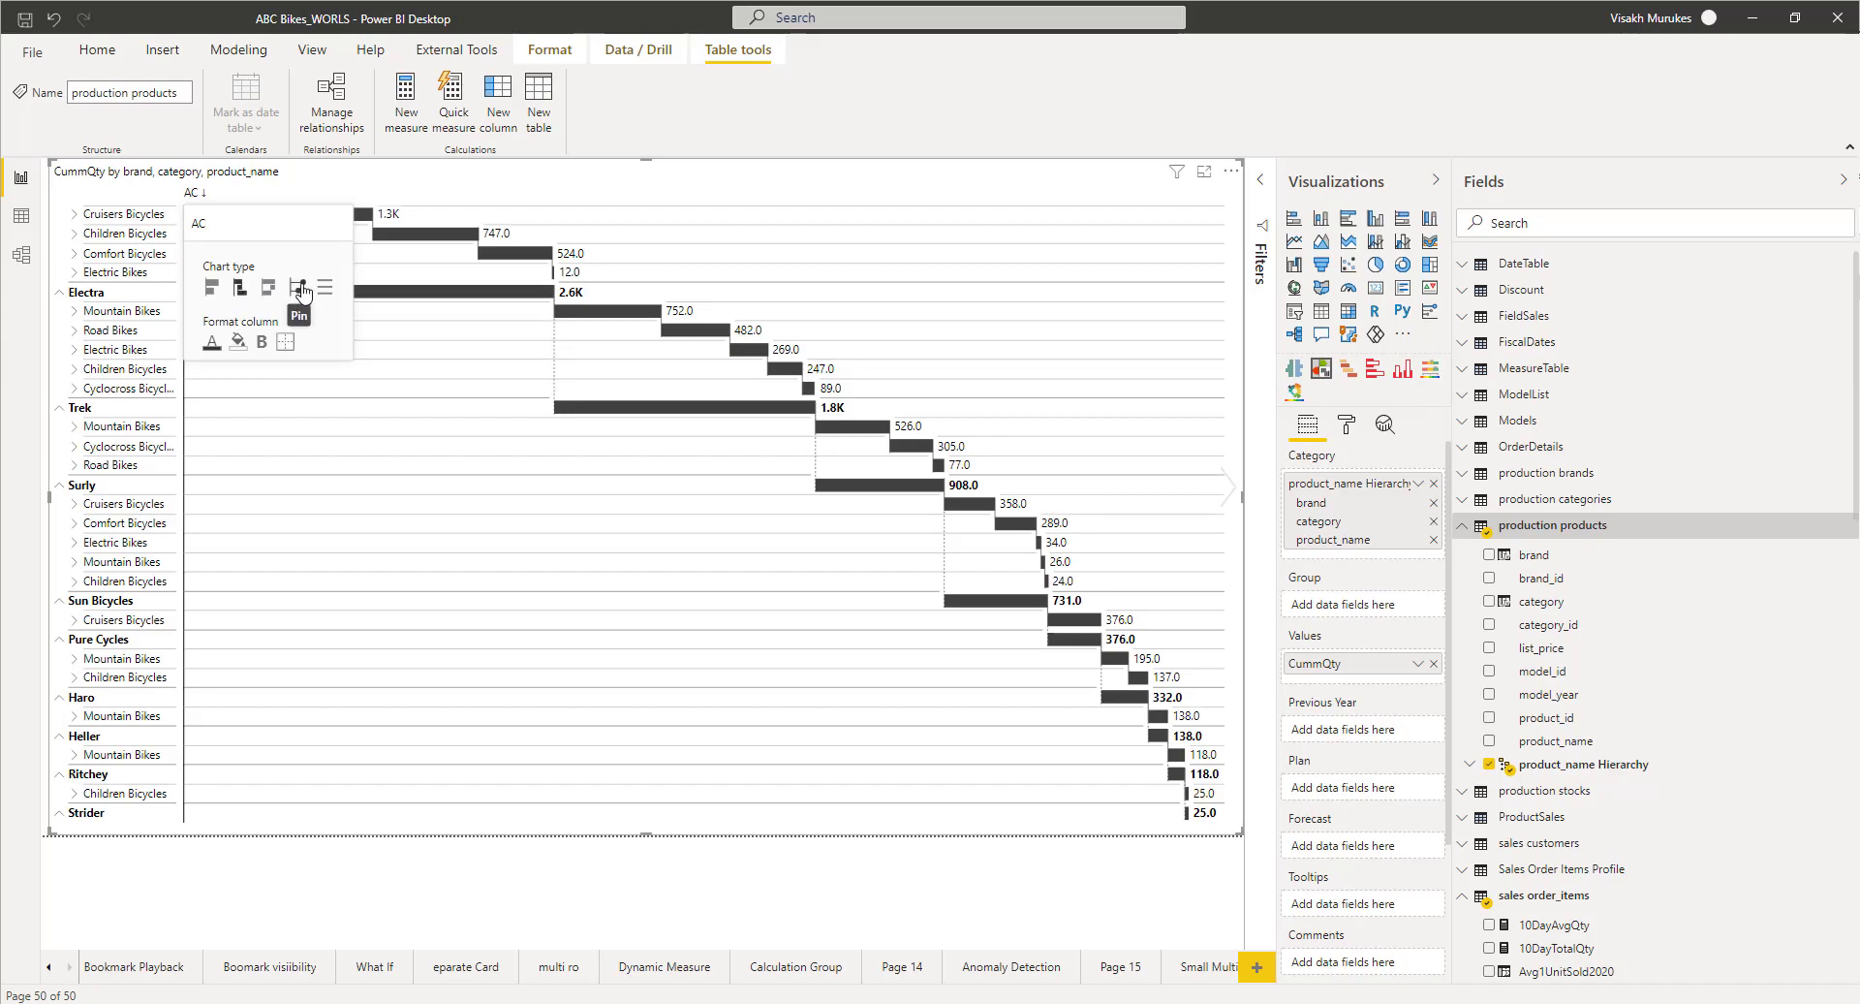
left_click(300, 289)
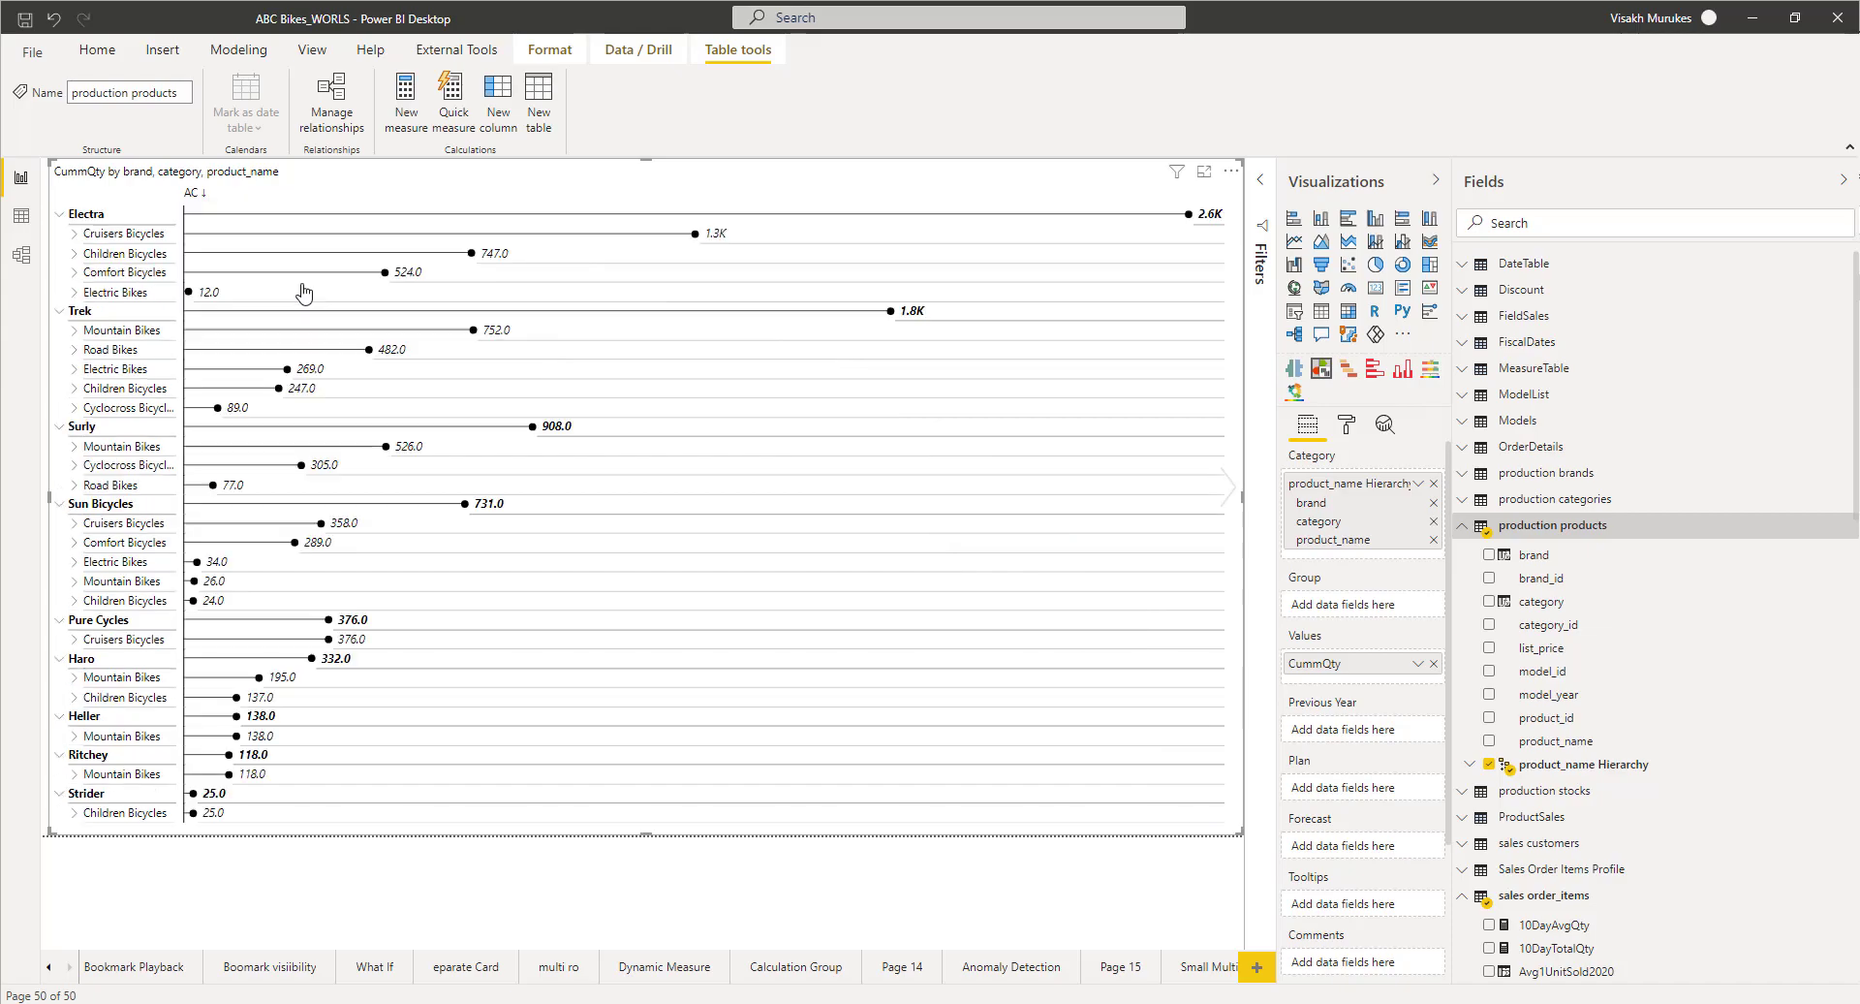
Step: Return the AC column to plain numbers without a chart
left_click(1217, 197)
left_click(1217, 196)
left_click(1218, 197)
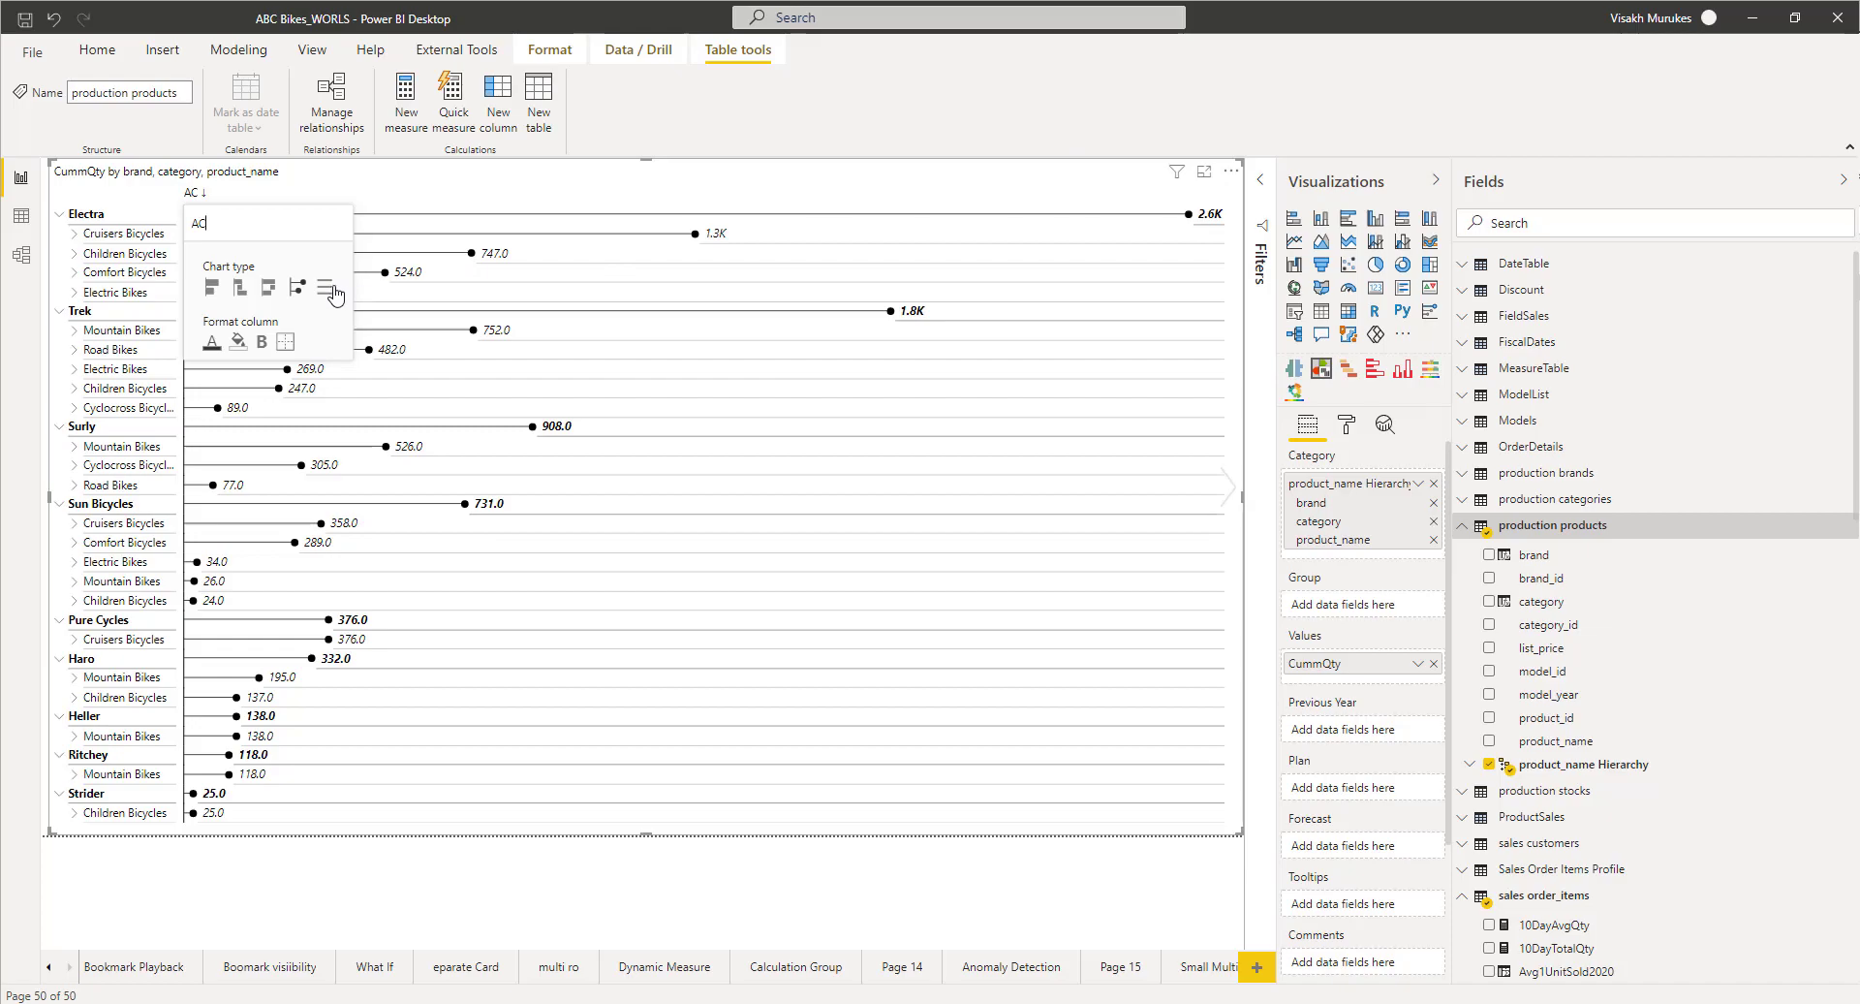
left_click(332, 297)
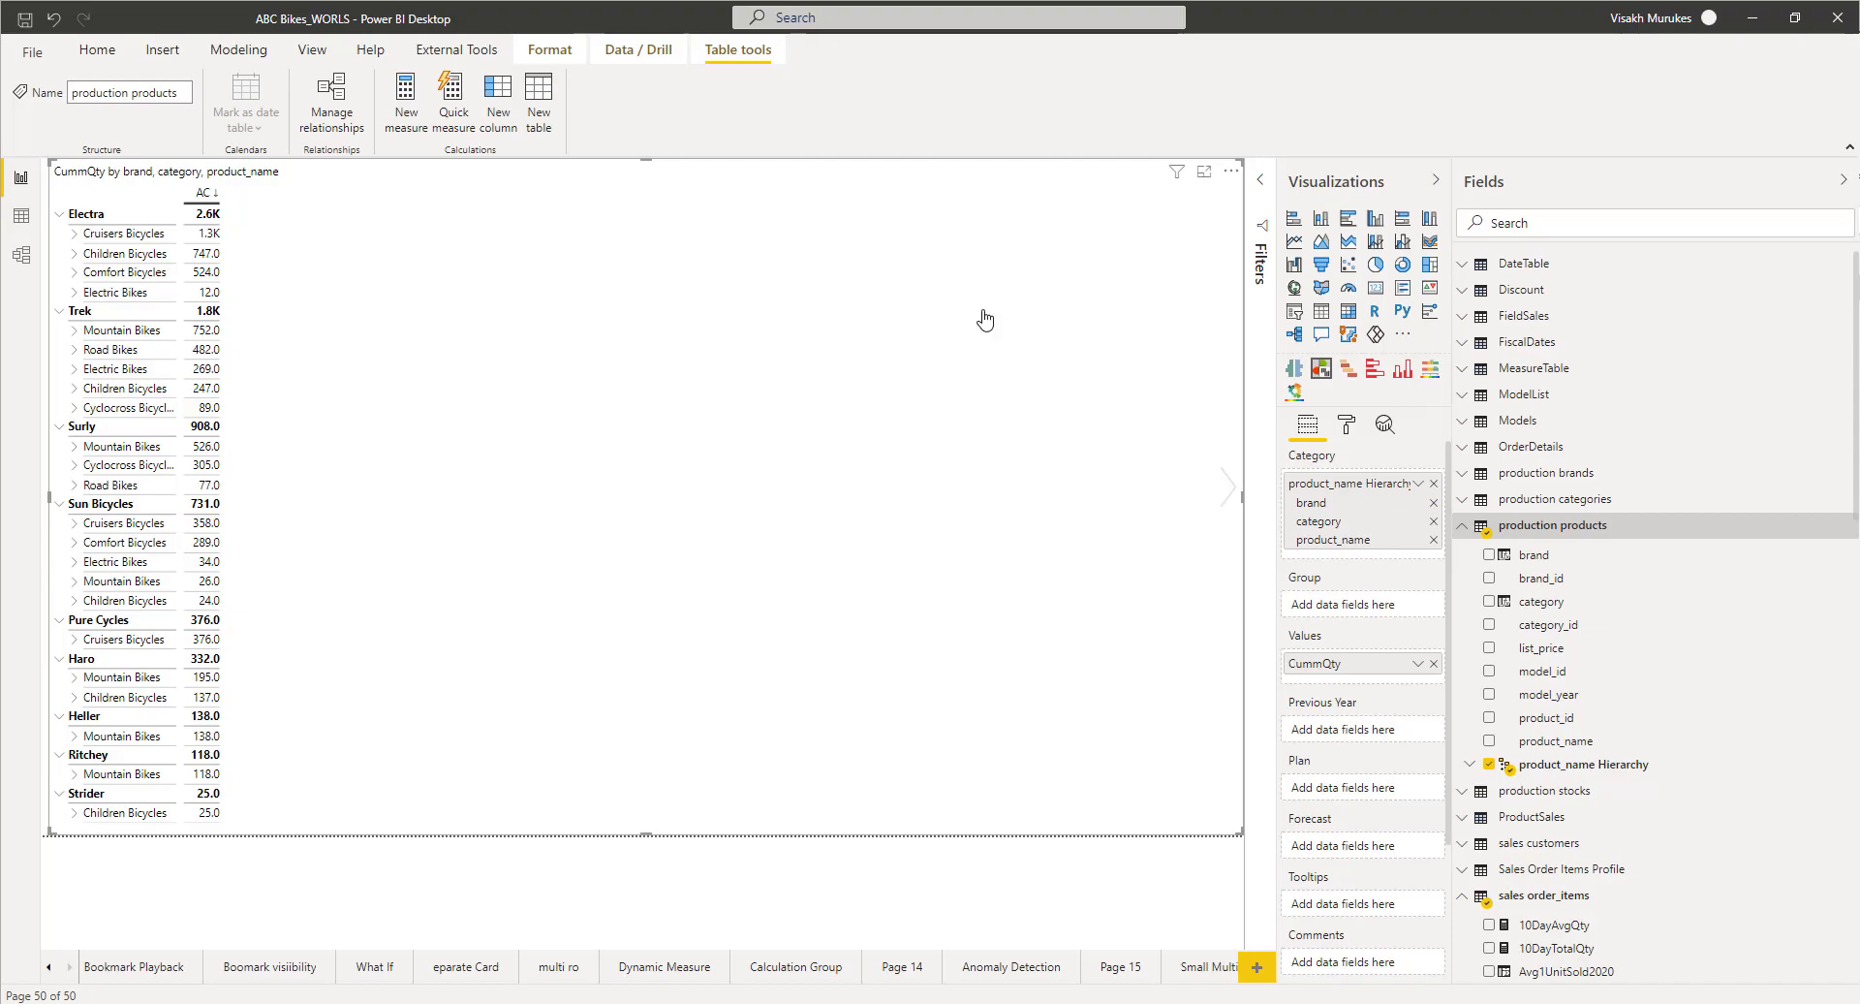
Step: Add Revenue_AfterDiscount and ItemCount from sales order_items to the visual's Values
left_click(1463, 526)
left_click_drag(1857, 471, 1857, 704)
scroll(1857, 746, "down", 1)
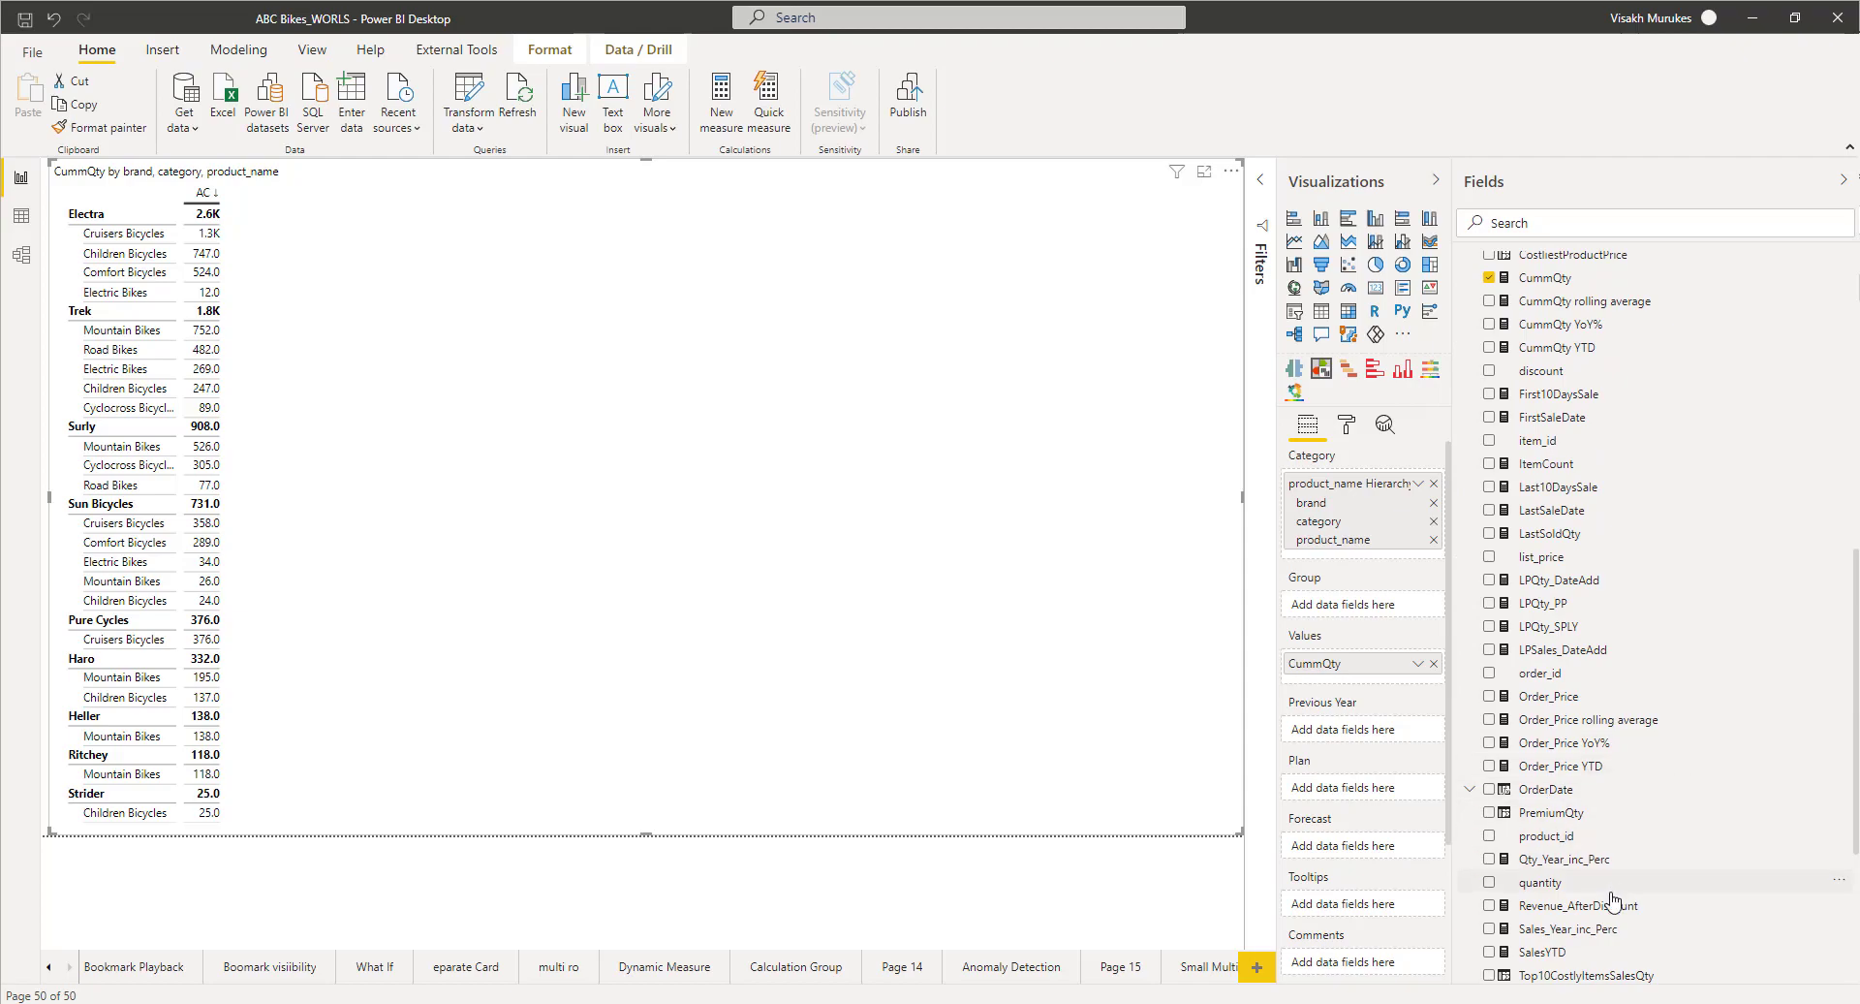
left_click_drag(1604, 909, 1411, 681)
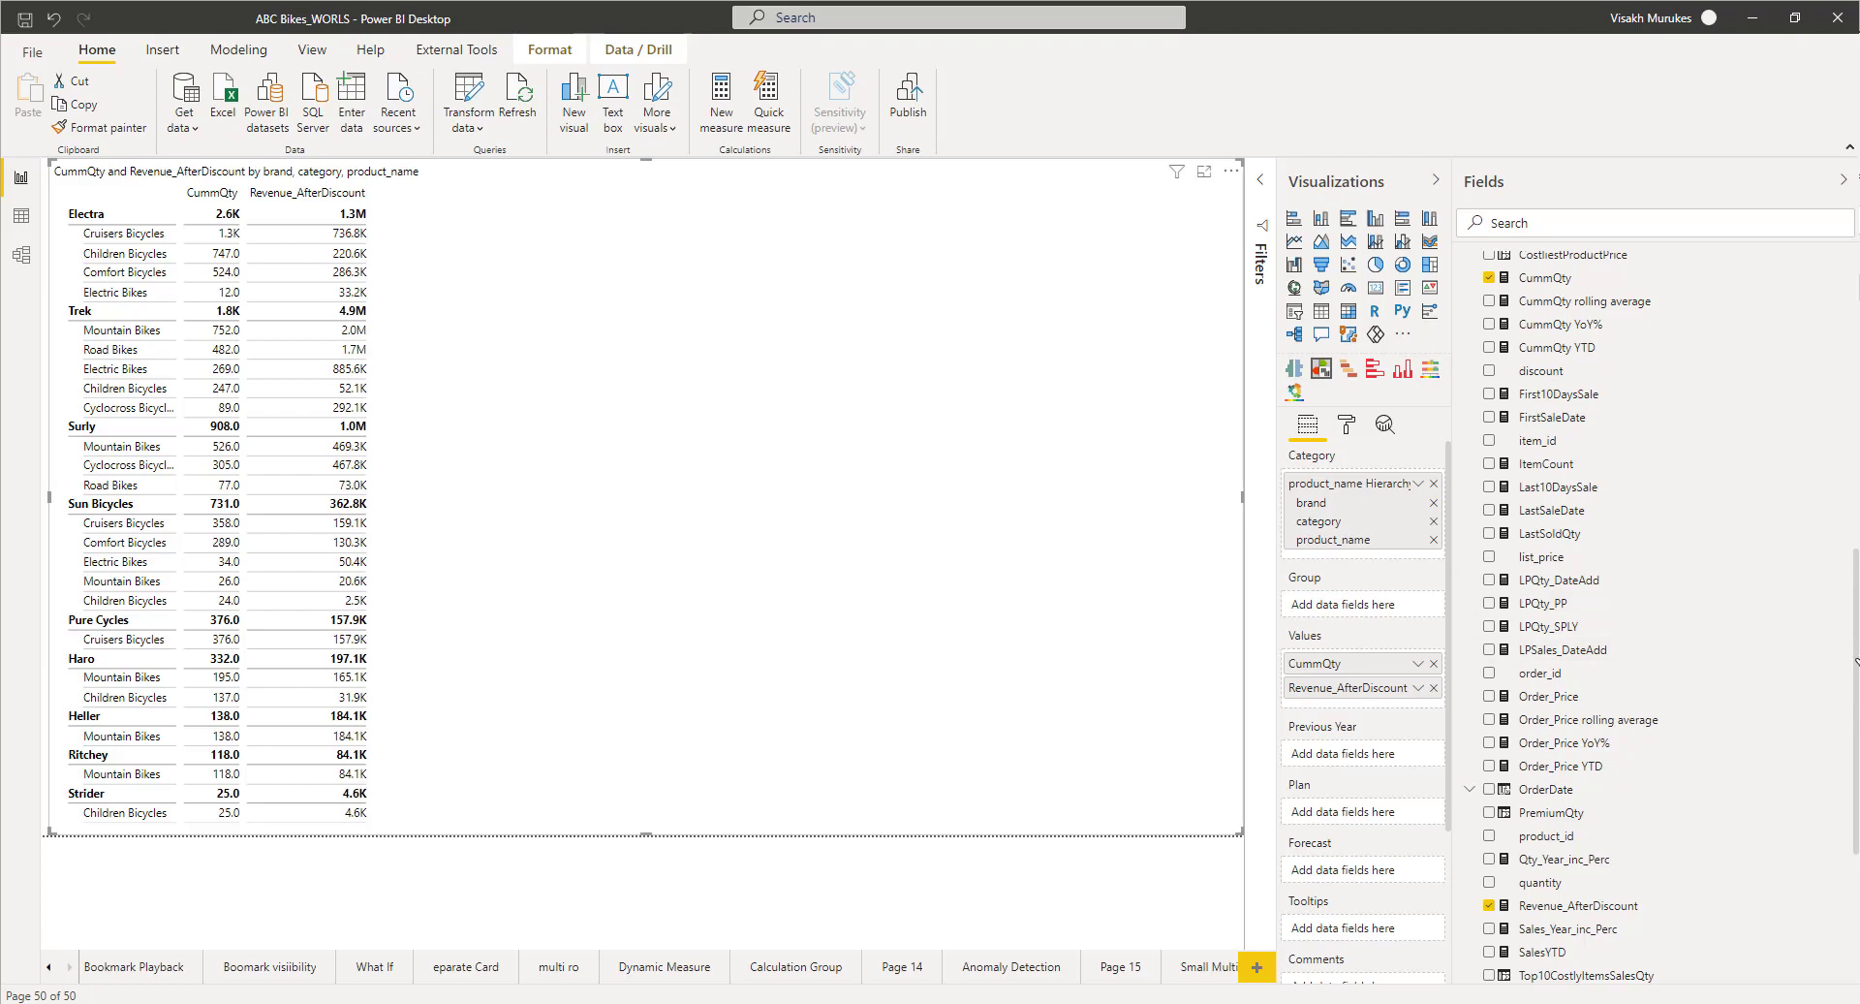
left_click(1489, 463)
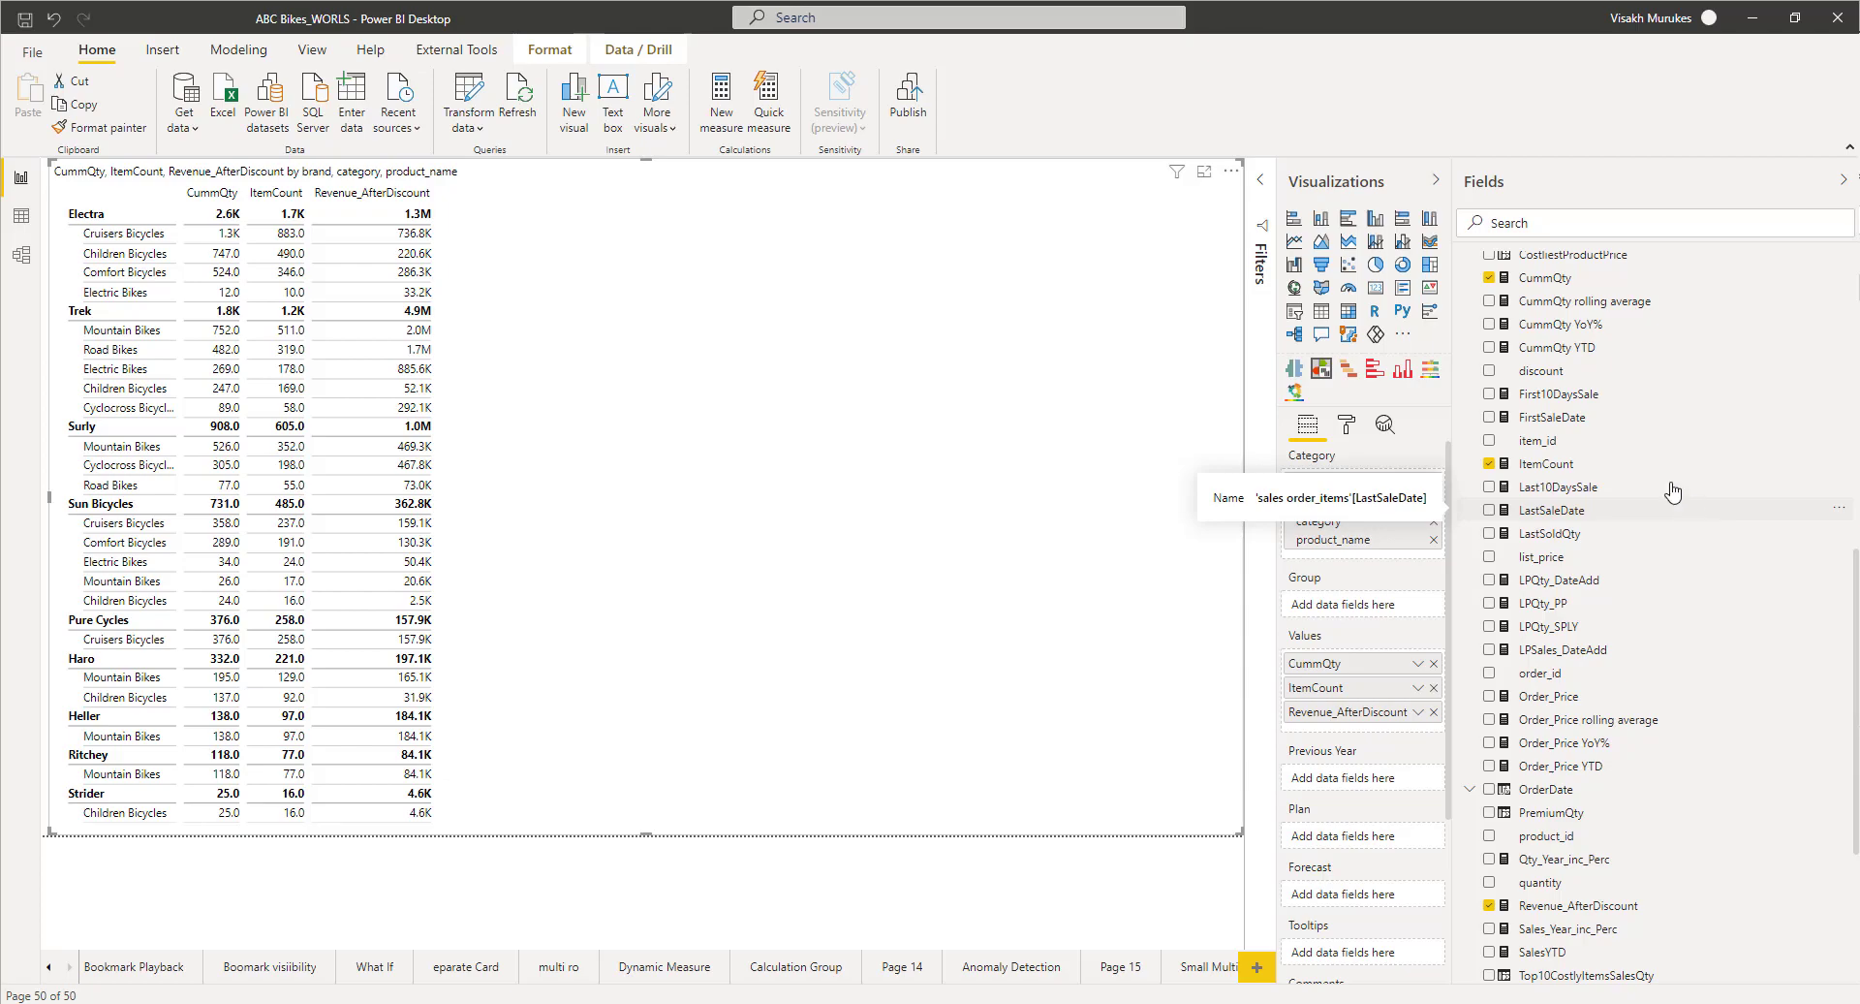
Step: Show the CummQty column as a bar chart and the Revenue_AfterDiscount column as a pin chart
left_click(247, 193)
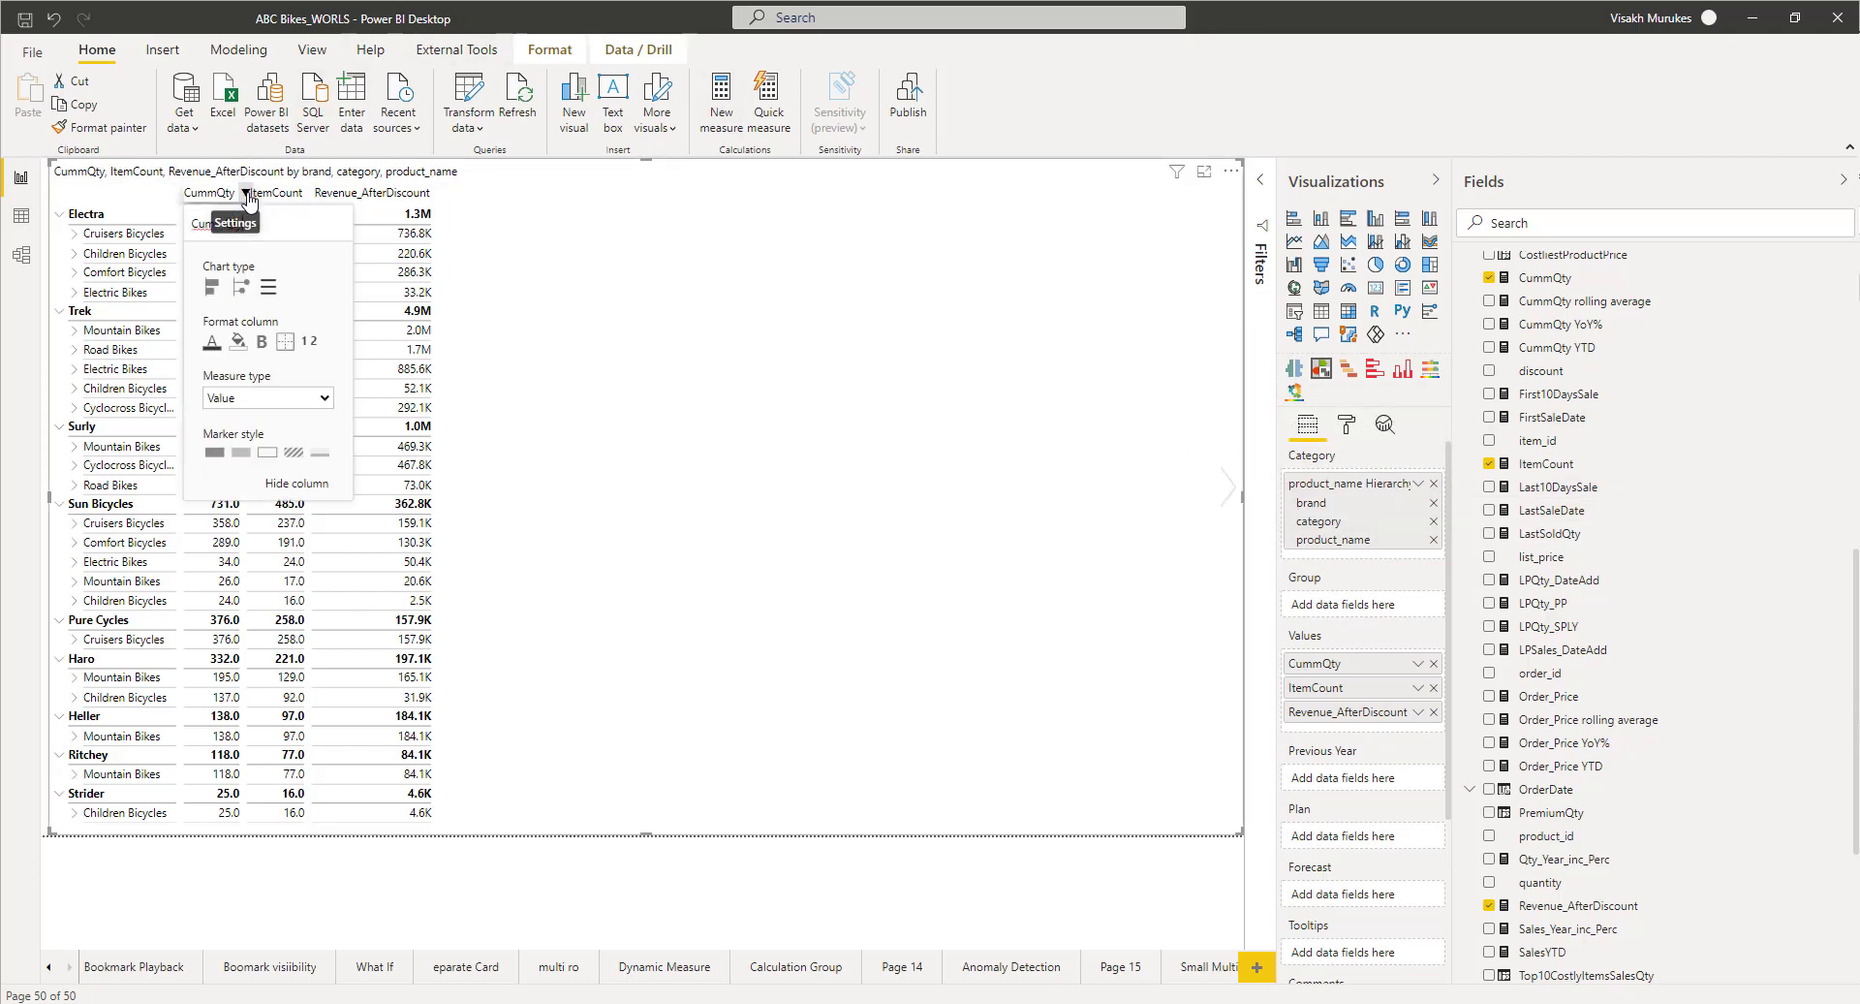
left_click(213, 288)
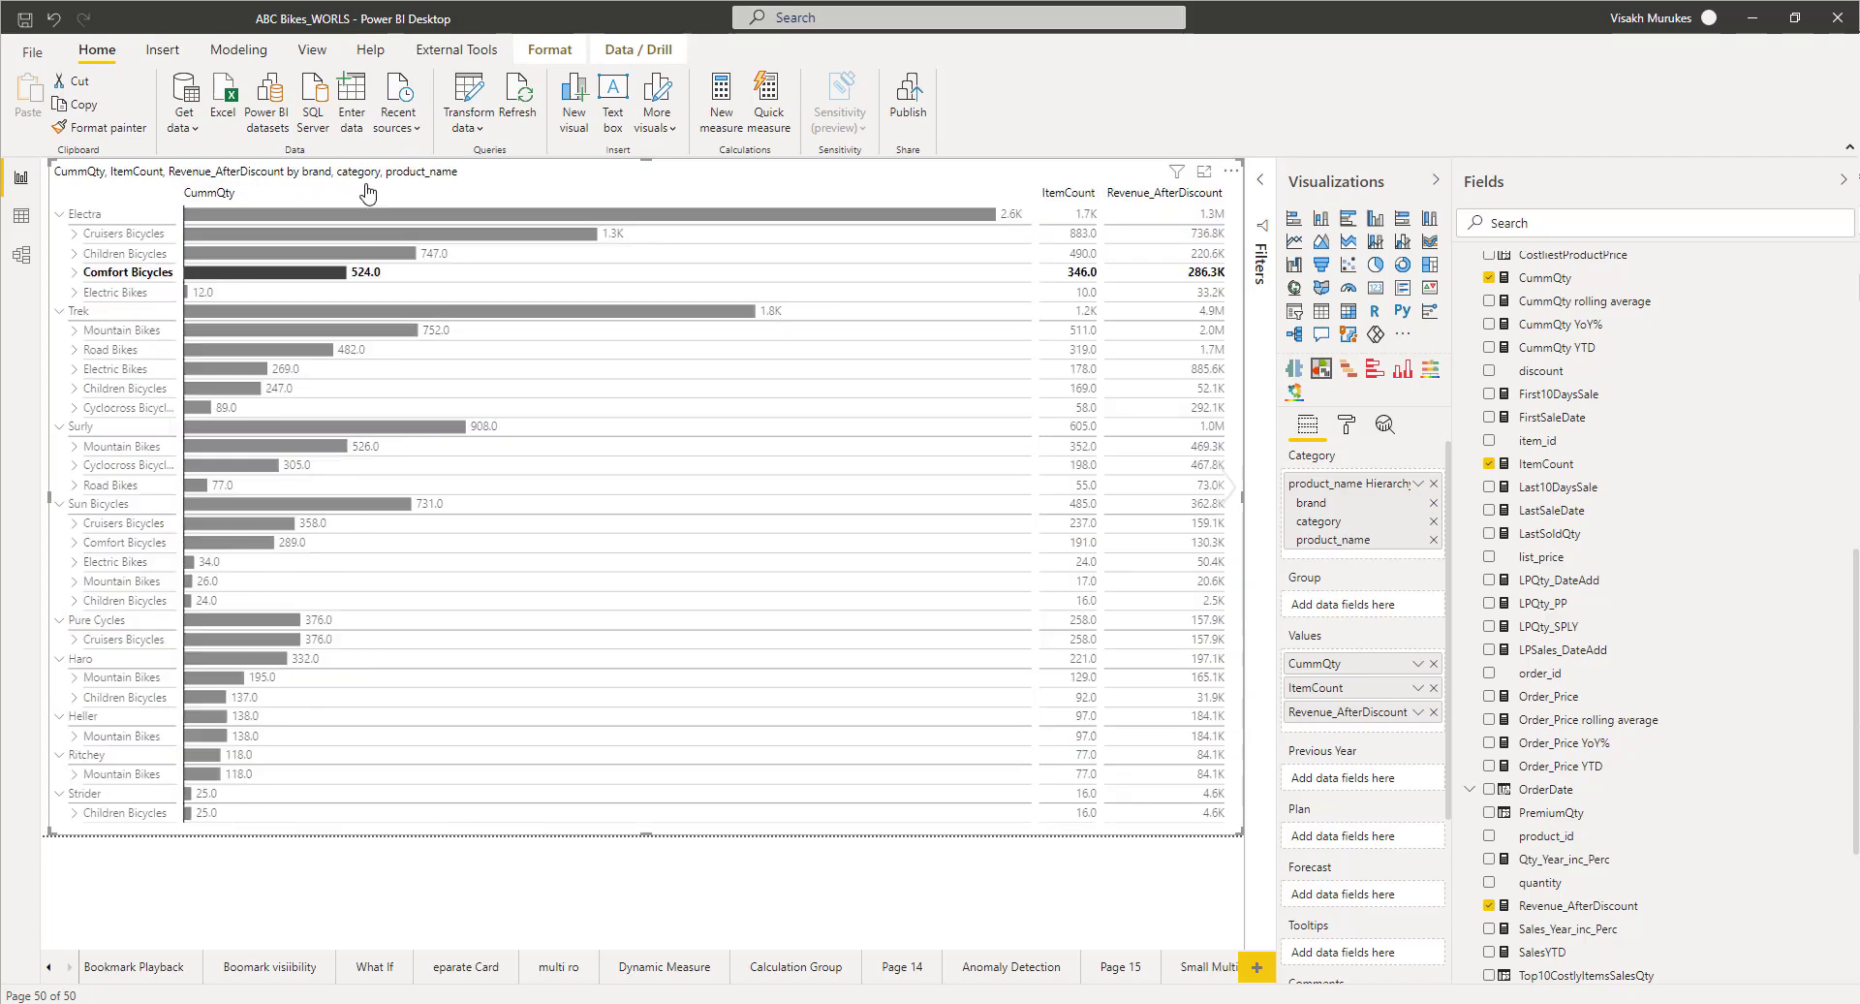
left_click(1232, 196)
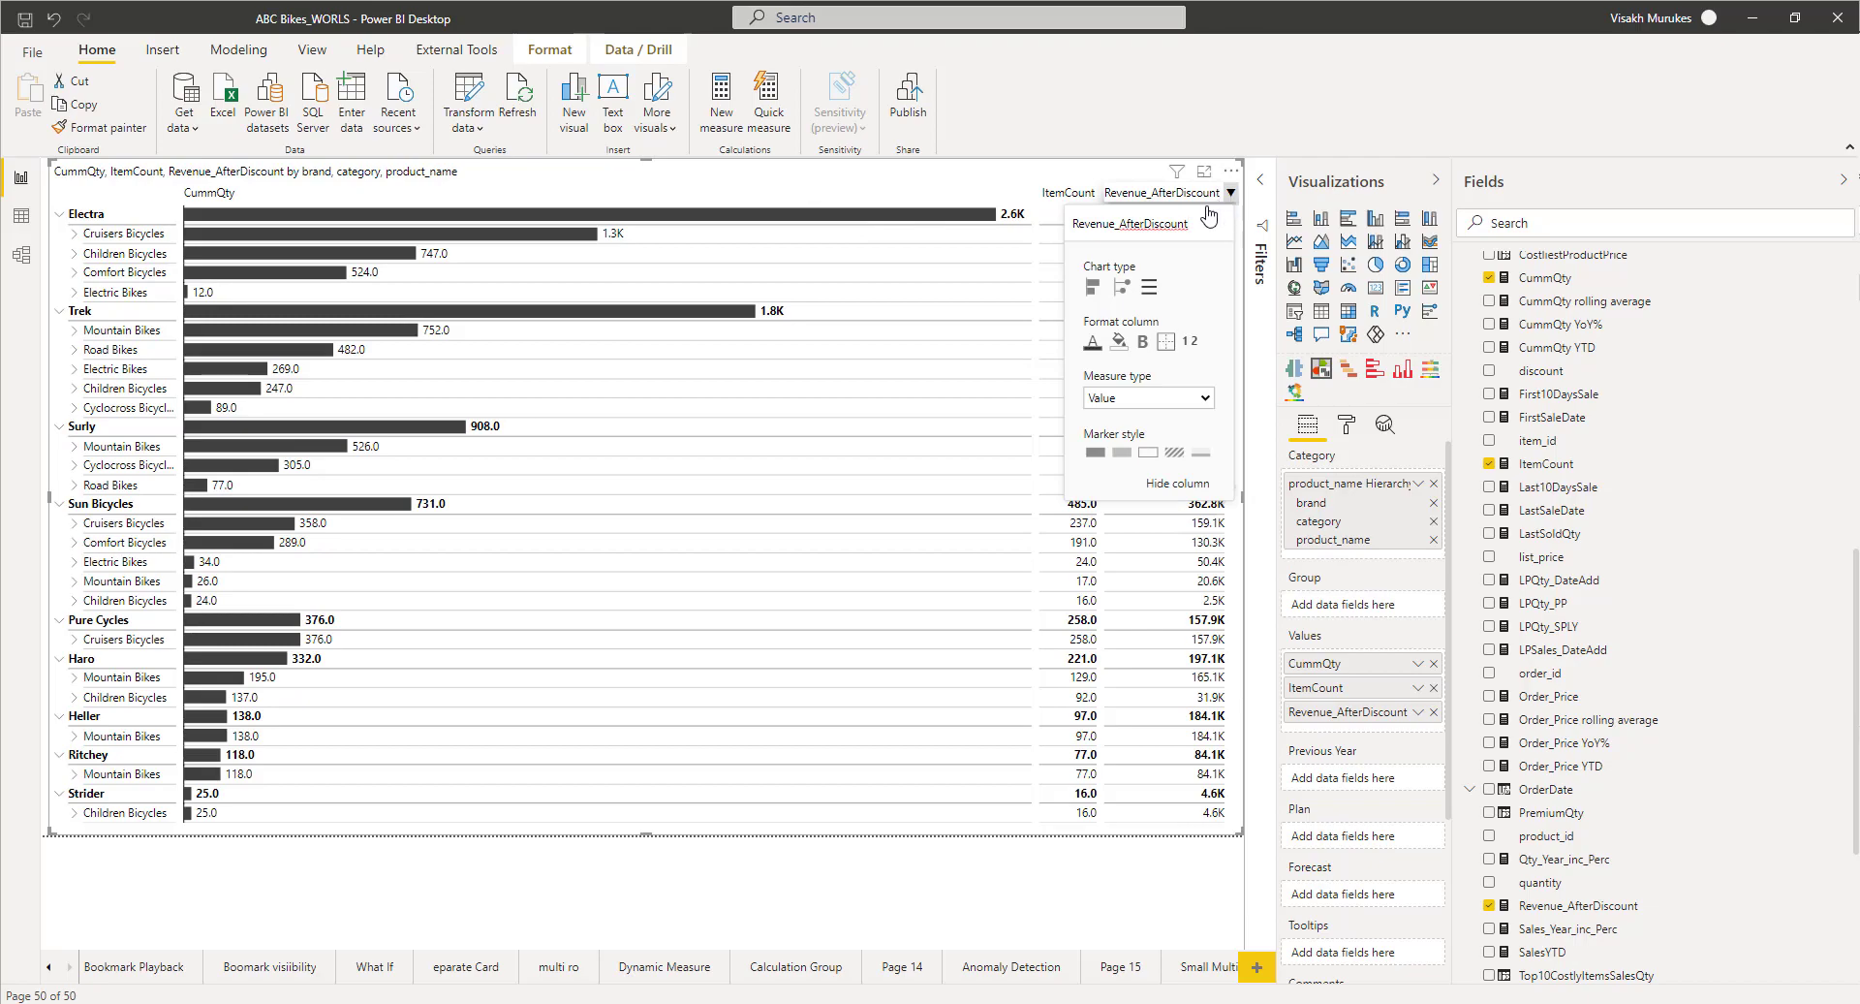
left_click(1122, 288)
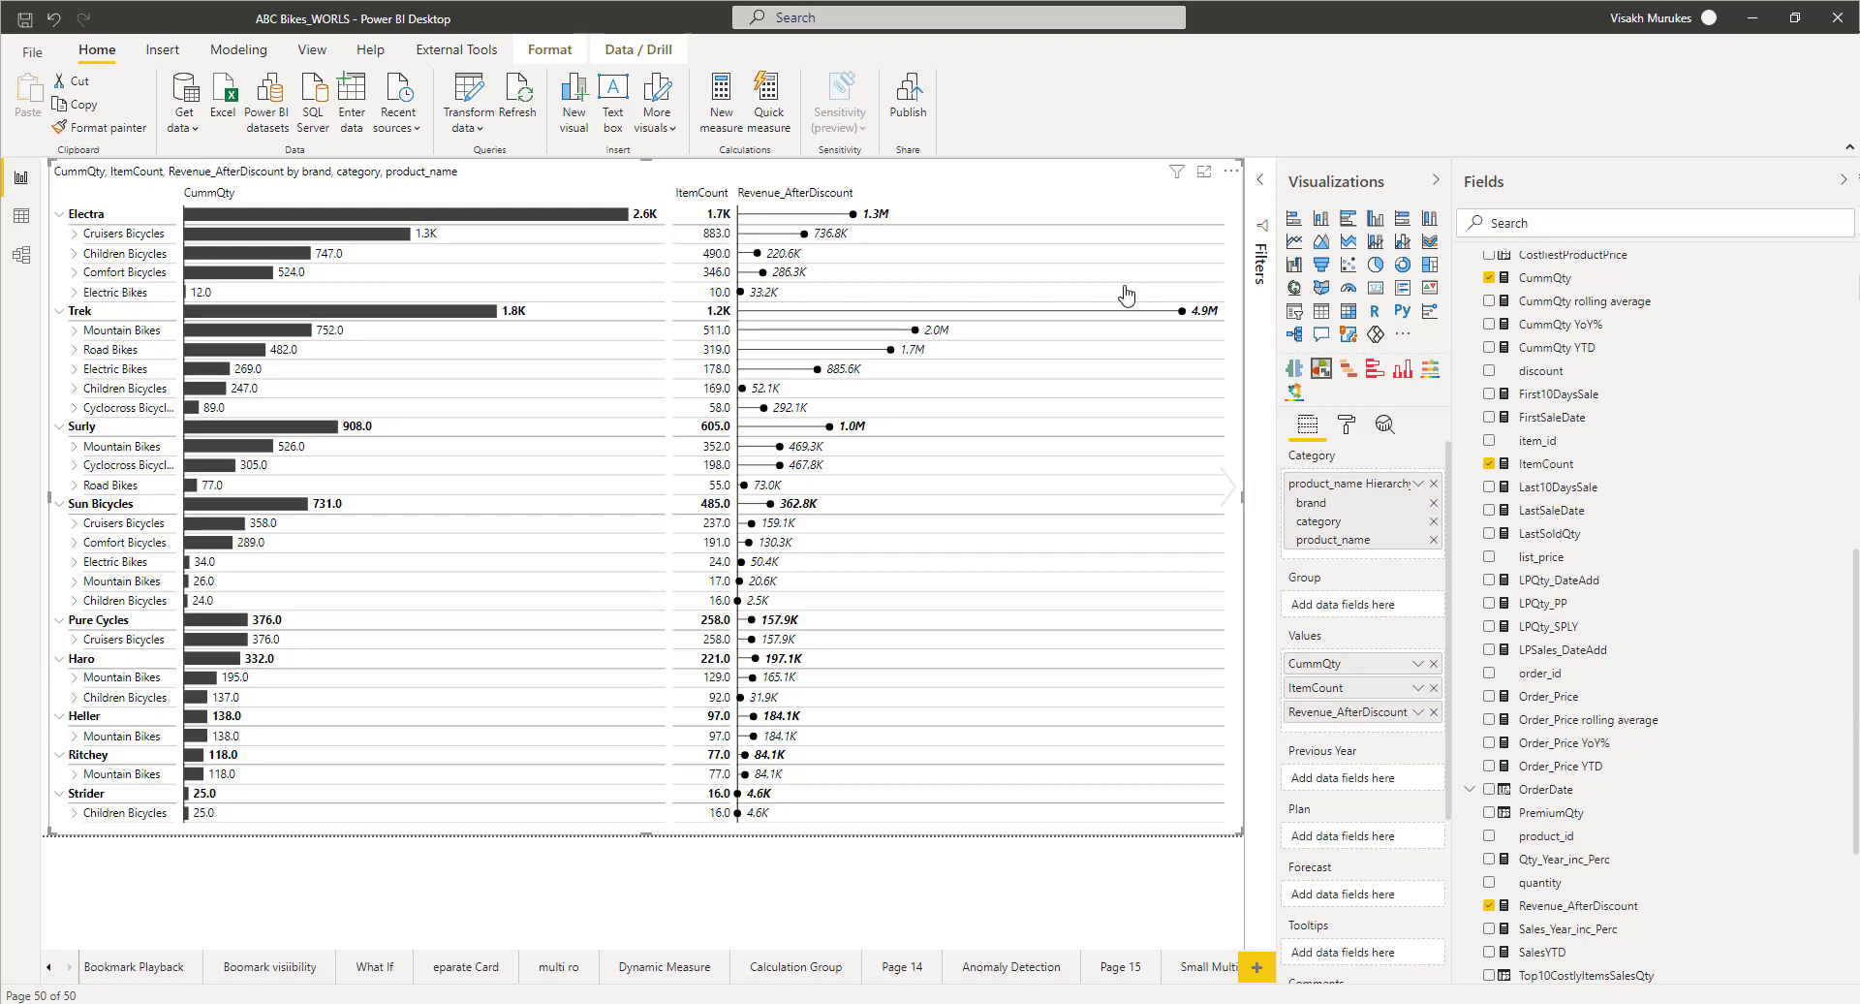
Step: Expand Cruisers Bicycles under Electra to view its individual products across the three measure columns
left_click(112, 234)
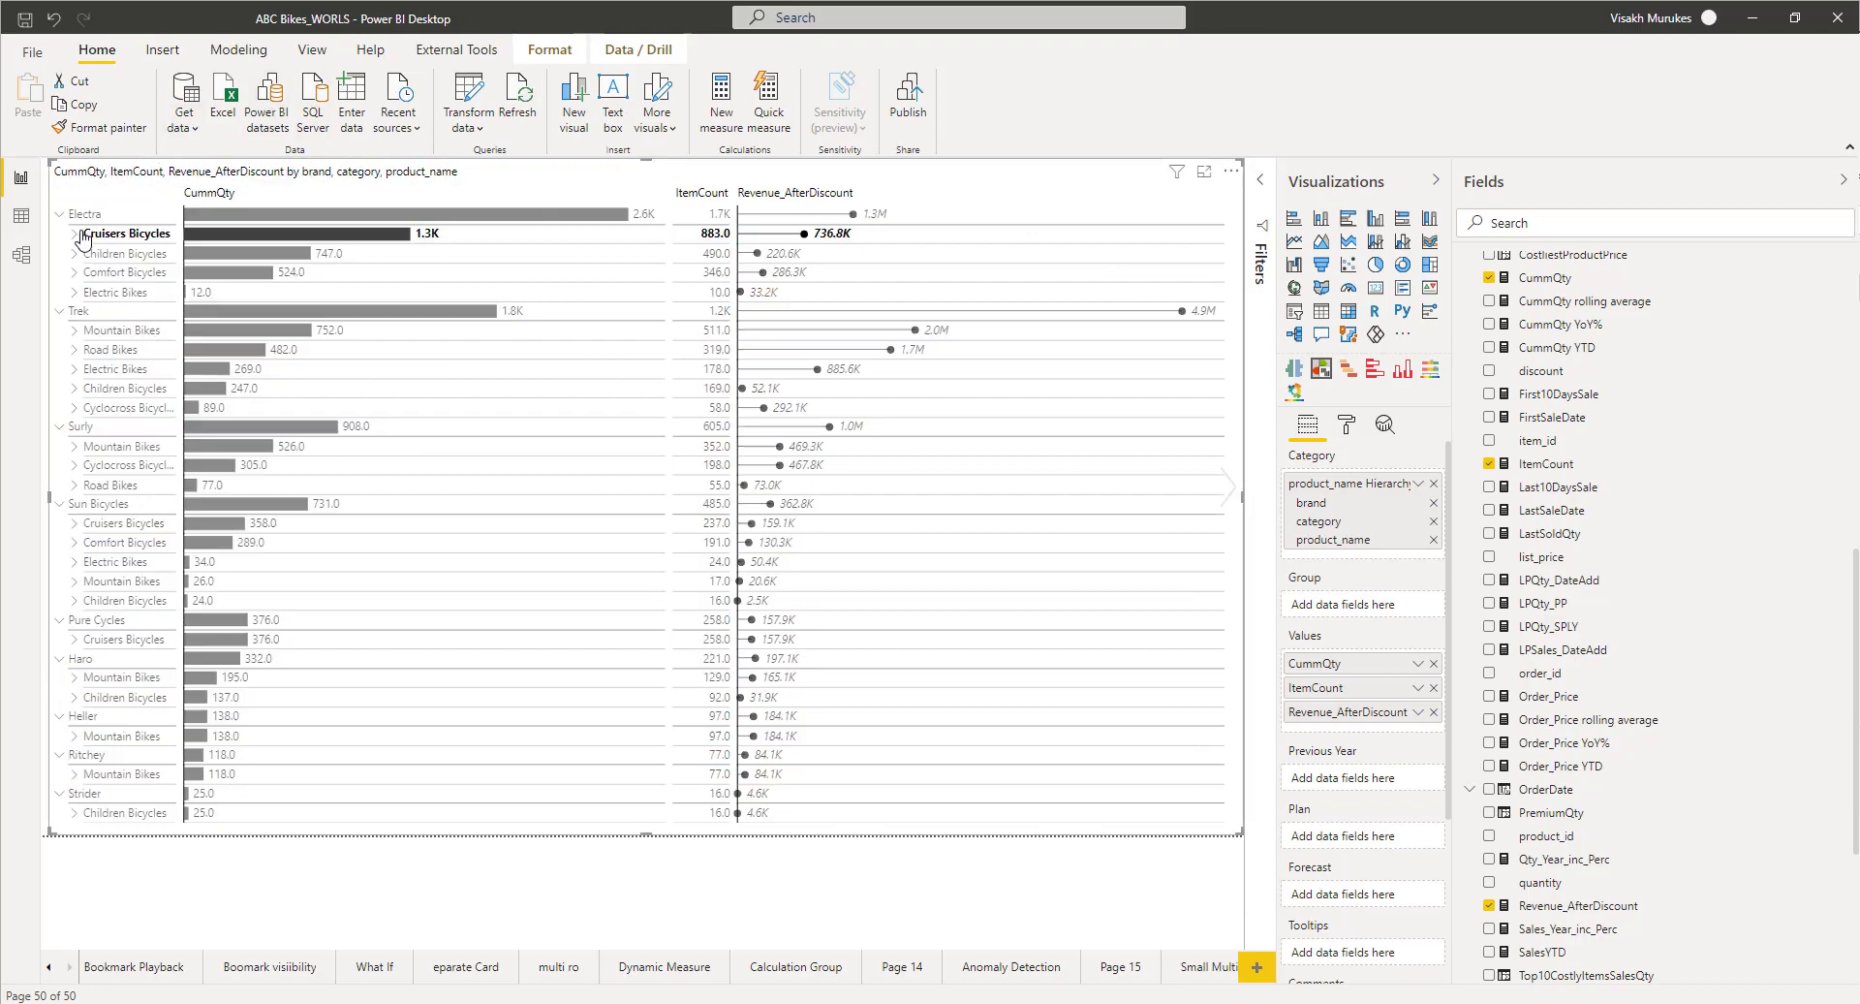
left_click(111, 234)
left_click(74, 233)
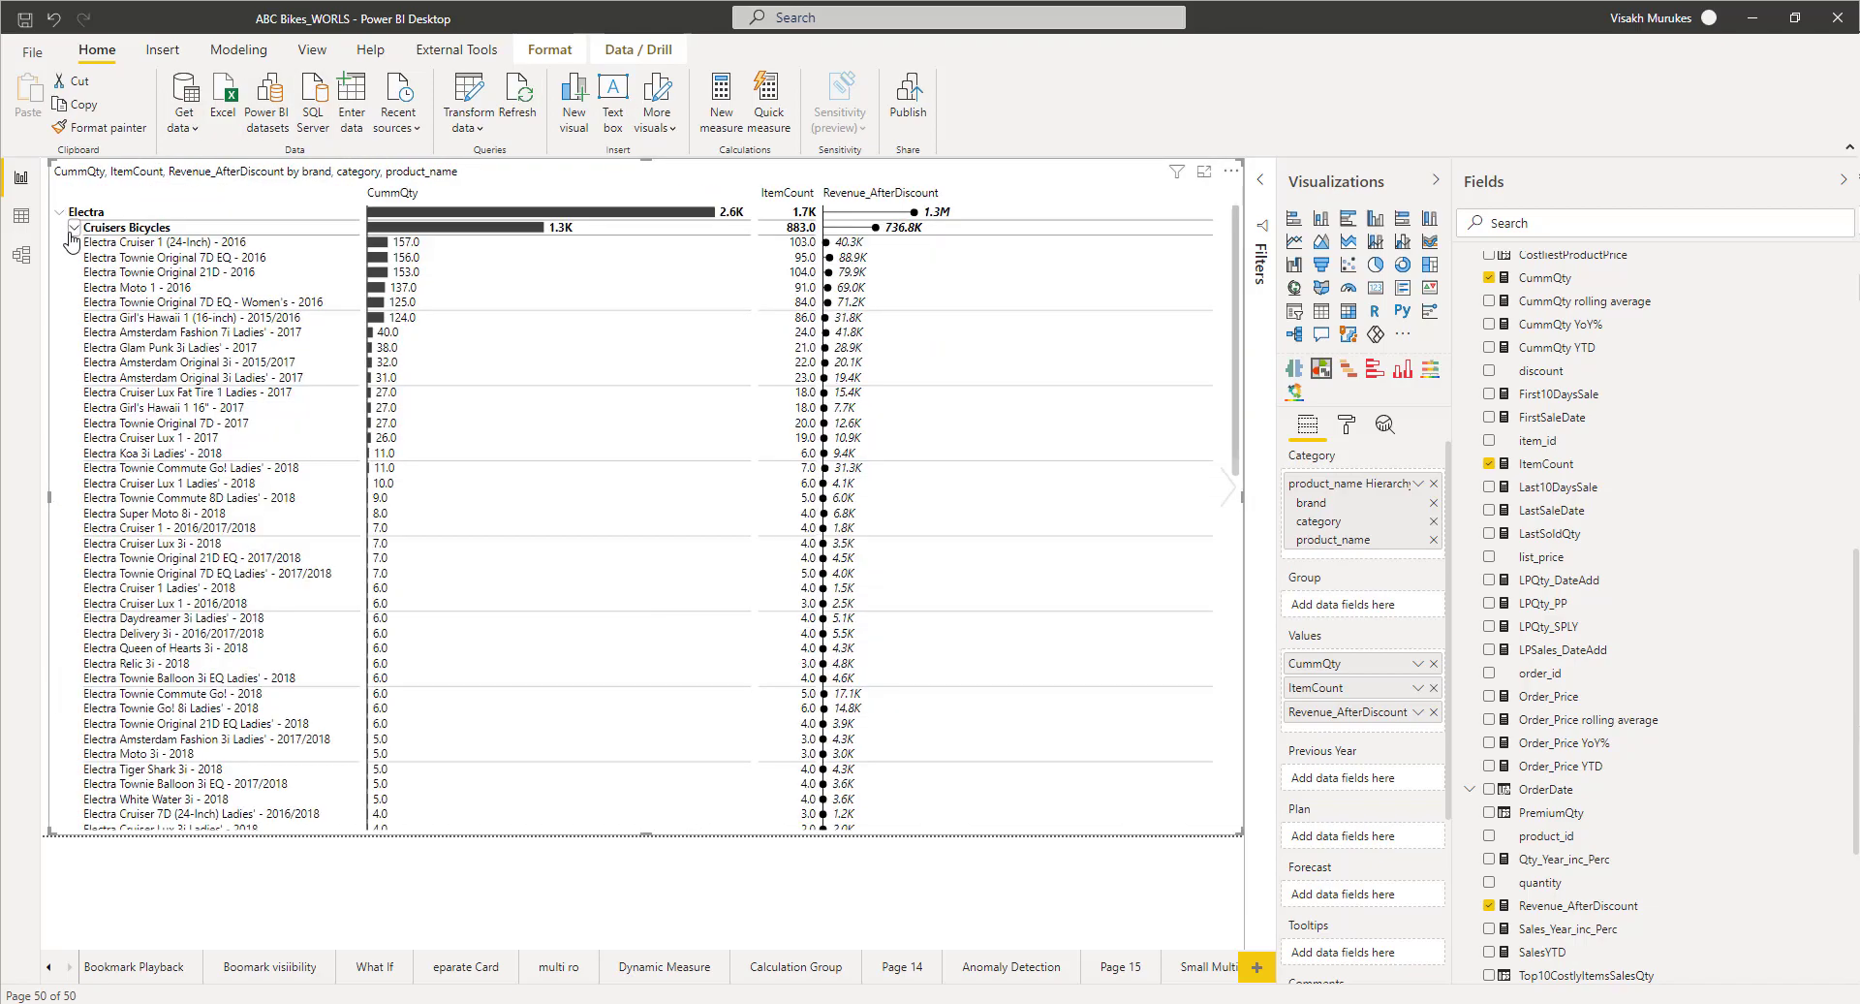
left_click(135, 231)
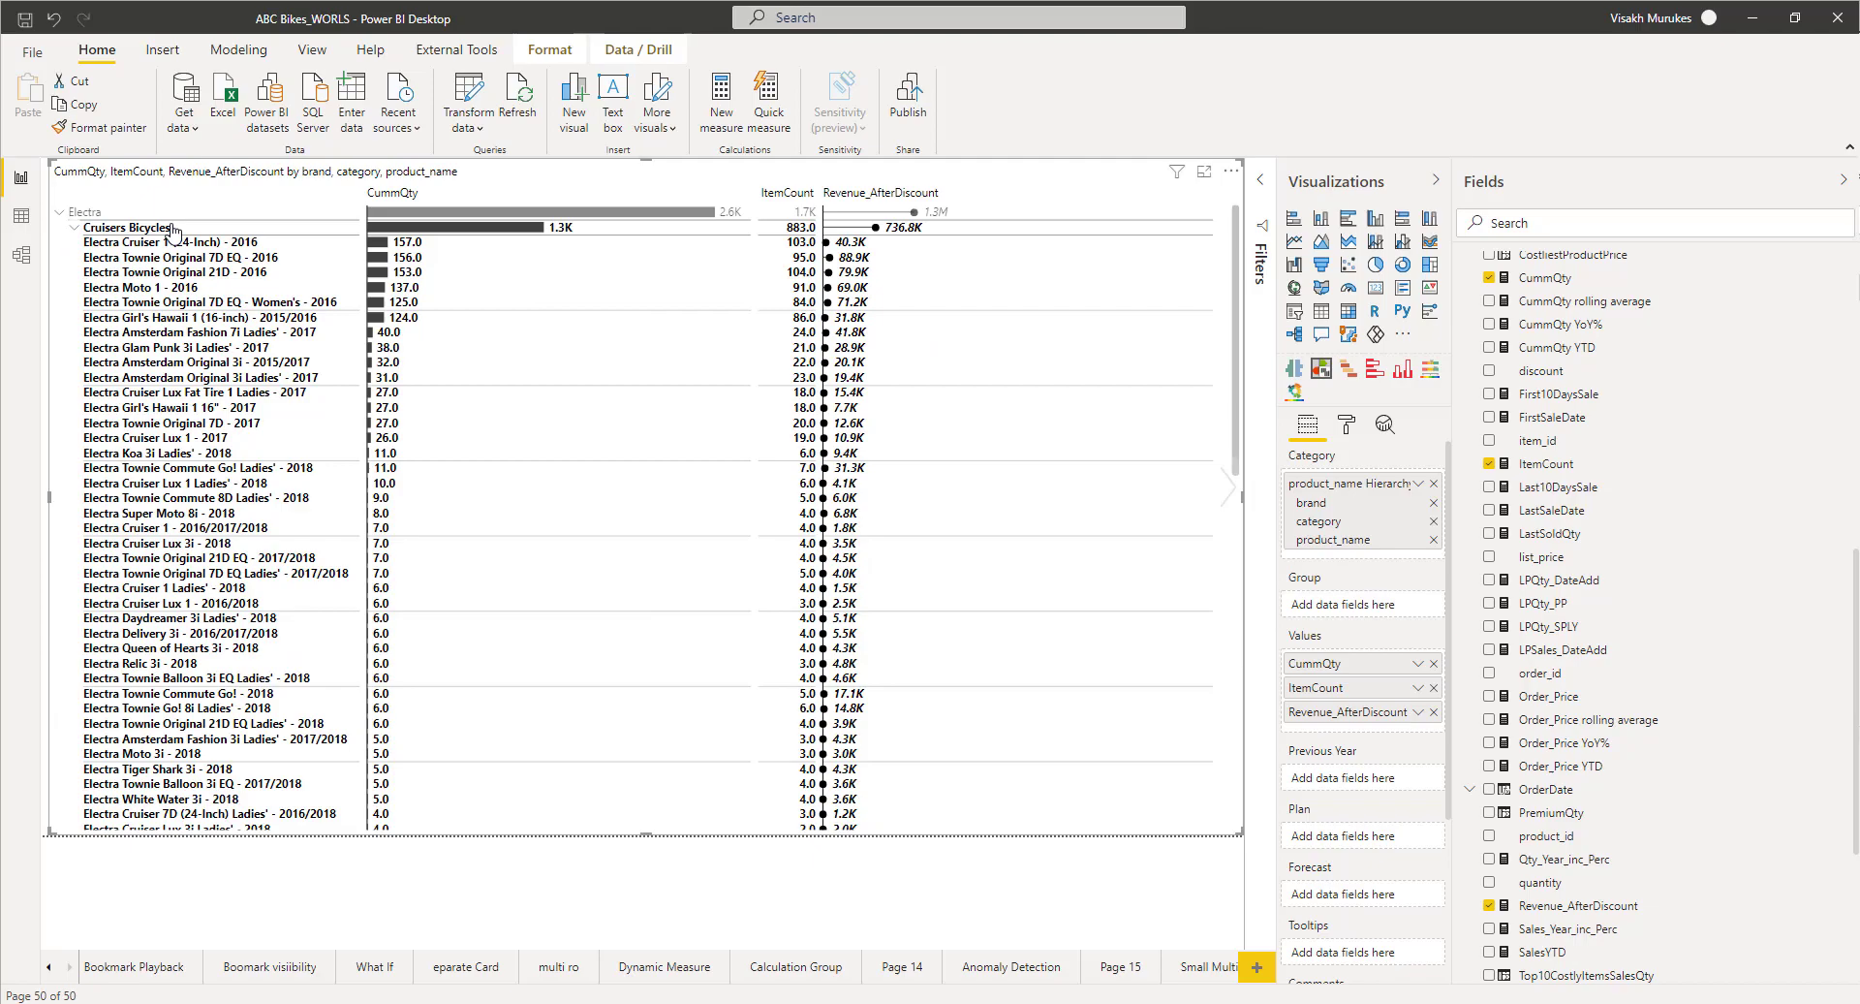
left_click(115, 229)
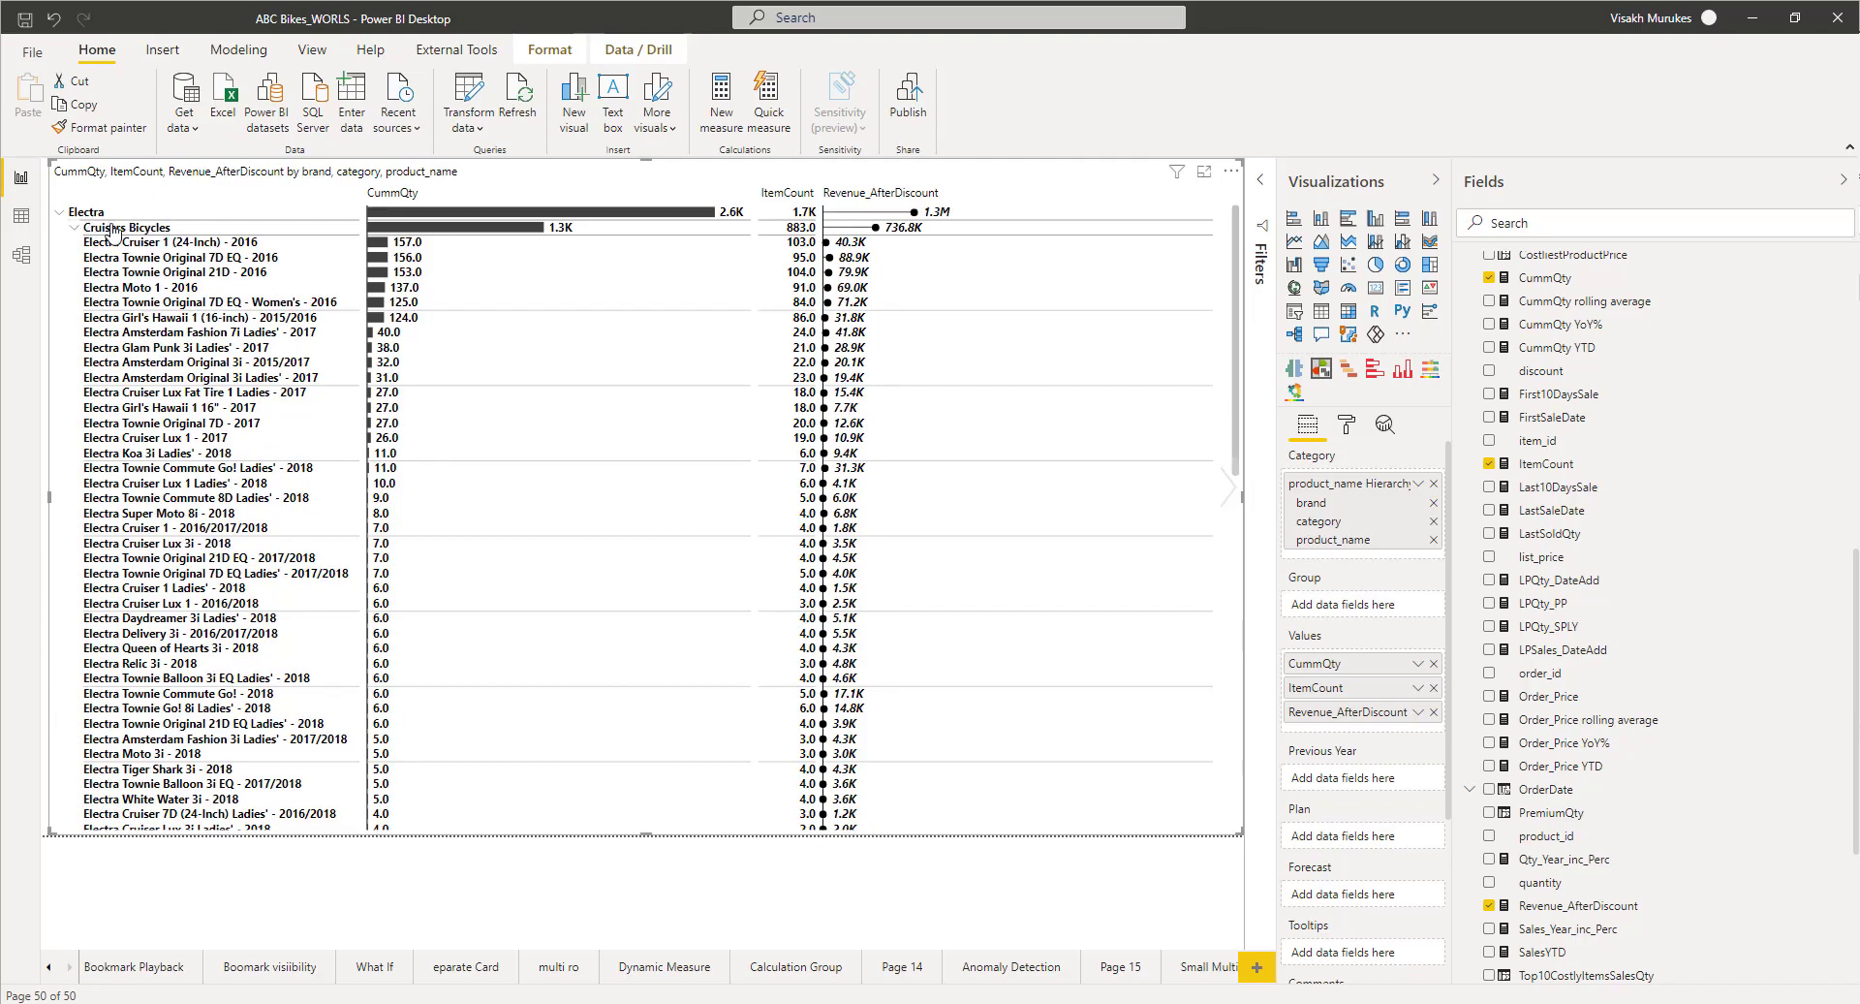
left_click(114, 229)
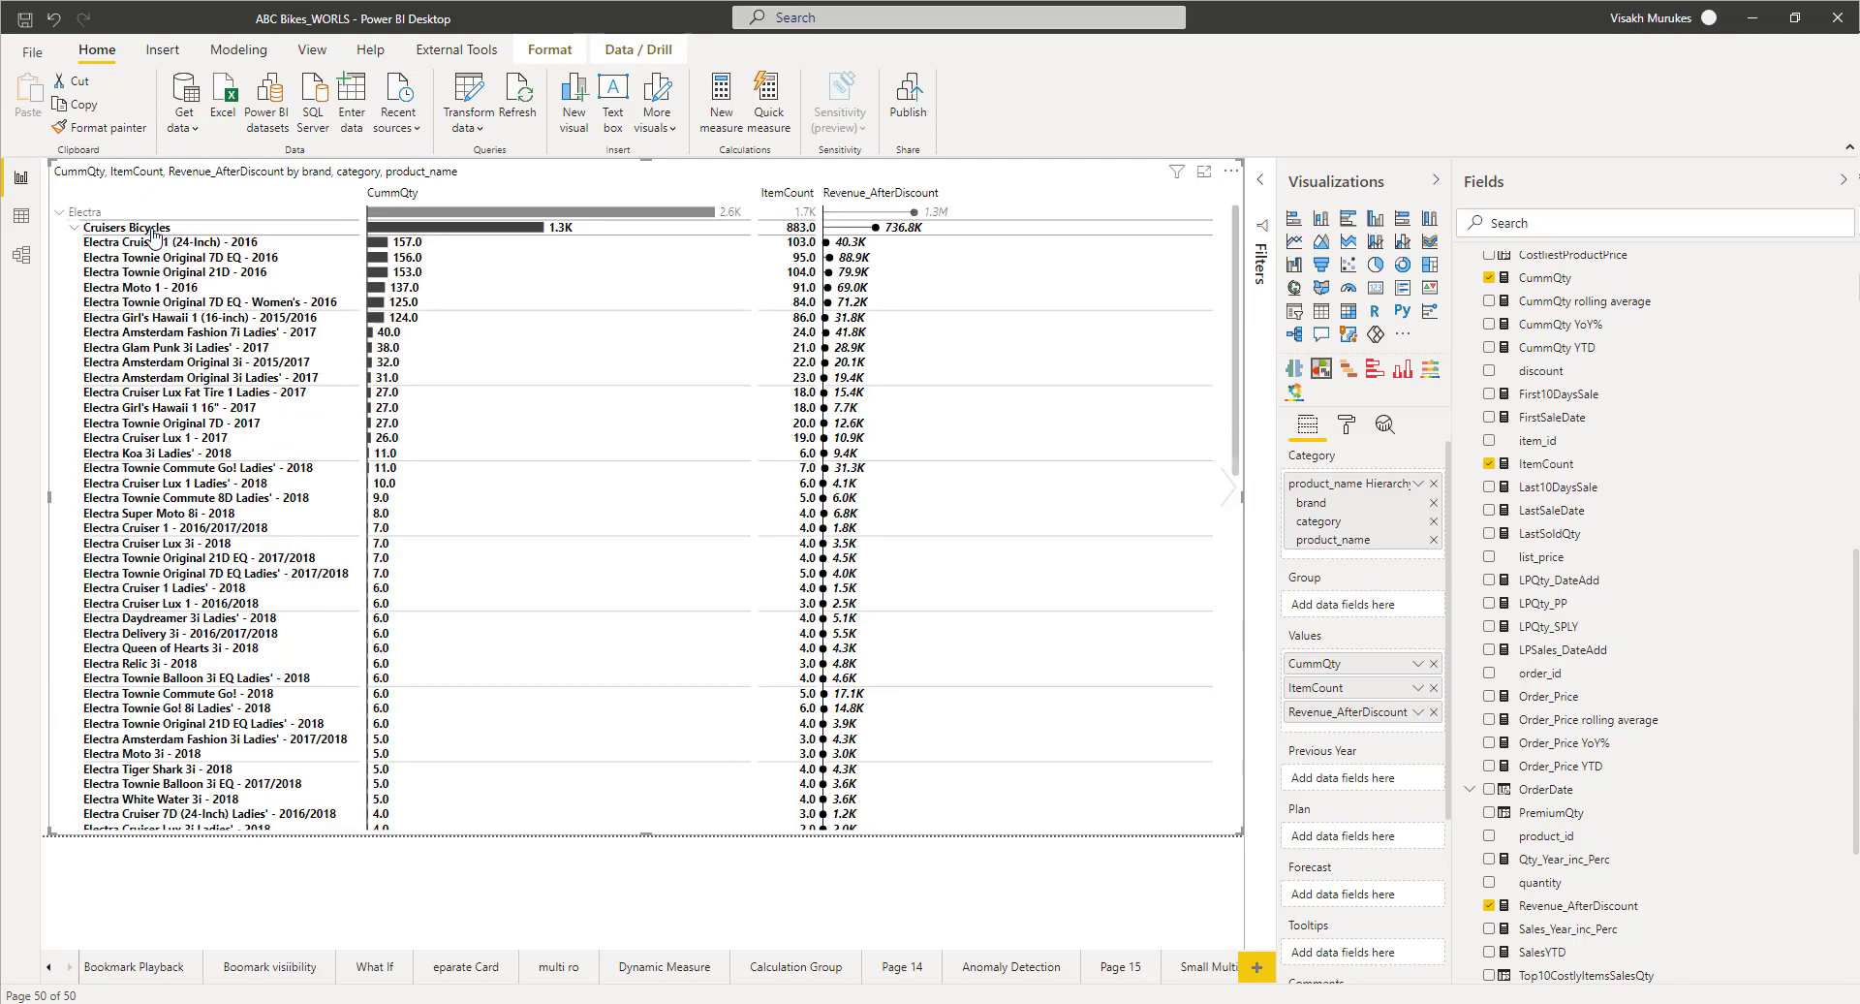
left_click(169, 291)
left_click(215, 361)
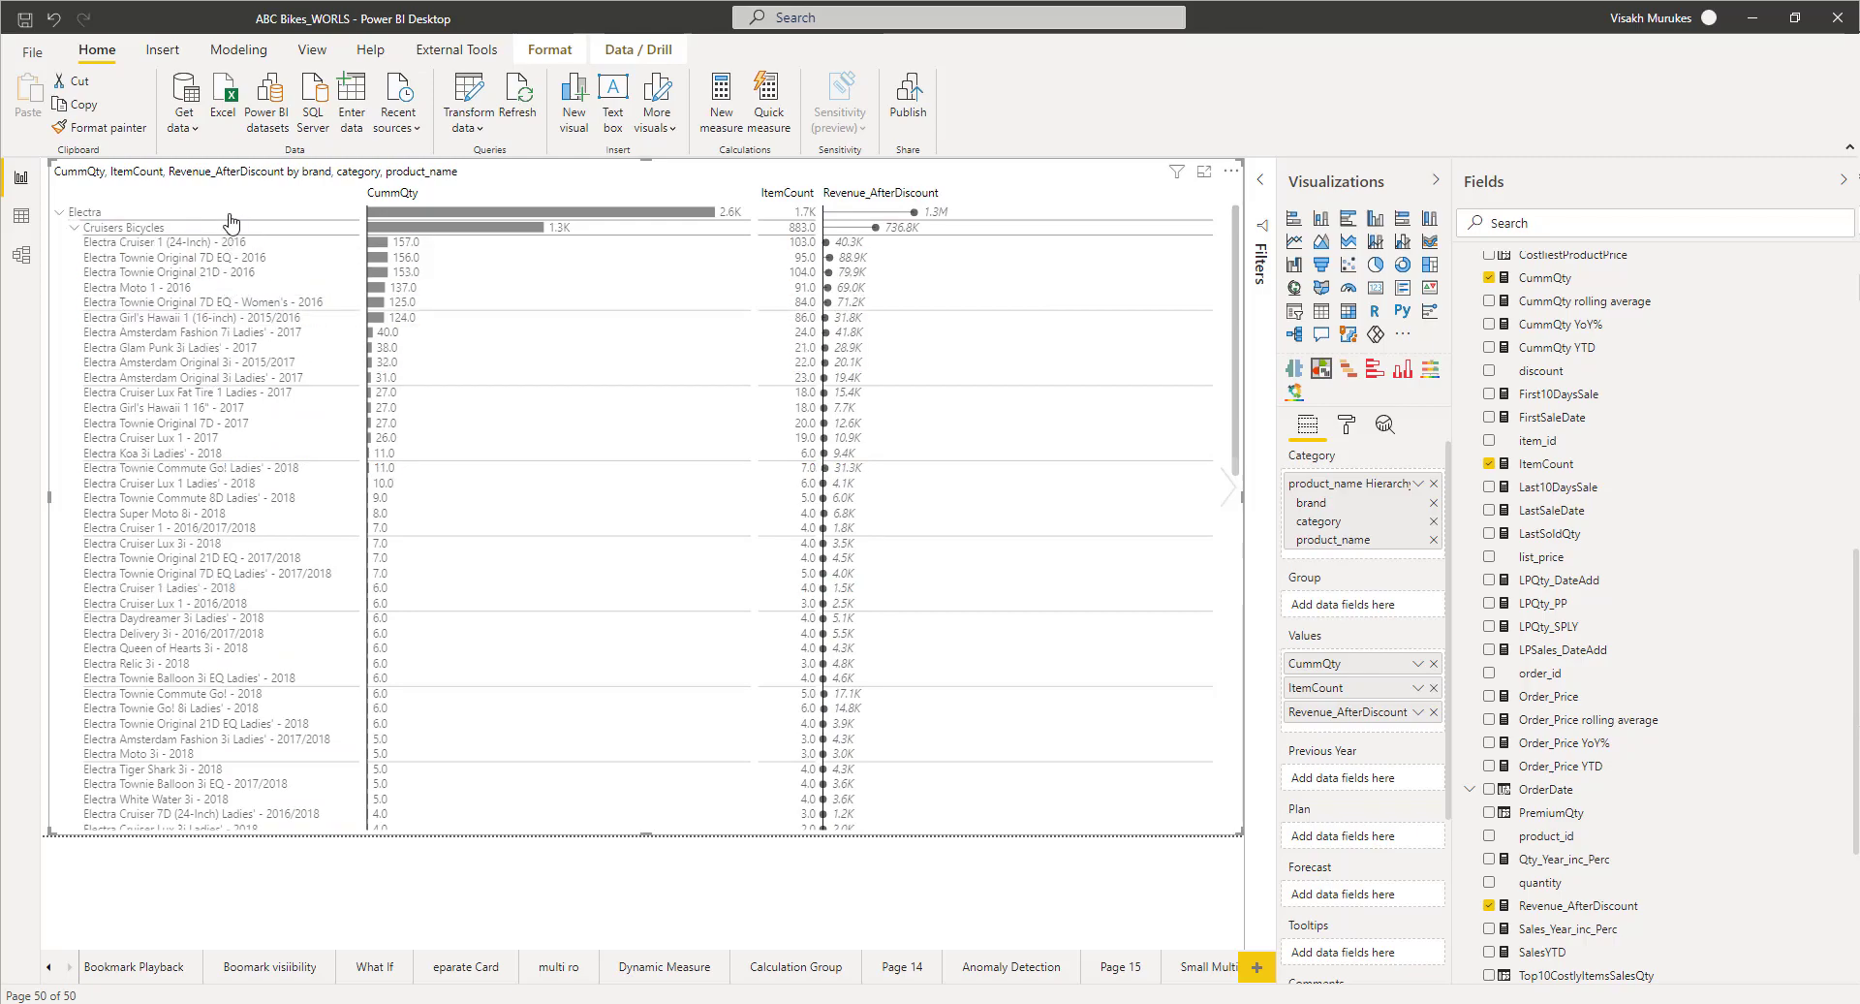
left_click(203, 273)
left_click(198, 242)
Step: Apply a Top N filter to the product_name level, keeping 5 items by CummQty
left_click(144, 229)
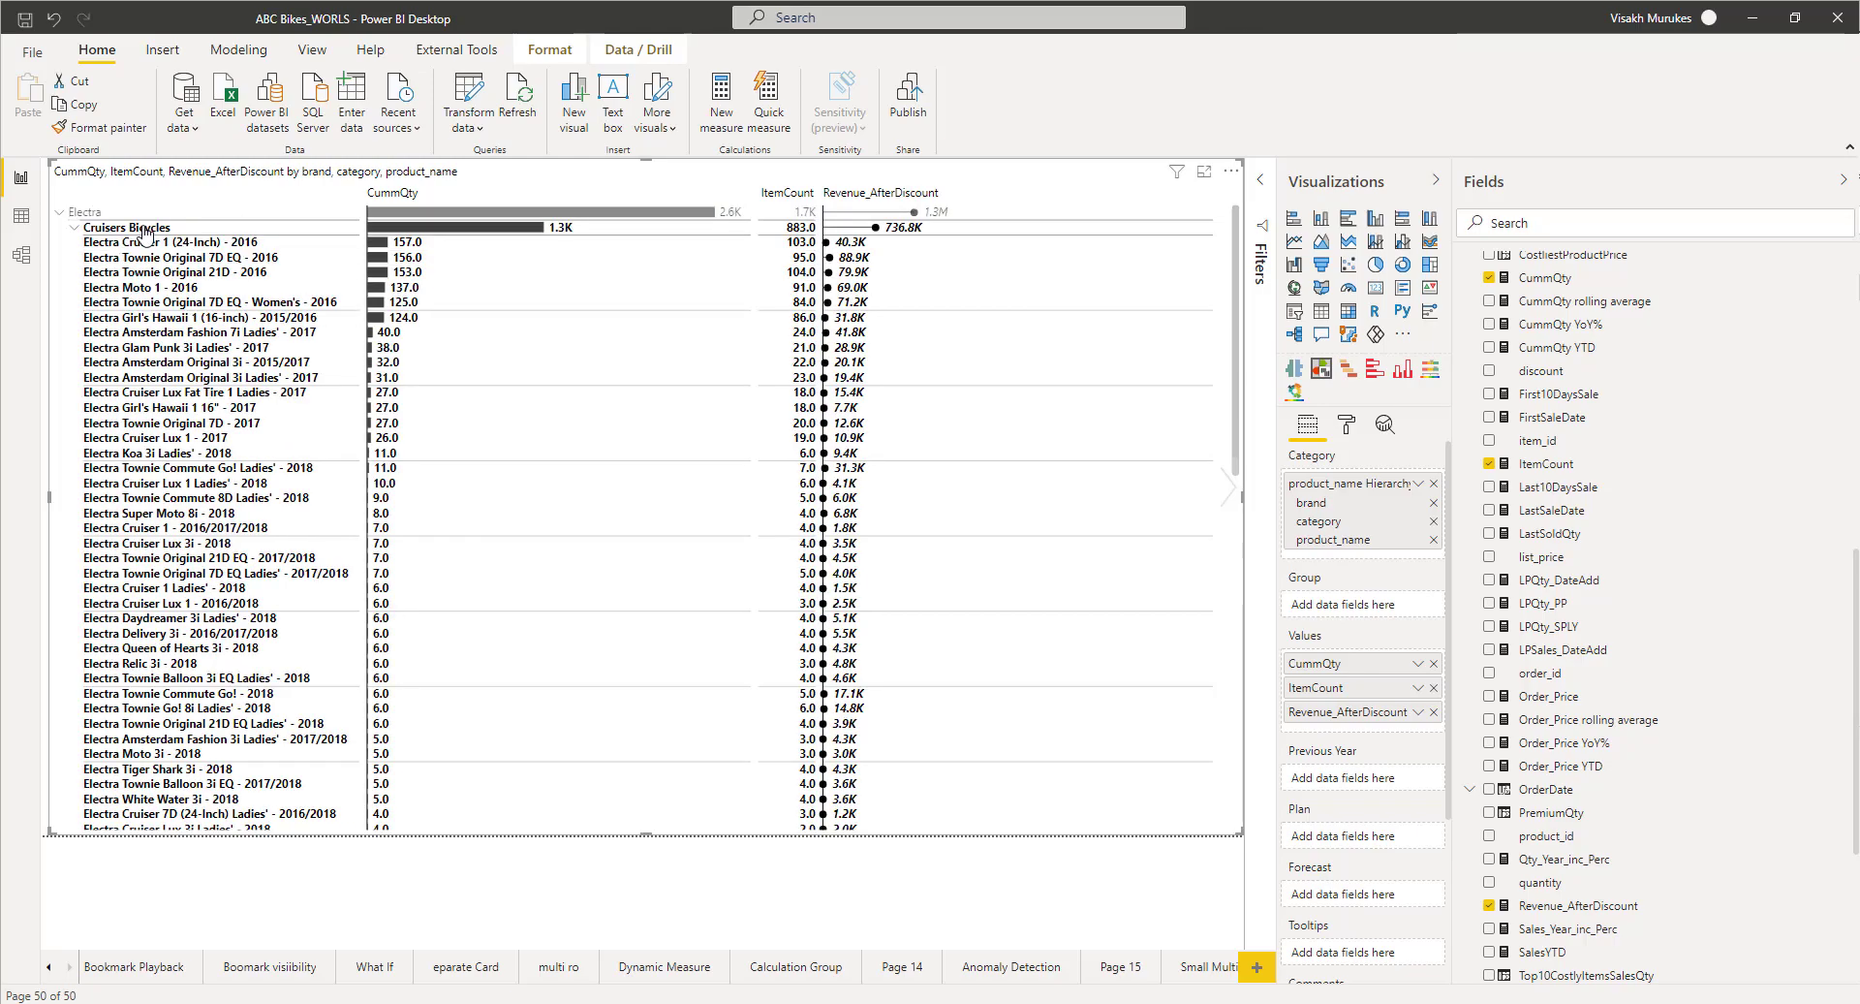
right_click(144, 233)
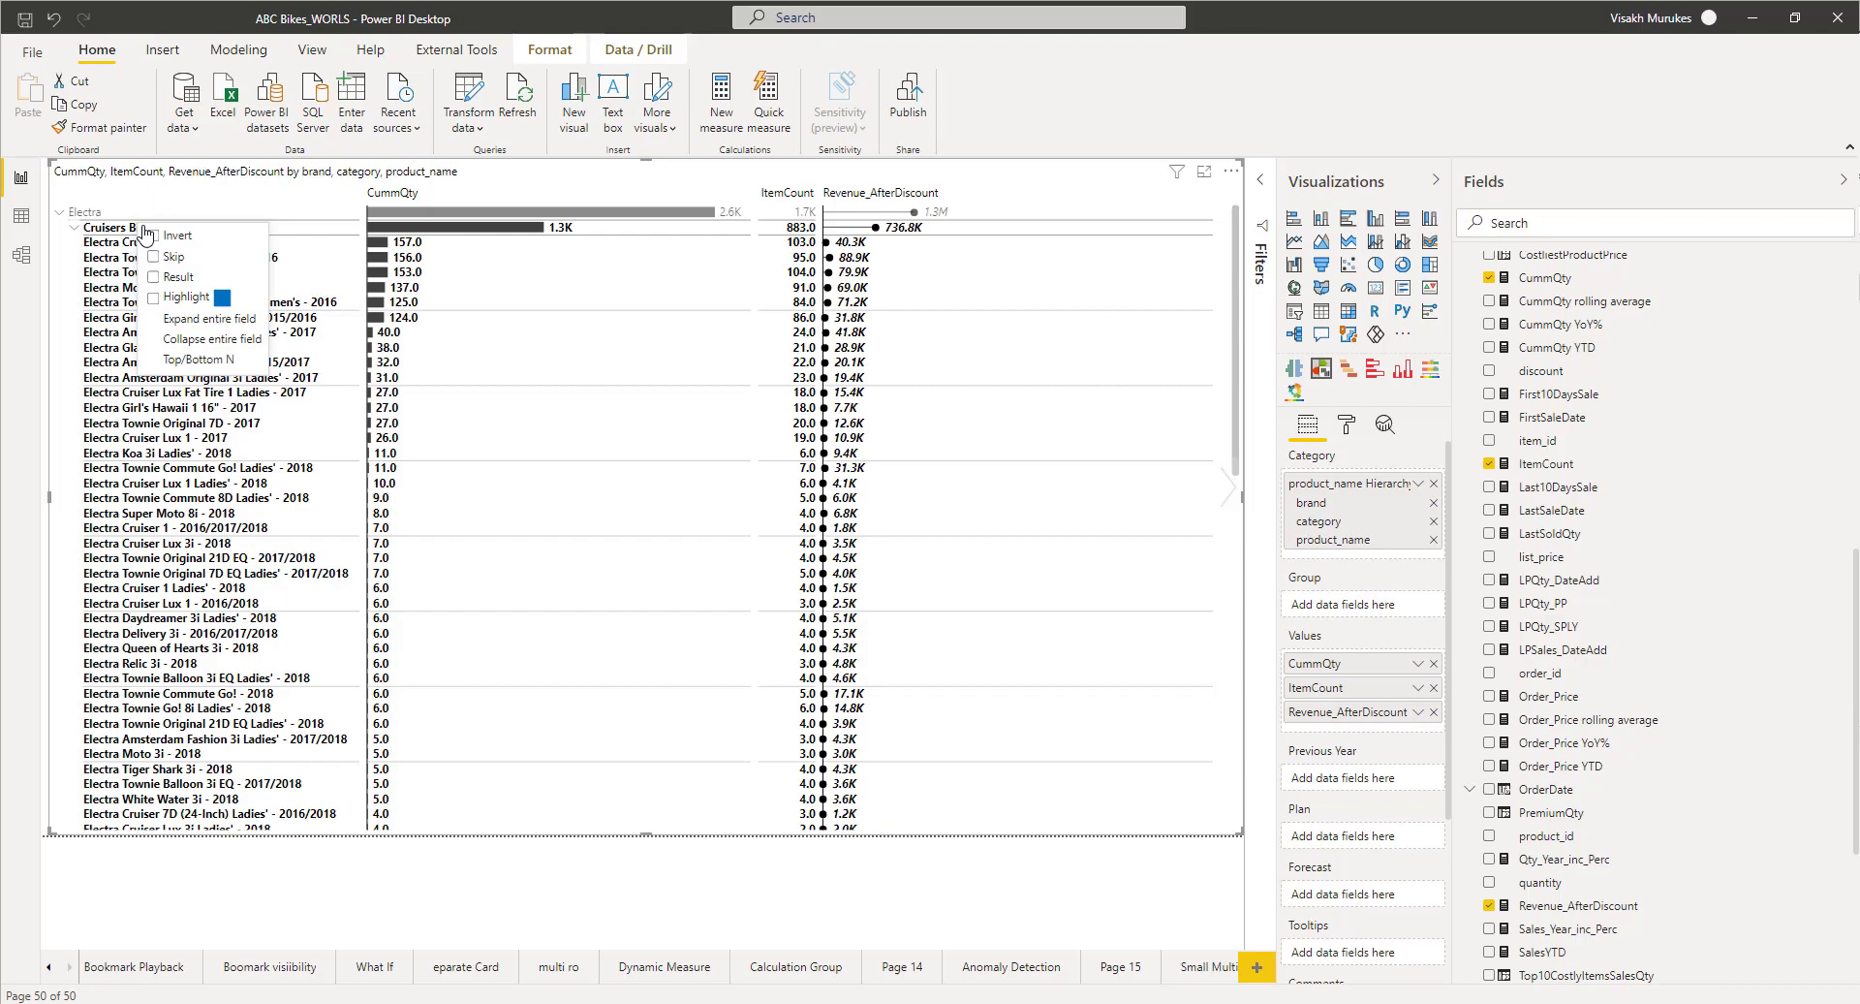
left_click(187, 363)
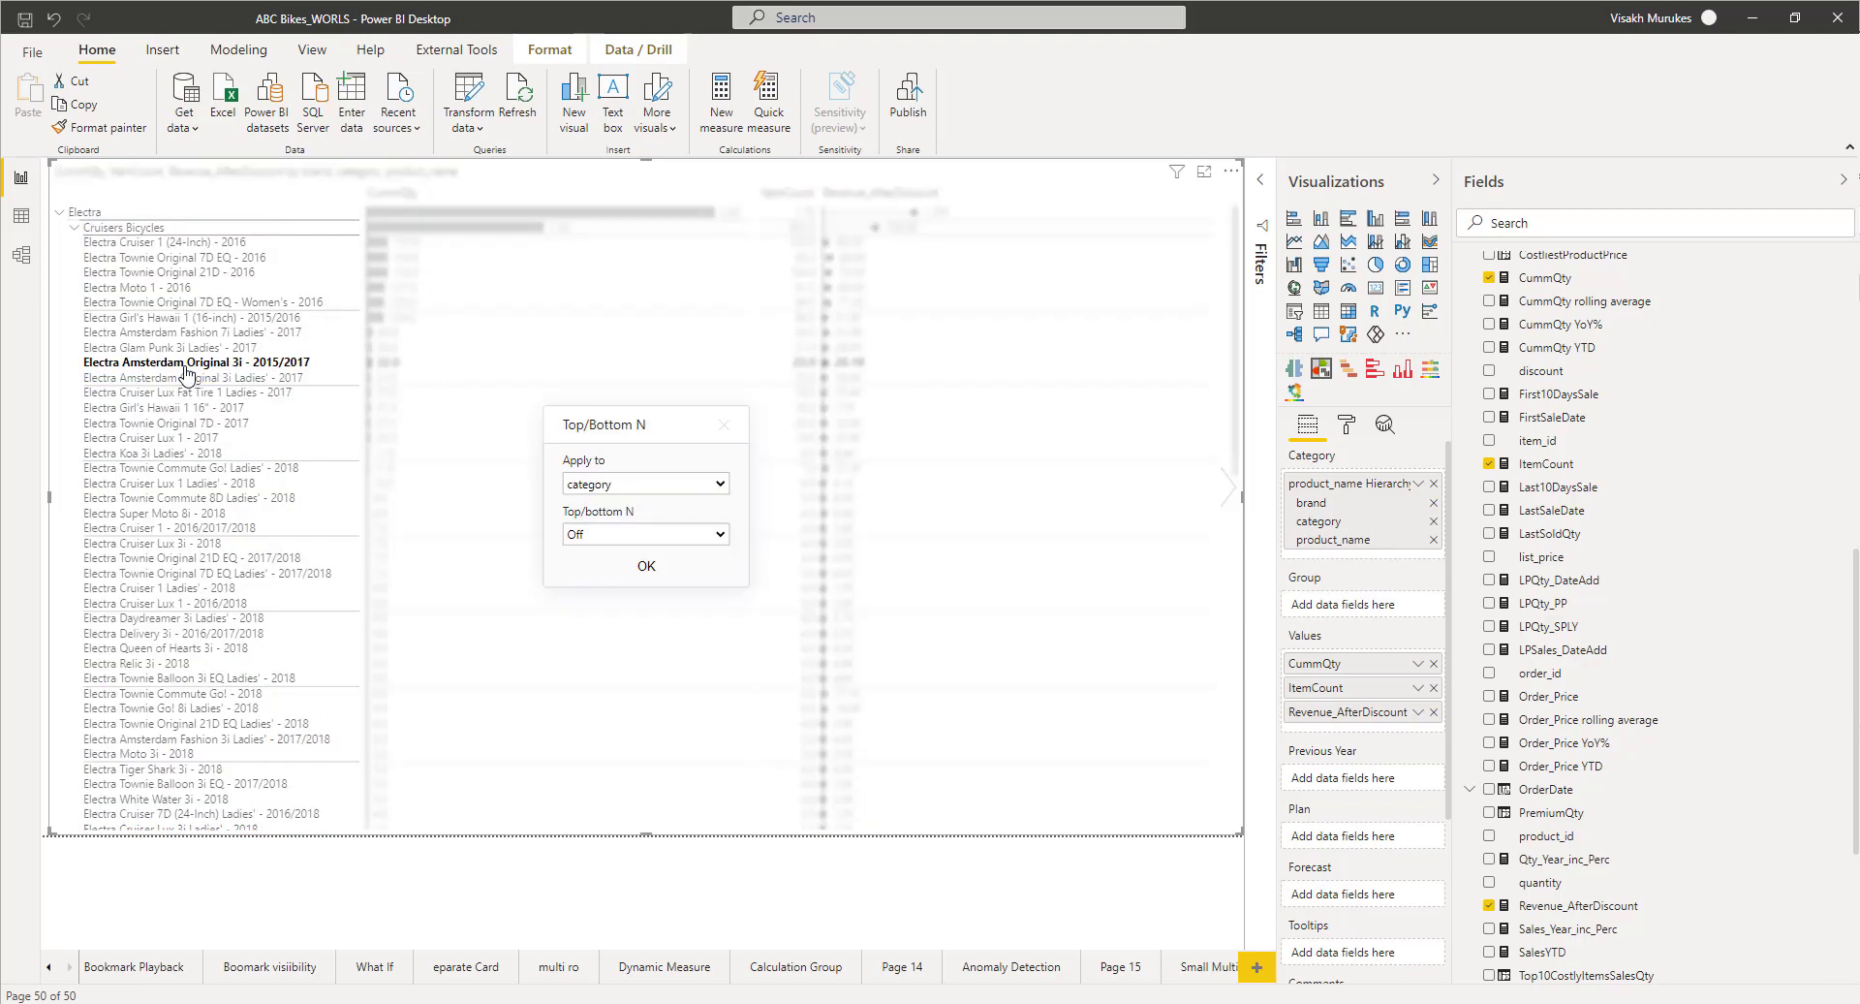
left_click(636, 484)
left_click(630, 538)
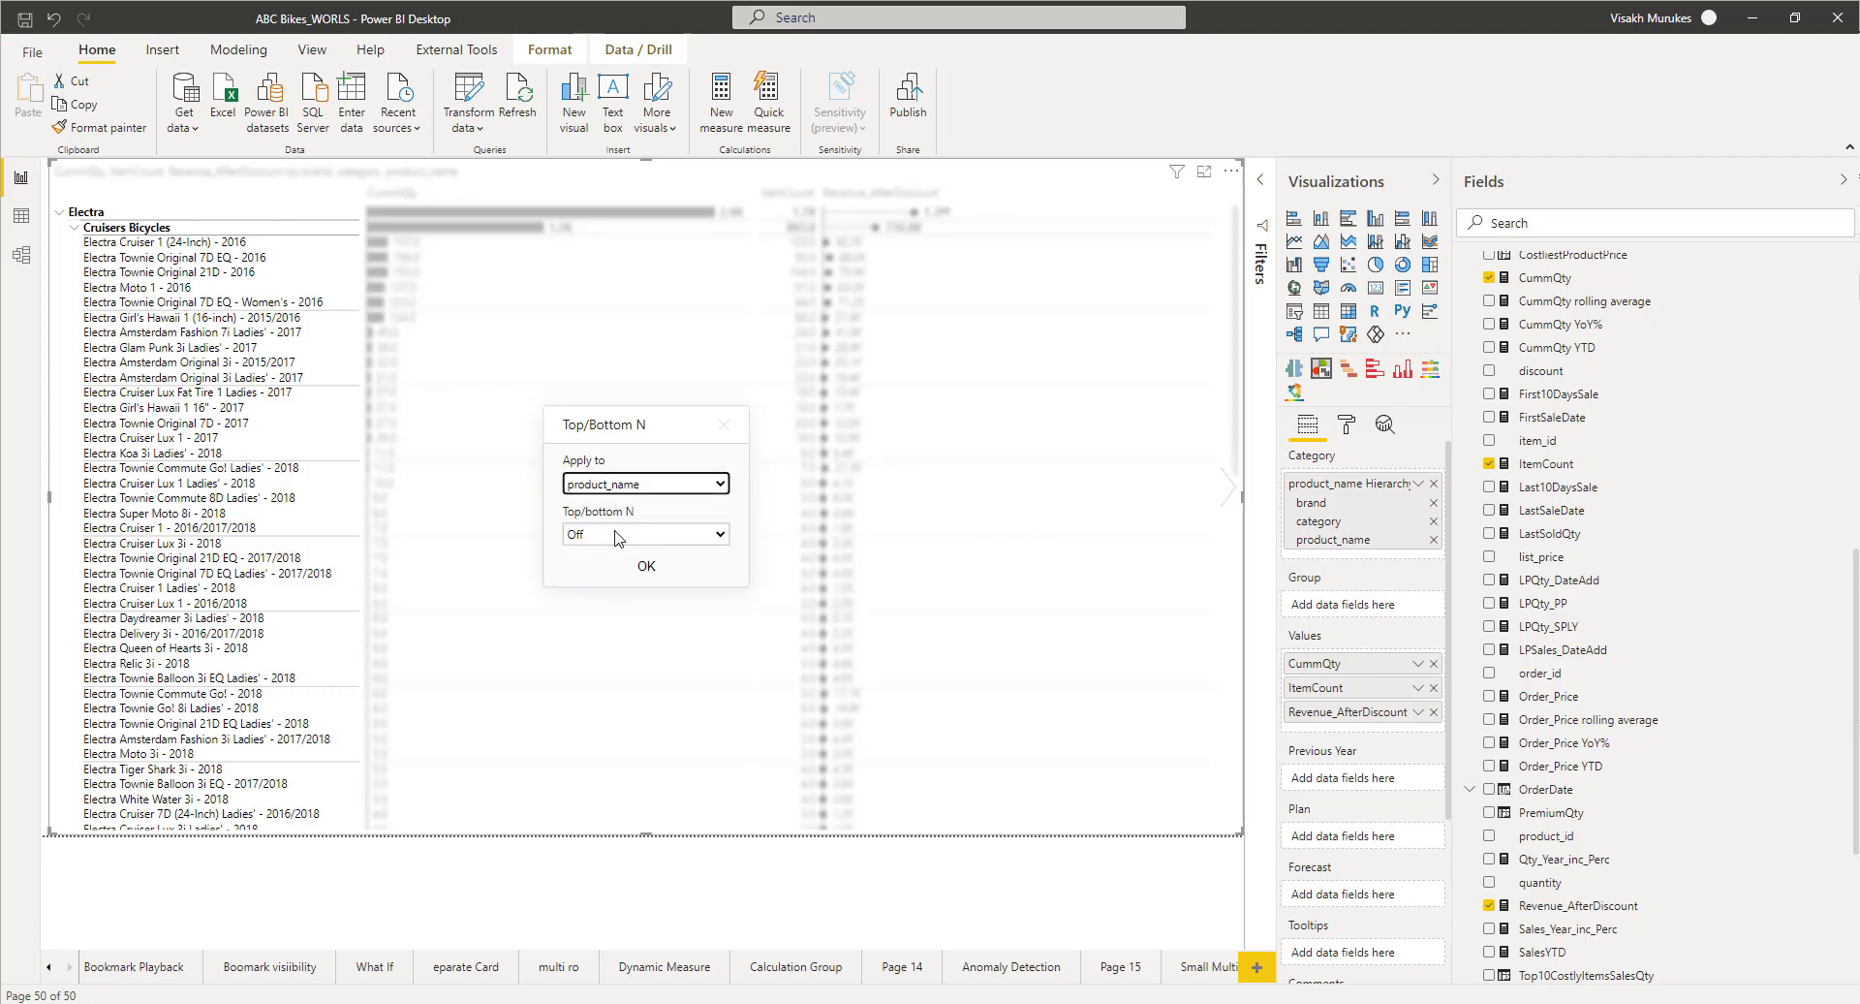
left_click(625, 534)
left_click(613, 572)
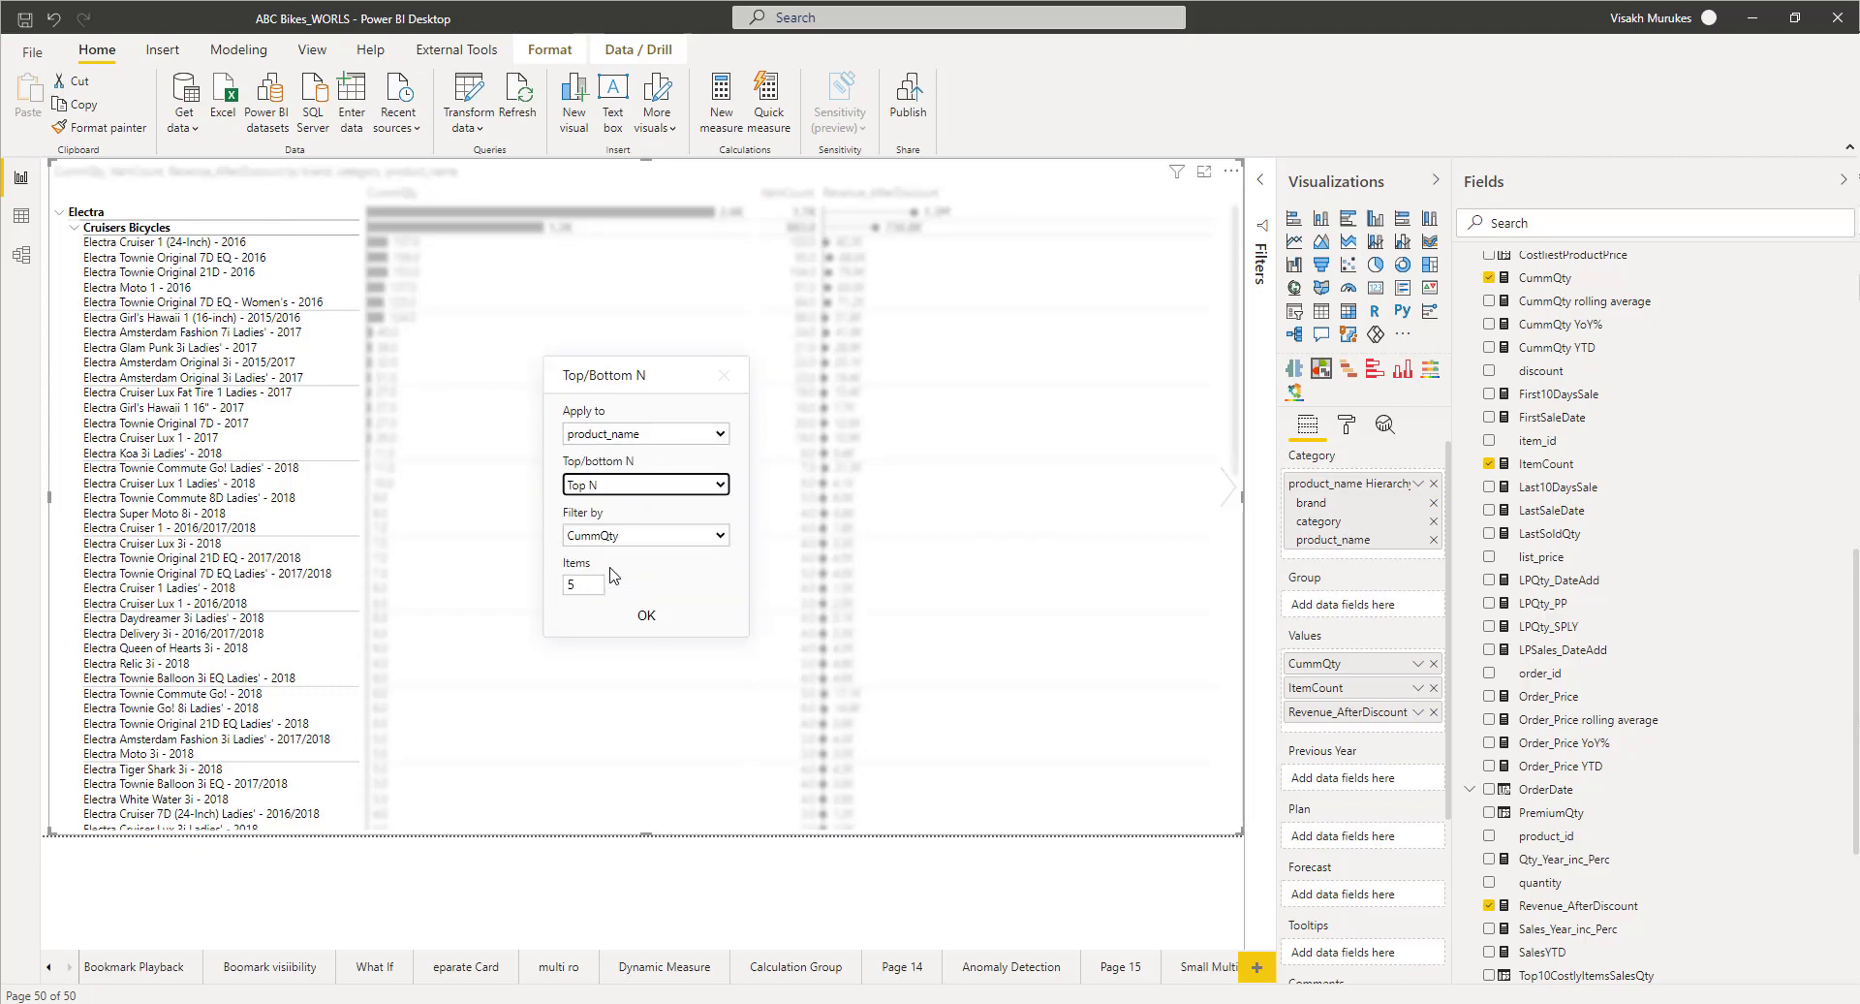
left_click(646, 615)
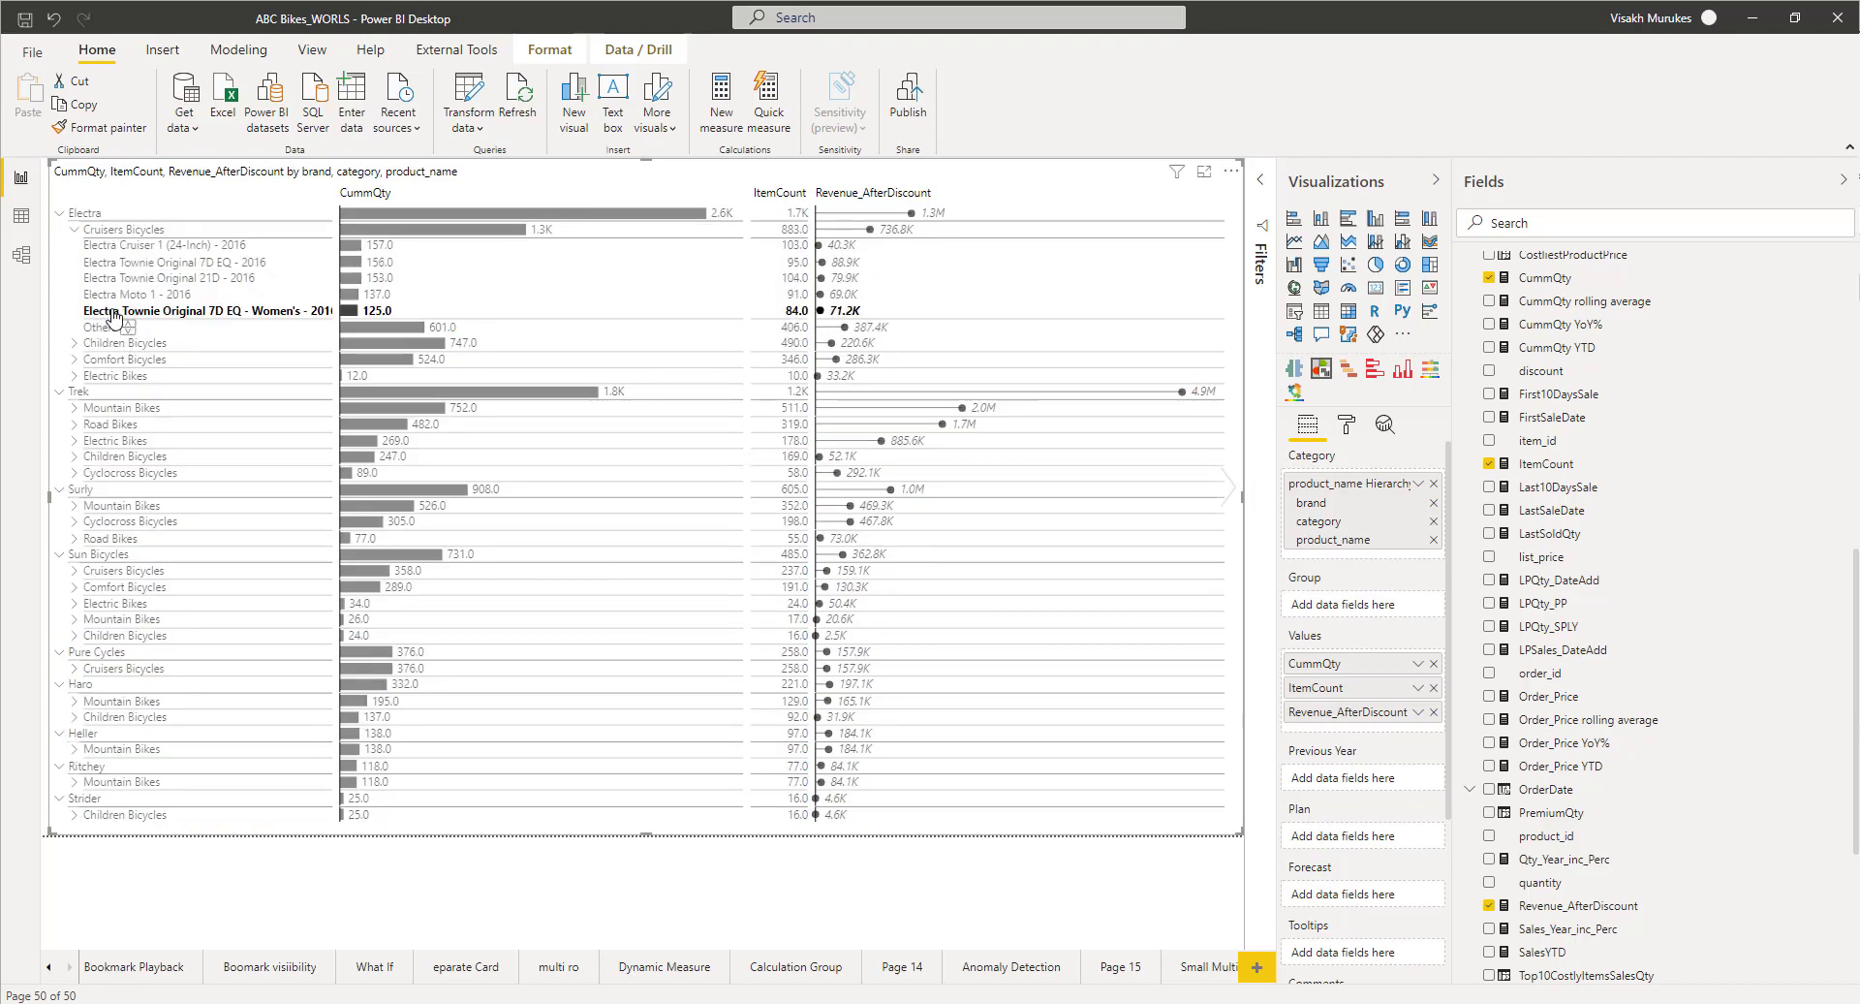
Step: Collapse Cruisers Bicycles, and briefly expand Electric Bikes under Electra and Road Bikes under Trek to inspect their filtered products
left_click(74, 230)
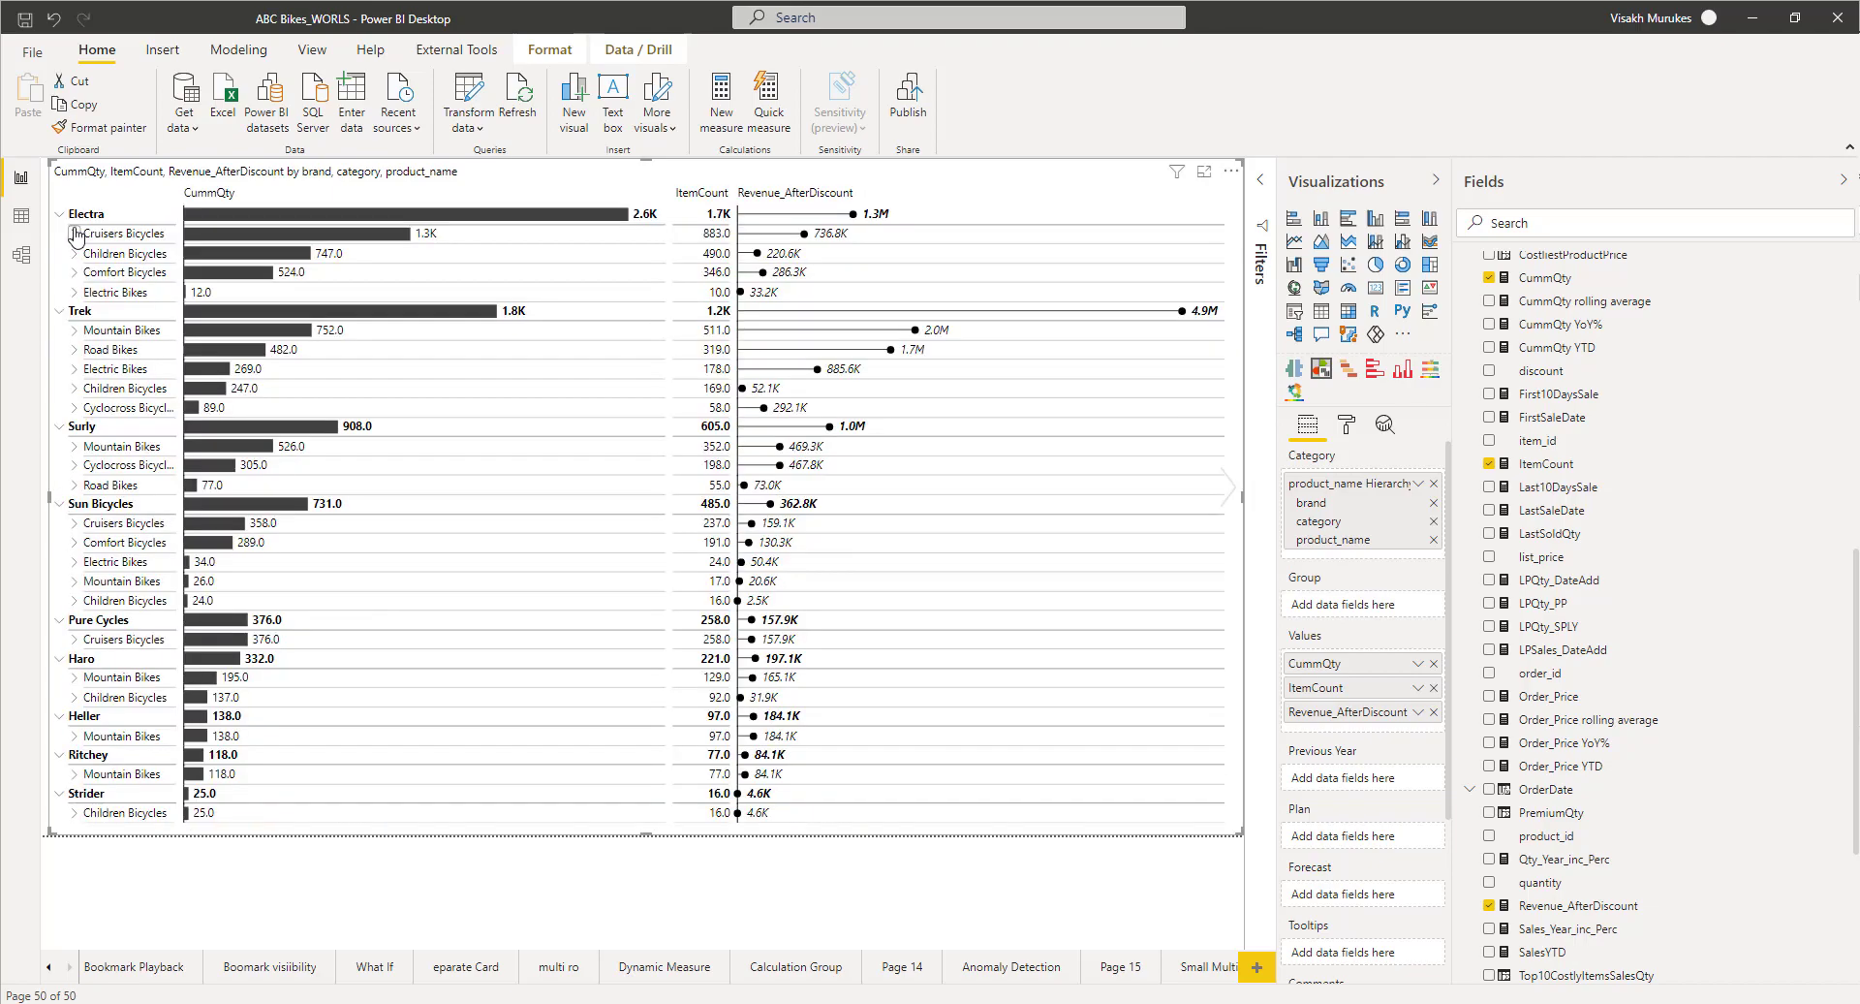
left_click(74, 291)
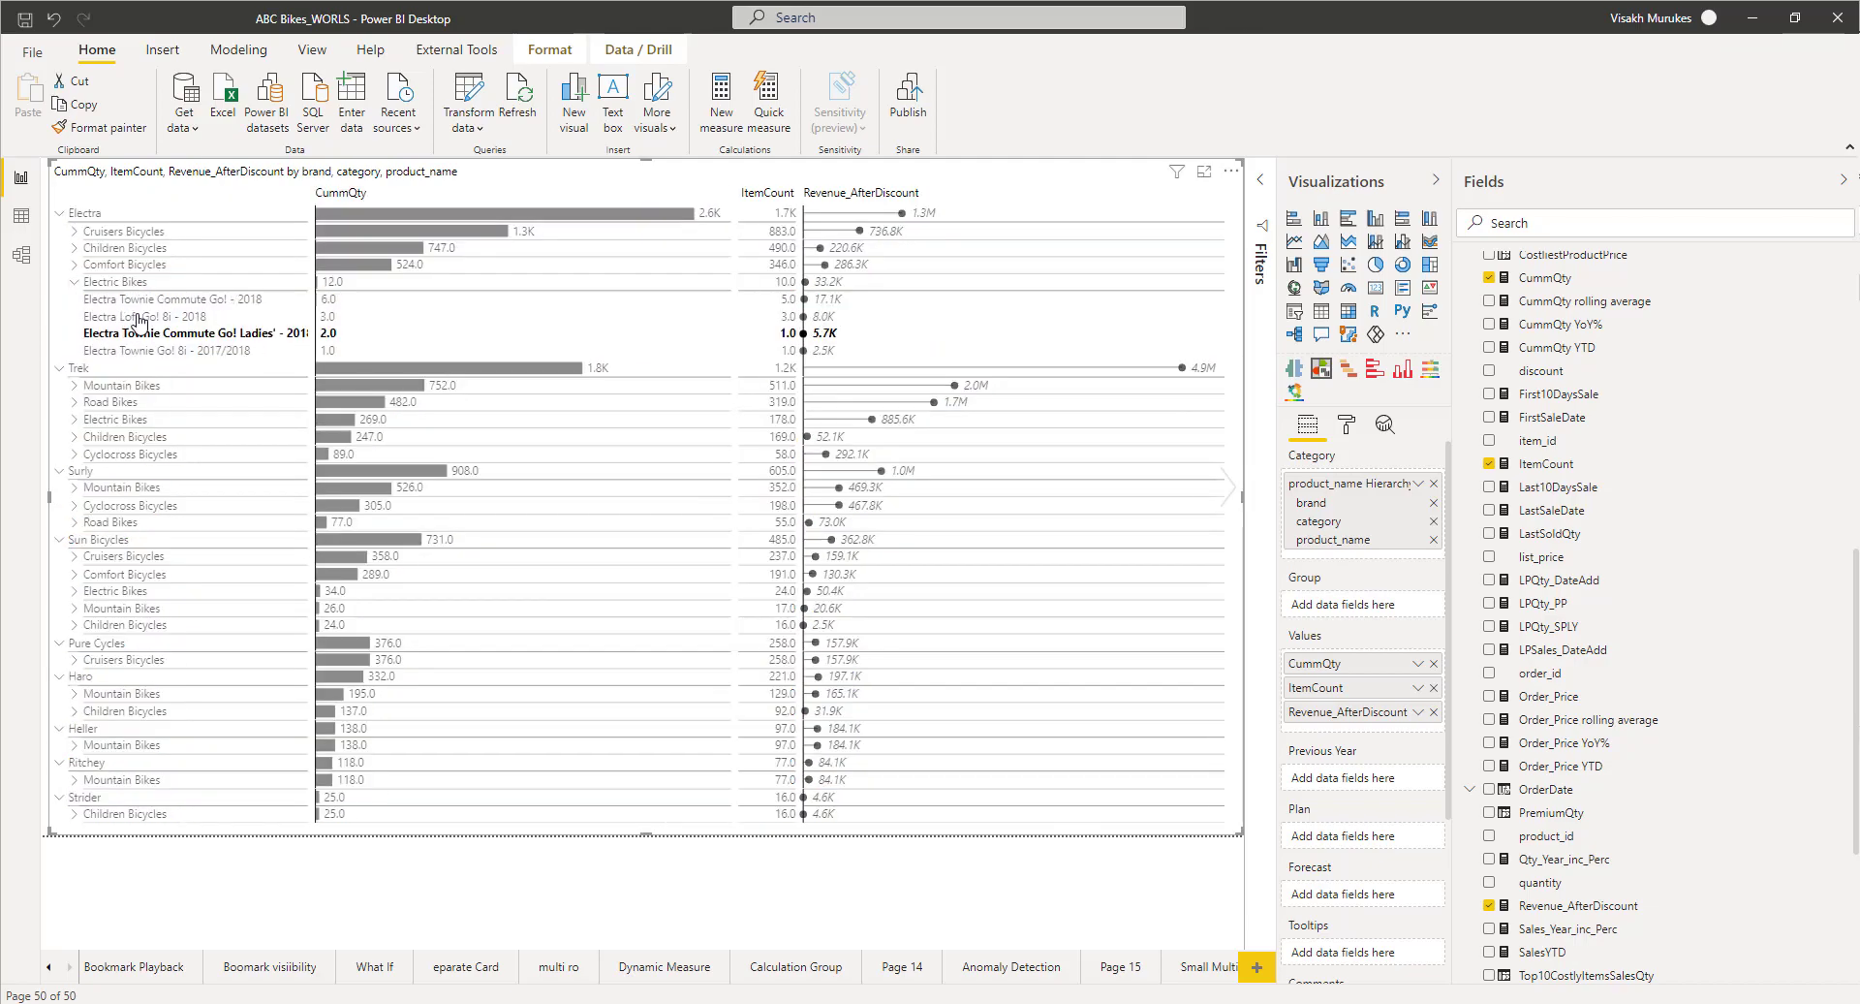
left_click(74, 282)
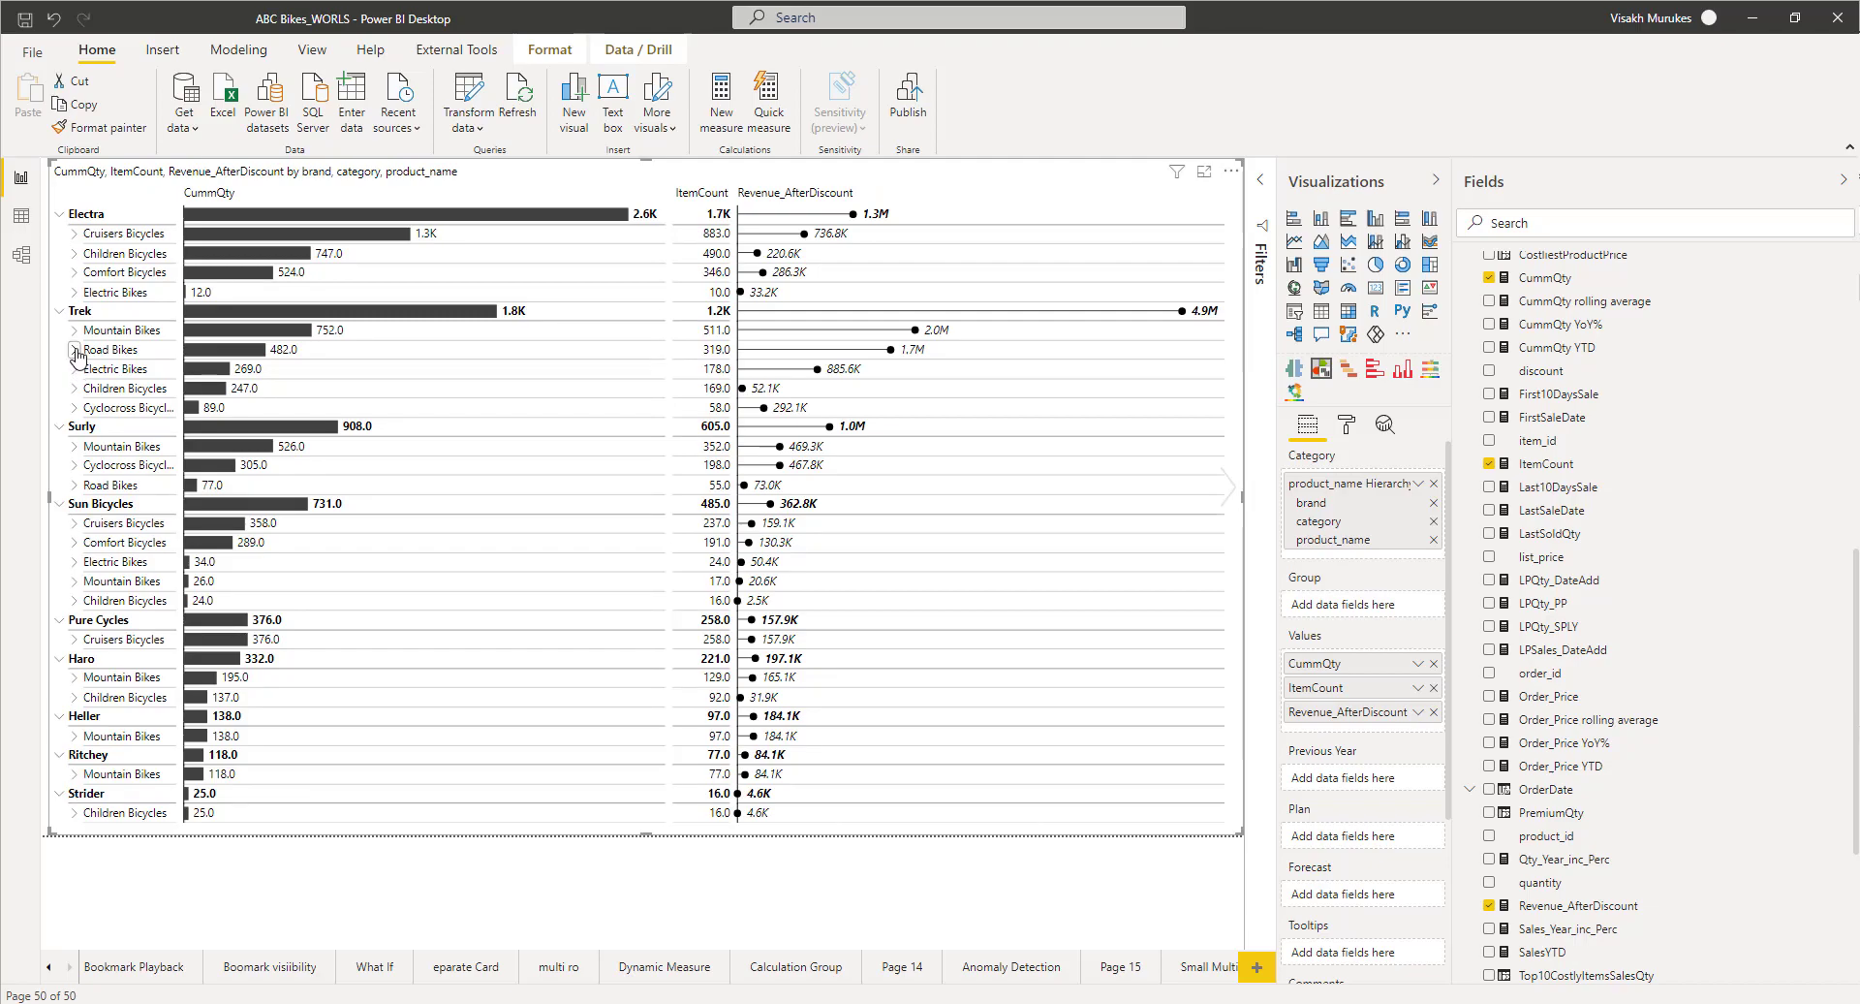
left_click(75, 350)
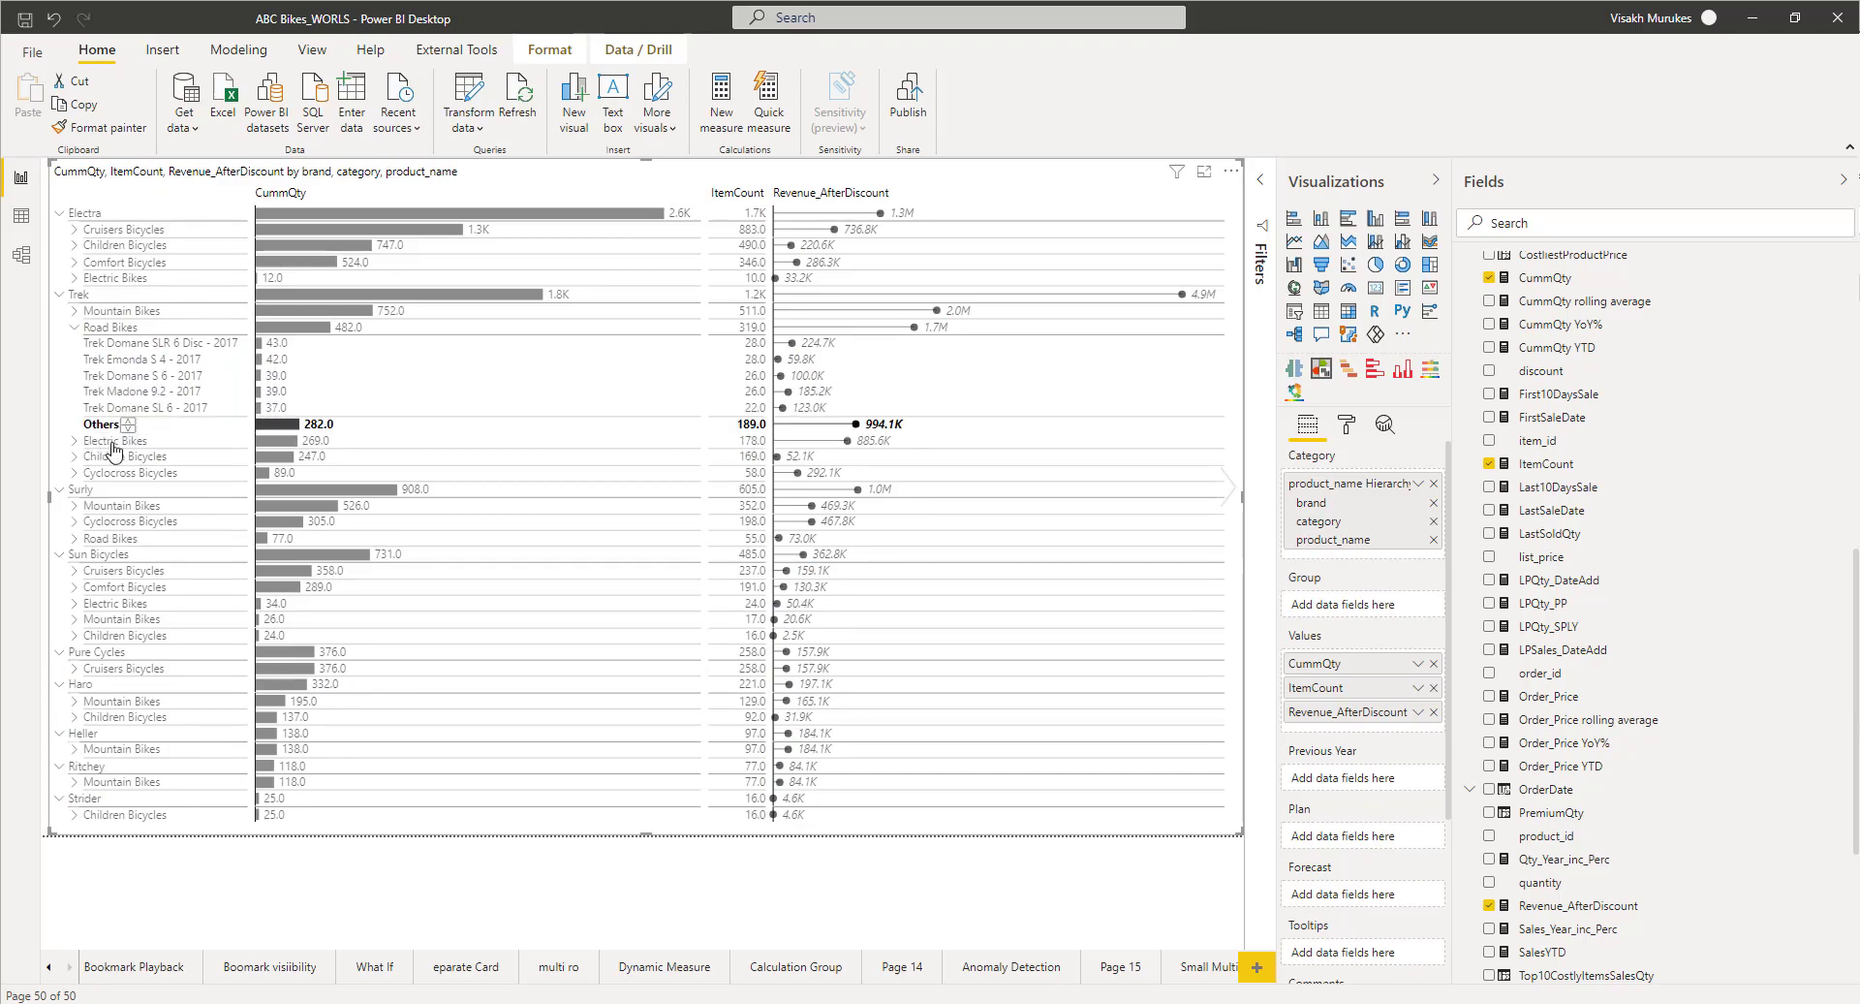
left_click(75, 328)
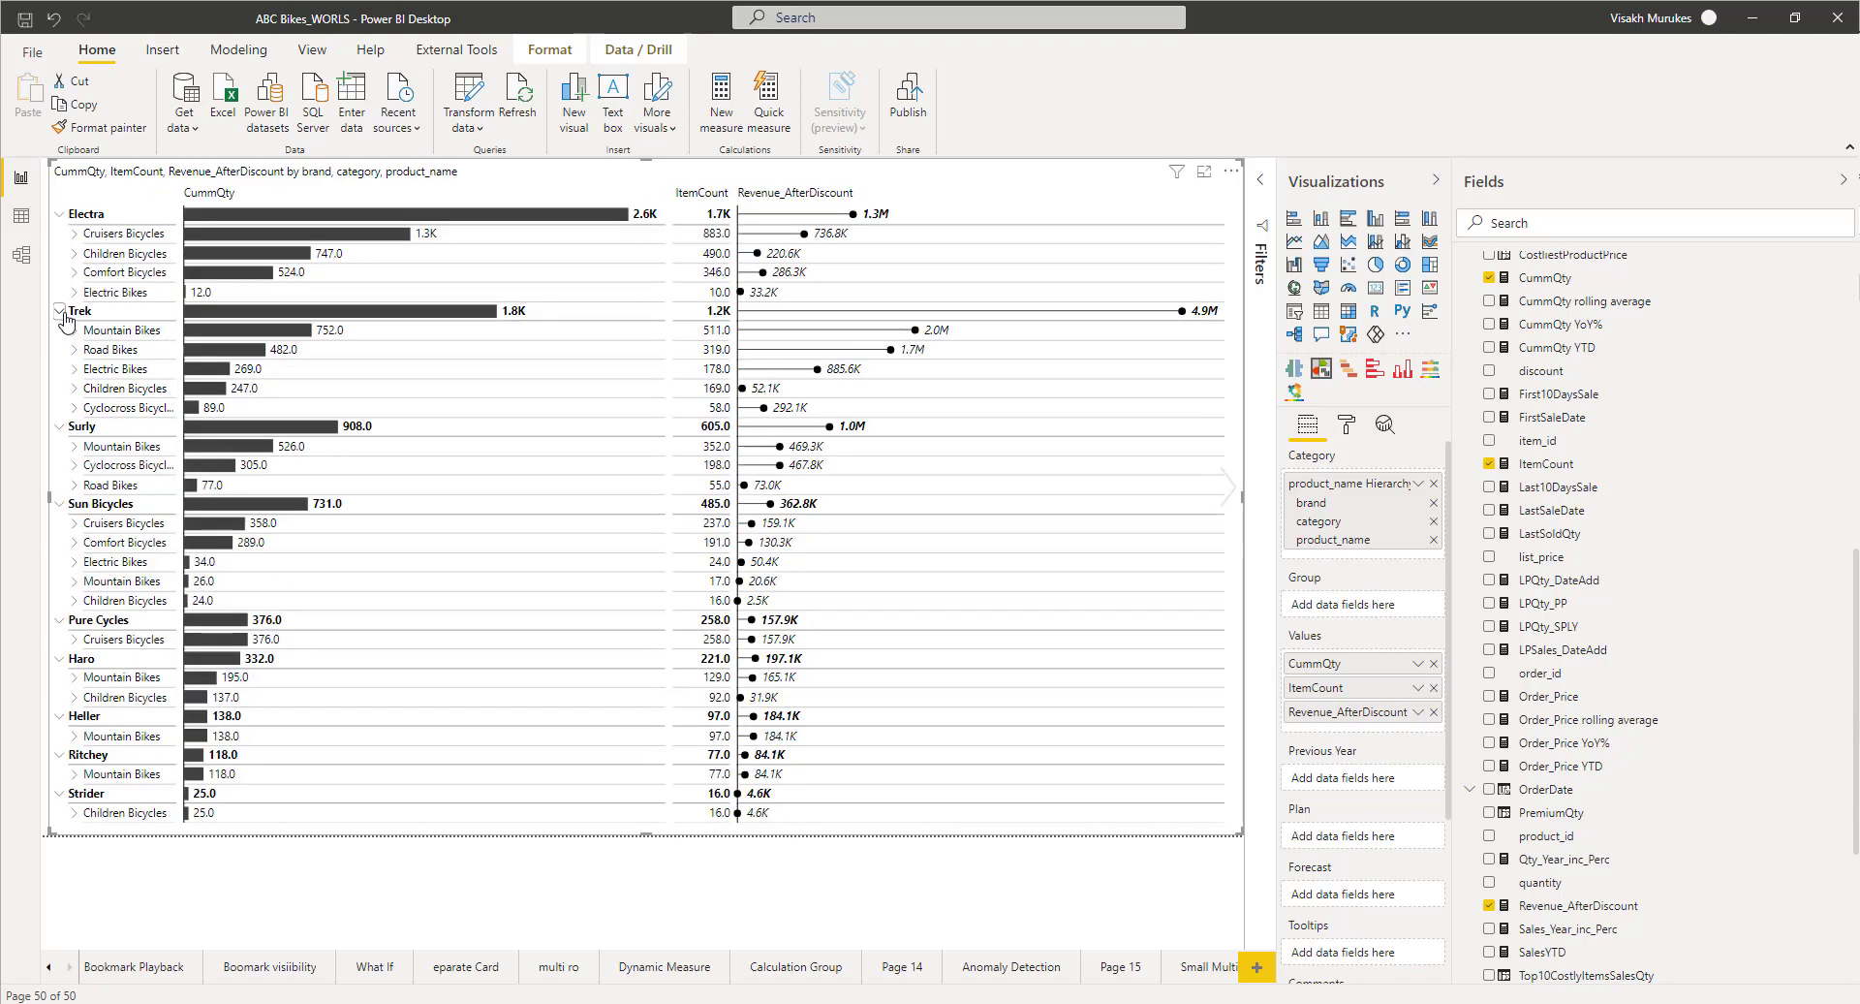
Step: Collapse the Trek, Electra, Surly, Sun Bicycles and Pure Cycles brands to hide their categories
left_click(59, 311)
left_click(81, 215)
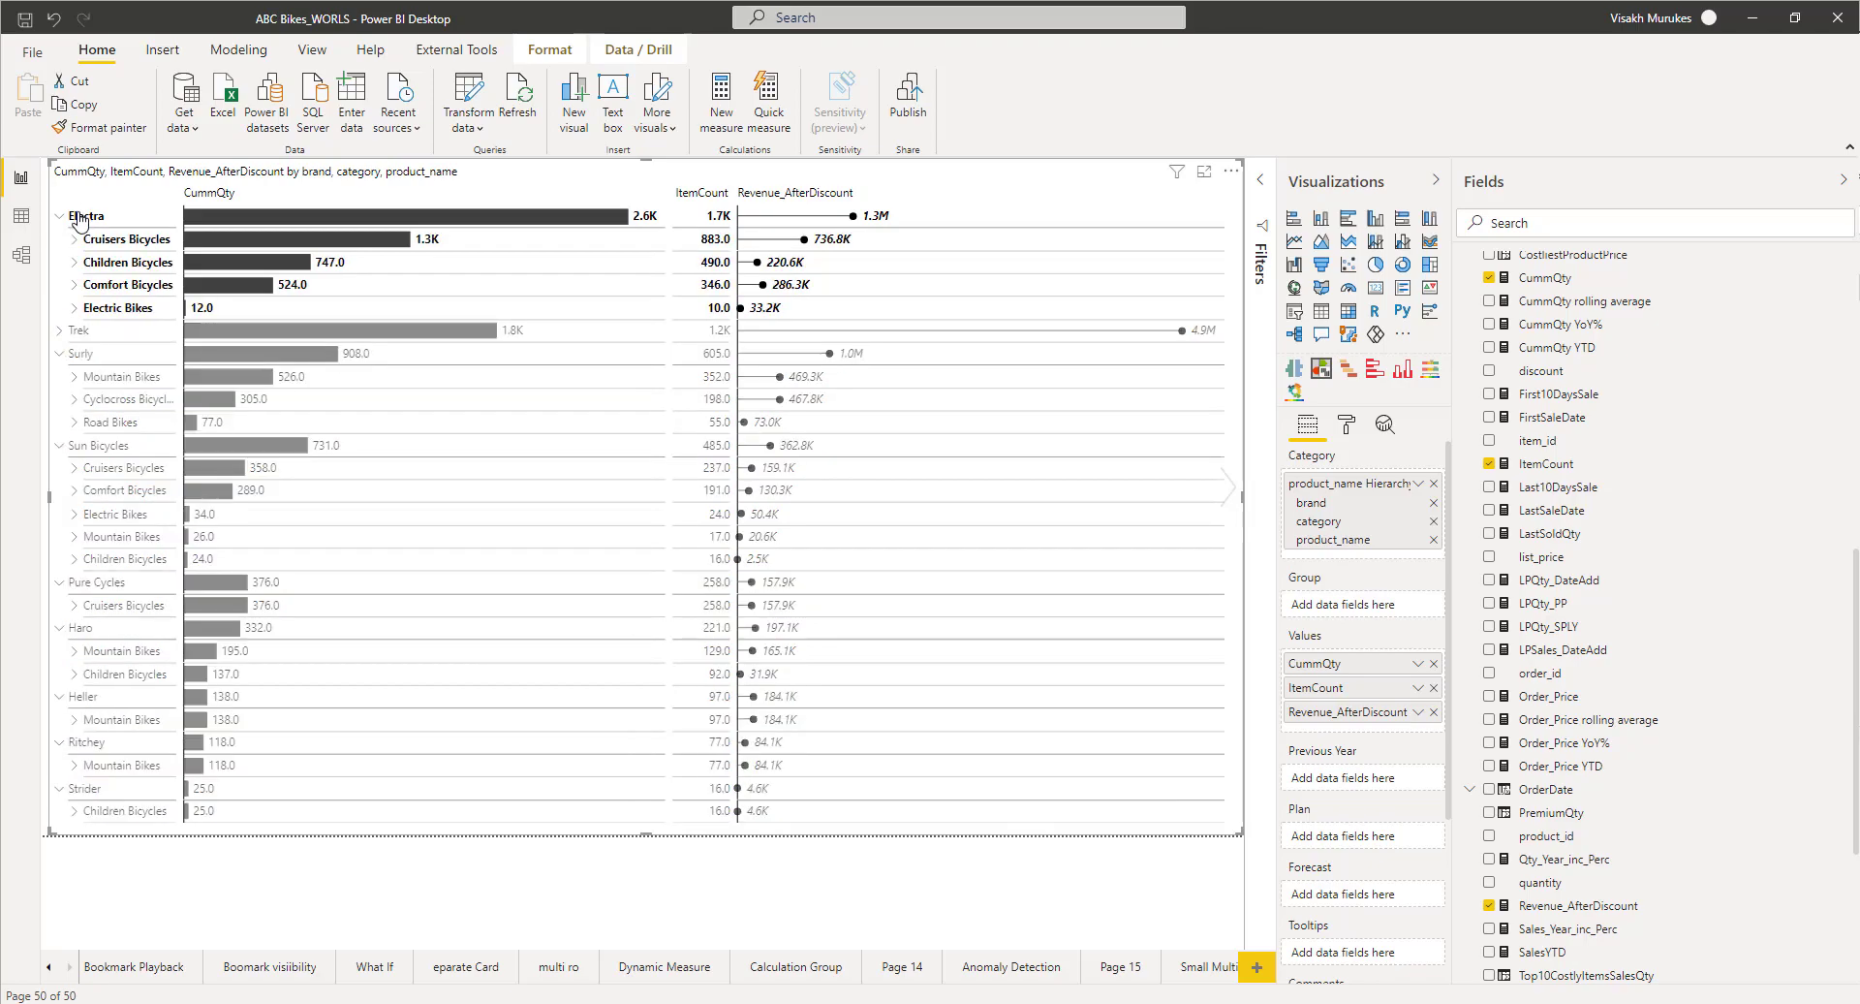
left_click(59, 217)
left_click(69, 276)
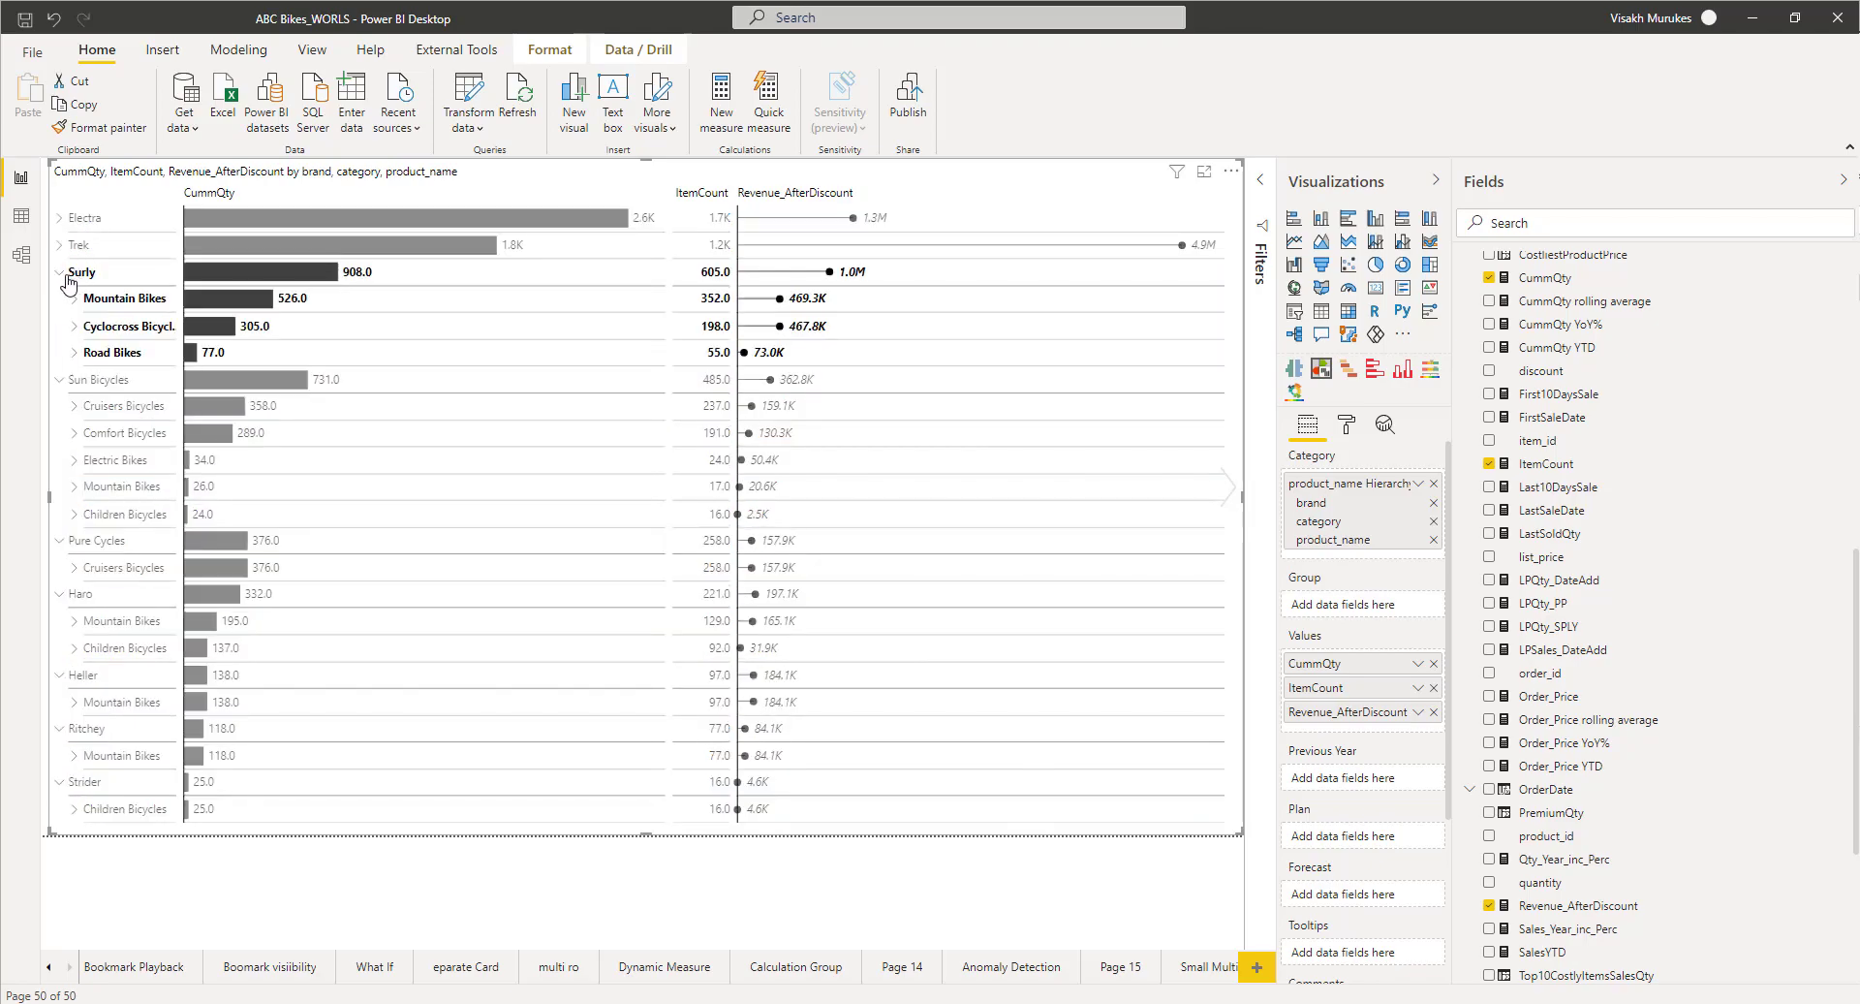
left_click(60, 272)
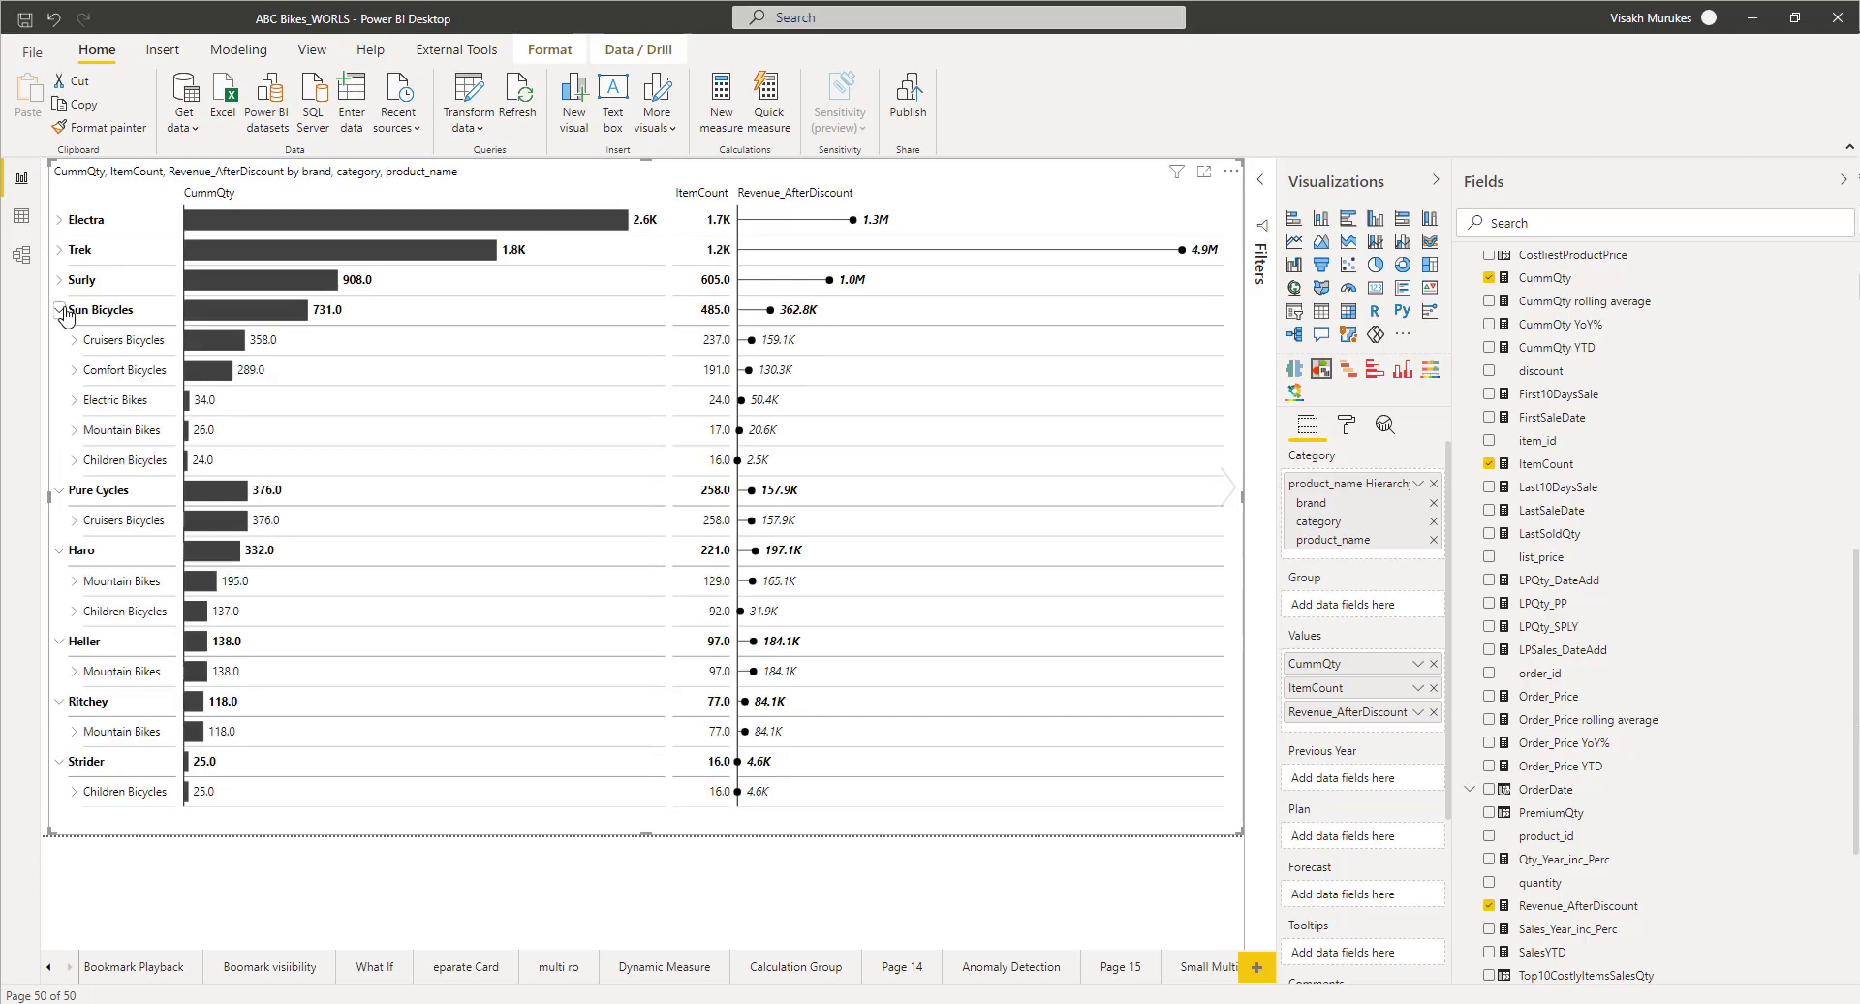
left_click(59, 310)
left_click(70, 341)
left_click(59, 339)
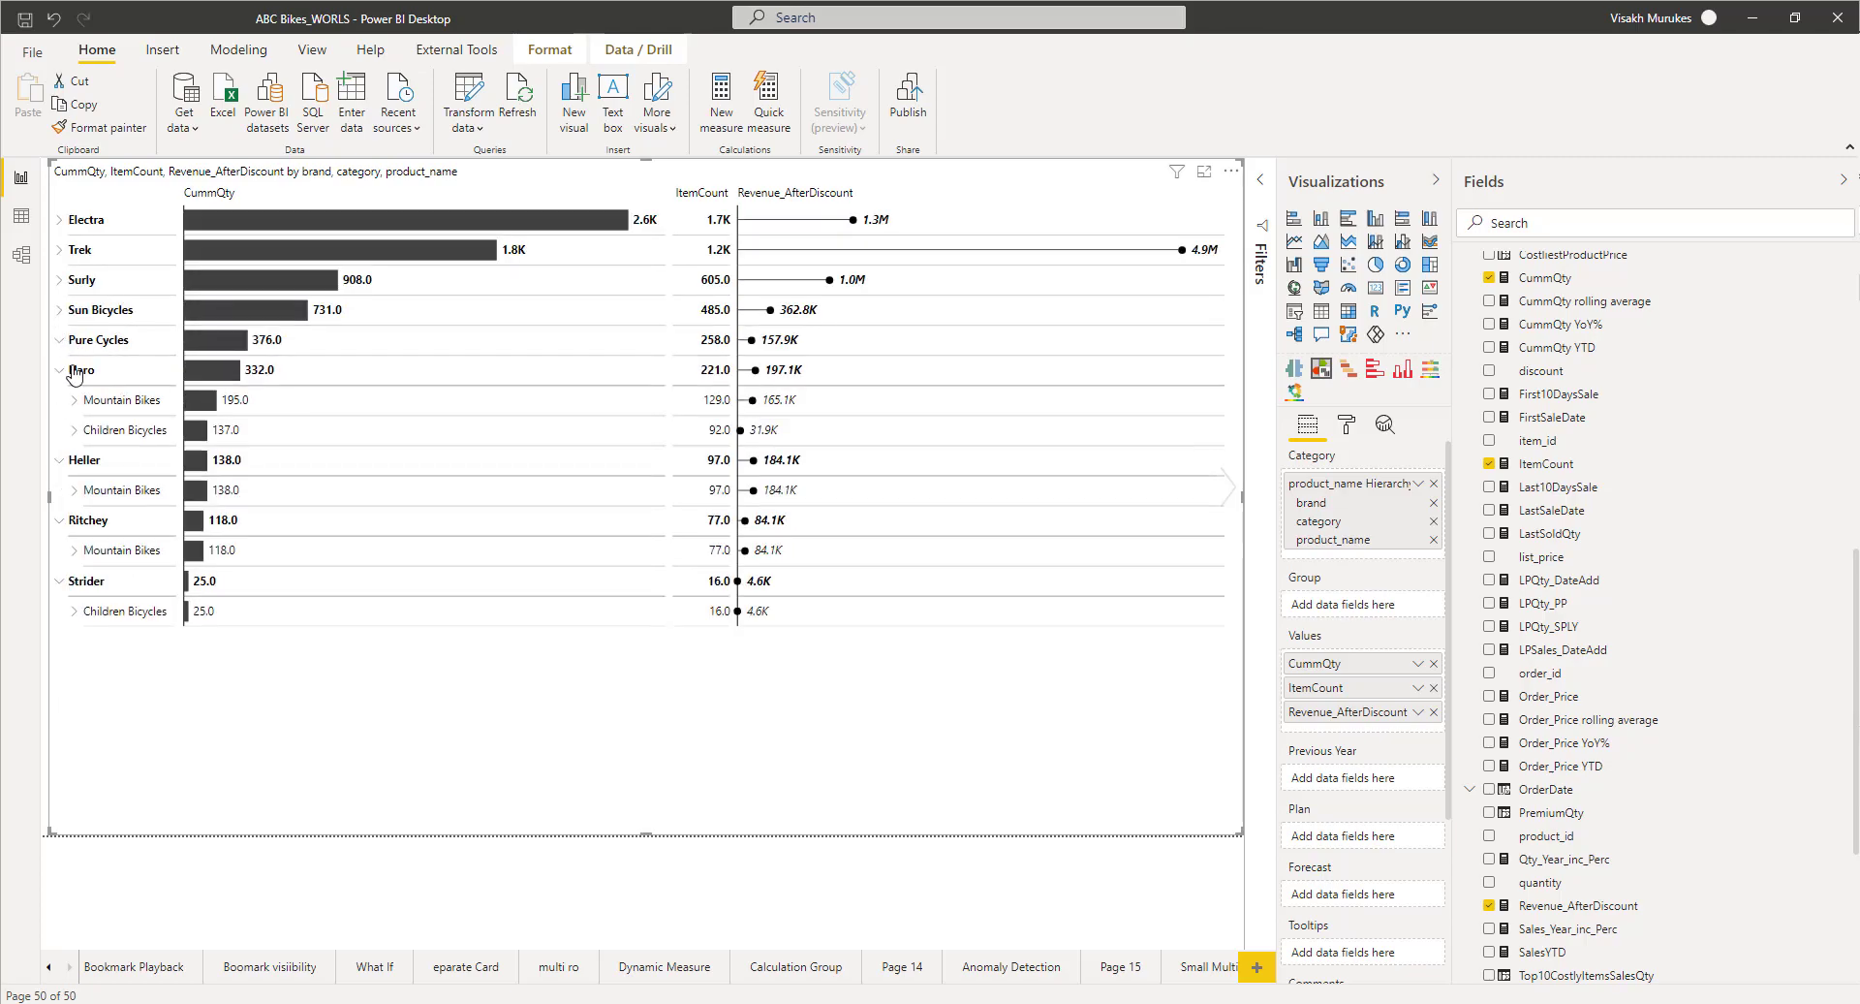
Step: Highlight the Haro brand row in blue
left_click(77, 370)
right_click(82, 371)
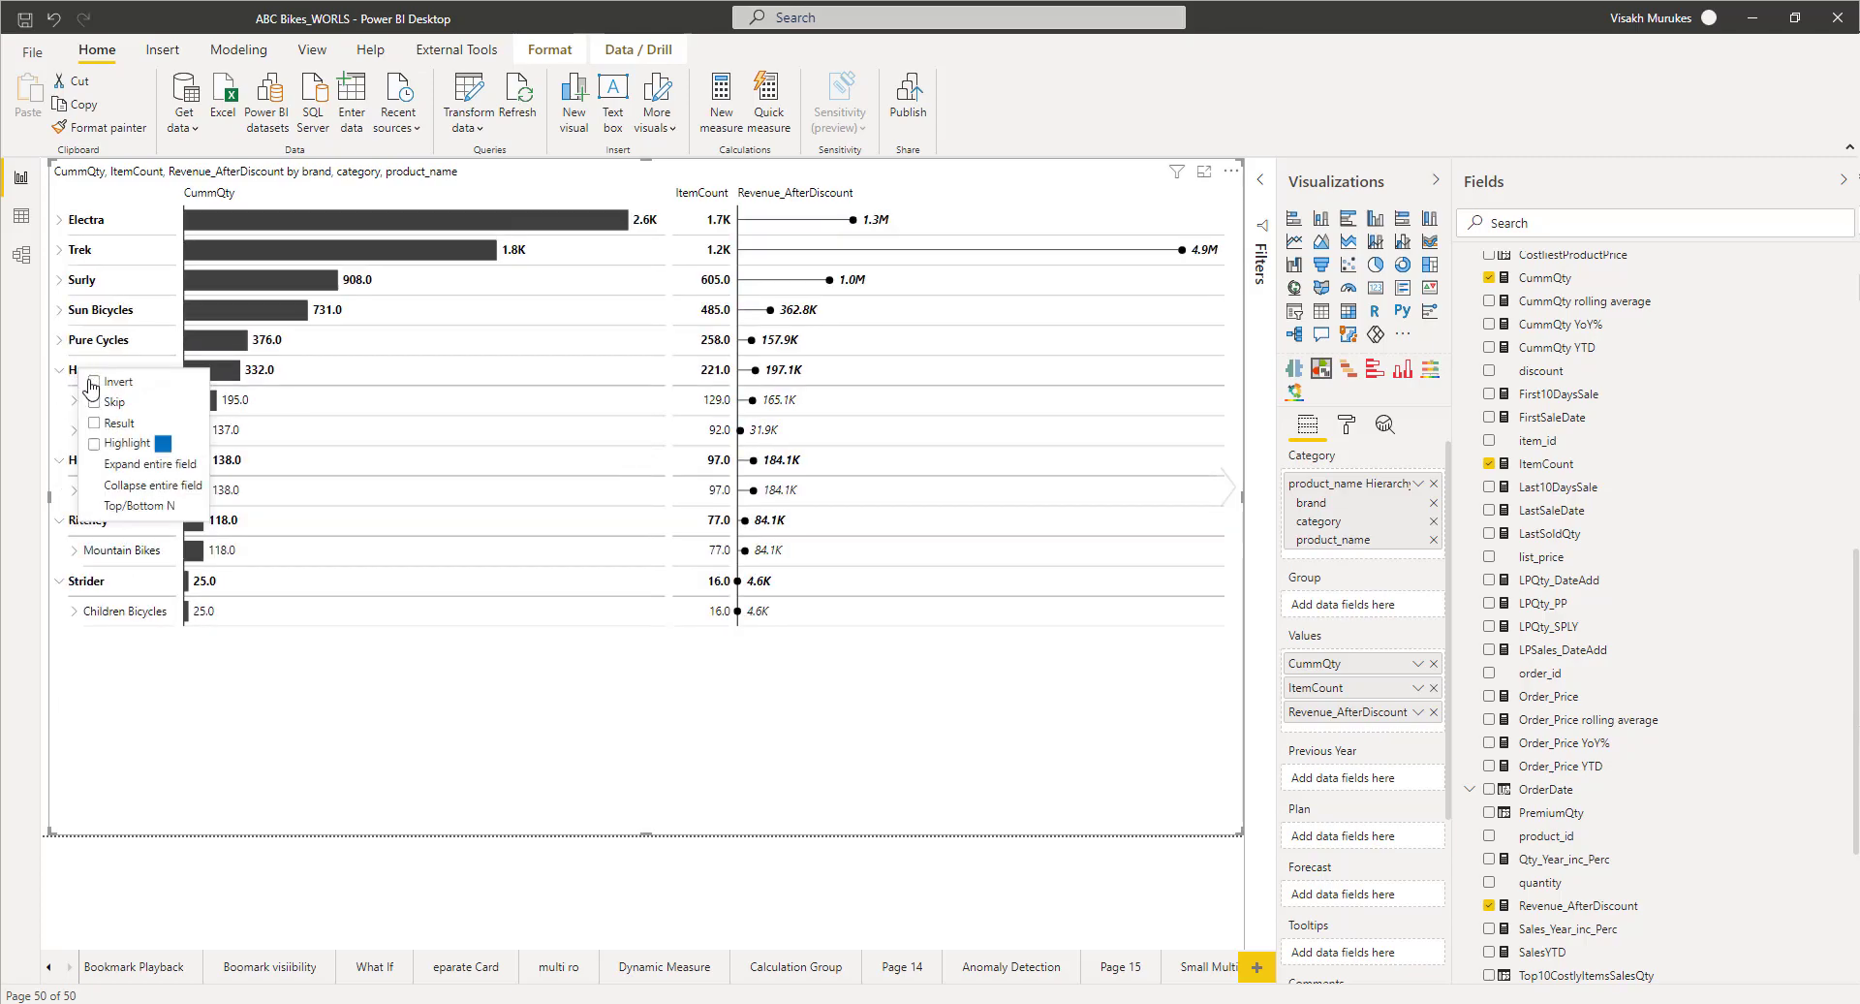
left_click(94, 443)
left_click(93, 400)
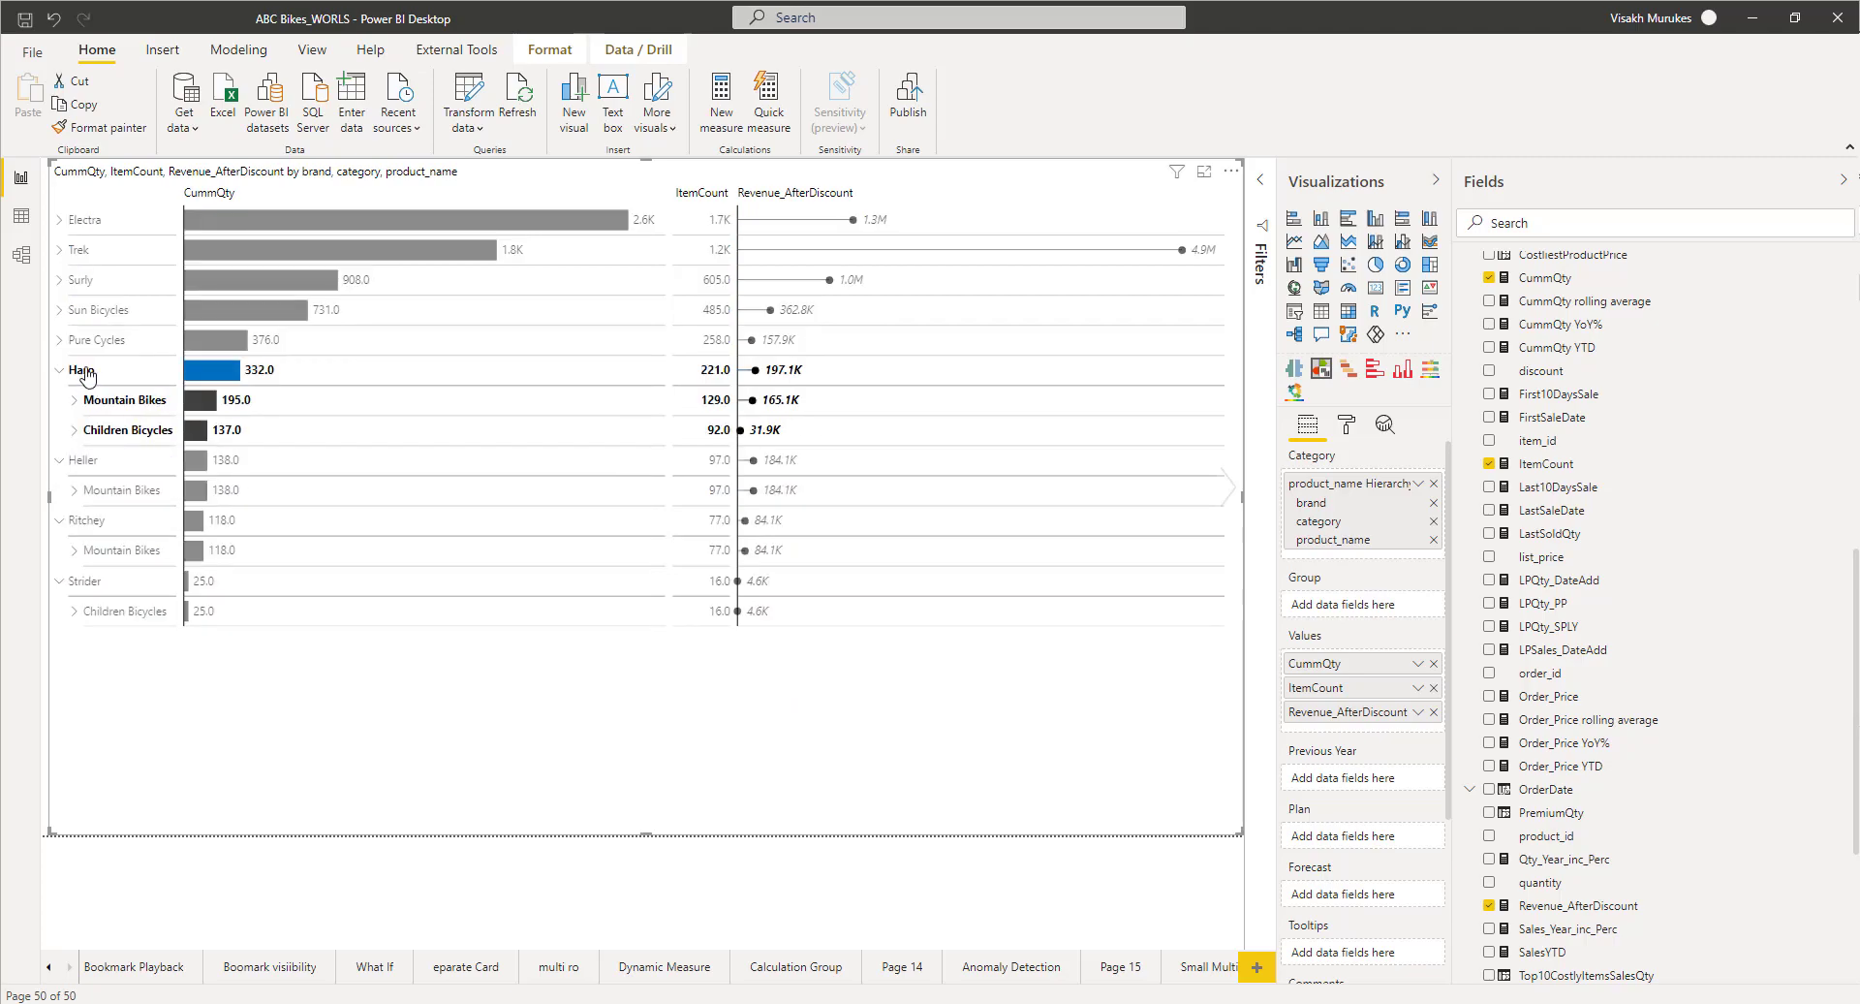
left_click(121, 489)
left_click(265, 610)
left_click(124, 549)
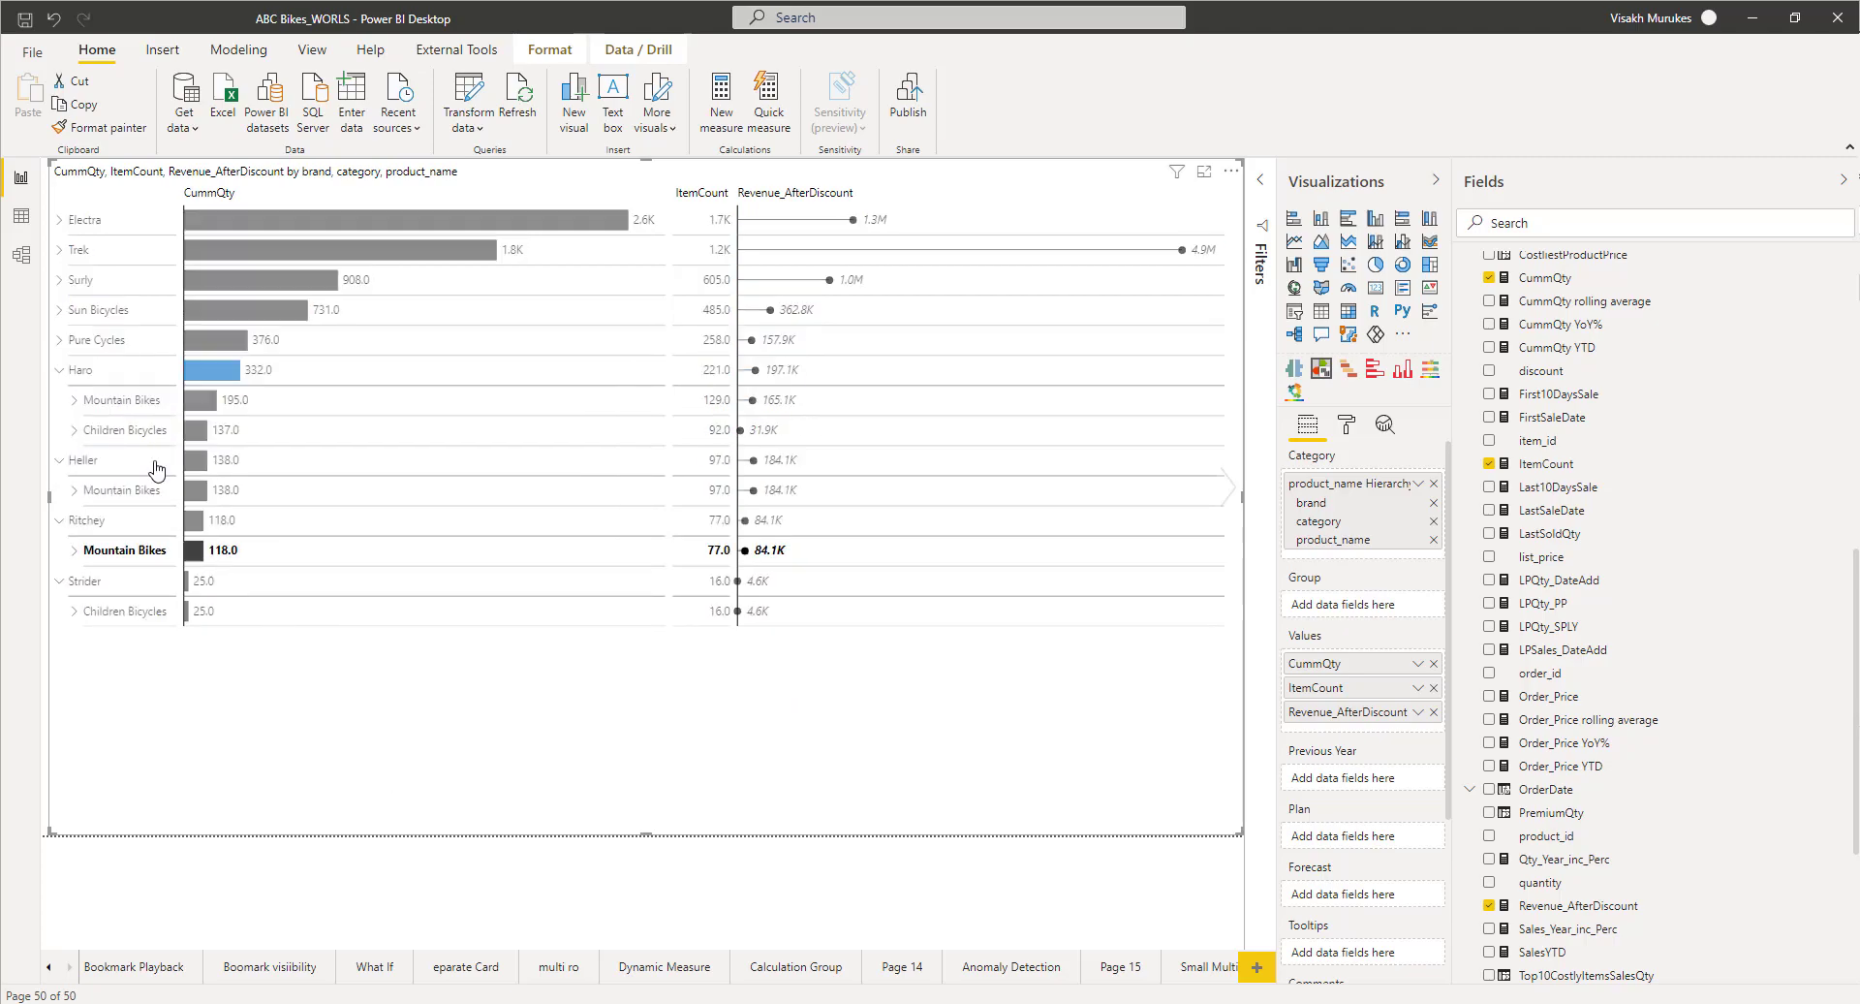
left_click(73, 281)
left_click(97, 399)
right_click(76, 370)
left_click(60, 379)
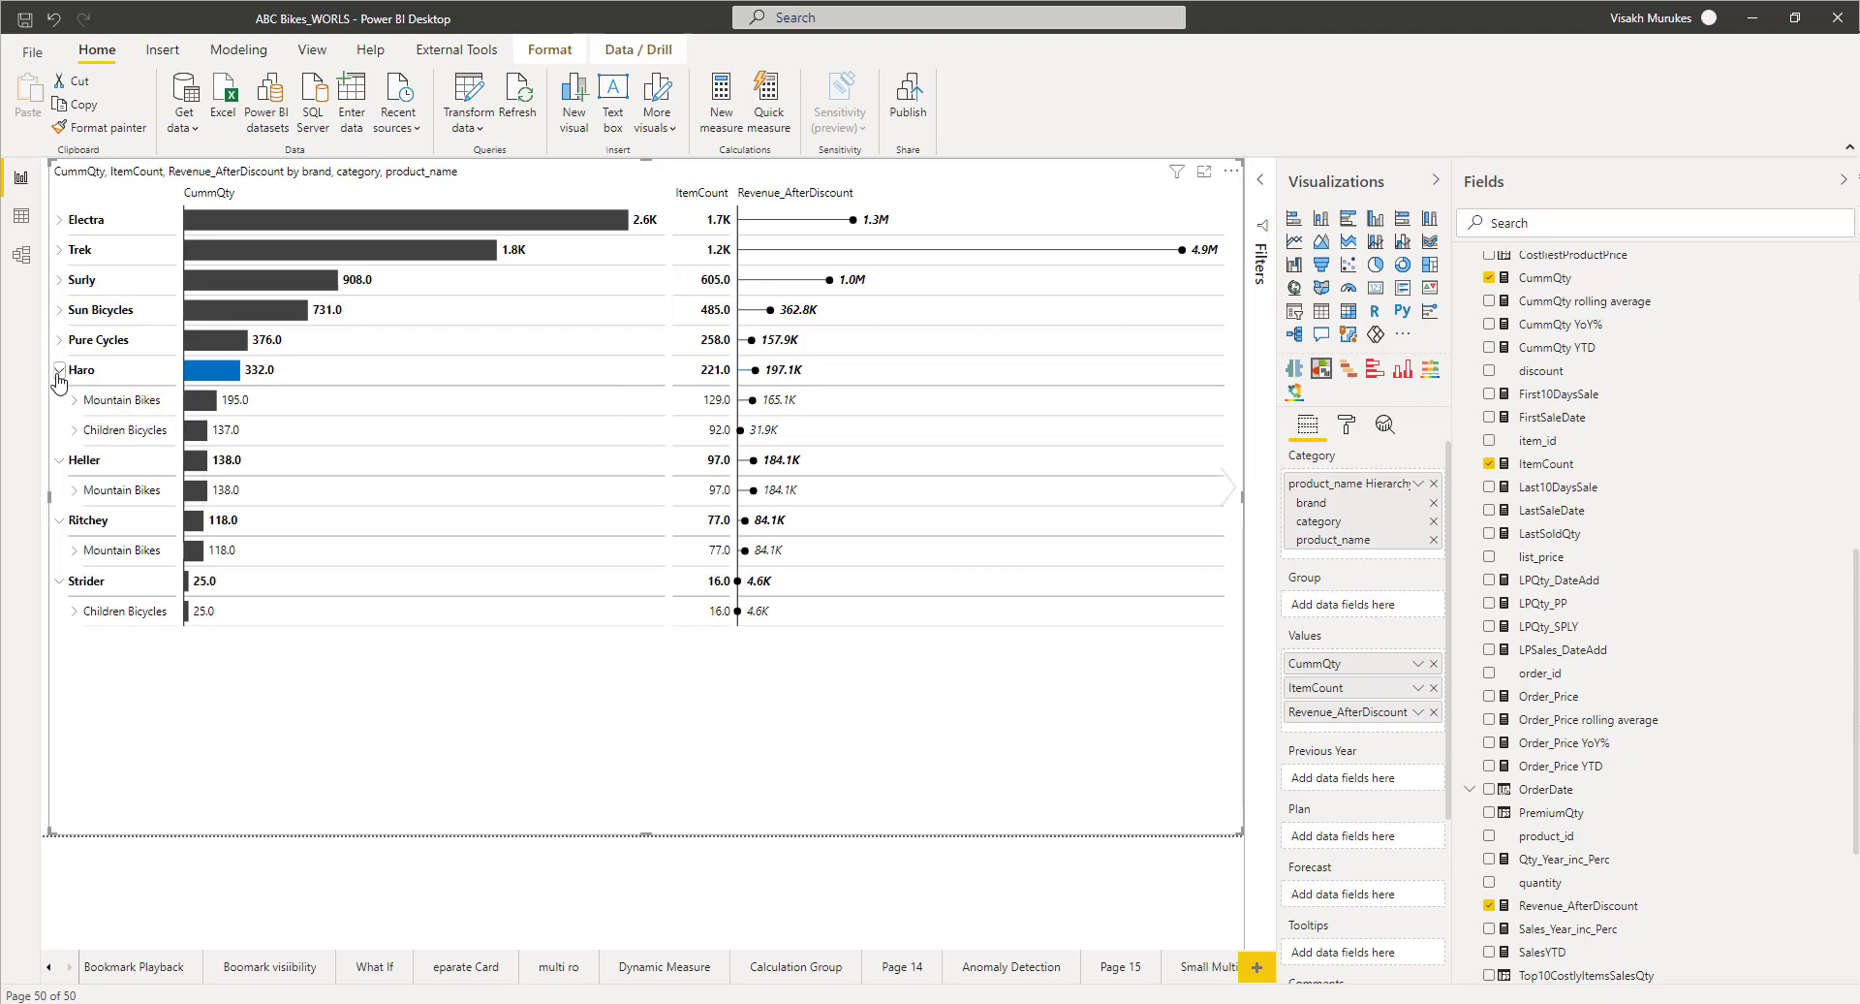
left_click(230, 378)
mouse_move(229, 380)
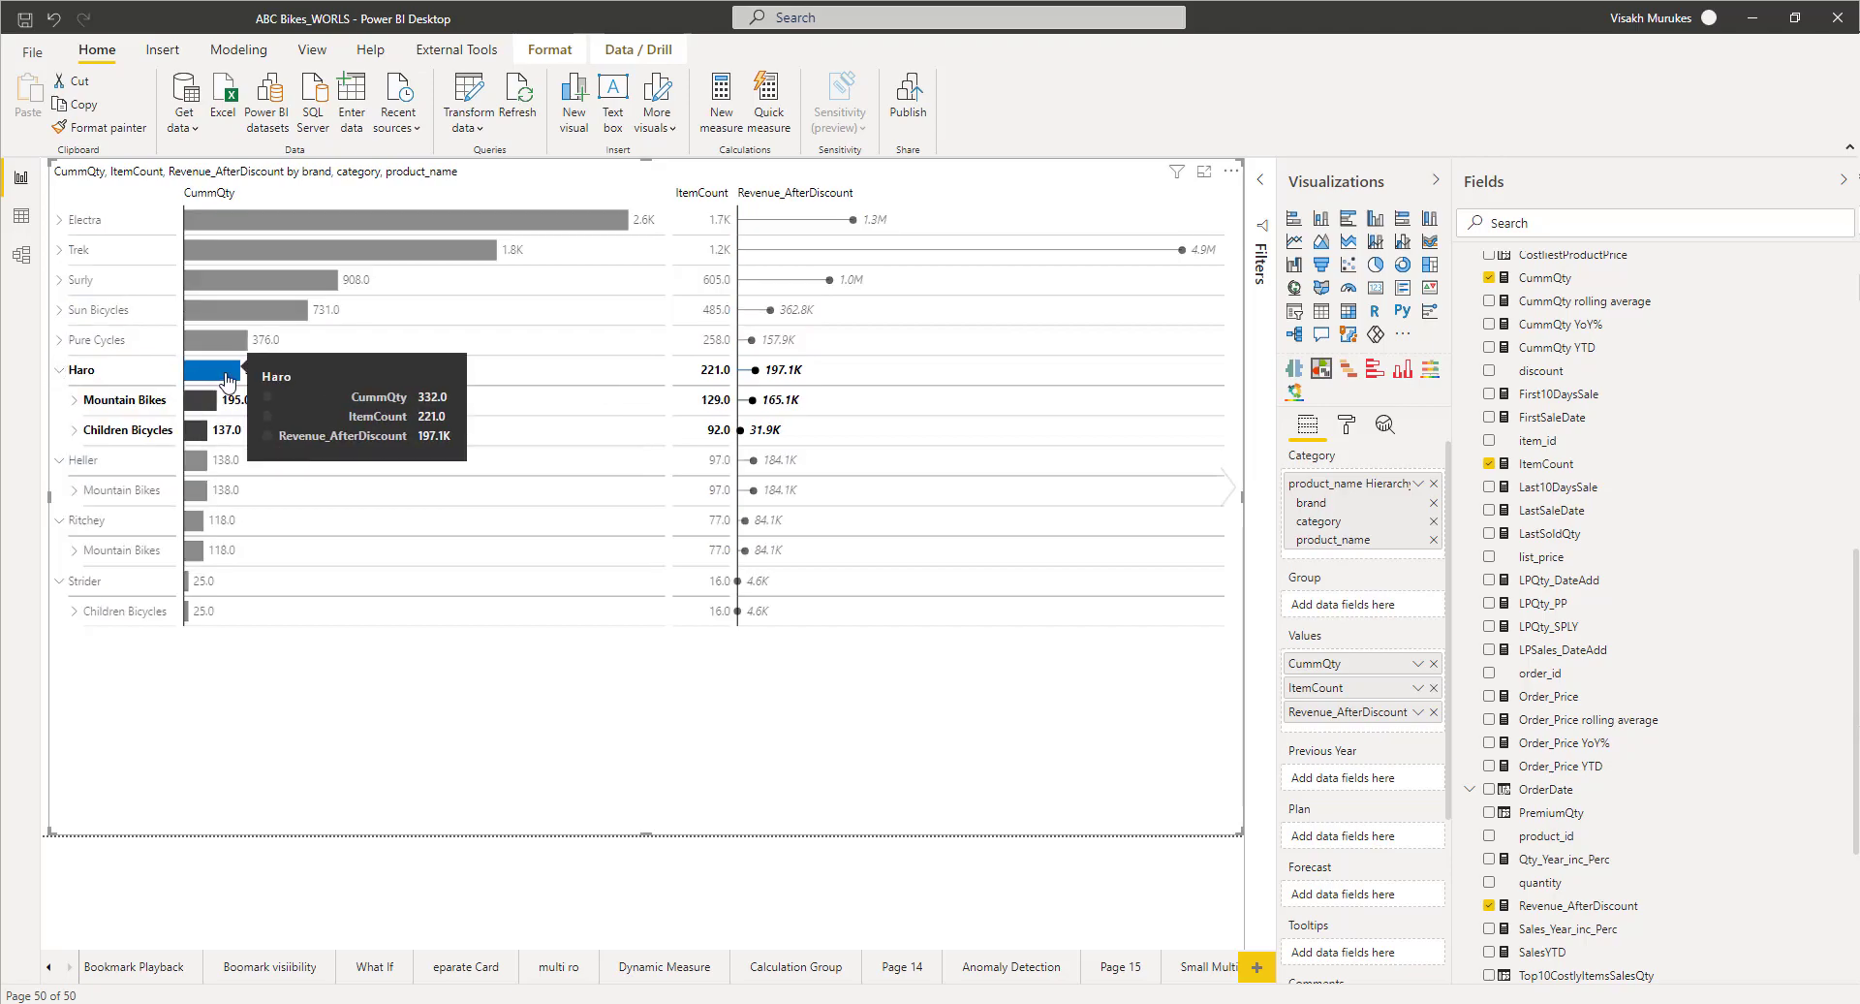
Step: Remove the blue highlight from the Haro brand row
right_click(85, 373)
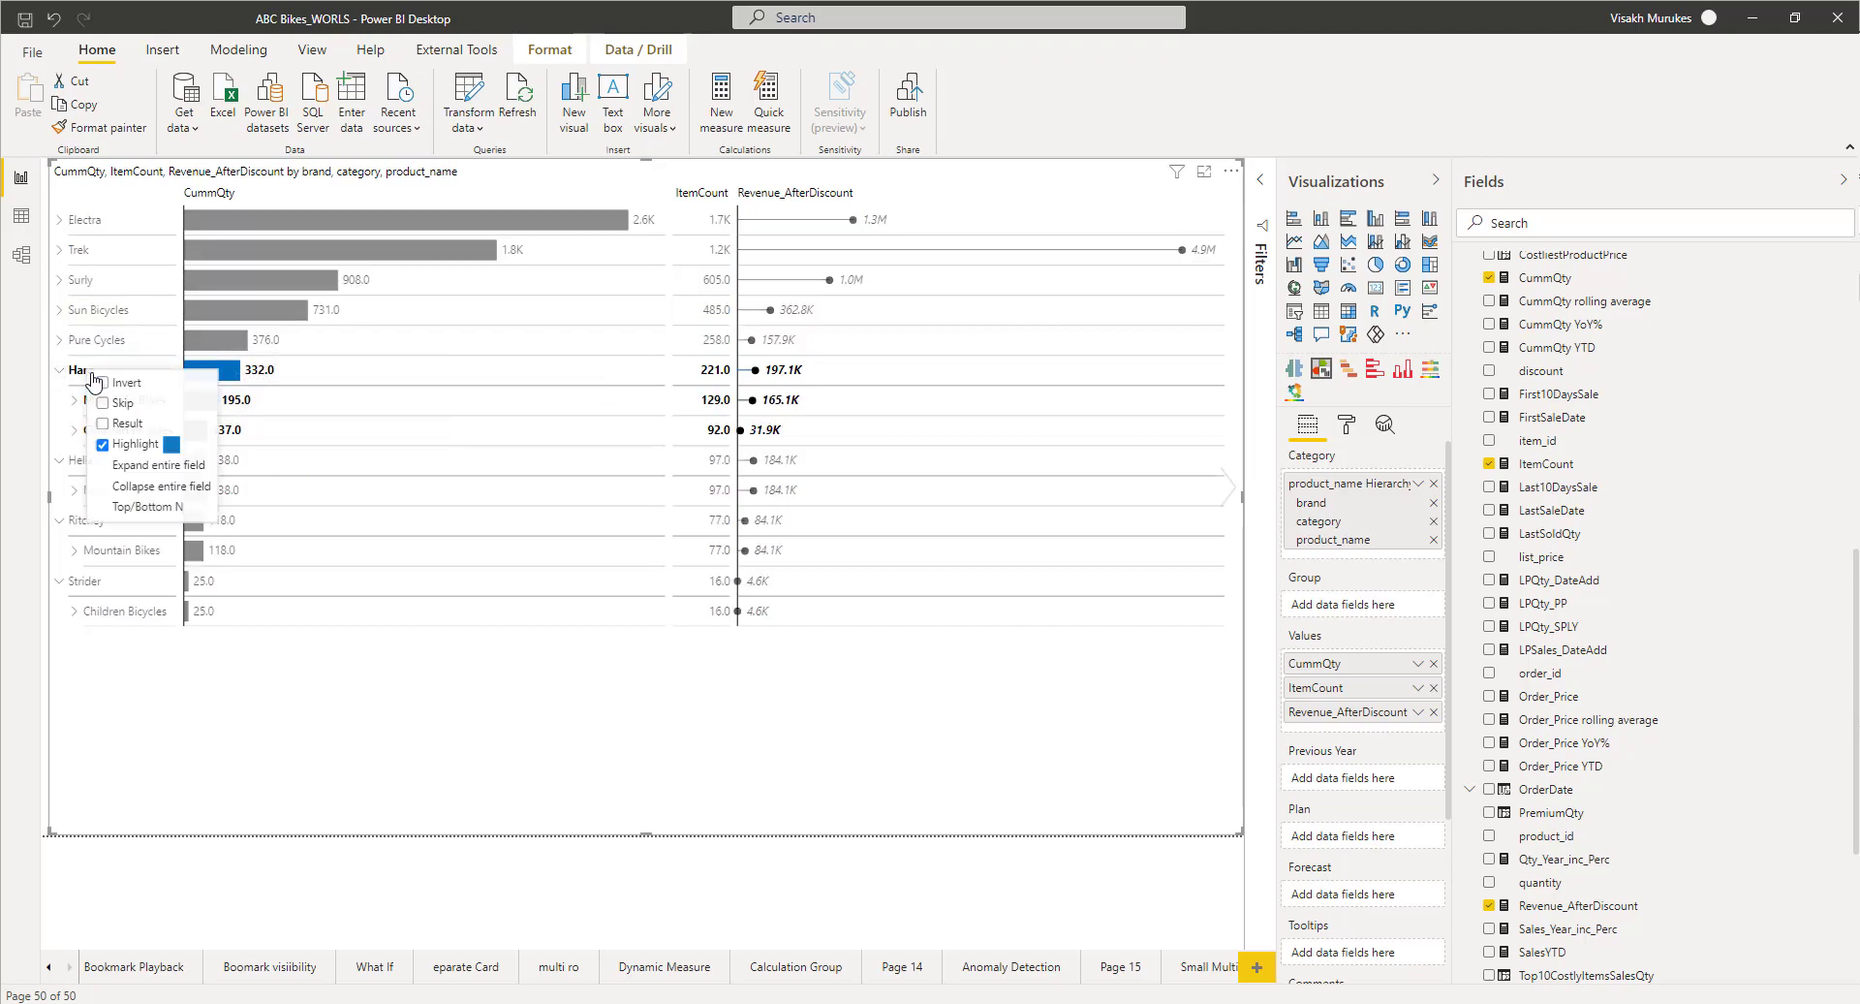
left_click(170, 446)
left_click(225, 371)
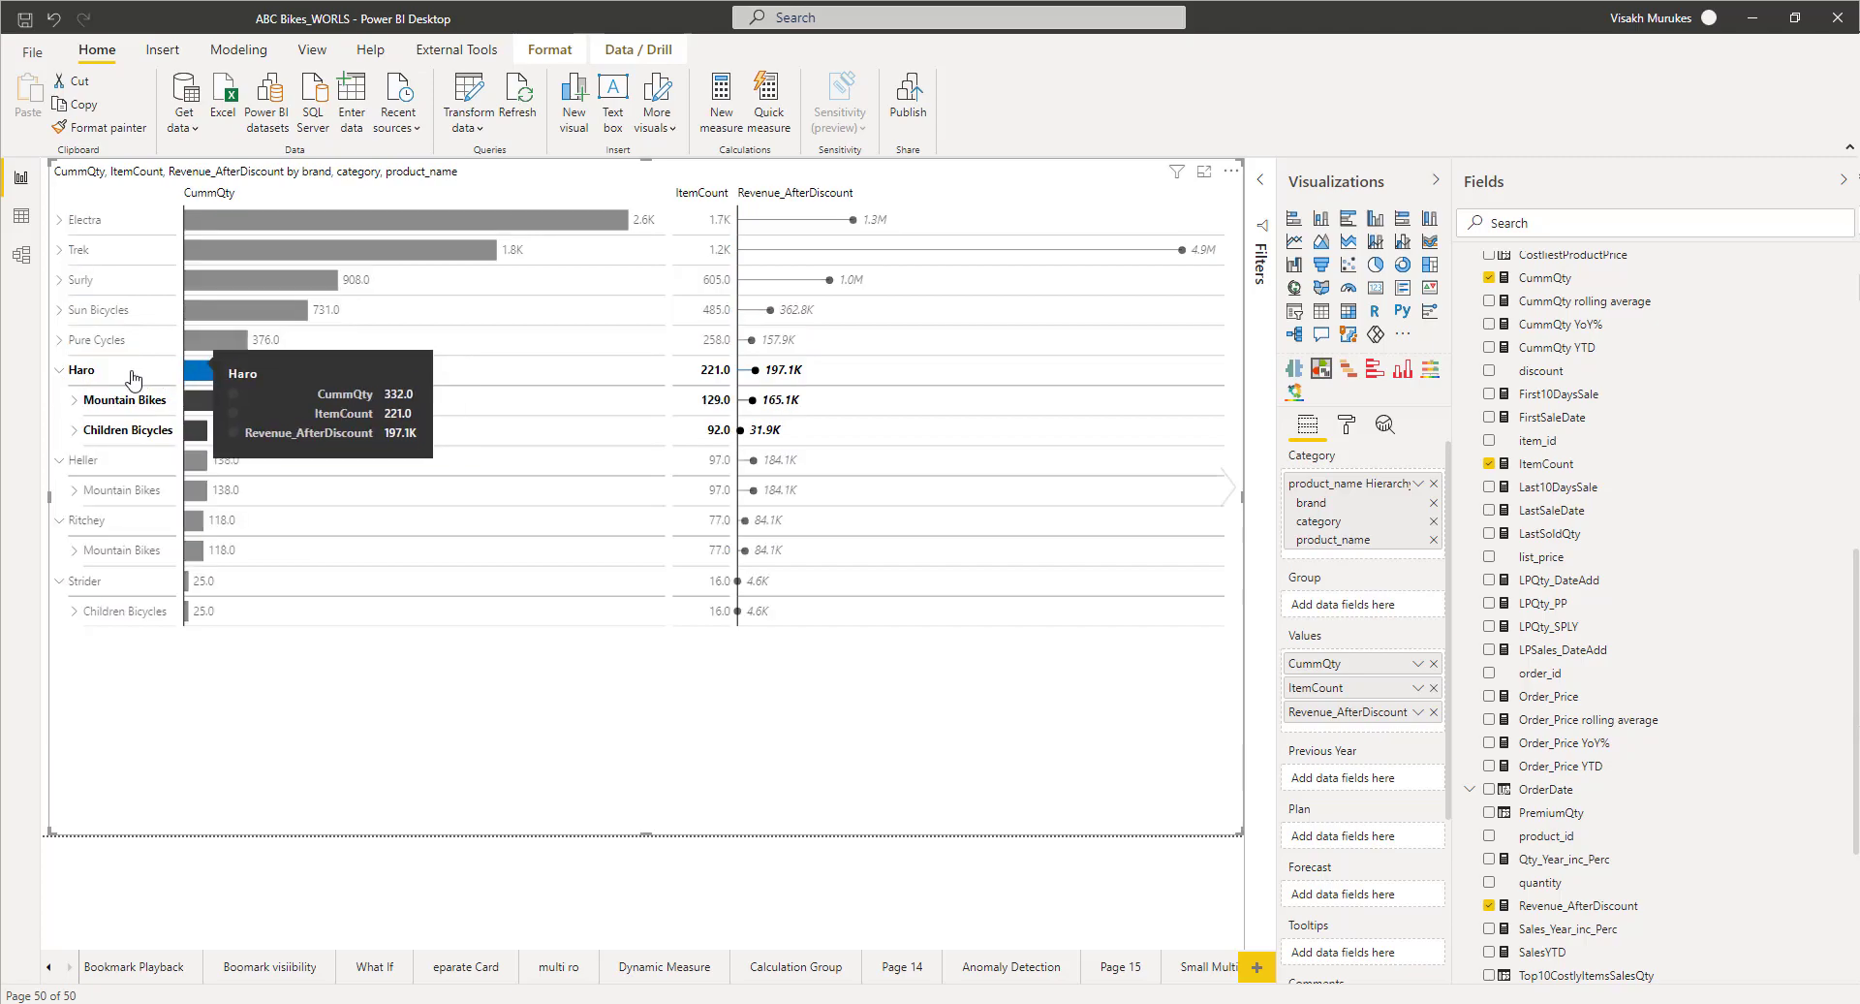
right_click(94, 378)
left_click(105, 444)
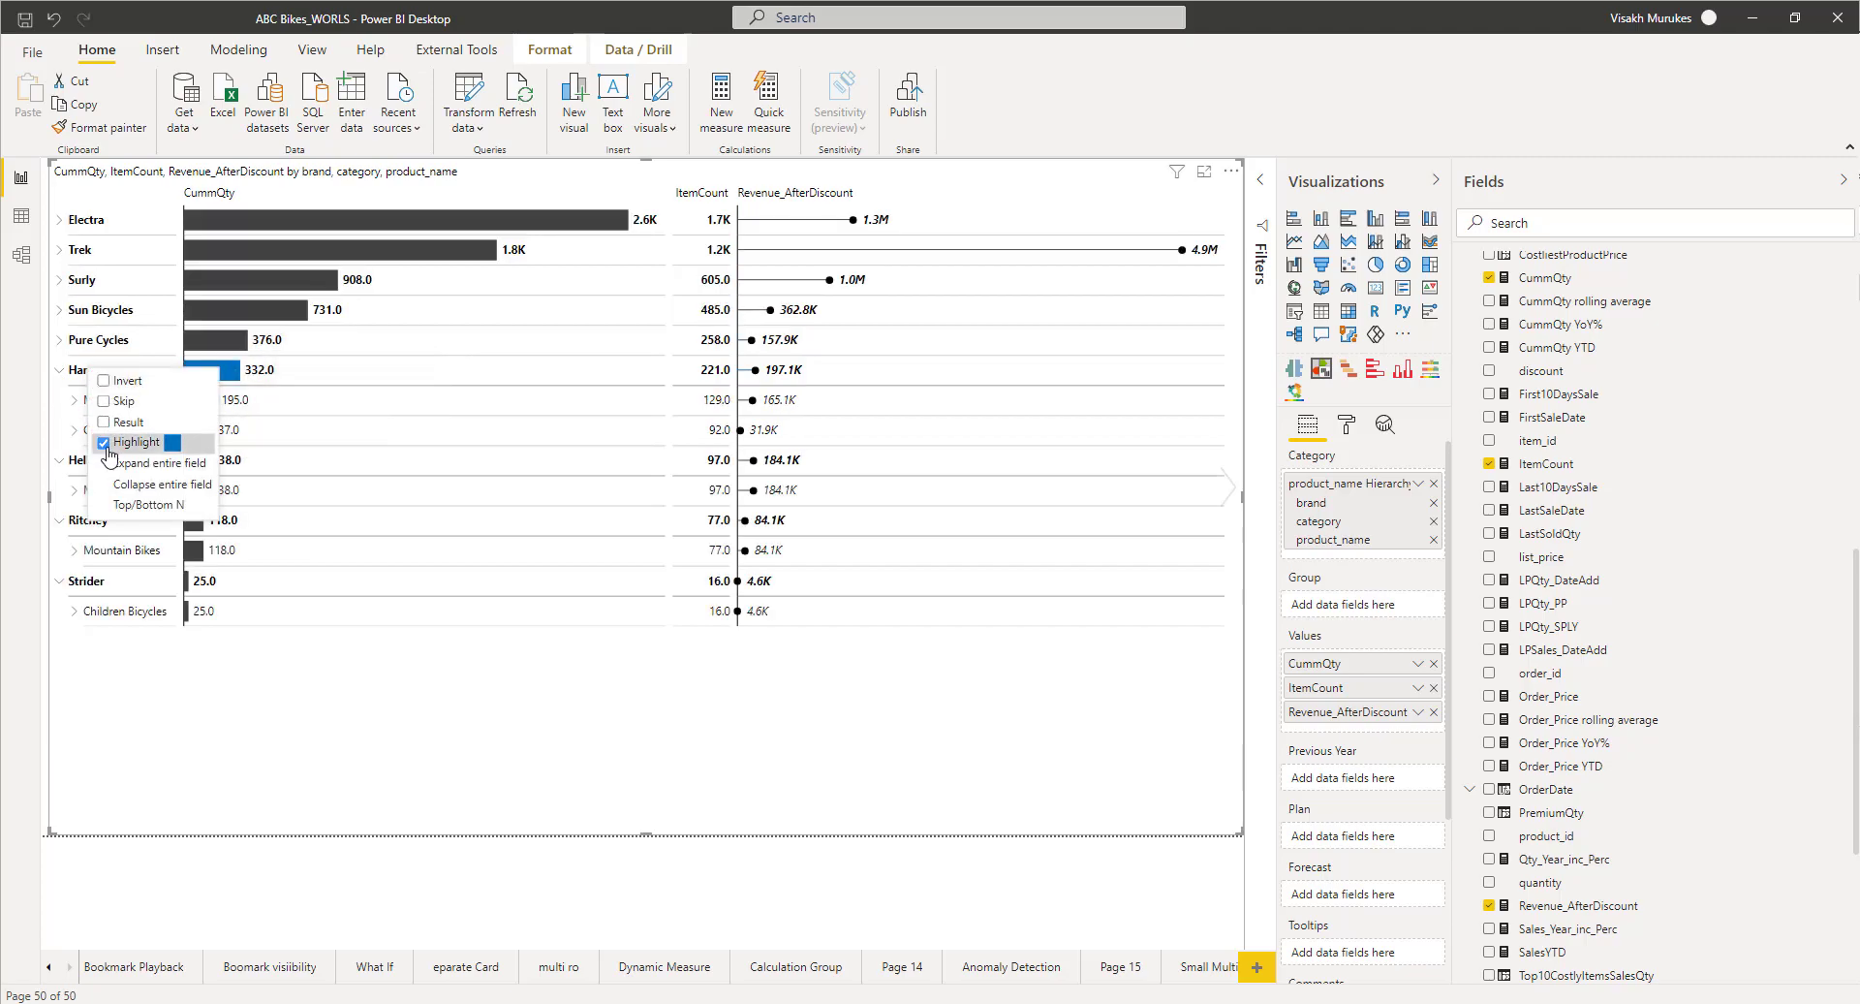
Step: Apply the Invert option to the Haro brand row
left_click(92, 377)
right_click(92, 377)
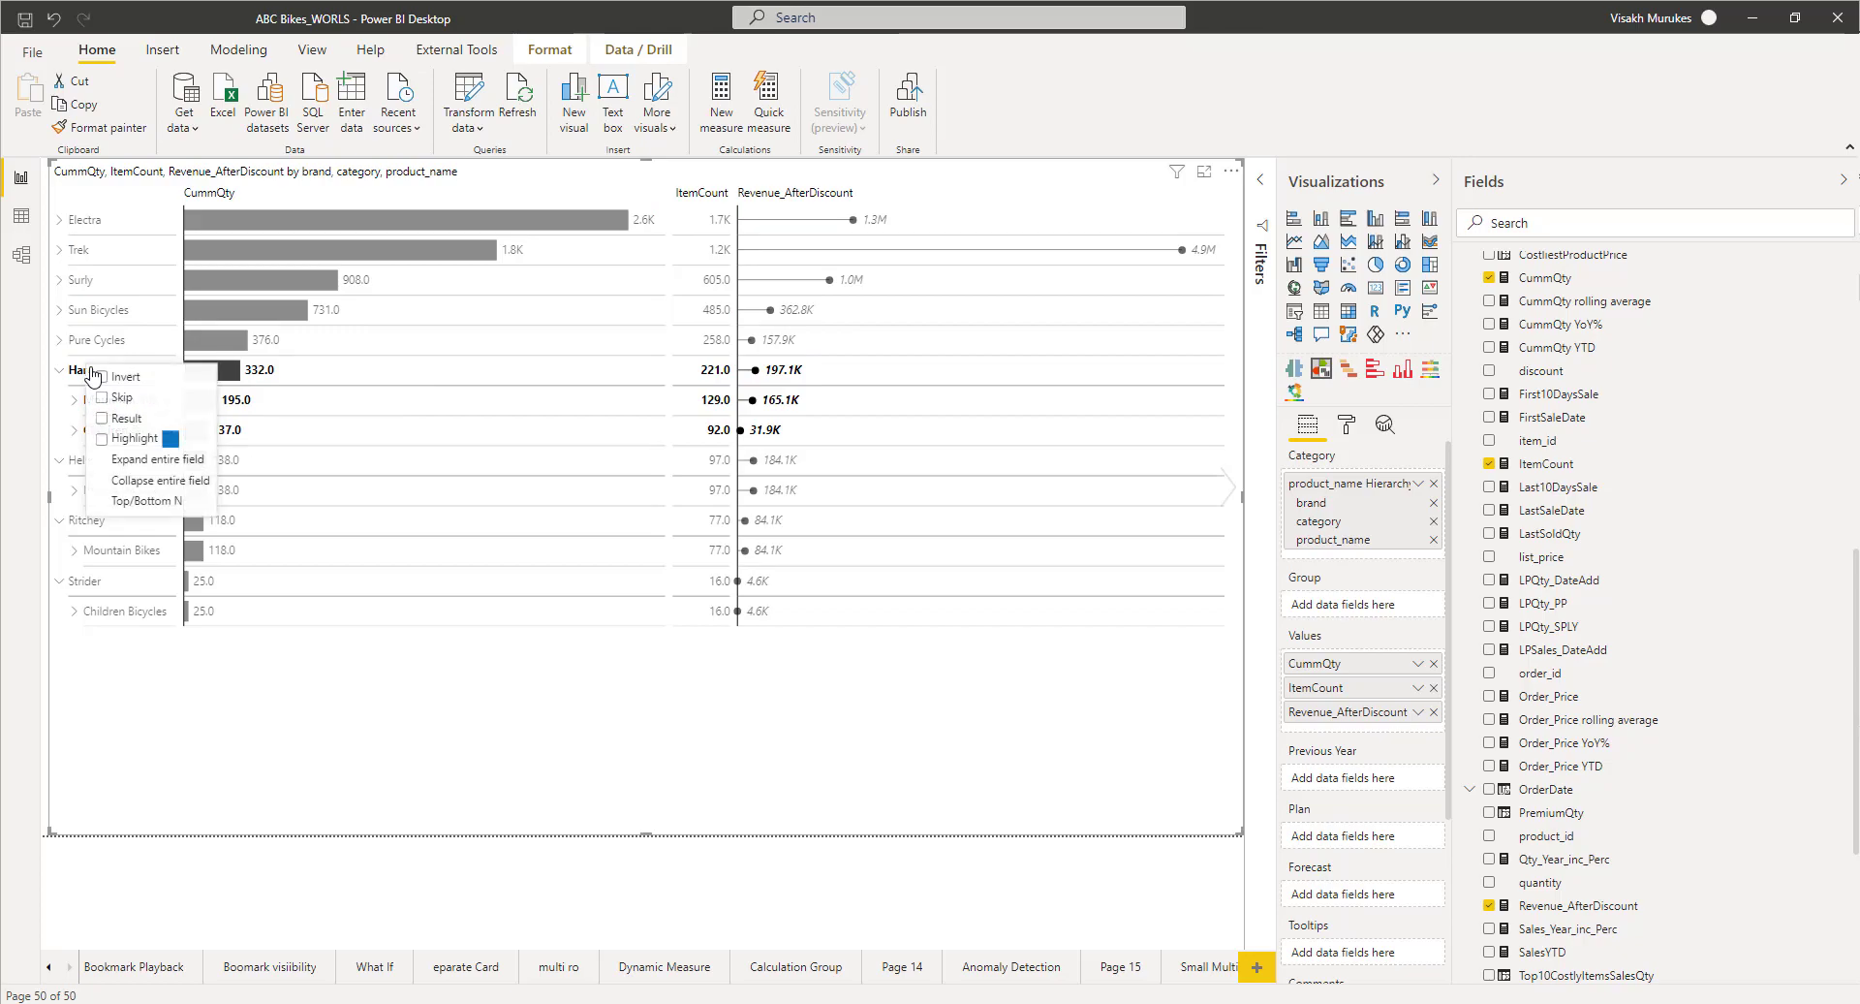
key("Escape")
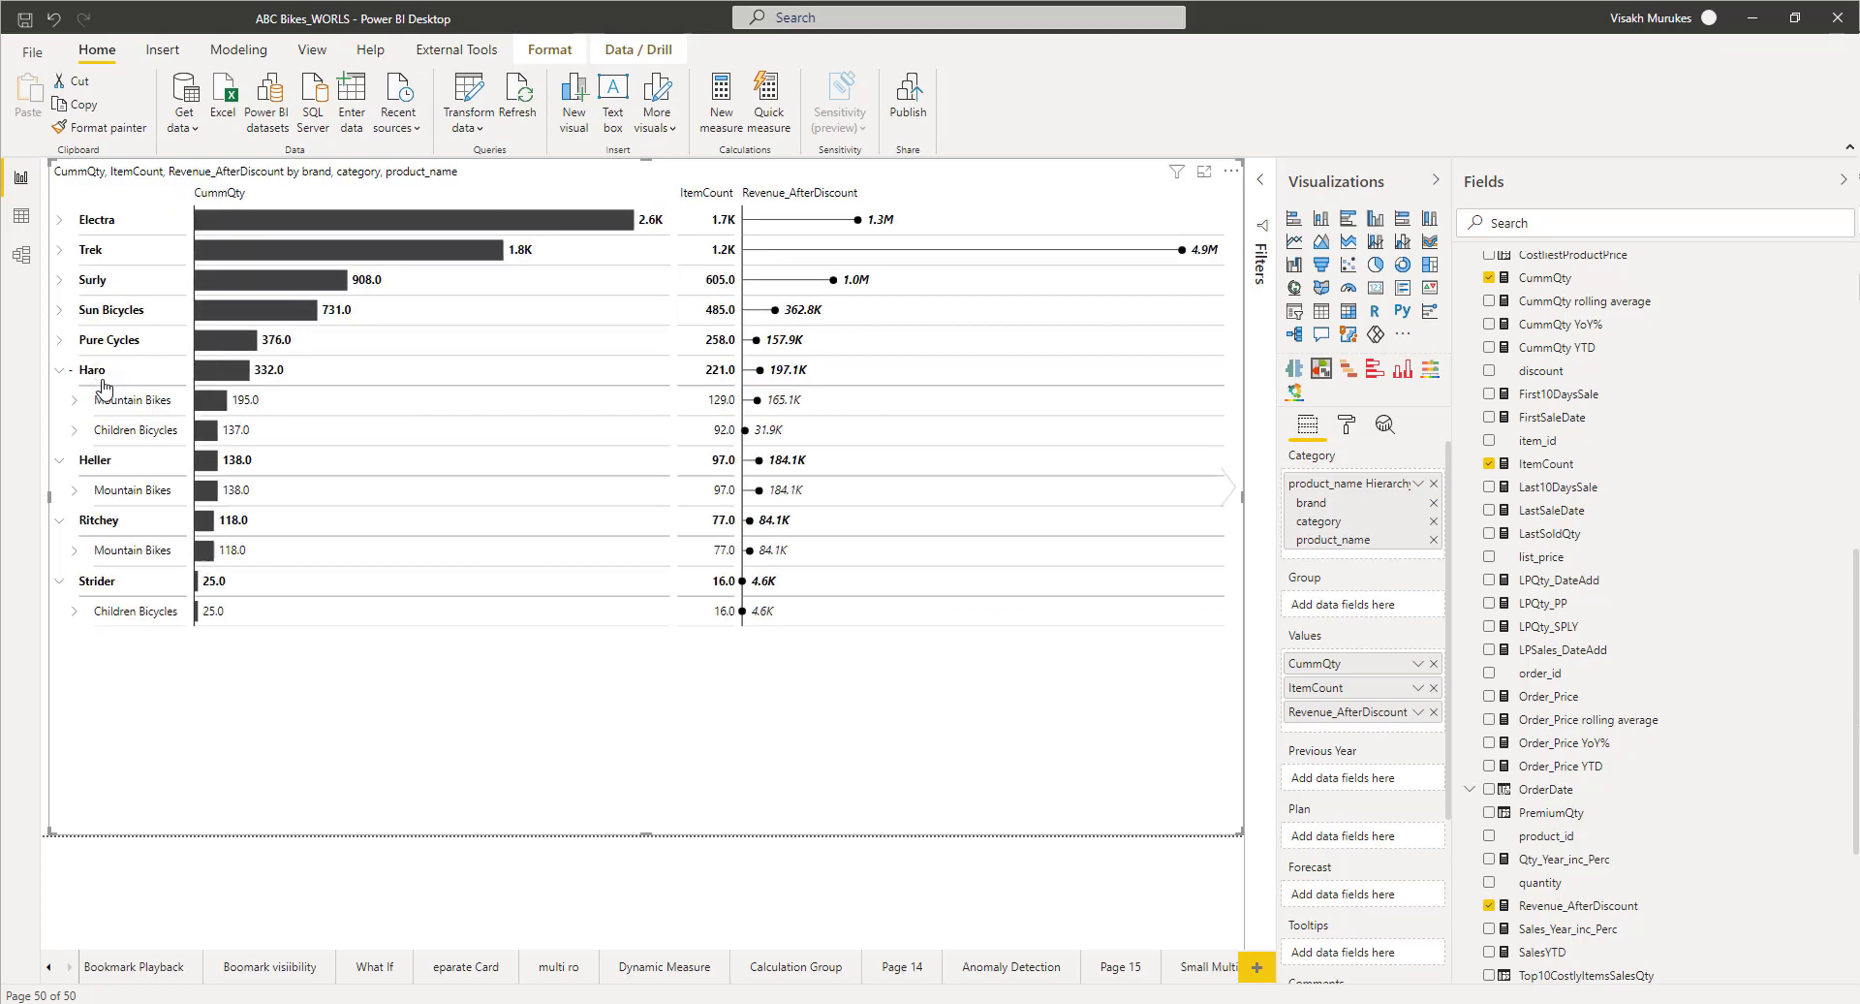
left_click(238, 372)
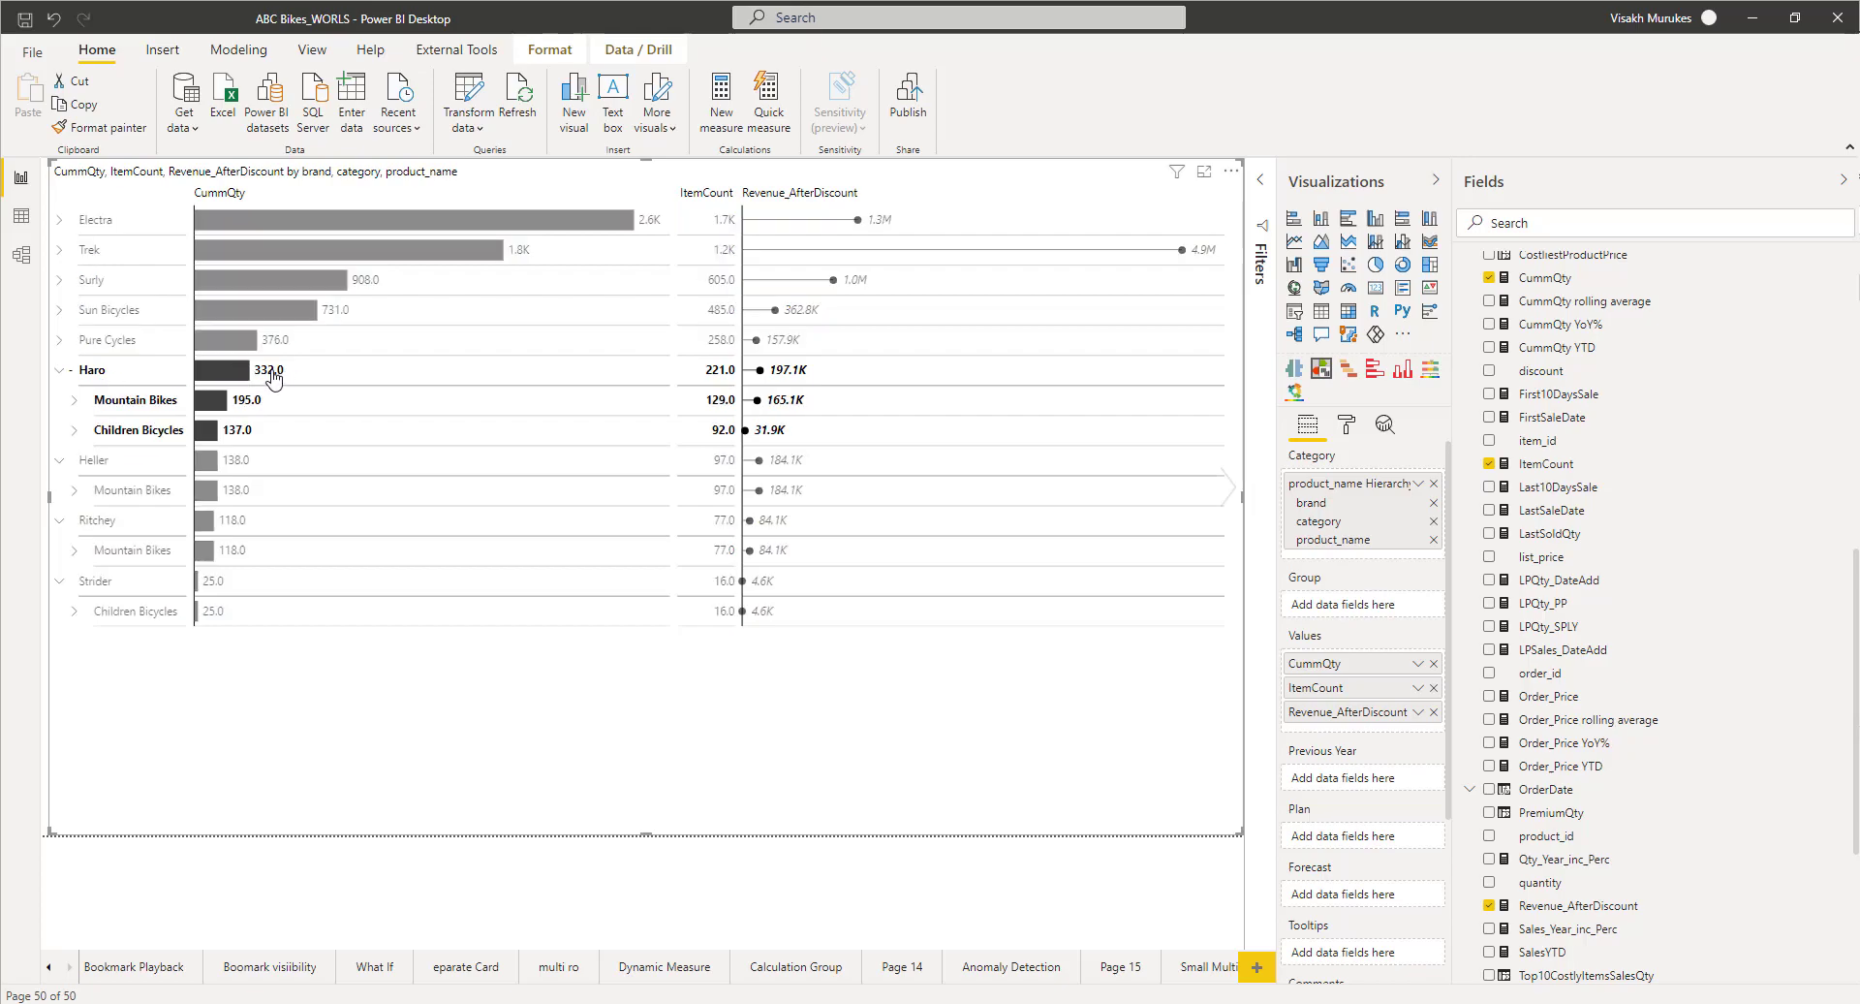
left_click(273, 378)
Step: Turn off the Invert option for the Haro brand row
left_click(101, 376)
right_click(101, 377)
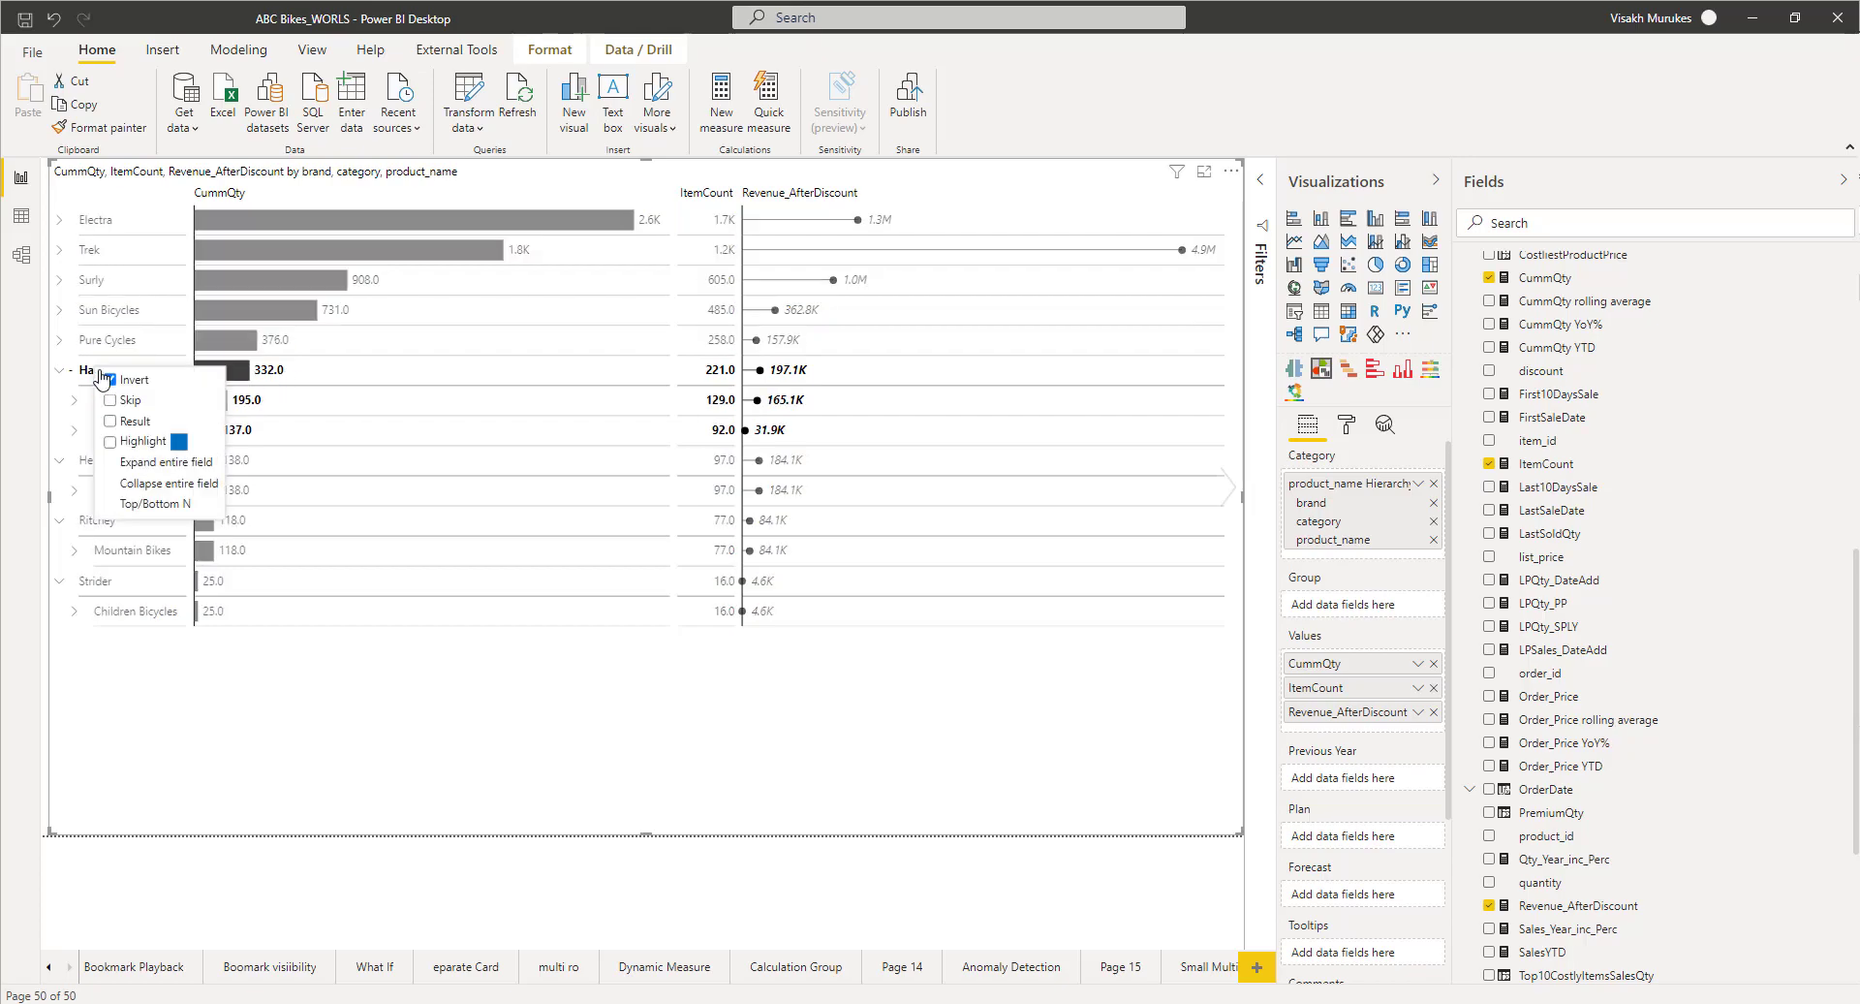
key("Escape")
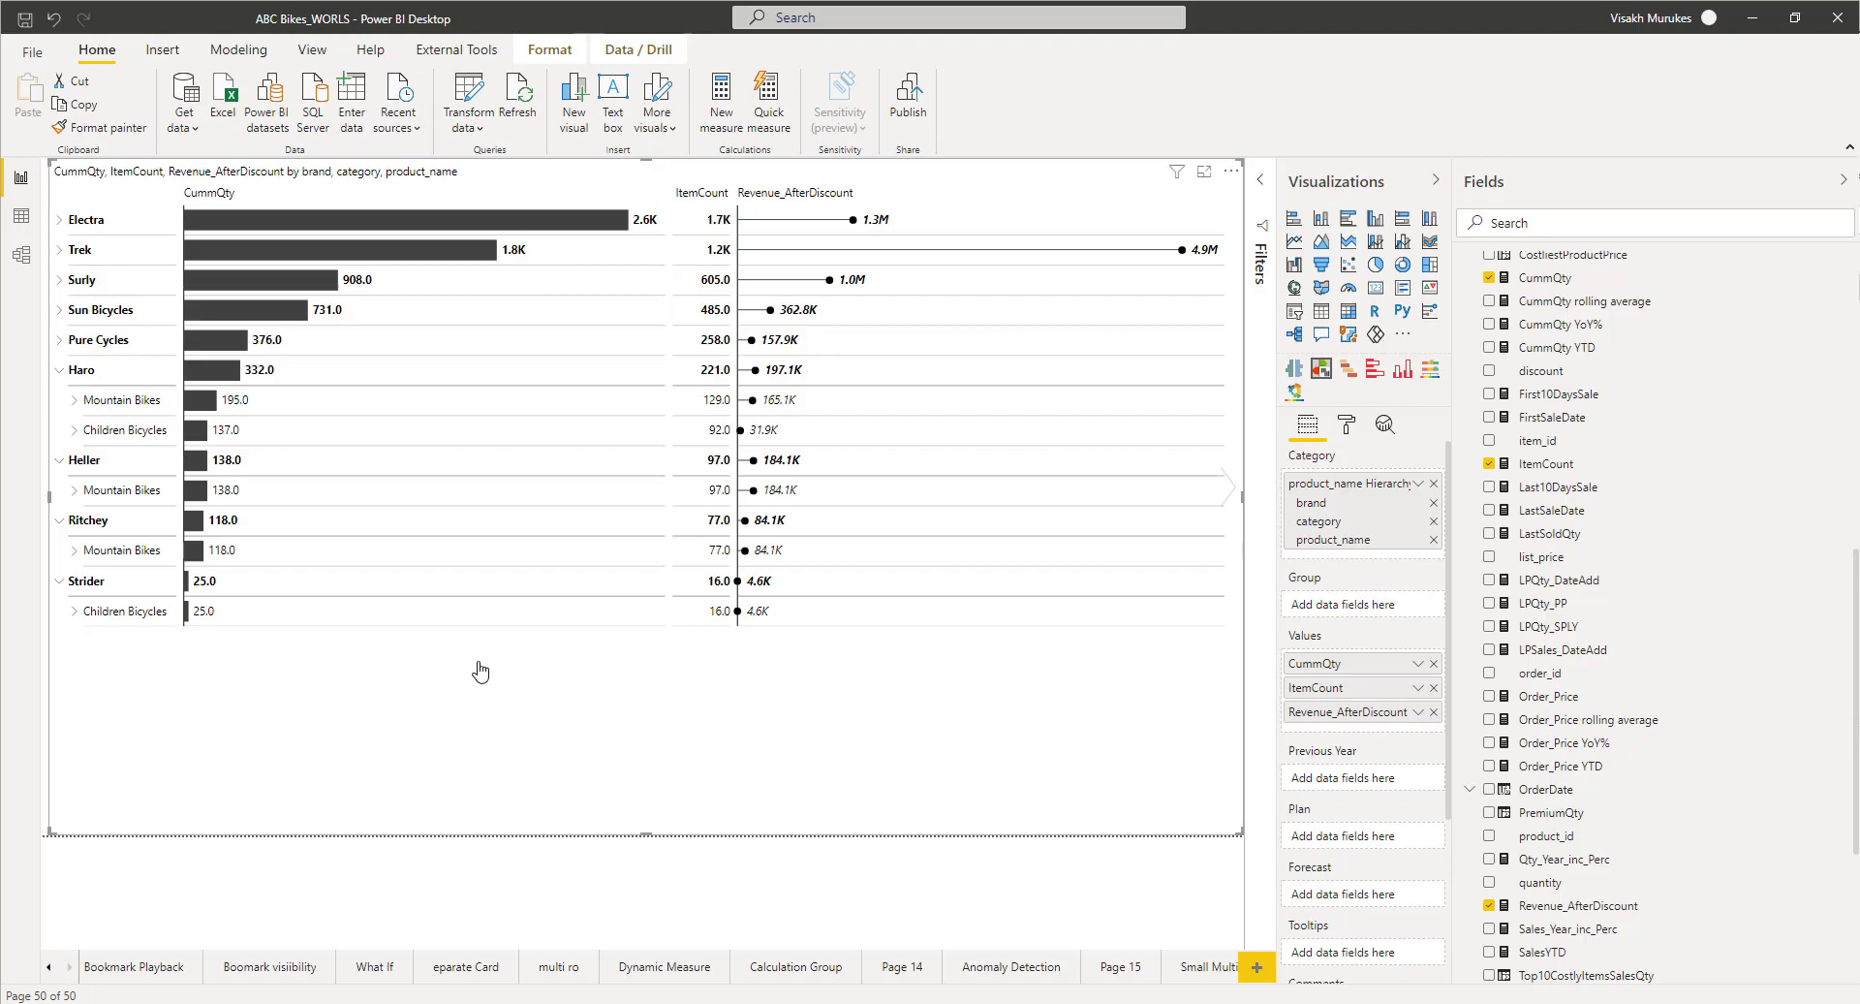
Step: Collapse the sales order_items table's field list to bring the other data tables into reach
left_click(765, 551)
left_click(1081, 530)
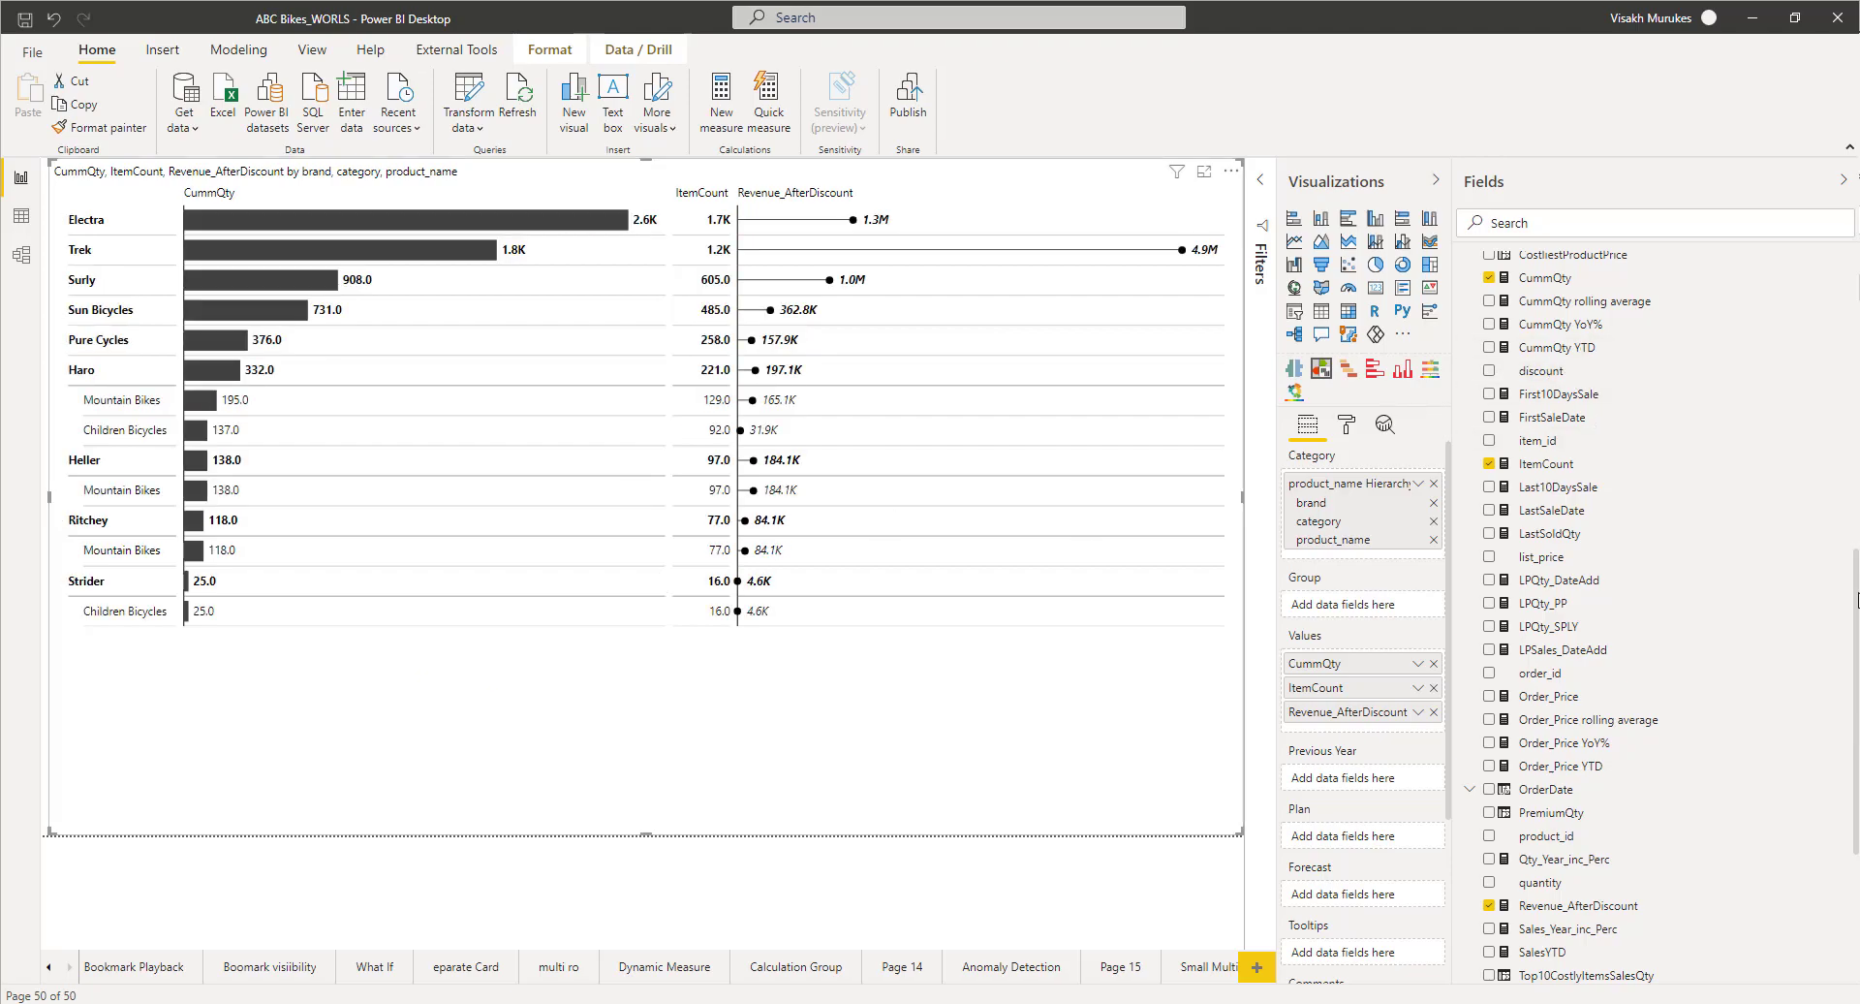
scroll(1538, 494, "up", 10)
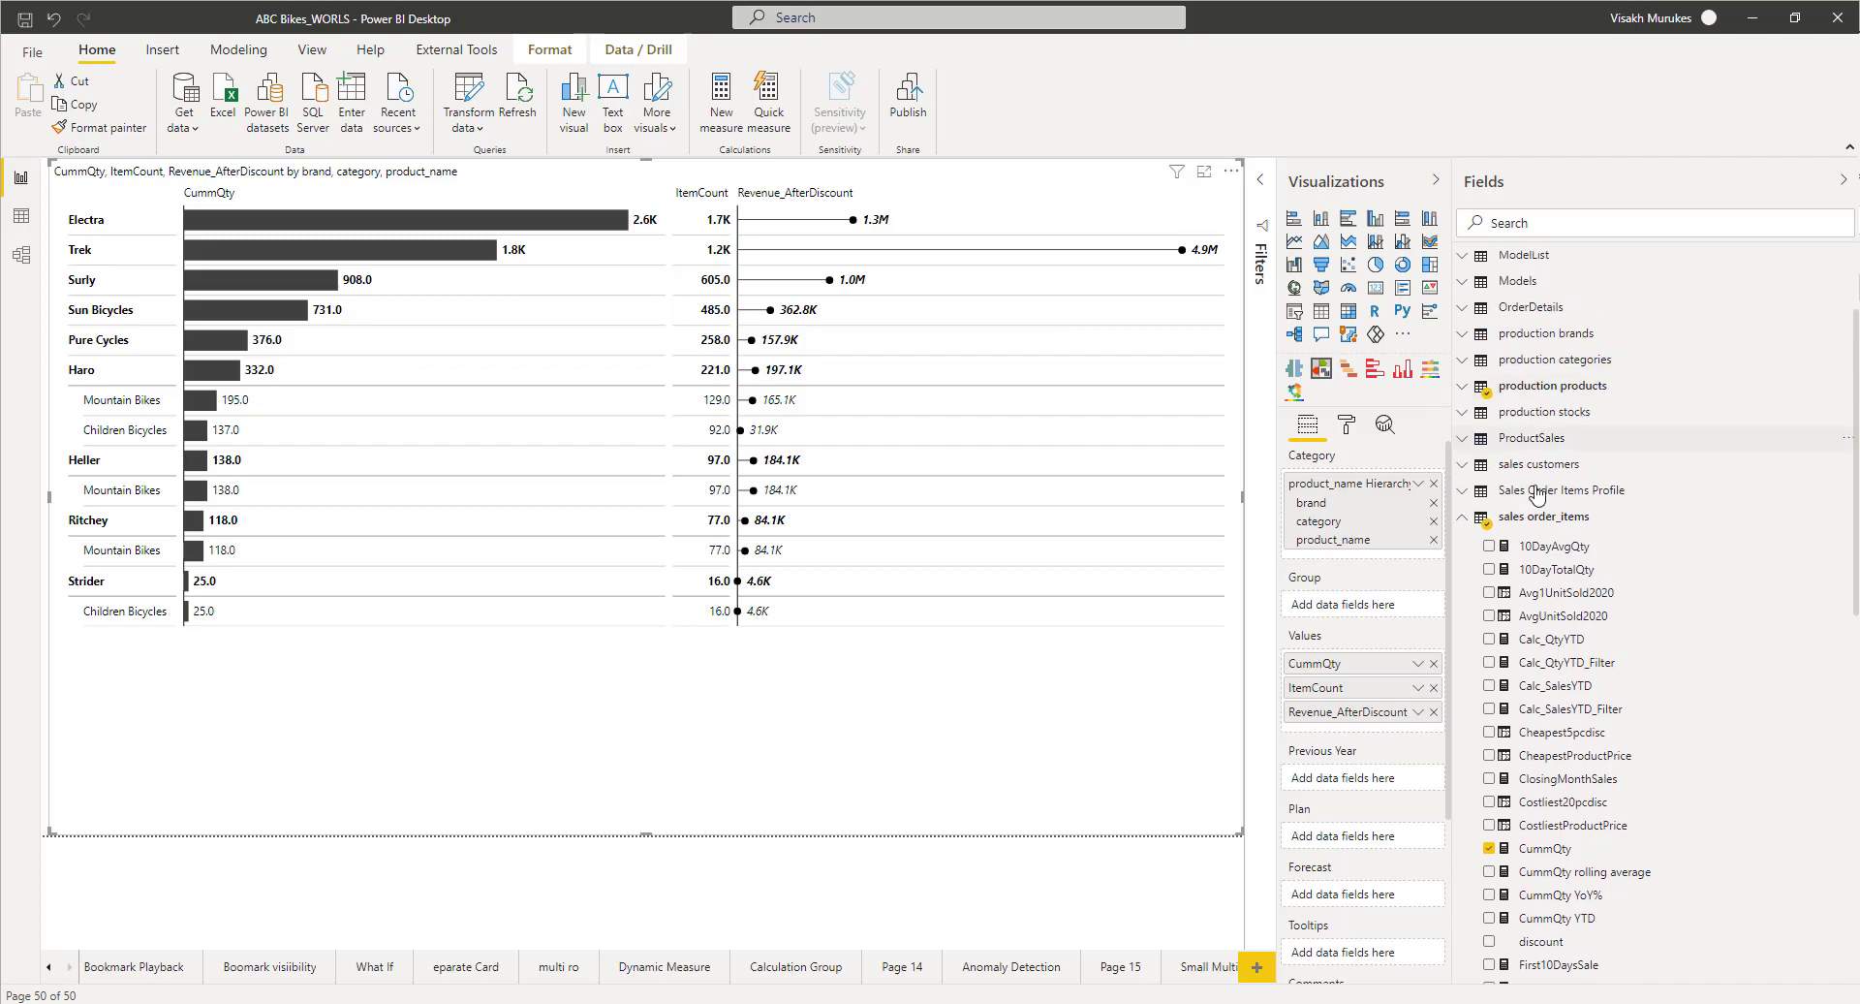
left_click(1465, 521)
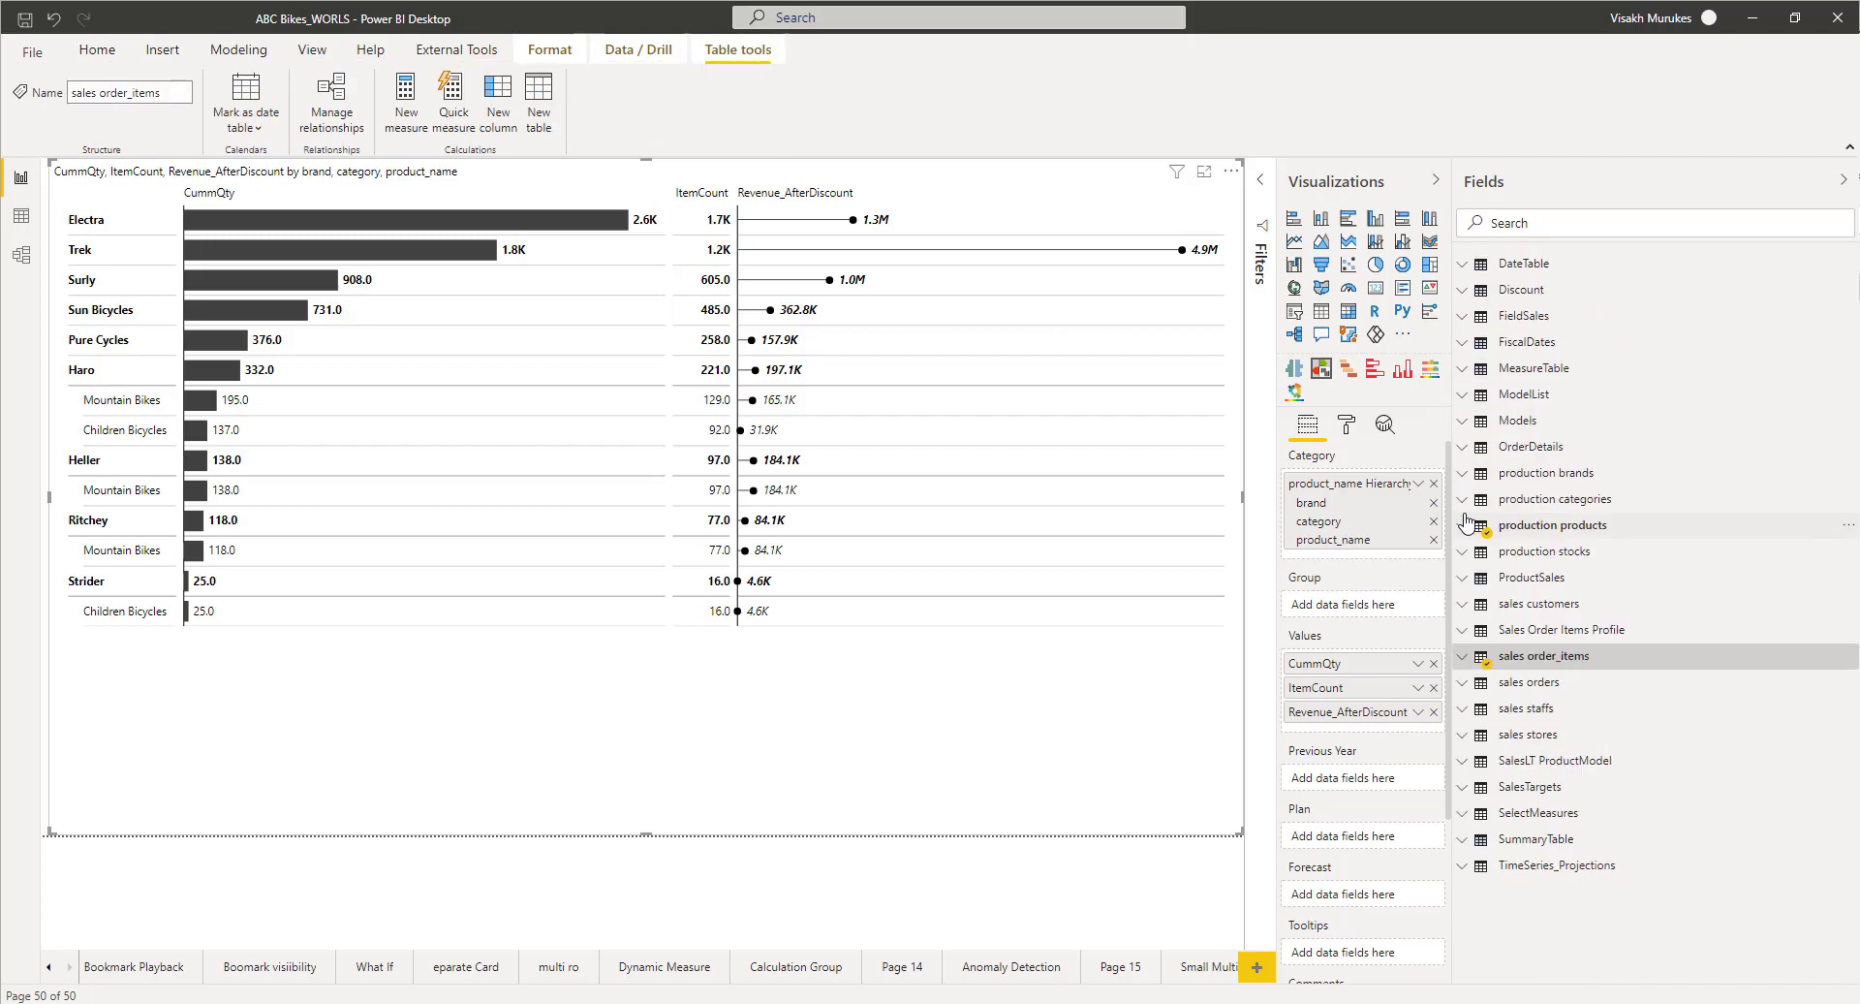
Step: Expand the sales order_items table and group the visual by the Year level of OrderDate
left_click(1464, 656)
scroll(1843, 766, "down", 5)
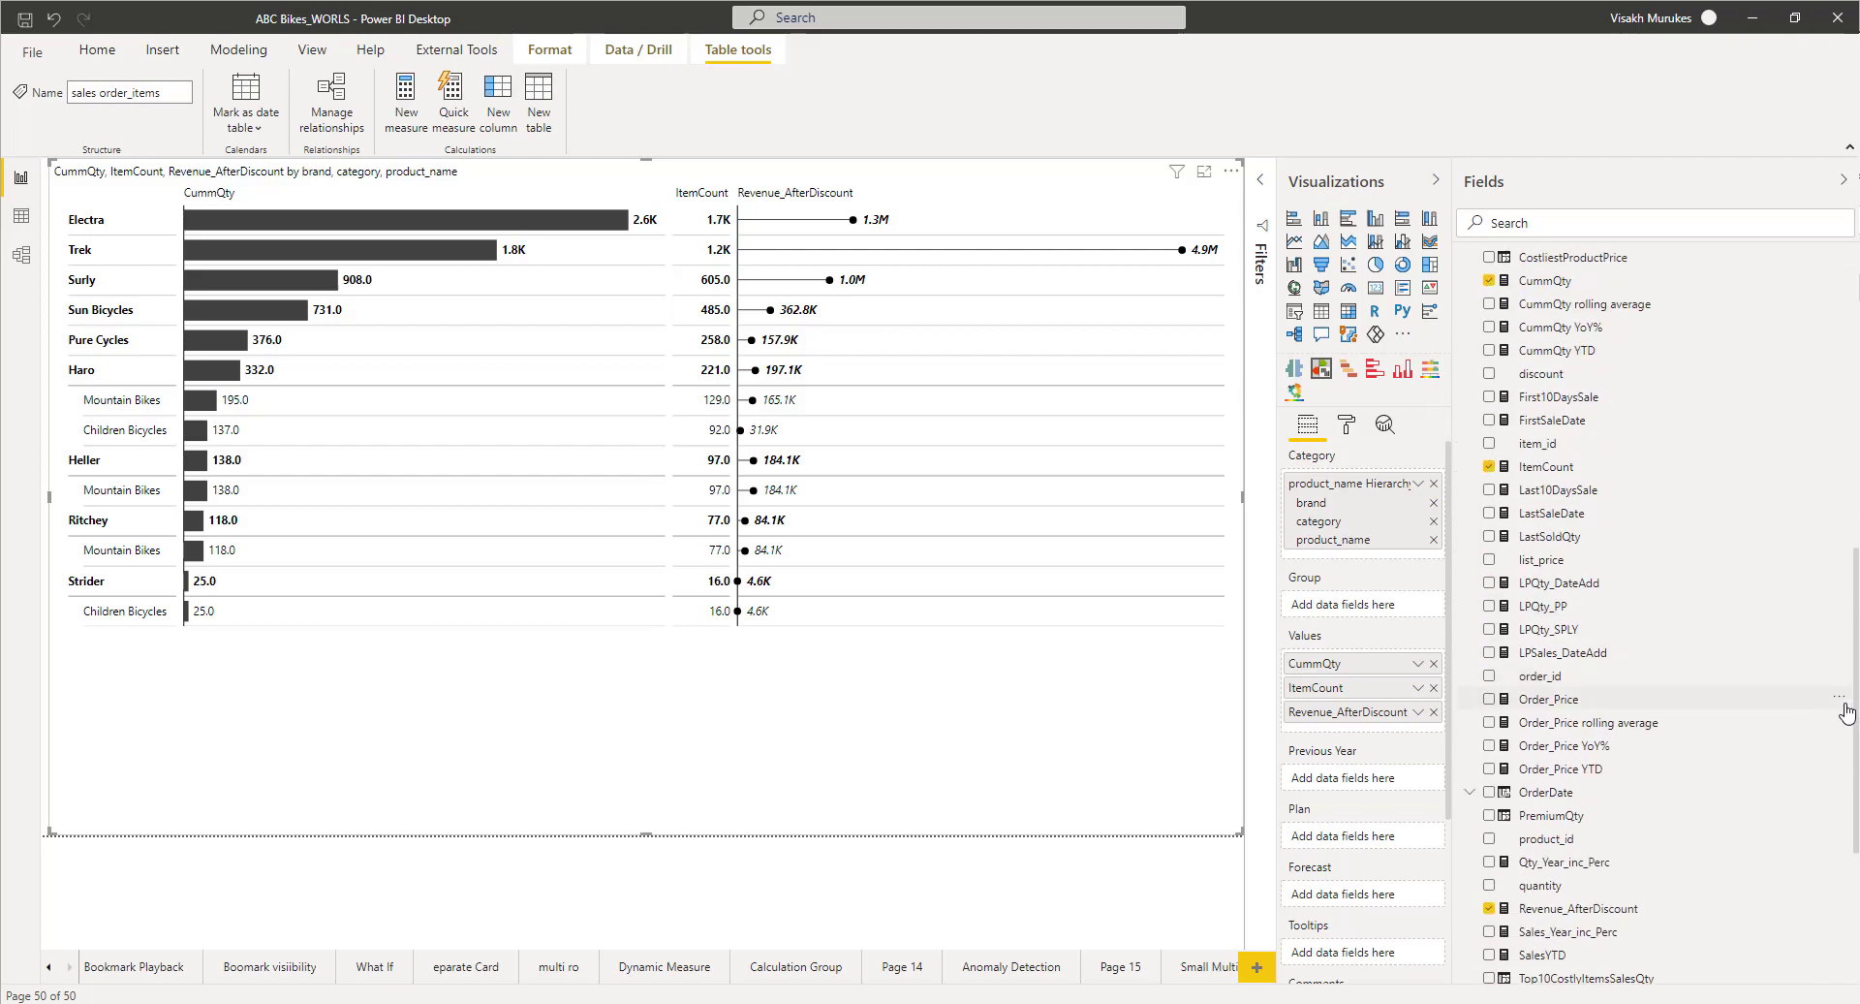
scroll(1843, 775, "down", 1)
left_click(1470, 597)
left_click_drag(1546, 644, 1366, 614)
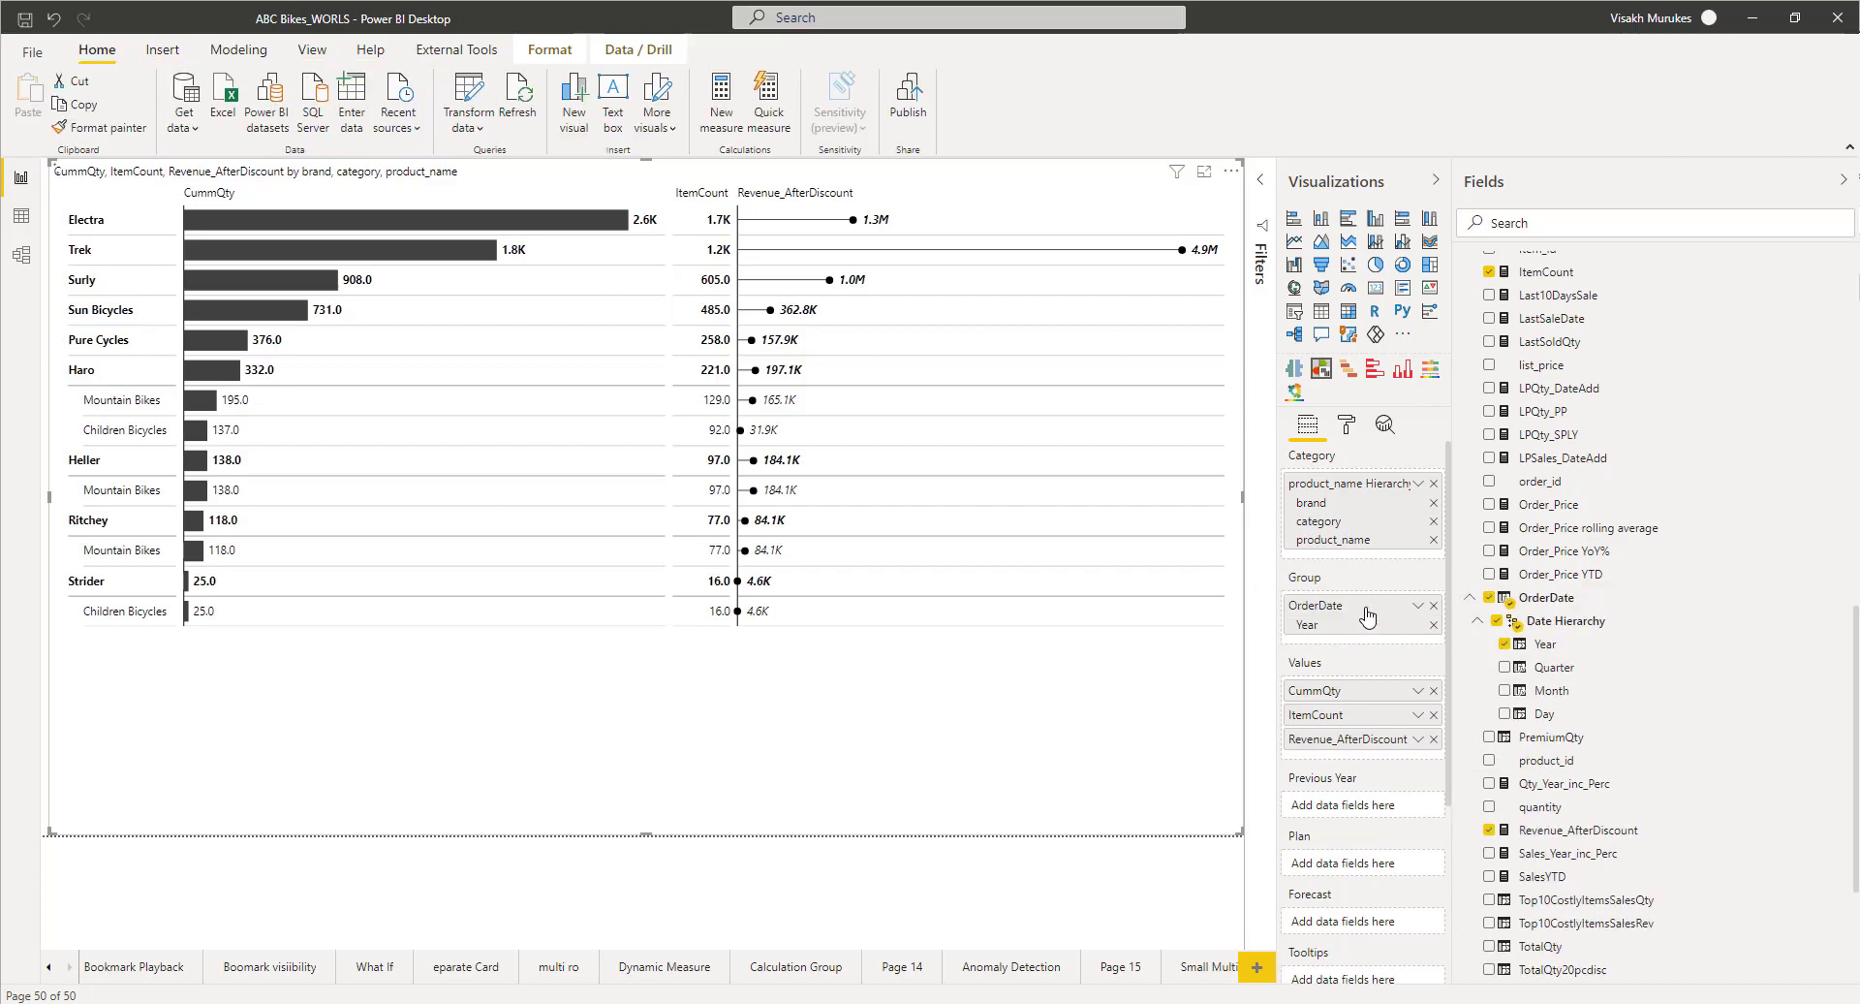
Step: Show the grand total alongside the year groups and examine its columns
mouse_move(637, 201)
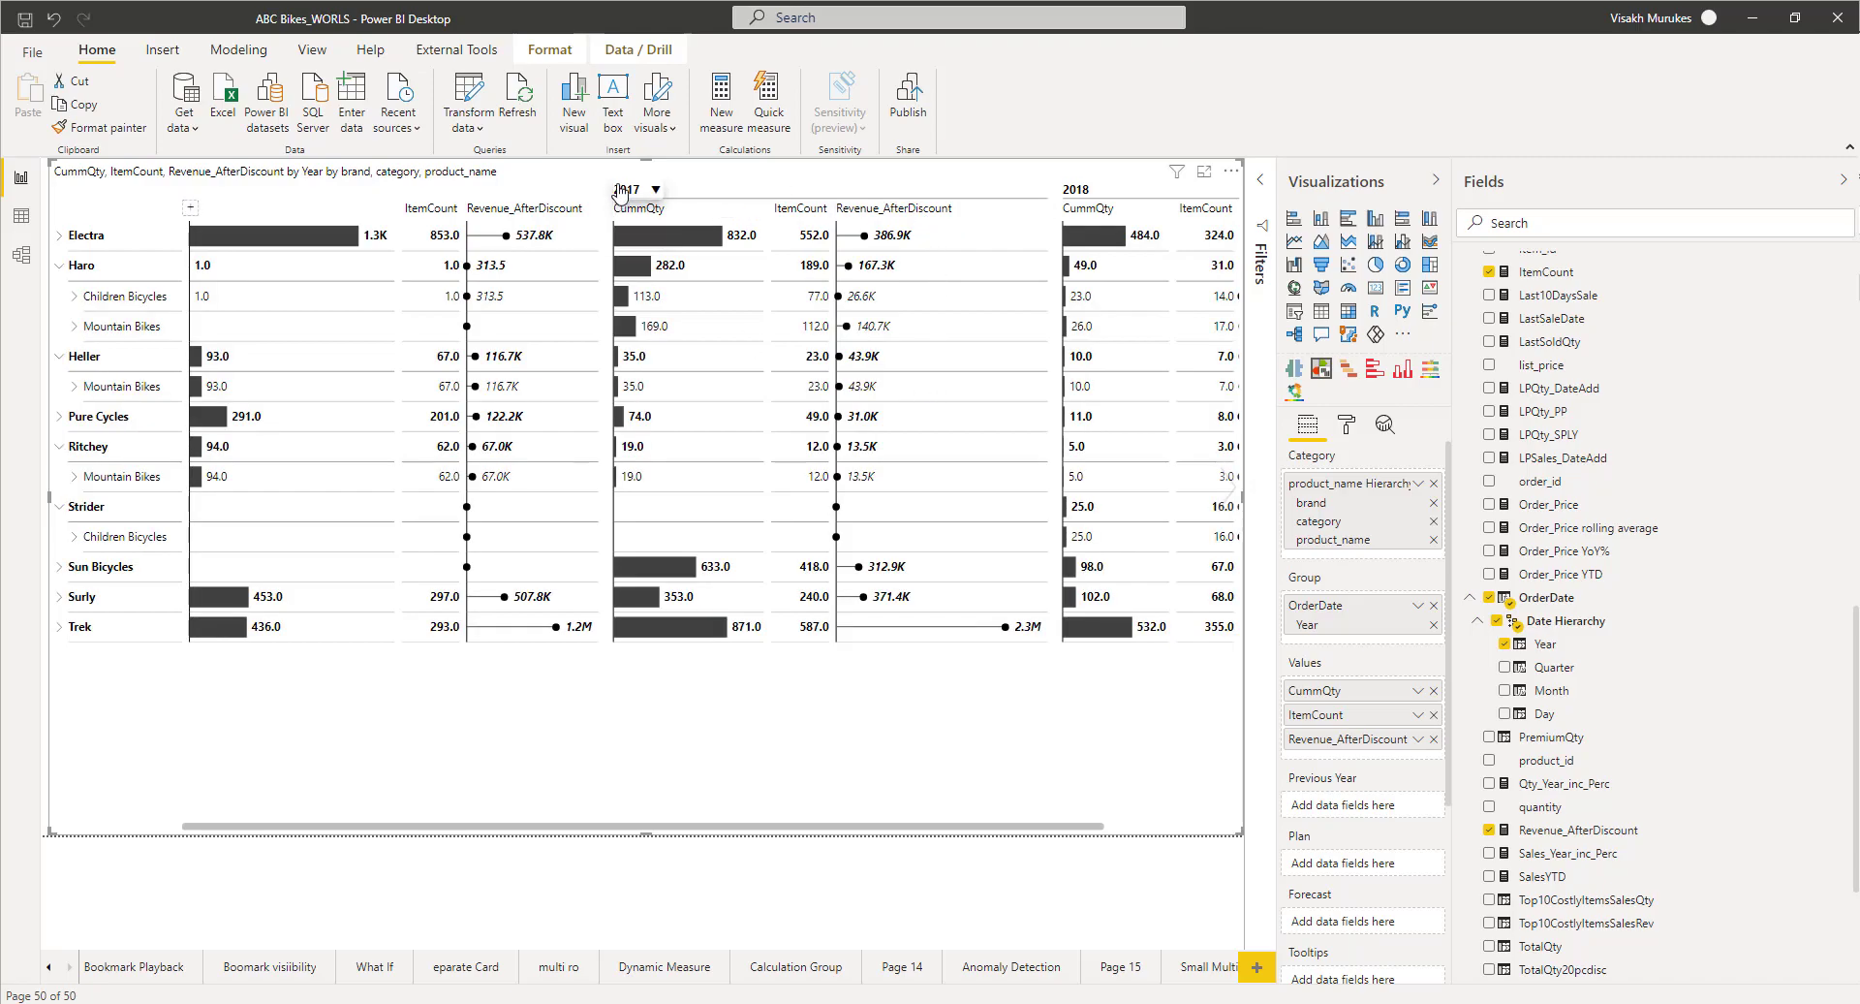
left_click_drag(759, 826, 1015, 839)
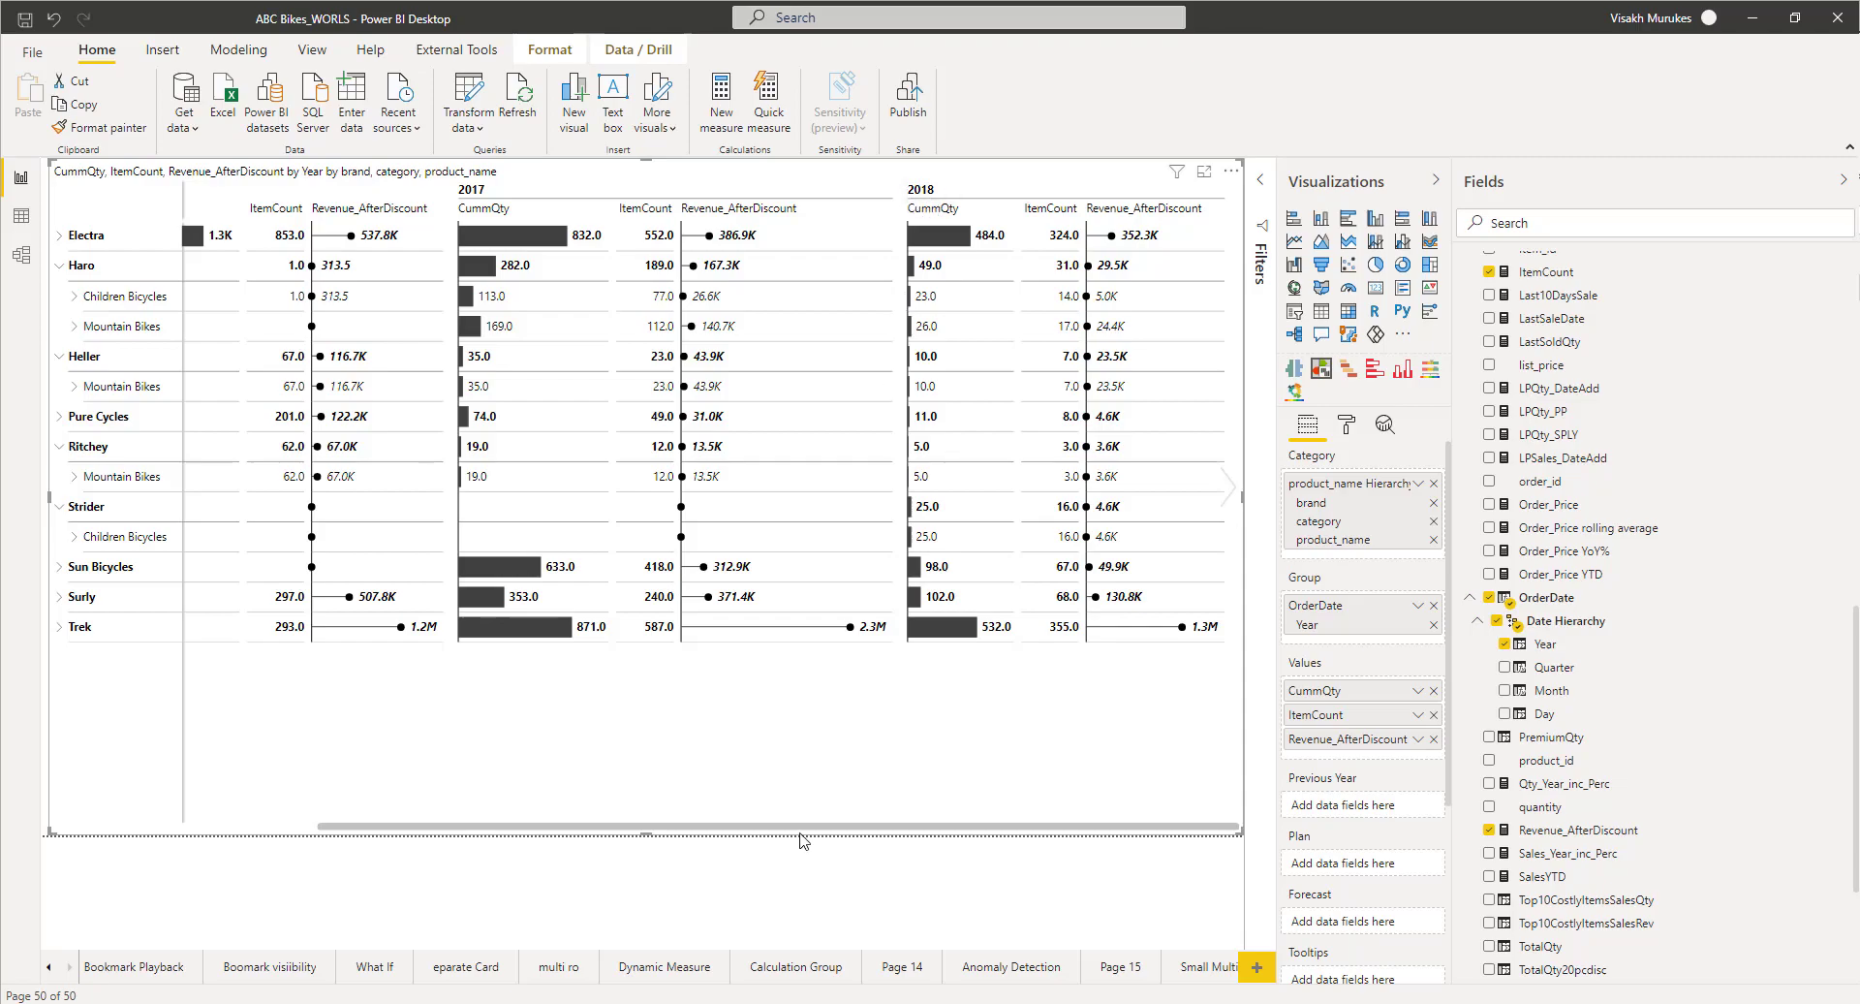
left_click_drag(797, 831, 661, 831)
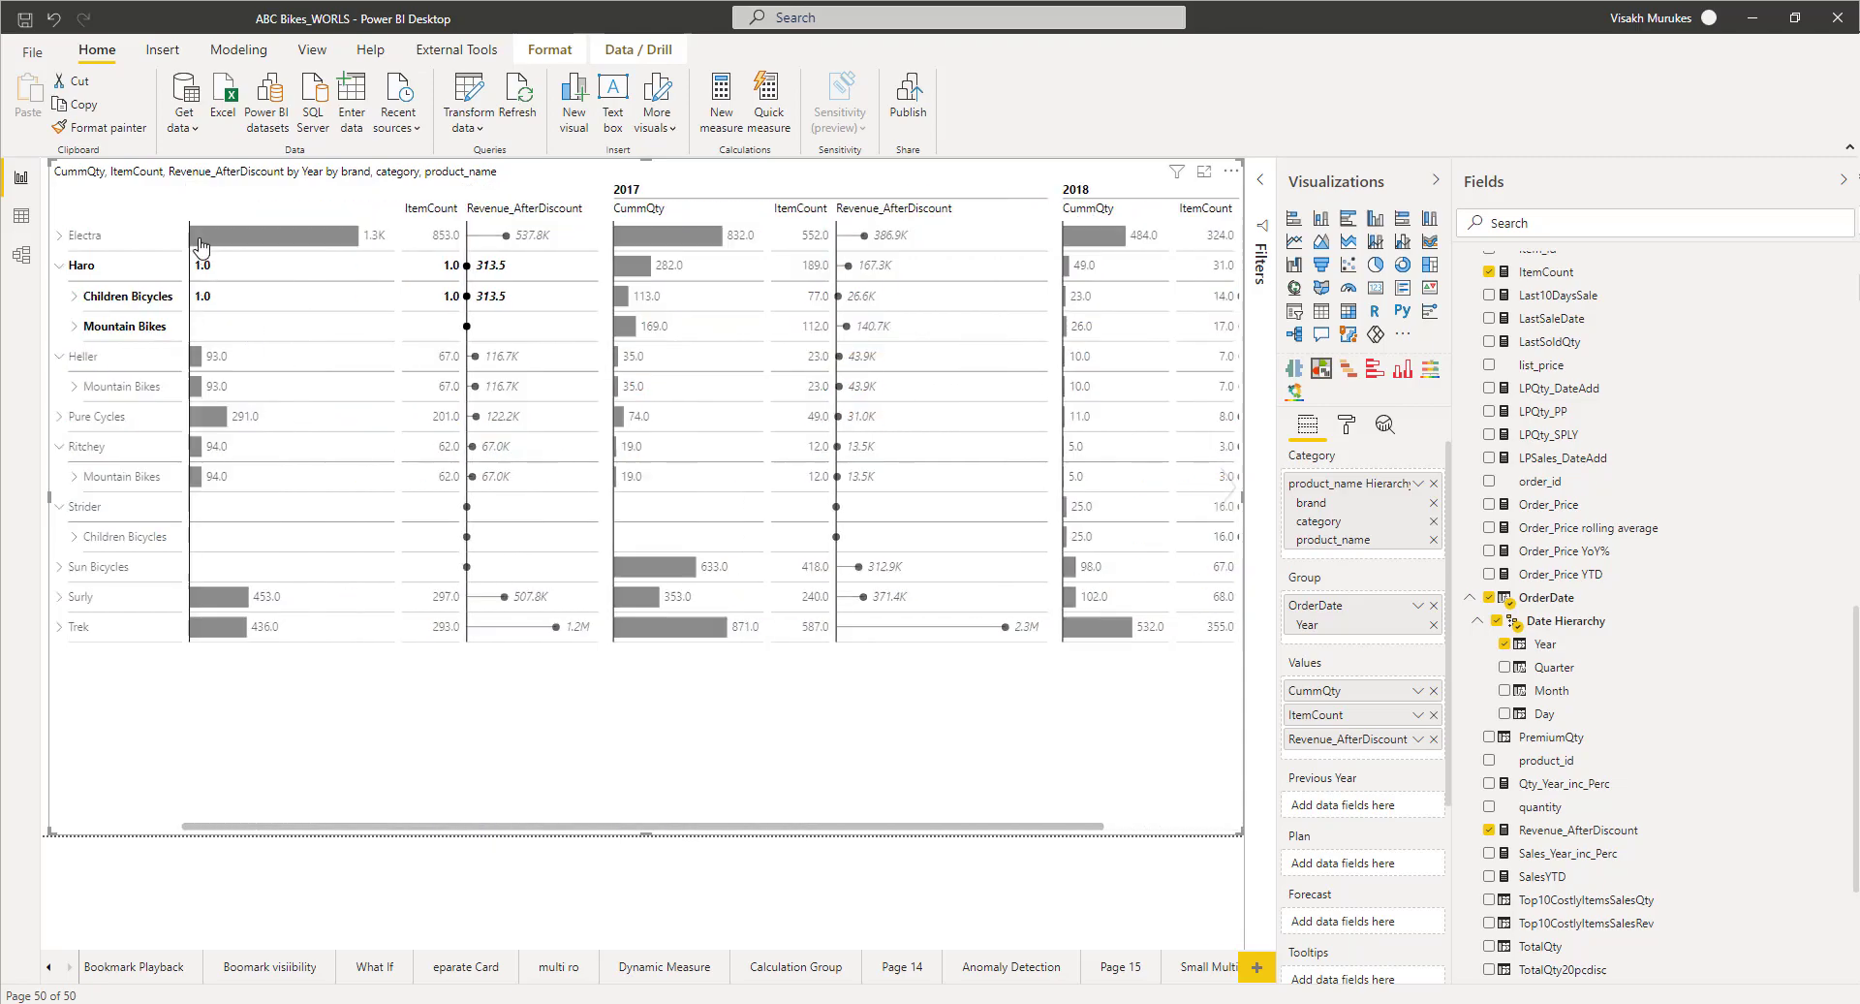
left_click(193, 208)
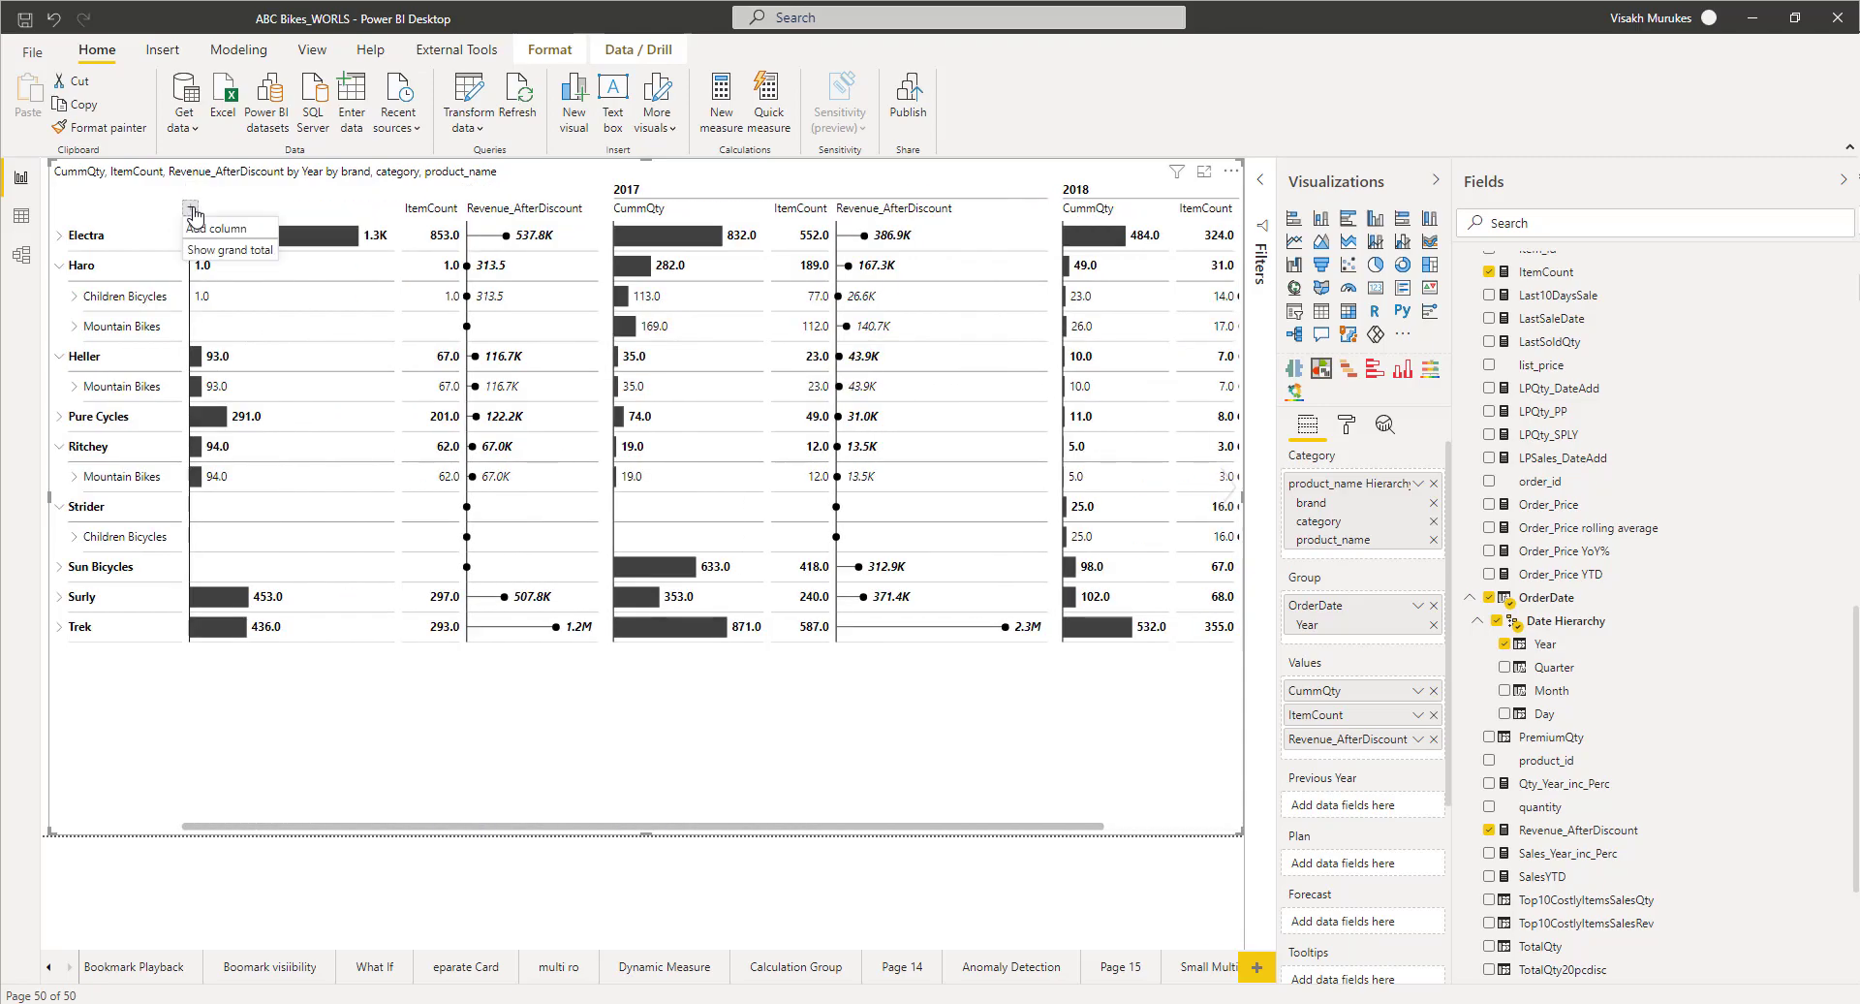
left_click(225, 252)
left_click_drag(643, 830, 934, 560)
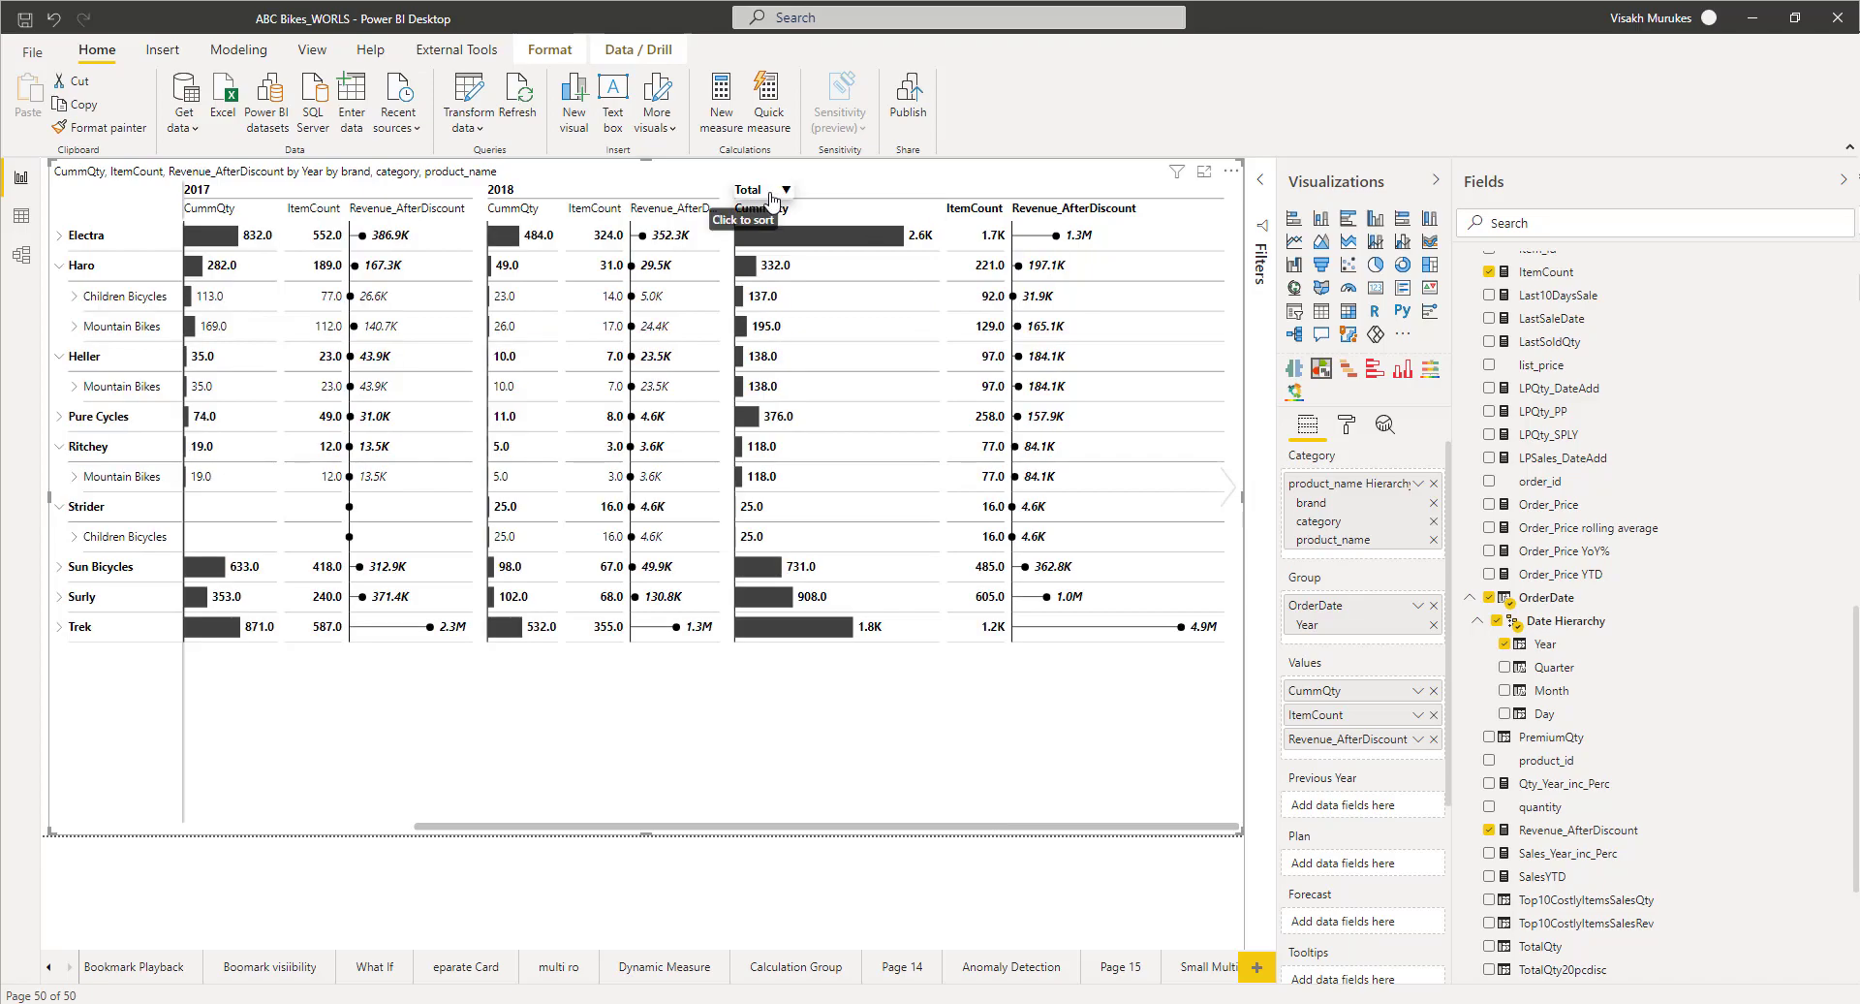
left_click_drag(812, 826, 339, 243)
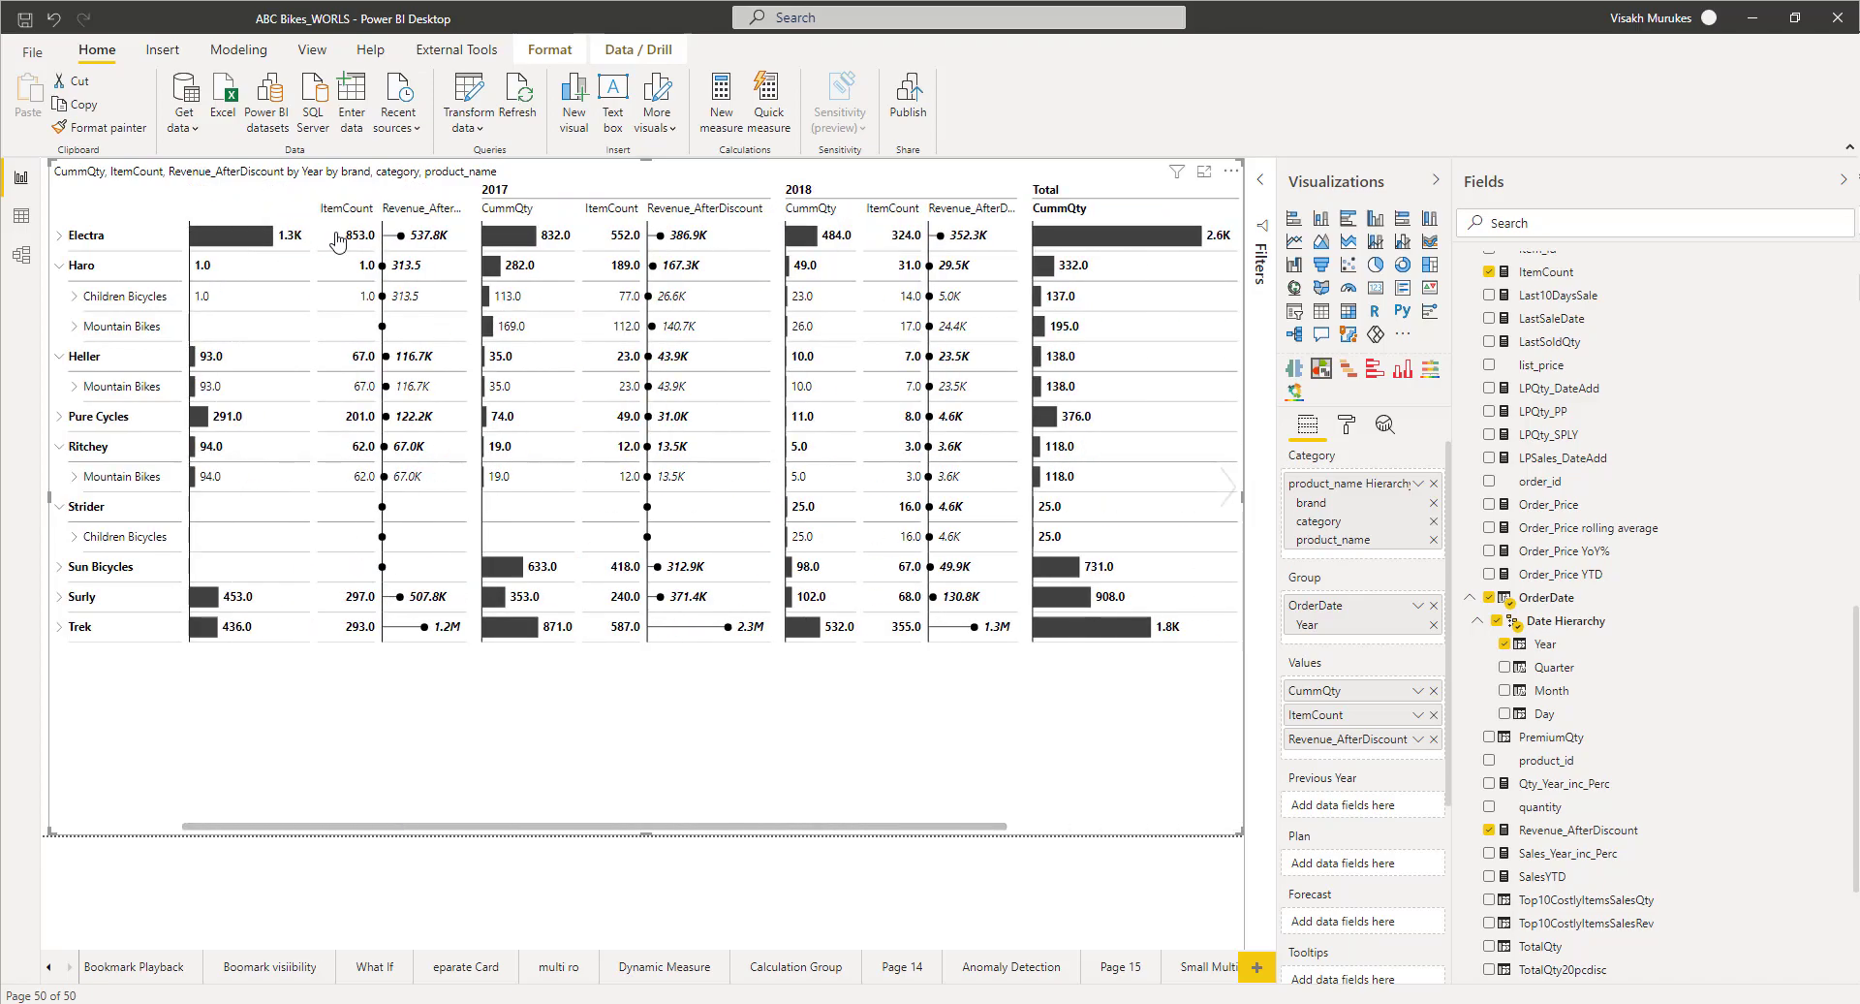
Step: Rename the CummQty column under 2017 as Order Qty
left_click(568, 209)
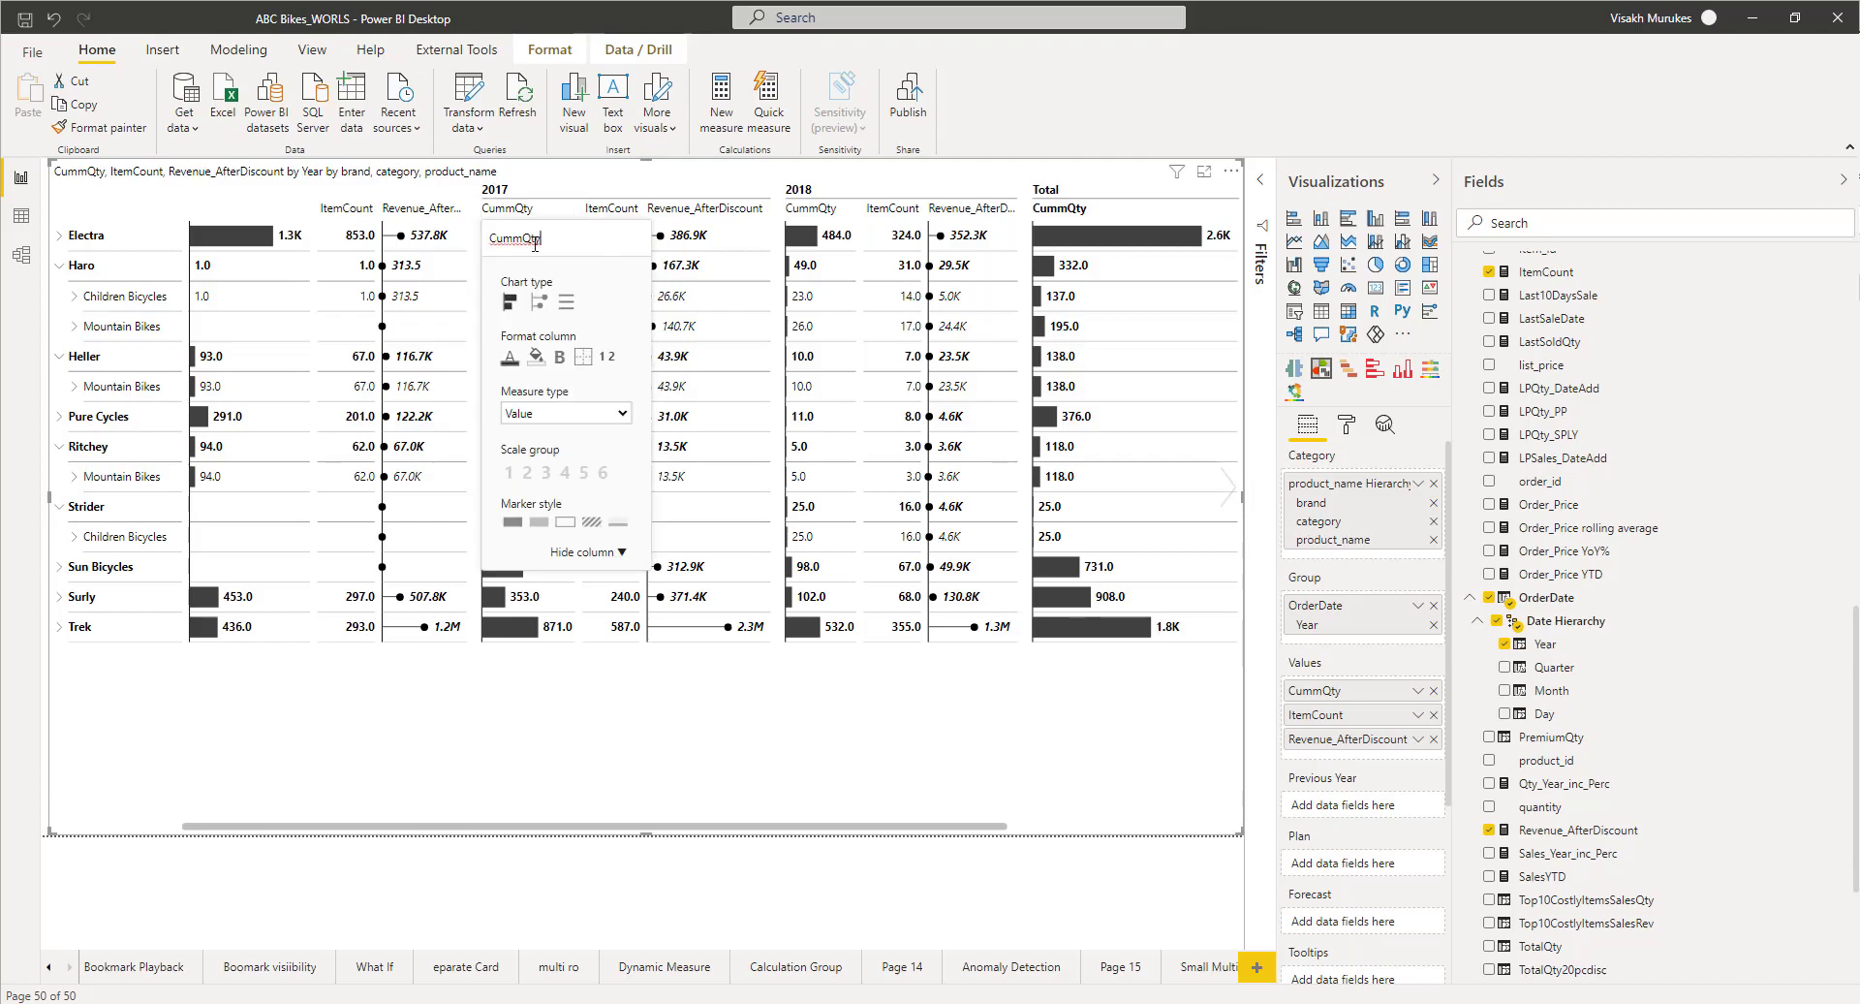
left_click_drag(544, 242, 426, 242)
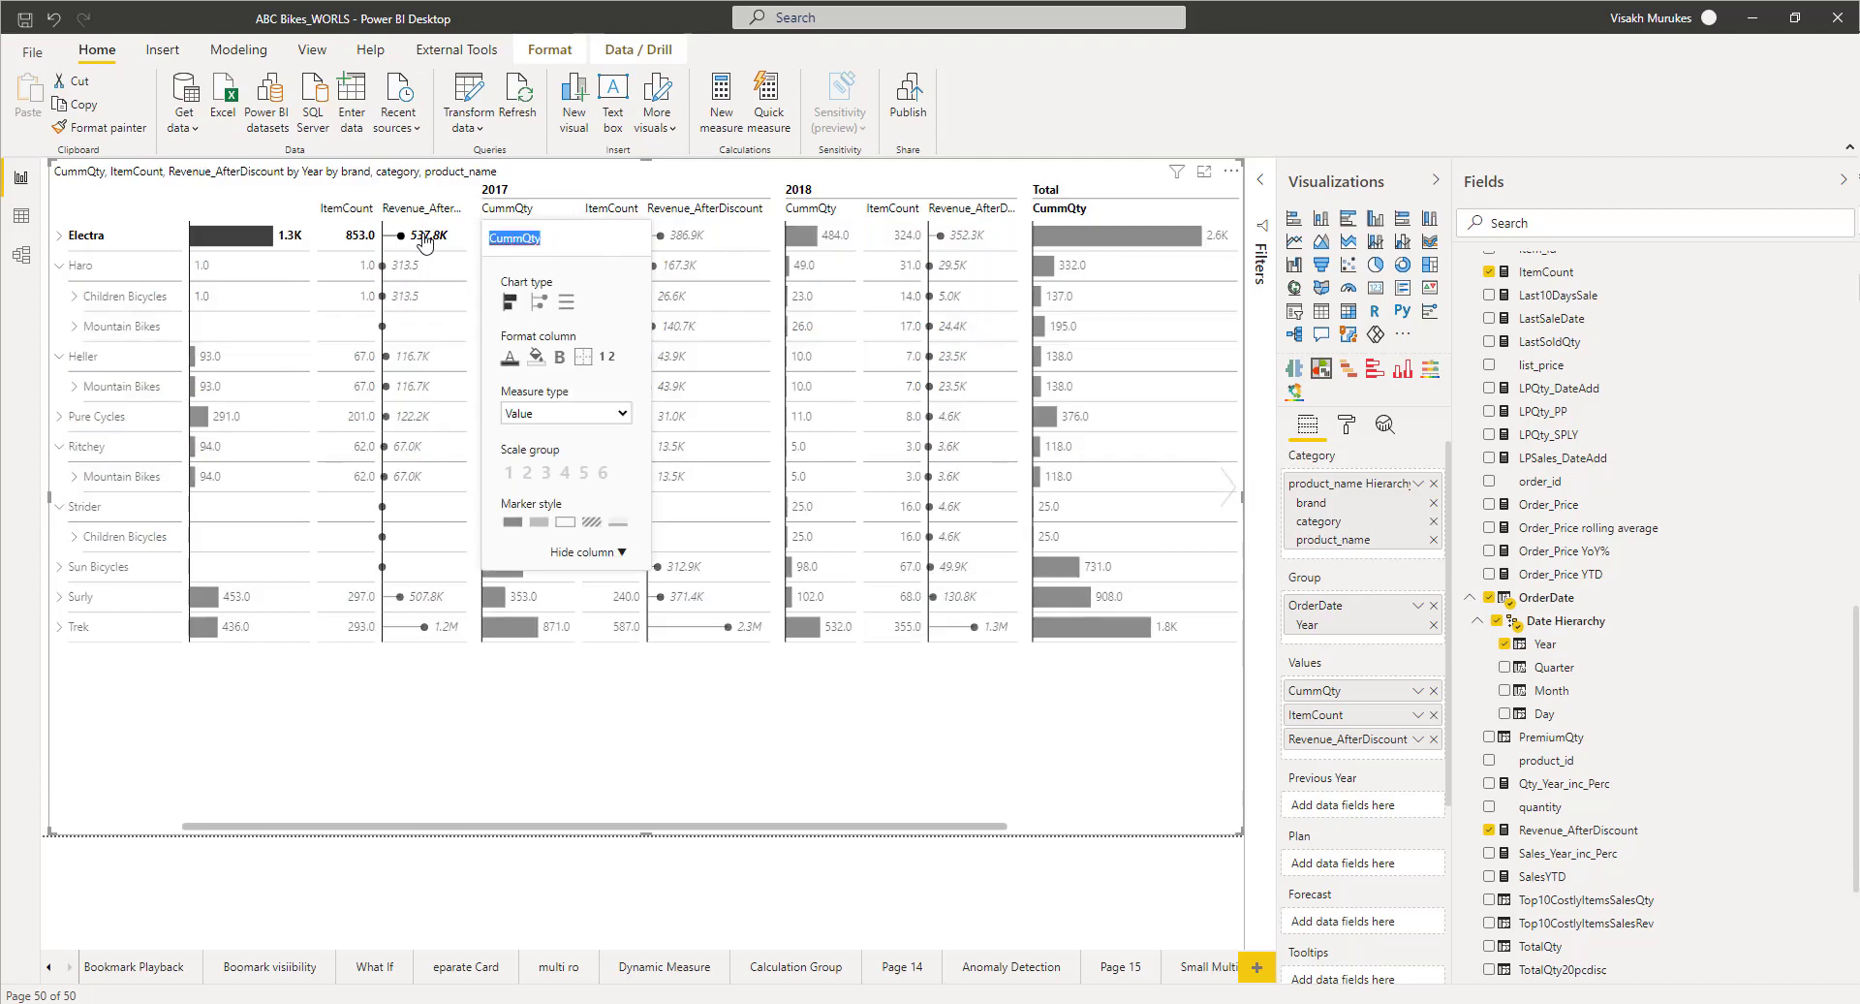
type("Order Qty")
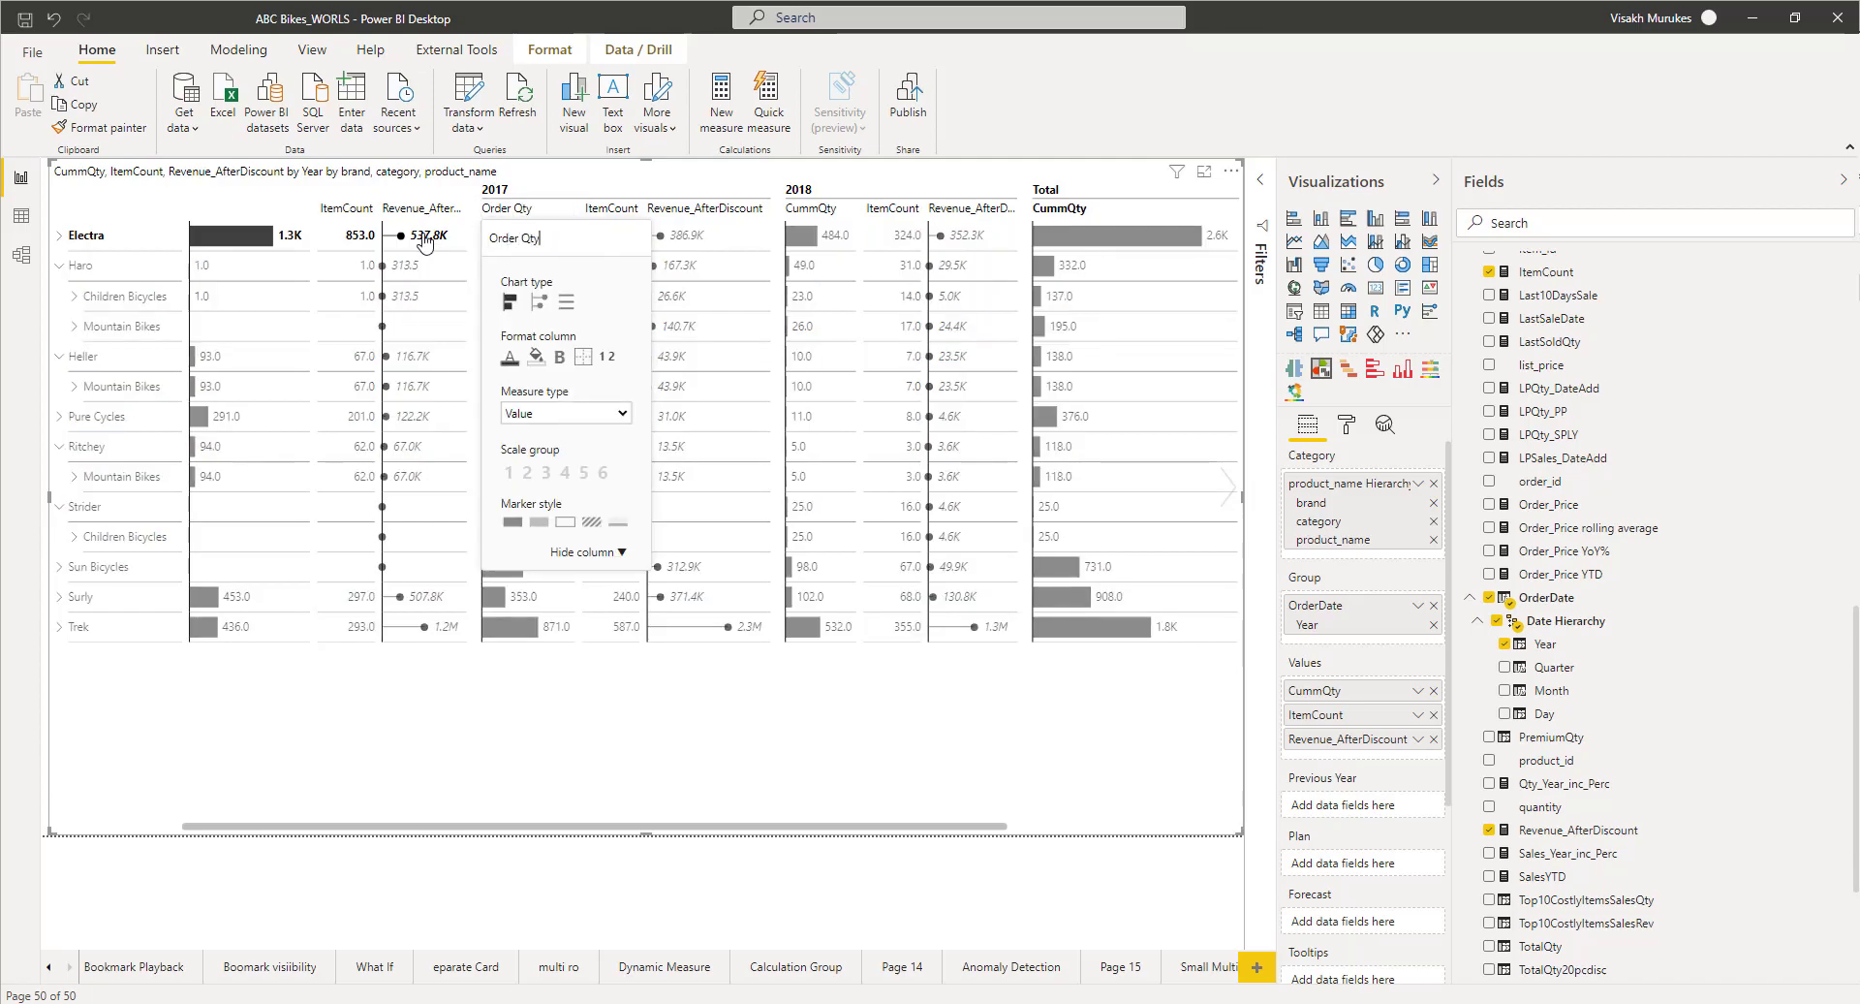
key("Return")
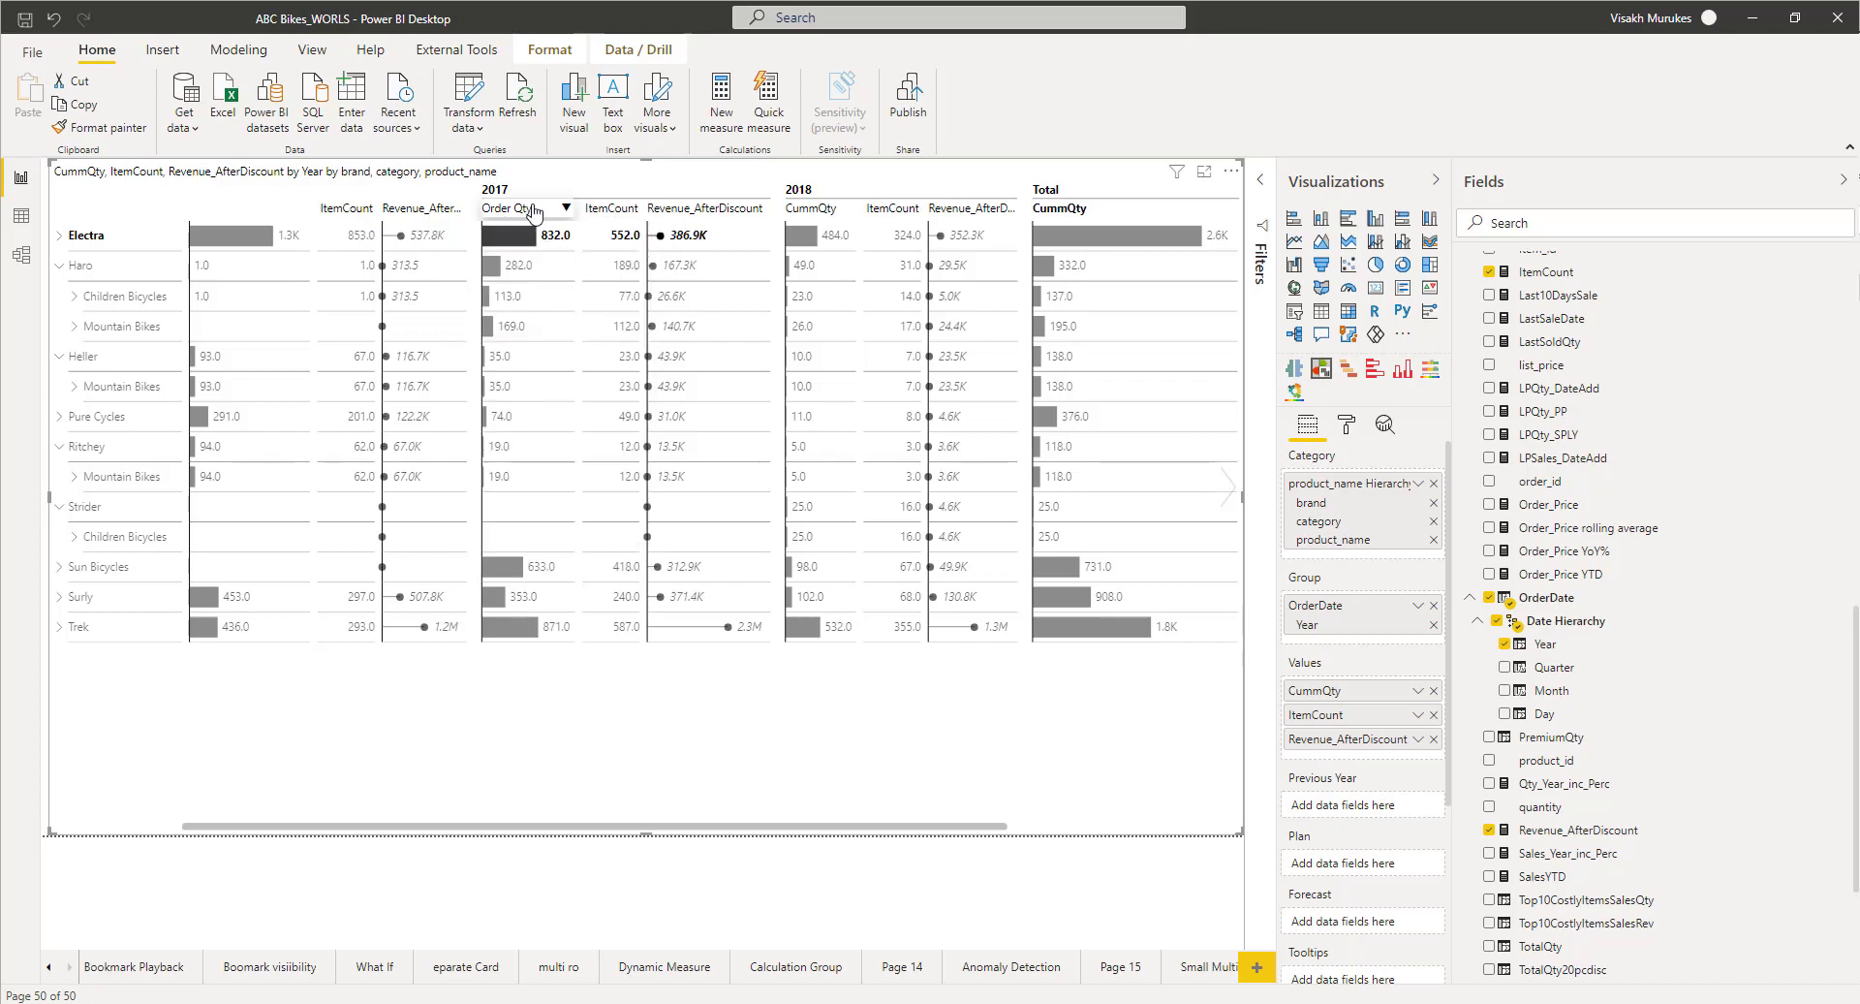
left_click(562, 209)
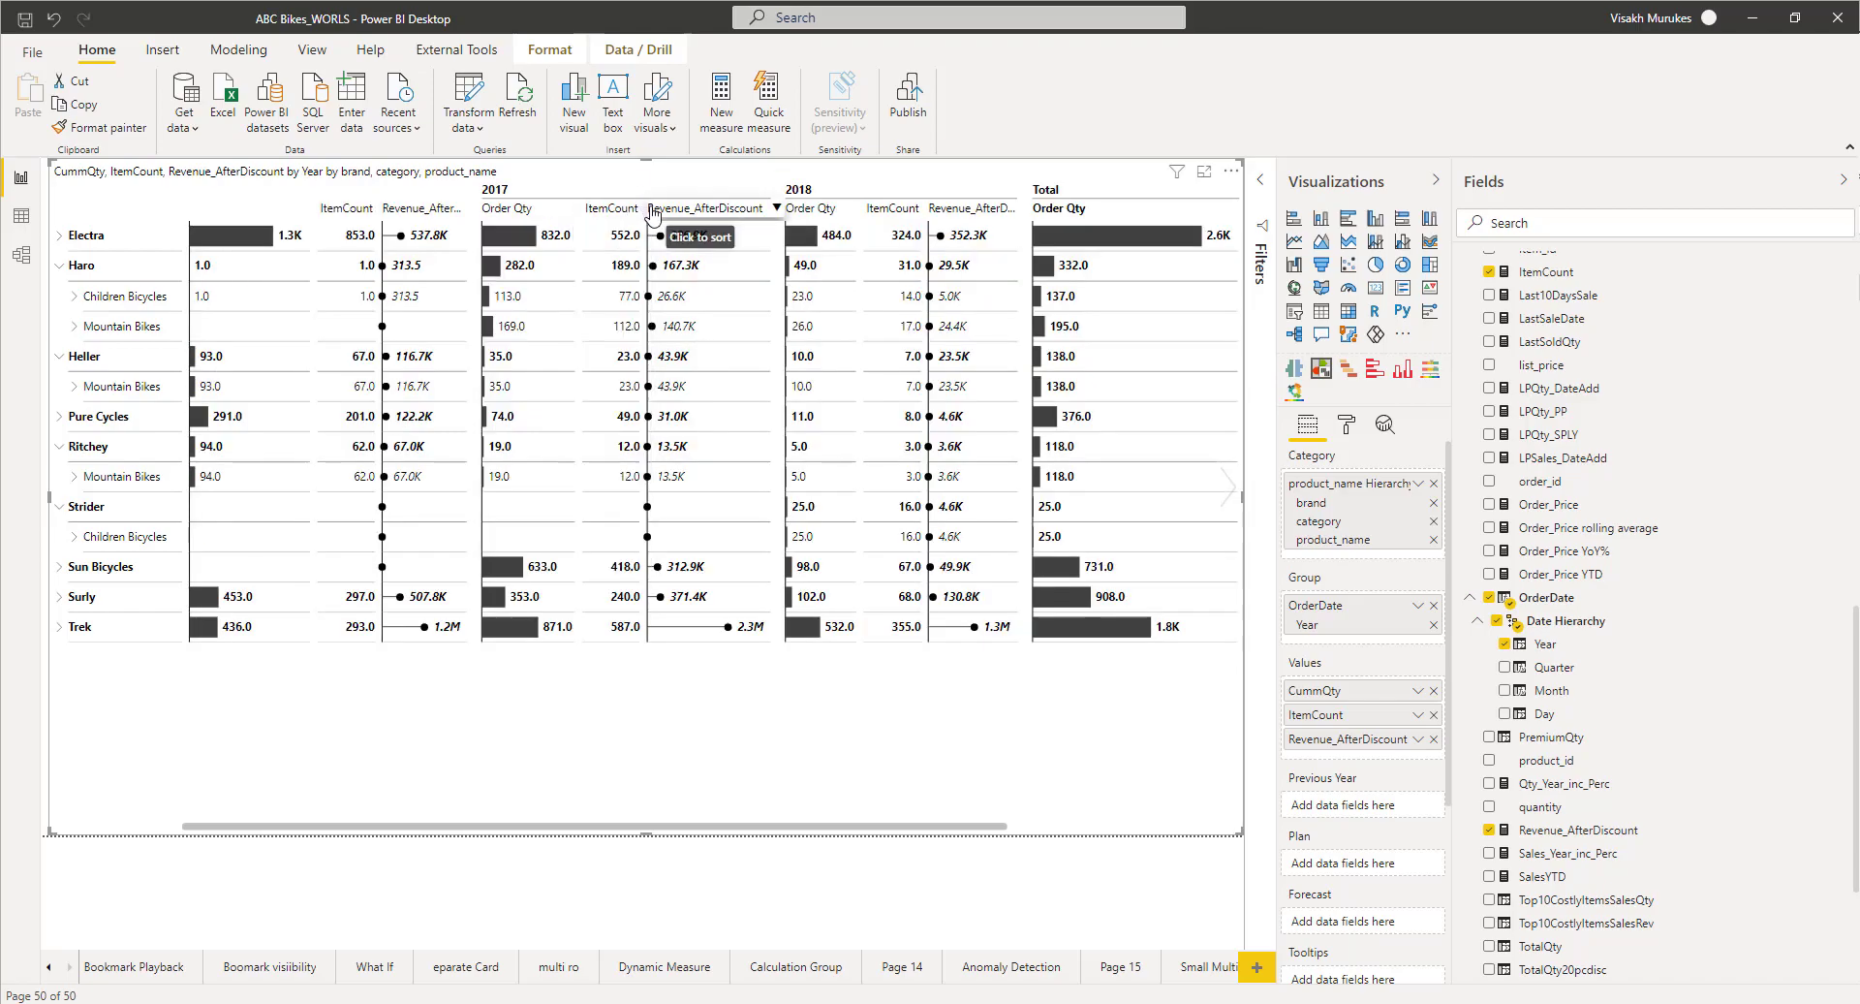
Step: Try to rename the ItemCount column under 2017 as Items Ordered
left_click(647, 214)
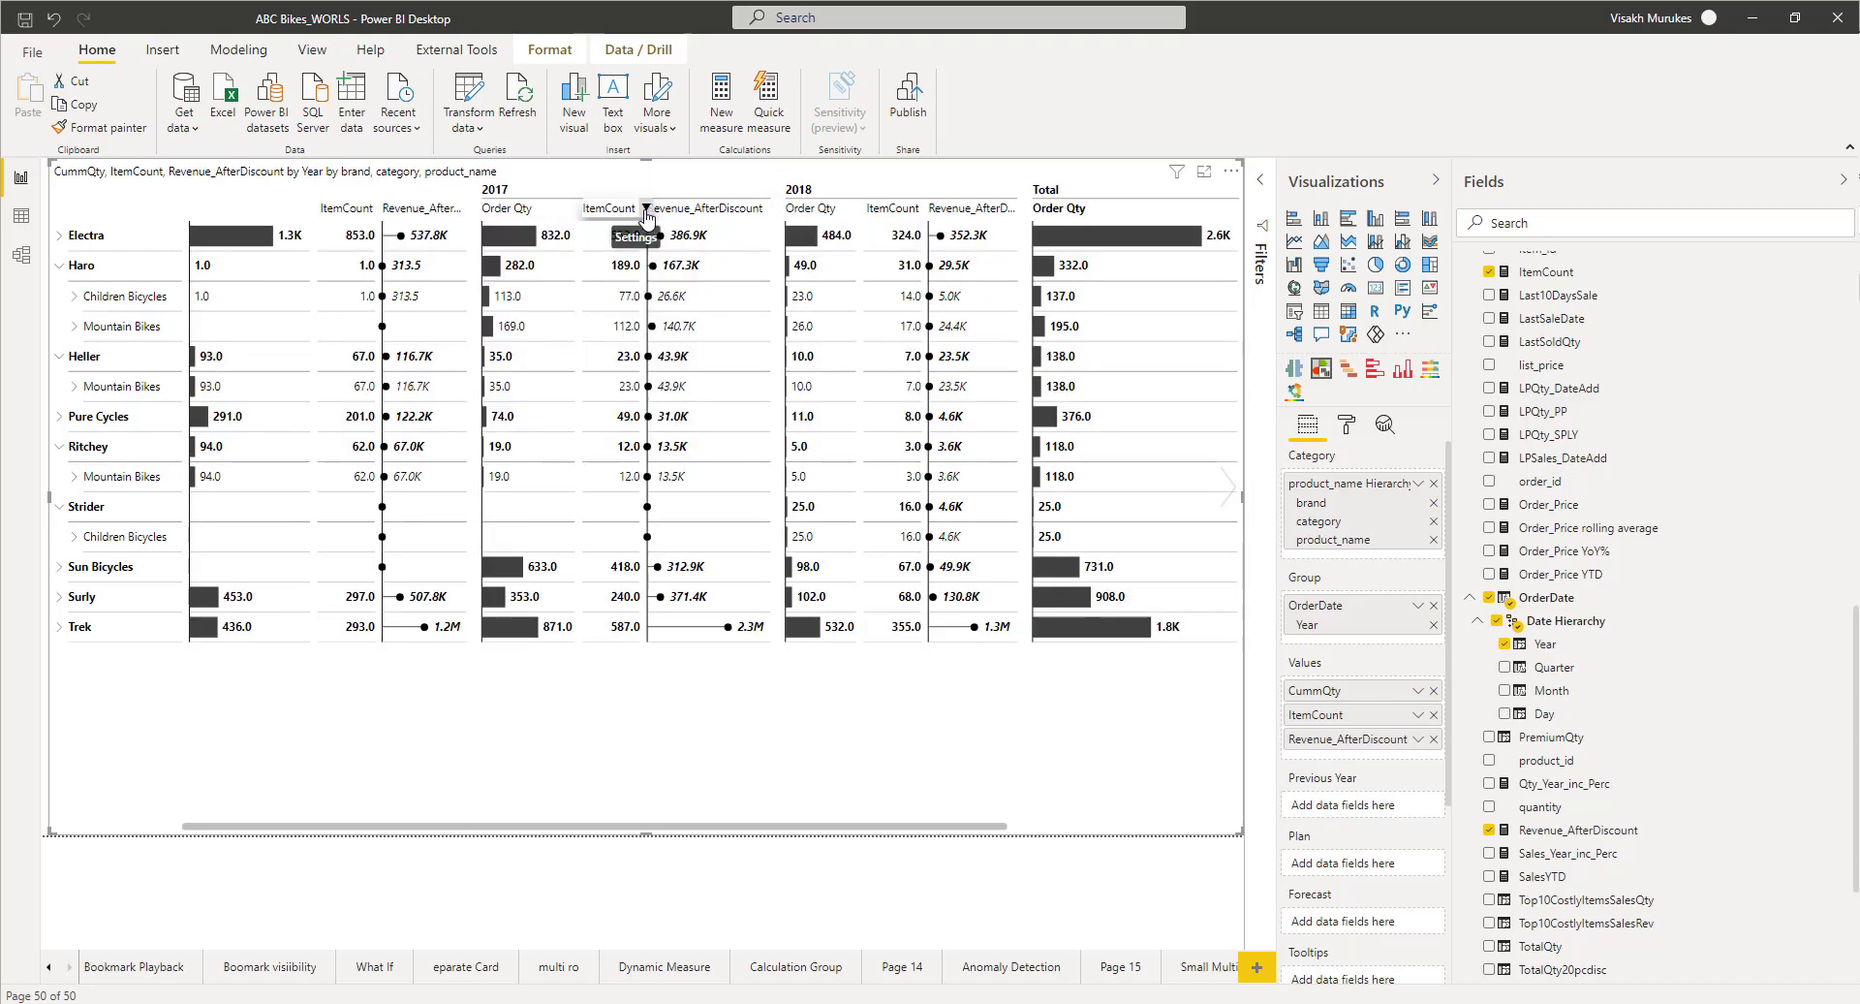
type("Items Ordered")
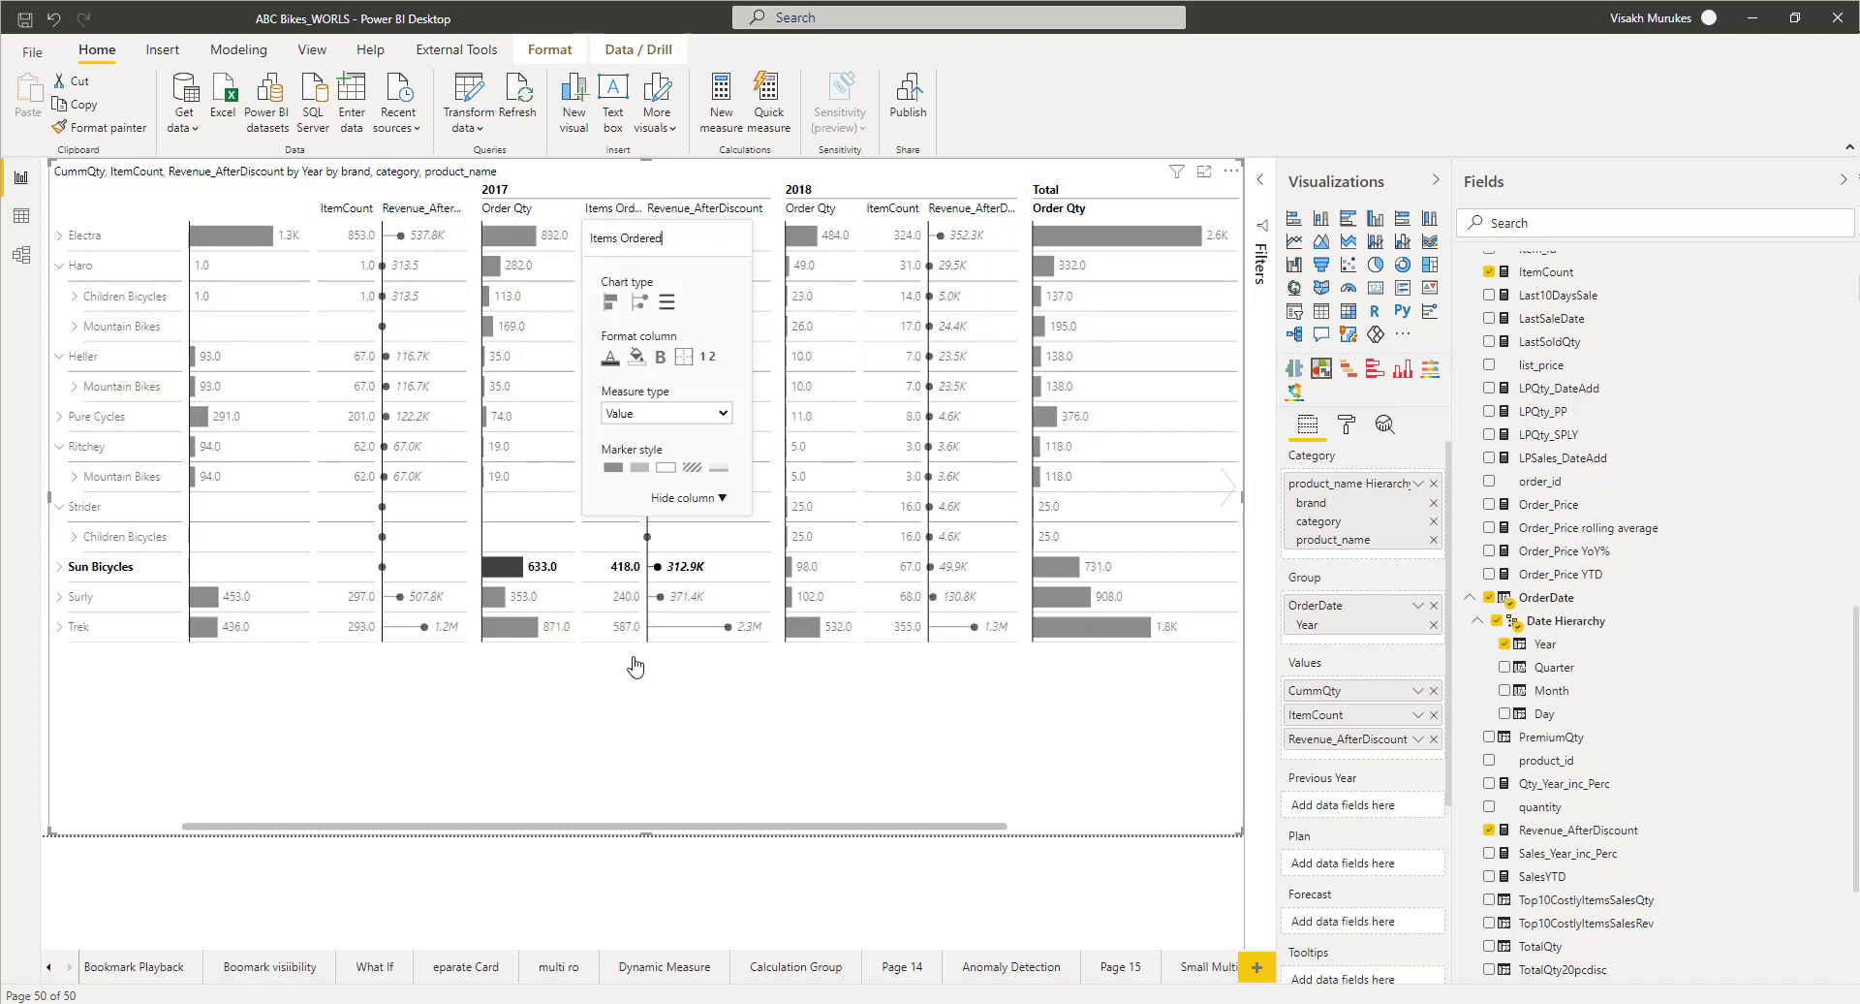
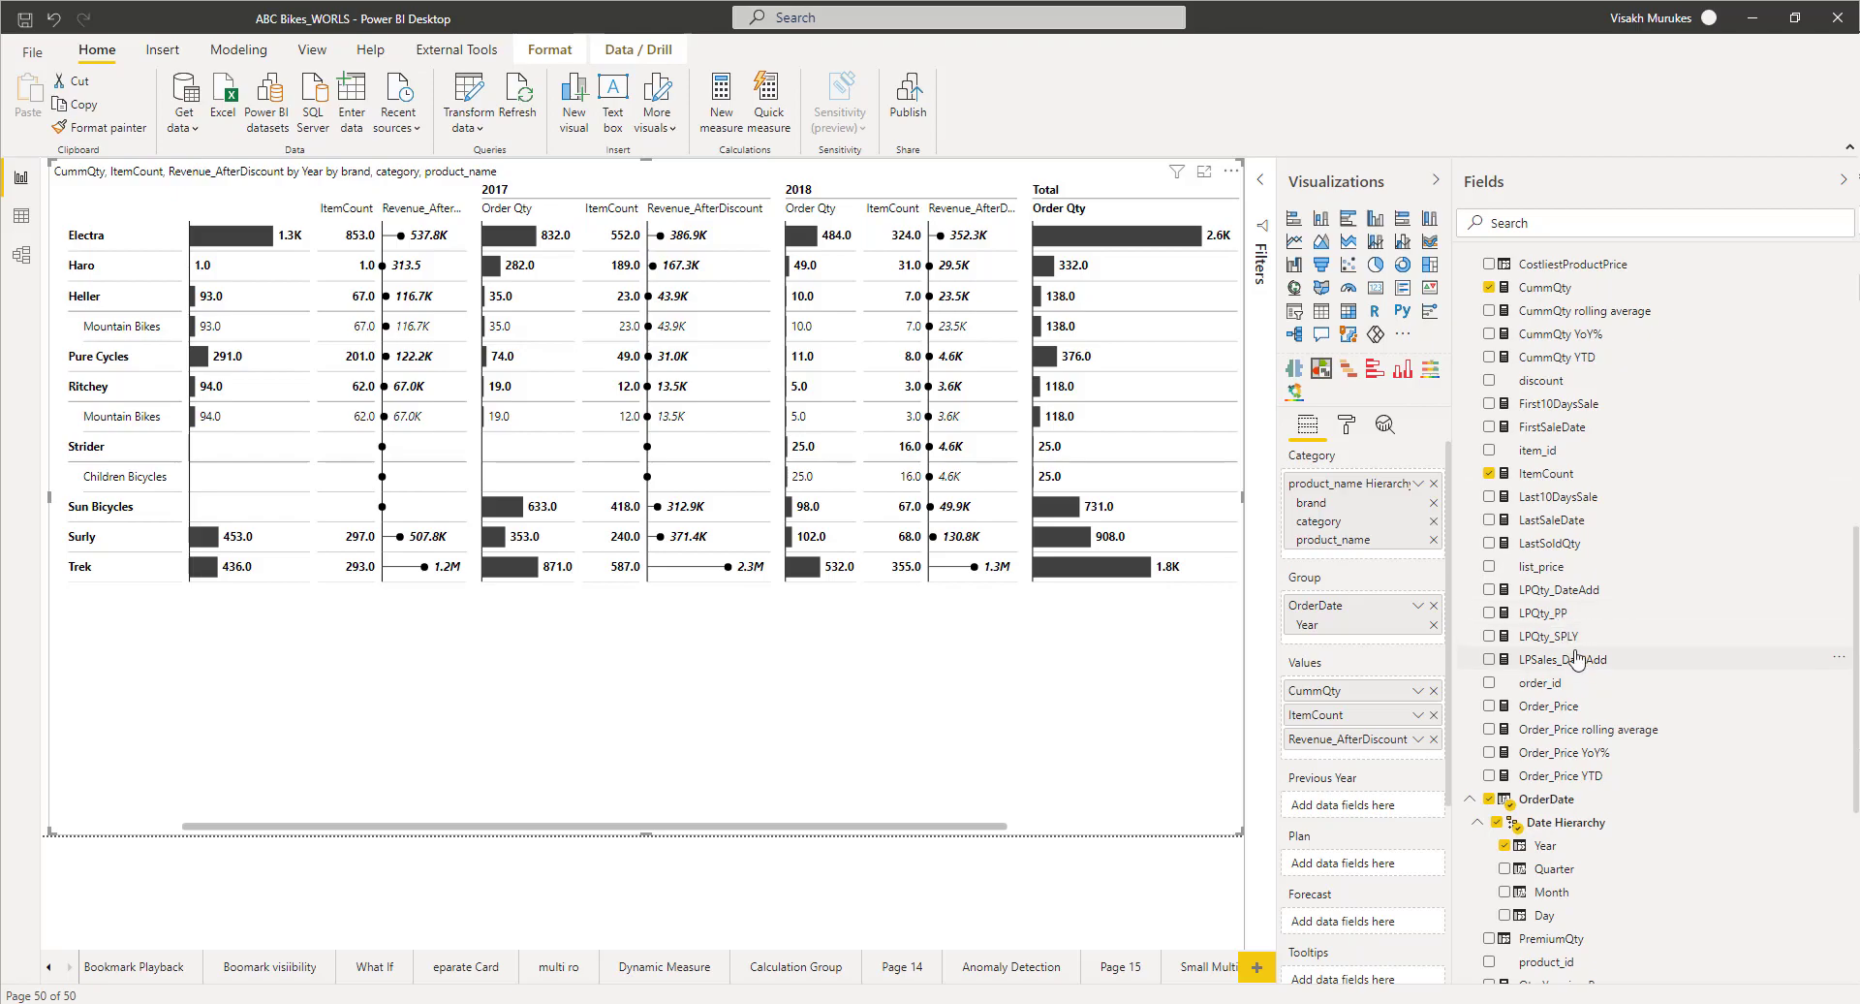
Step: Add LPQty_SPLY as the Previous Year measure and examine the variance columns for Electra
left_click_drag(1561, 640, 1382, 814)
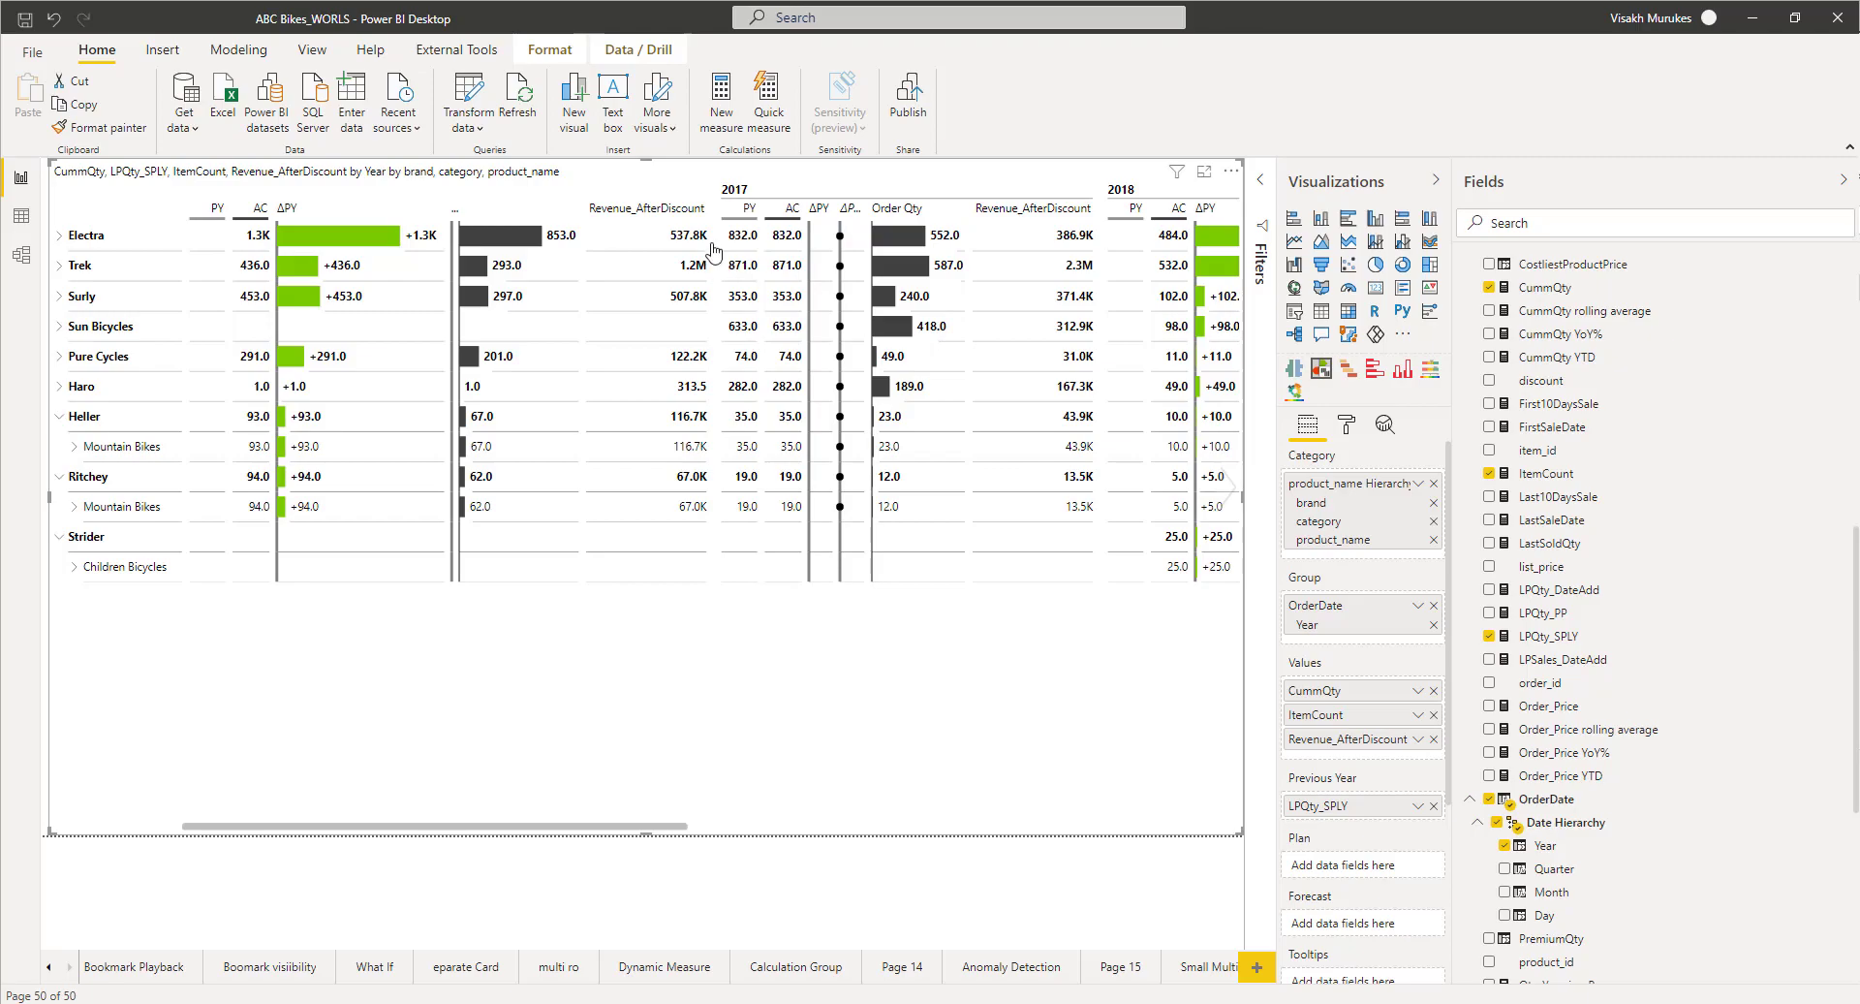
mouse_move(742, 242)
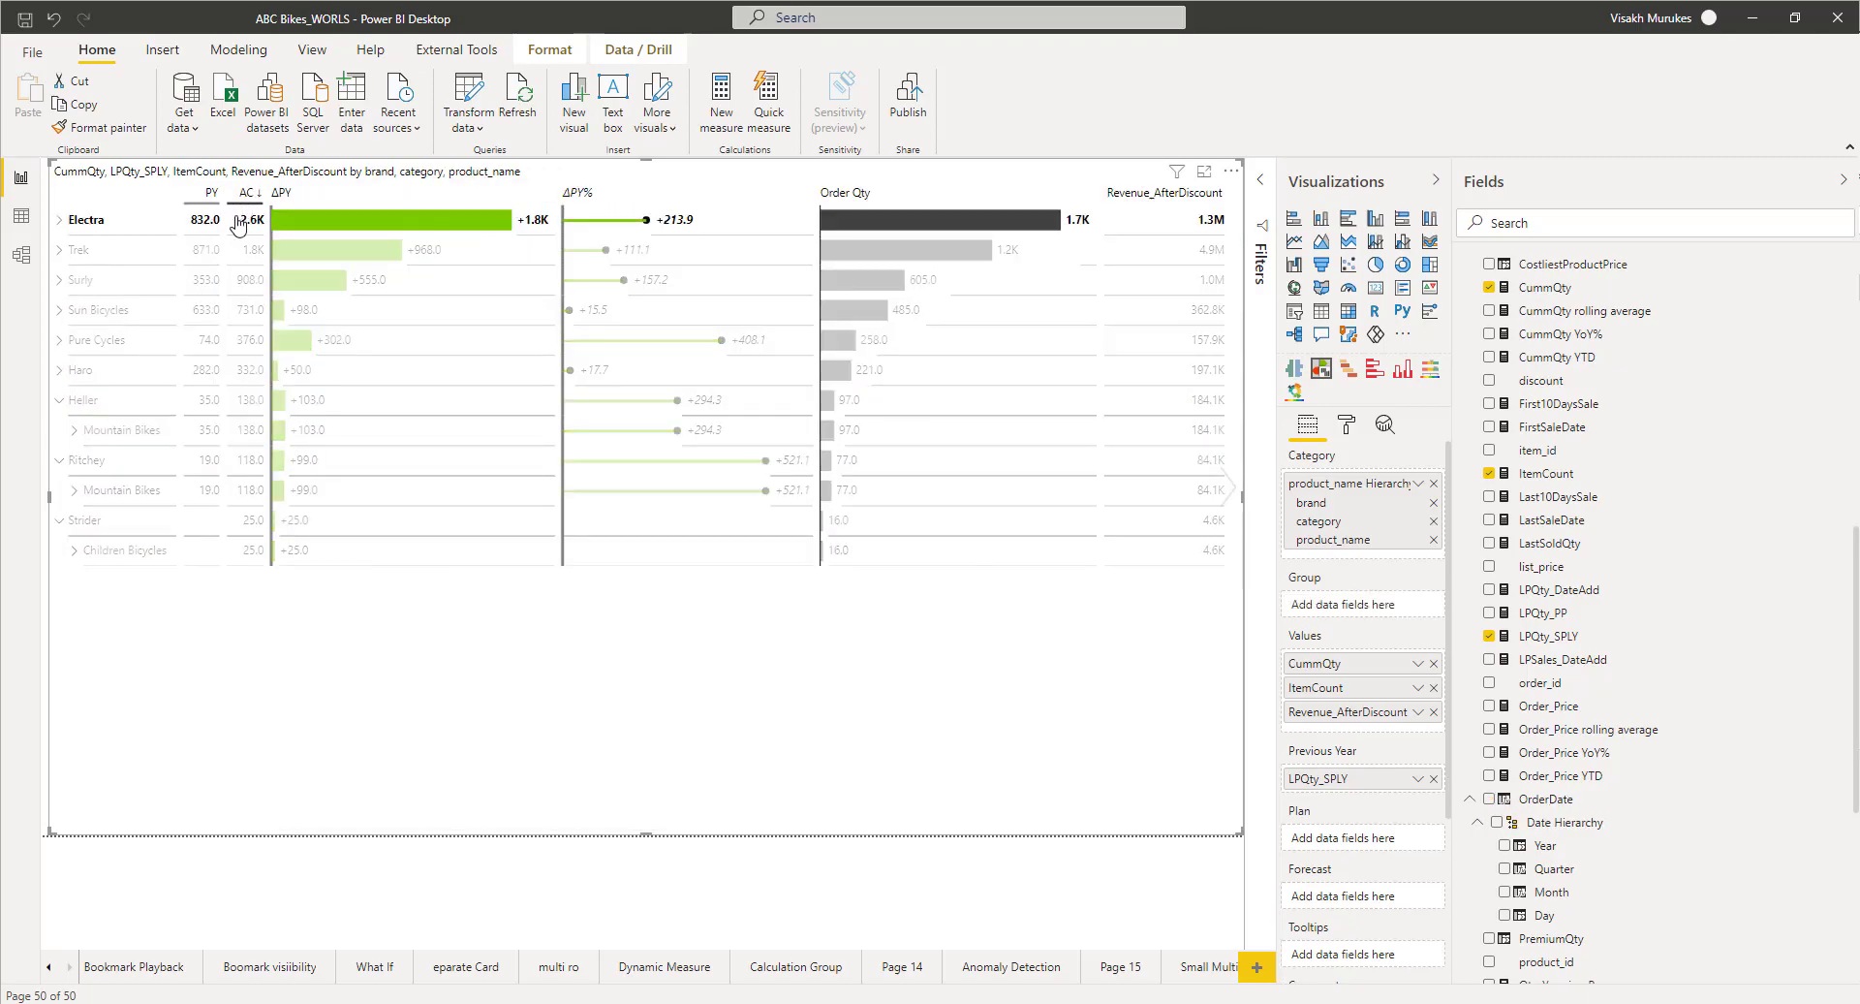
mouse_move(257, 226)
mouse_move(622, 230)
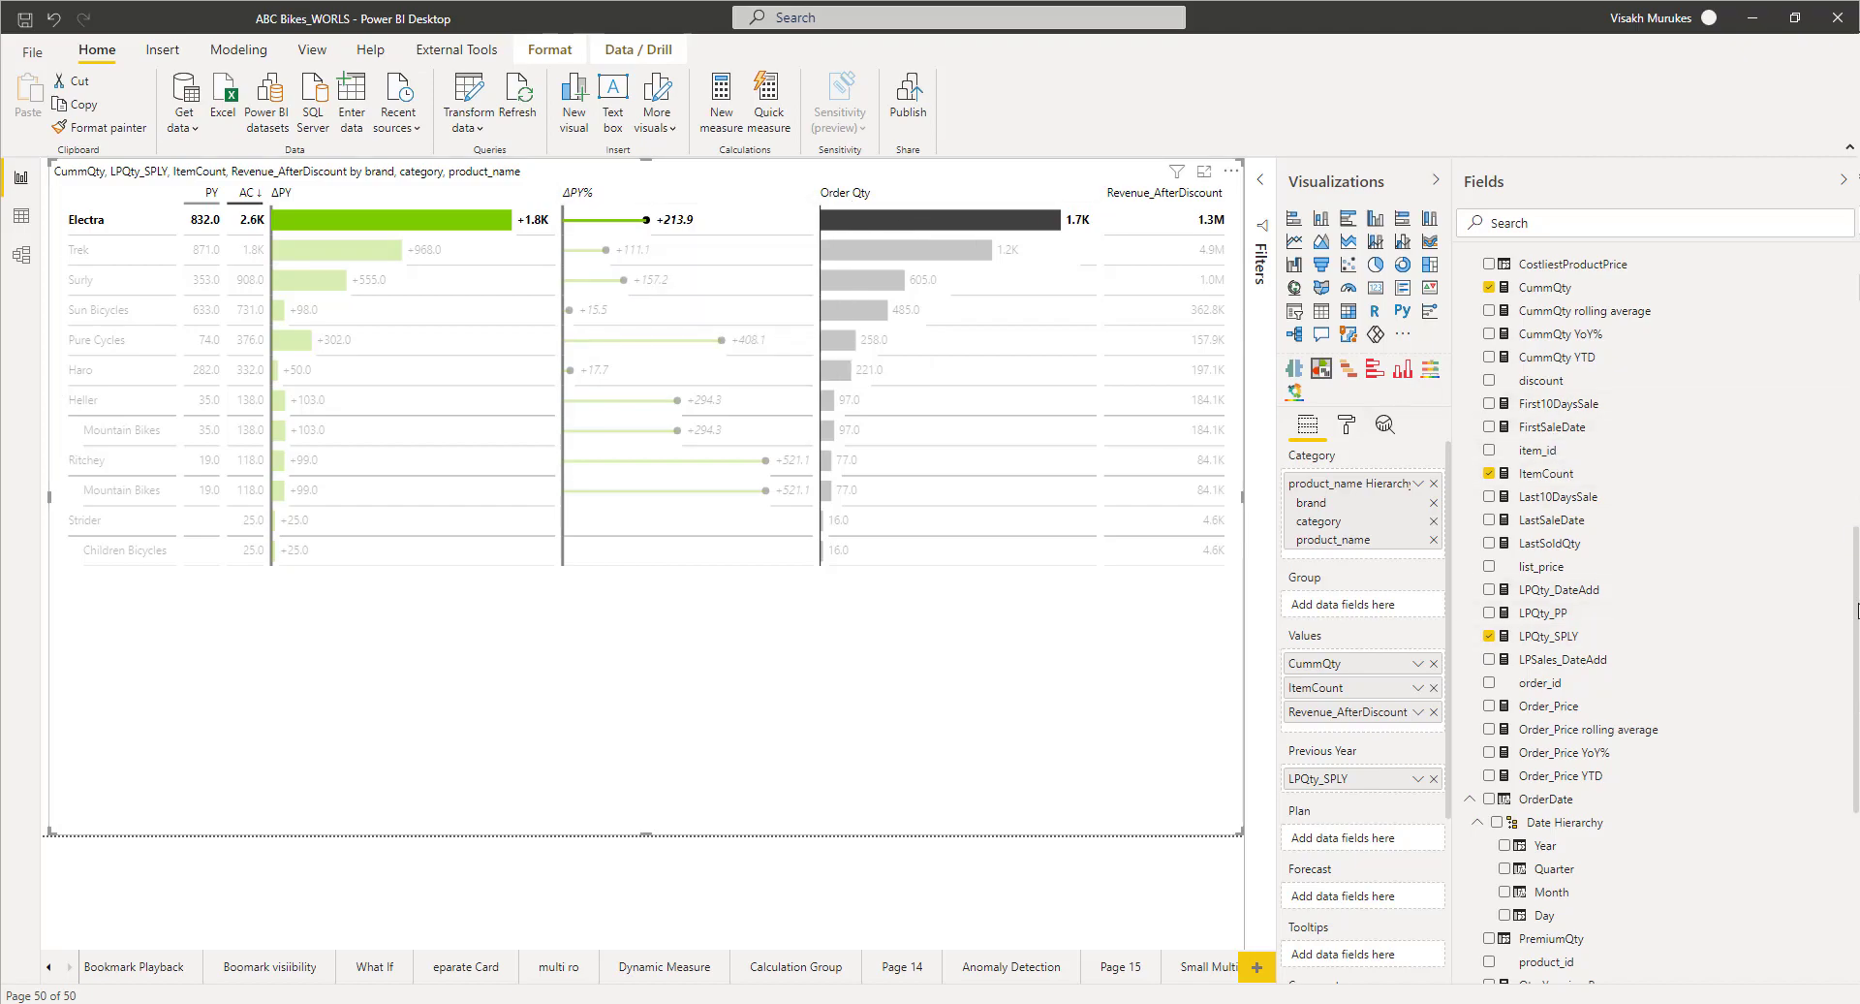
Step: Group the visual by OrderDate Year again and show the ΔPY column as a waterfall chart
left_click_drag(1855, 613, 1856, 719)
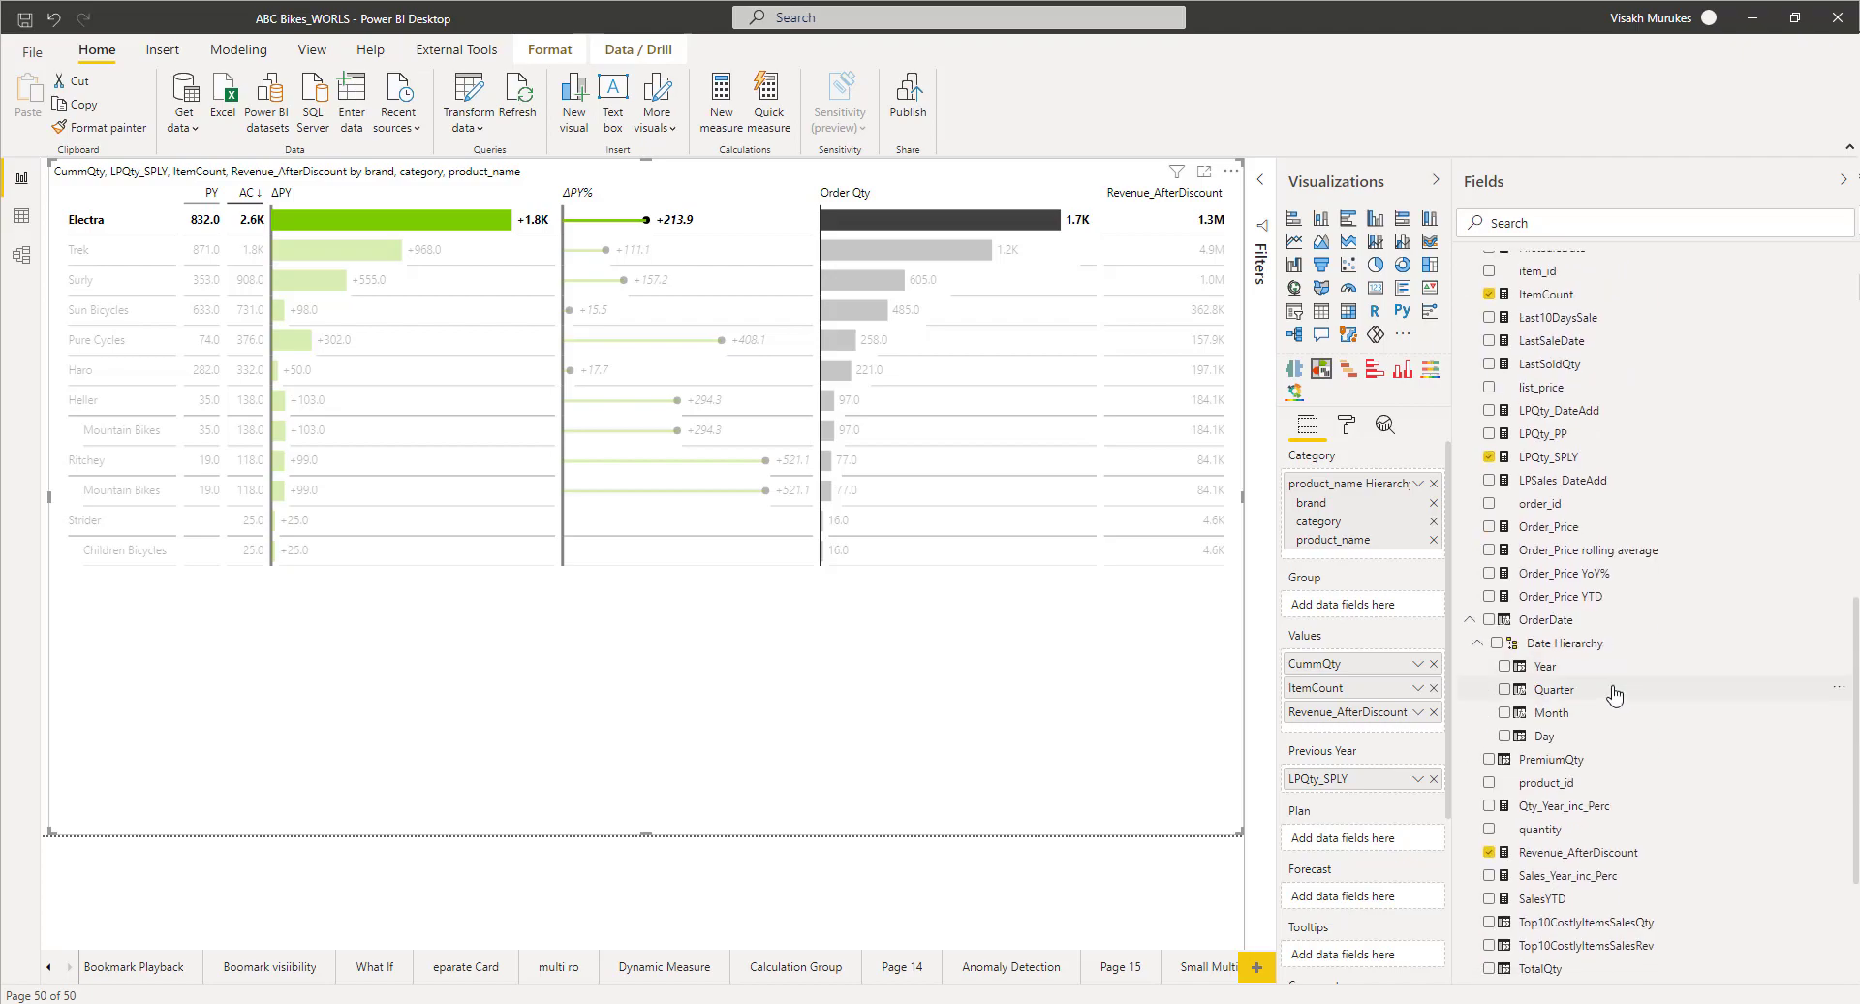
left_click_drag(1582, 667, 1367, 608)
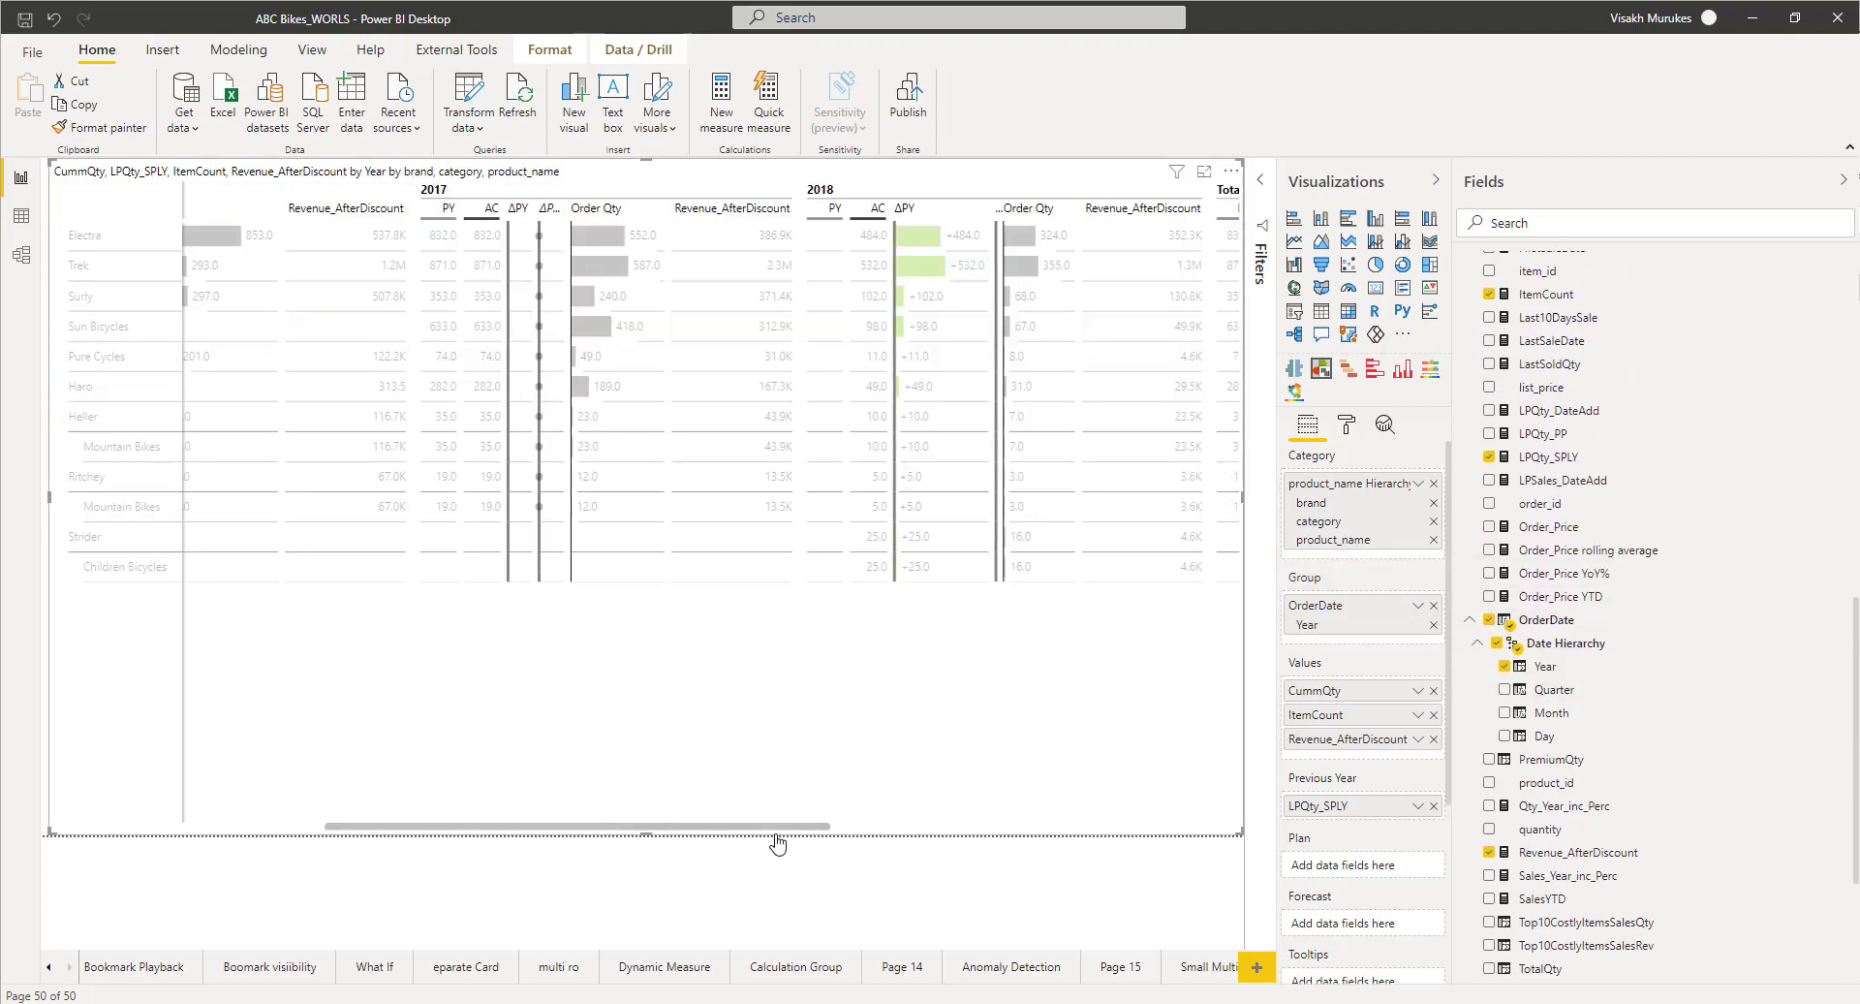
left_click(540, 209)
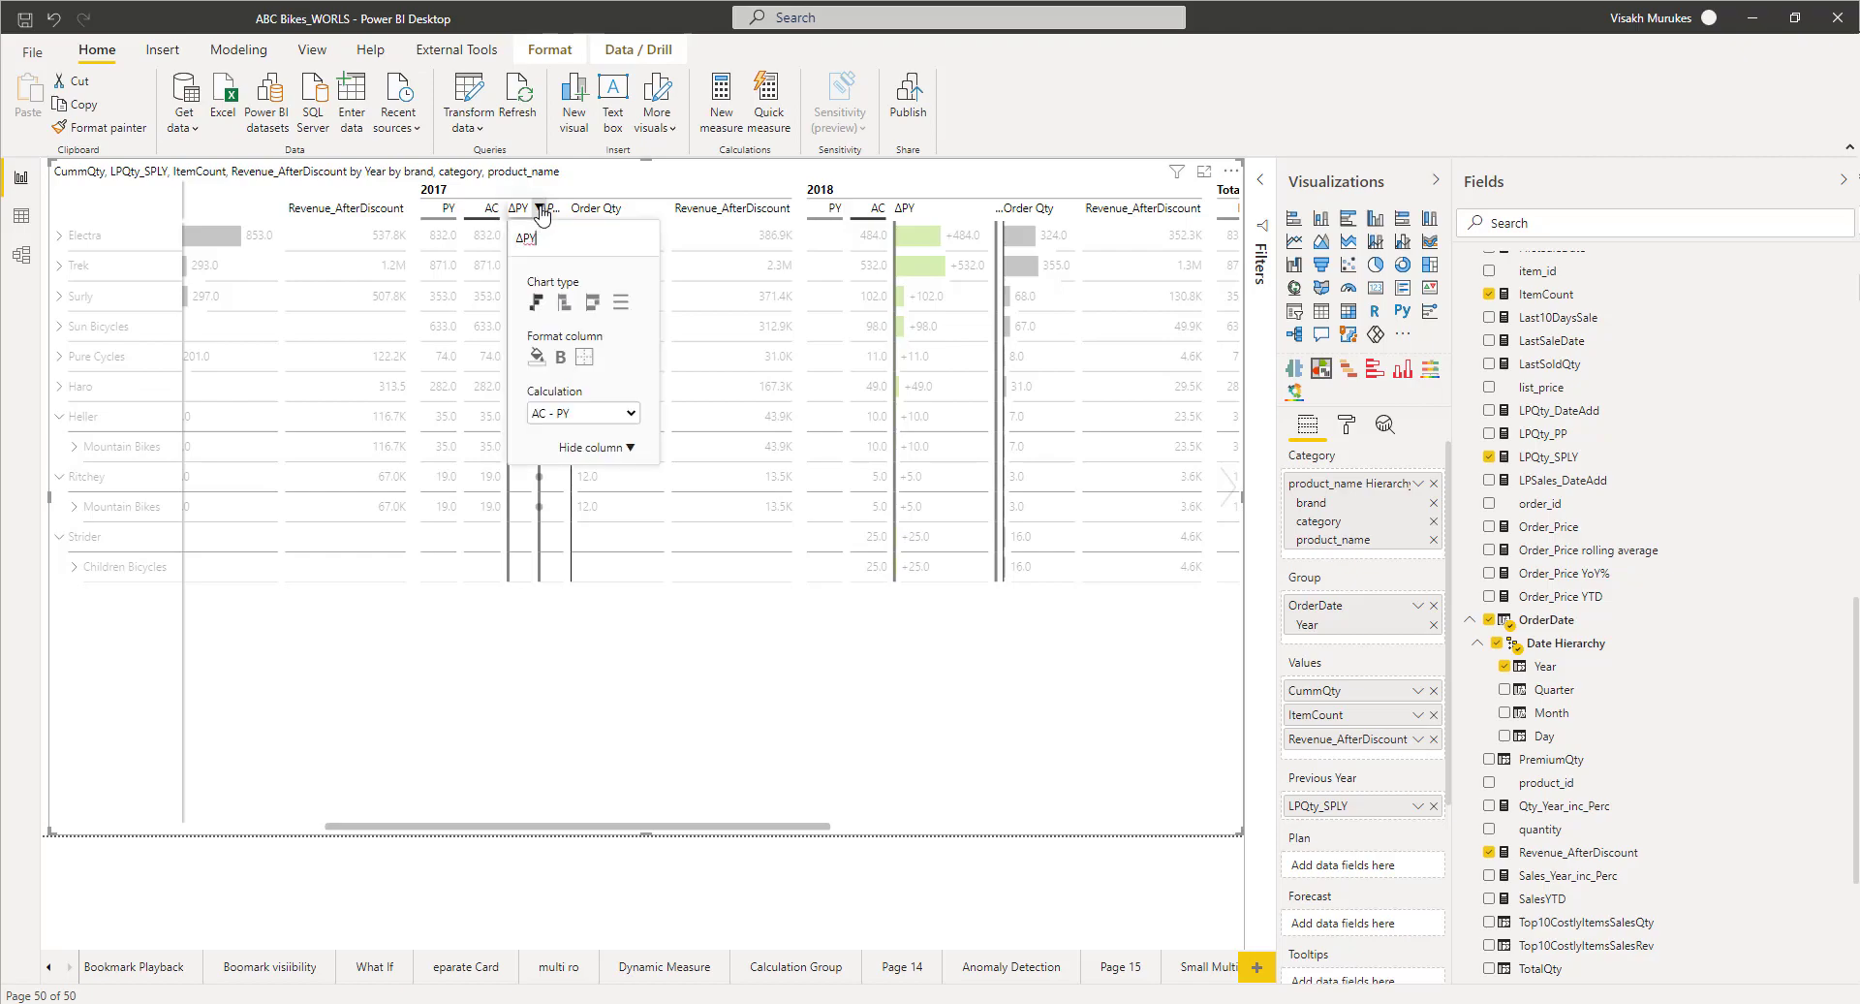
left_click(563, 304)
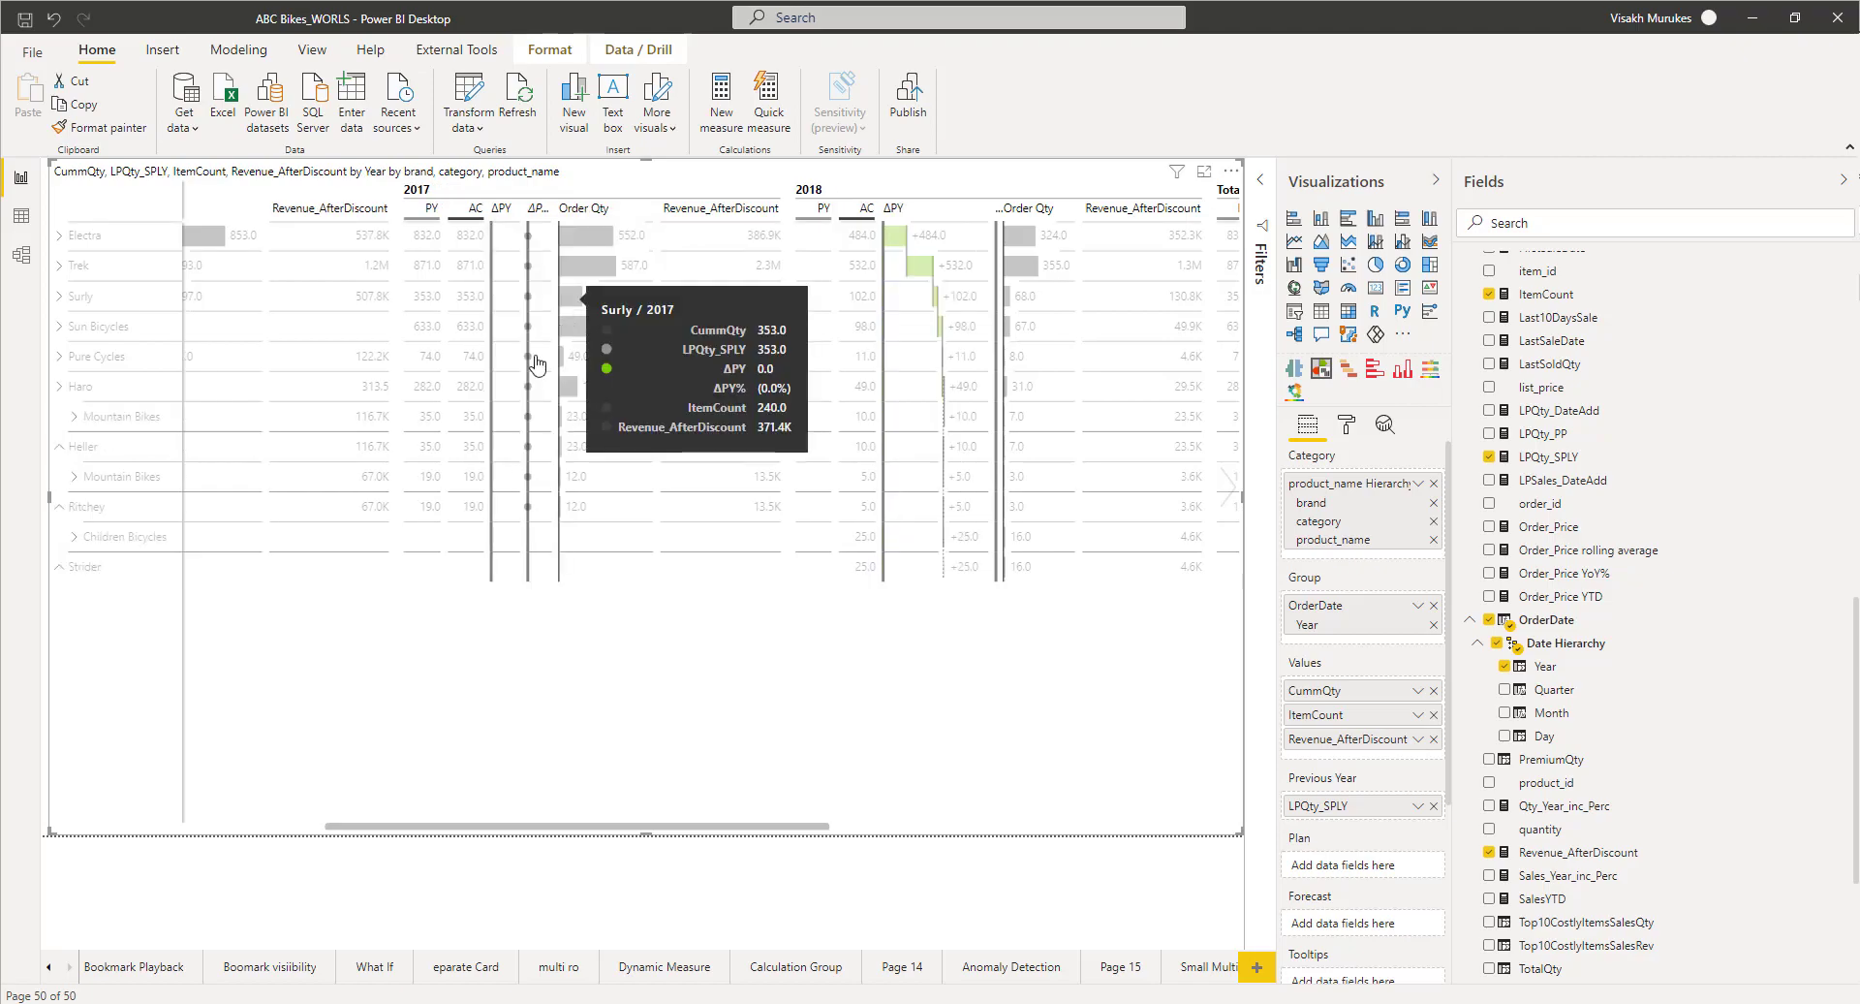
Step: Return the ΔPY column to plain variance bars
left_click_drag(606, 822, 381, 831)
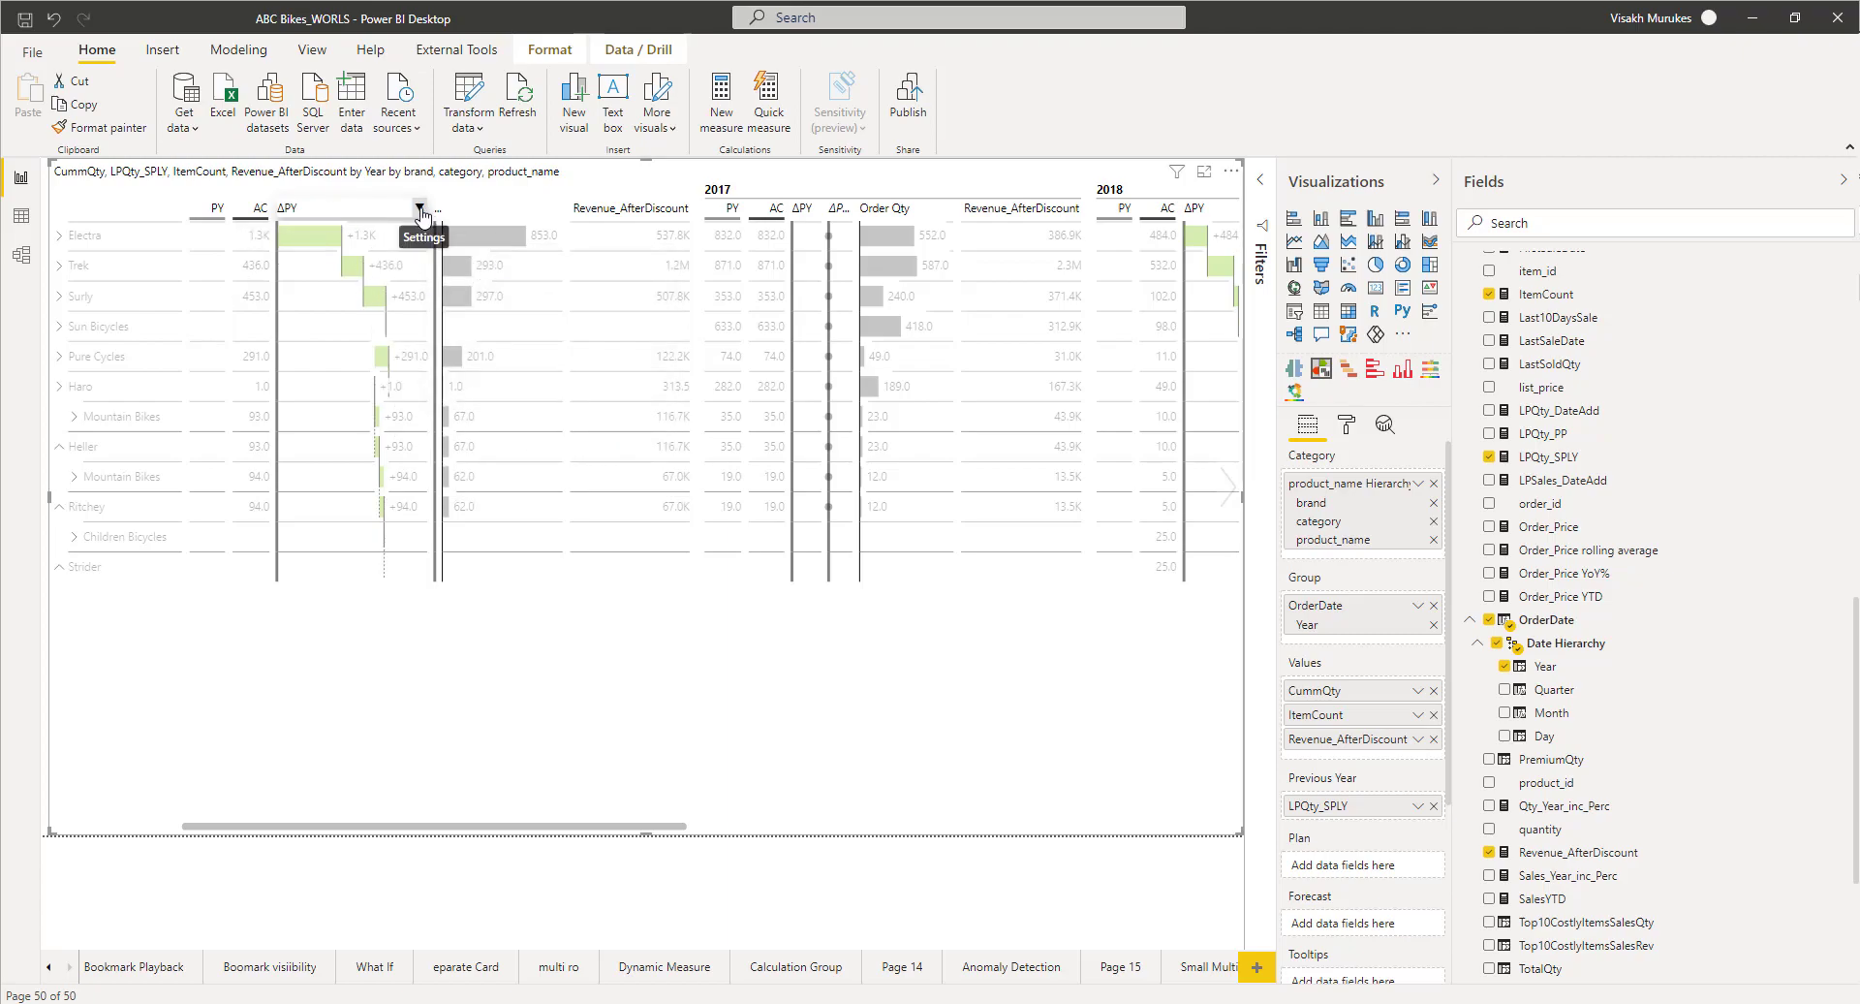
left_click(420, 209)
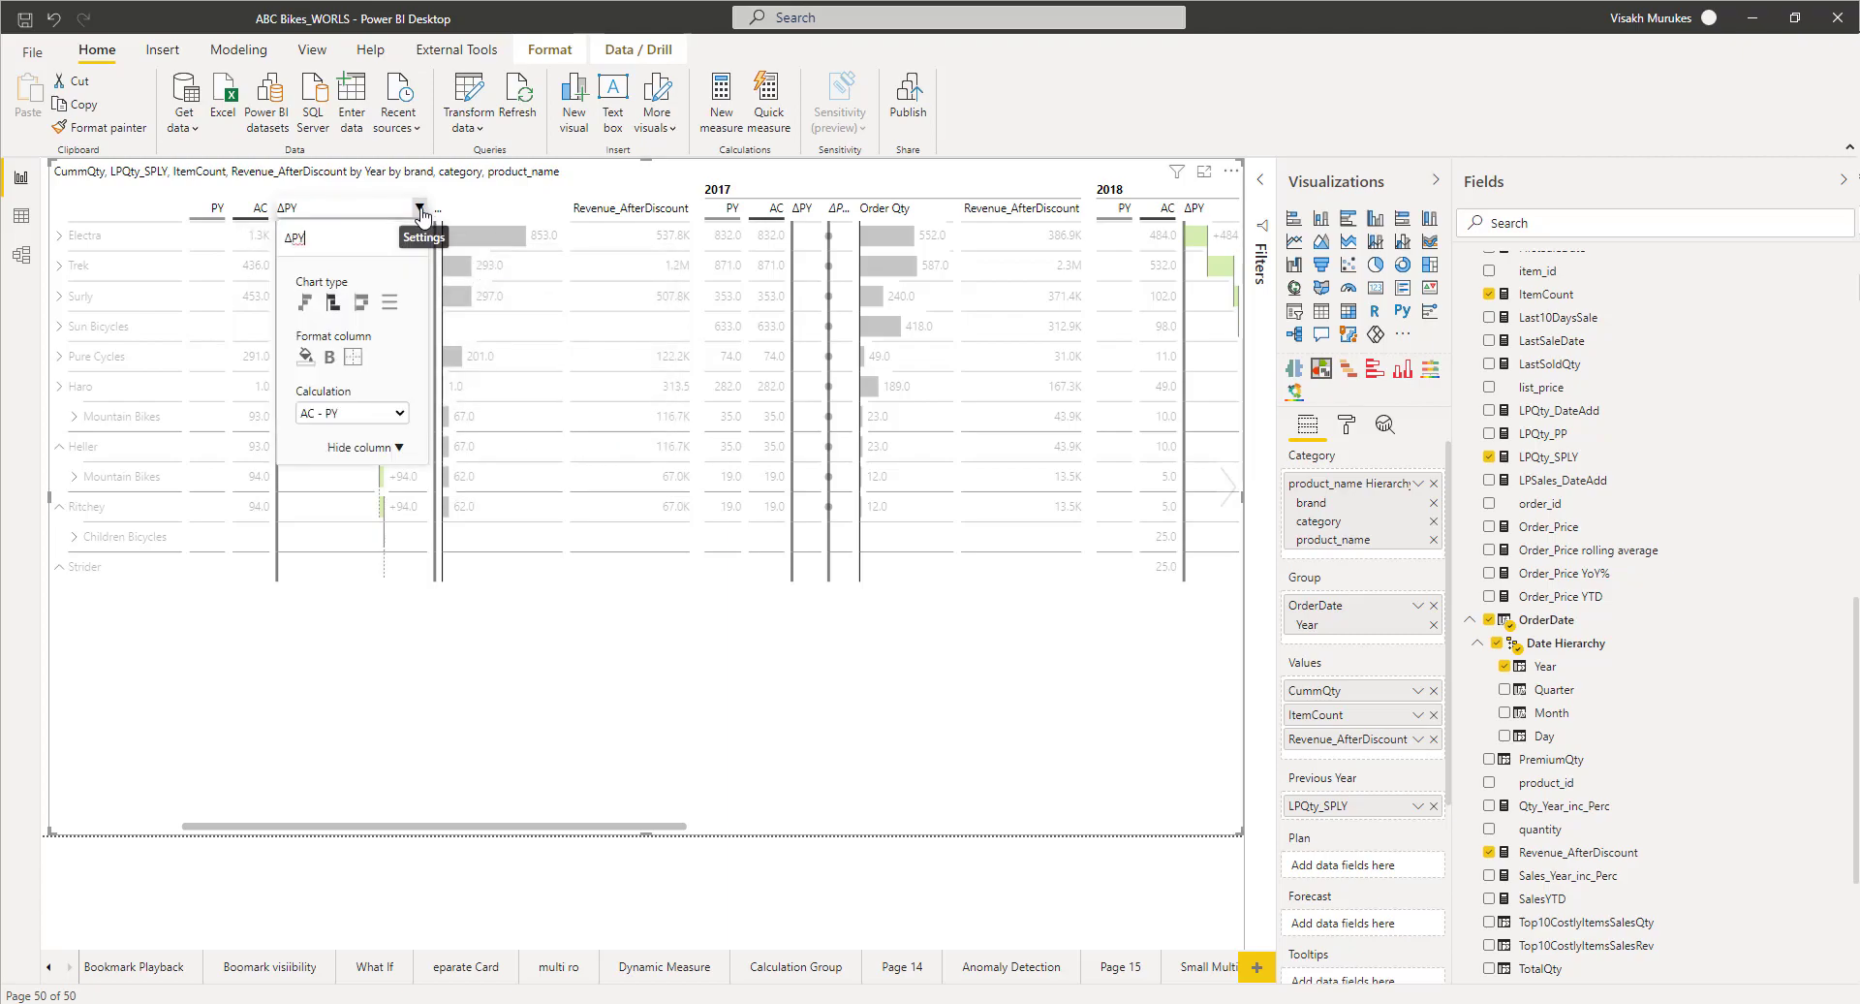
left_click(332, 308)
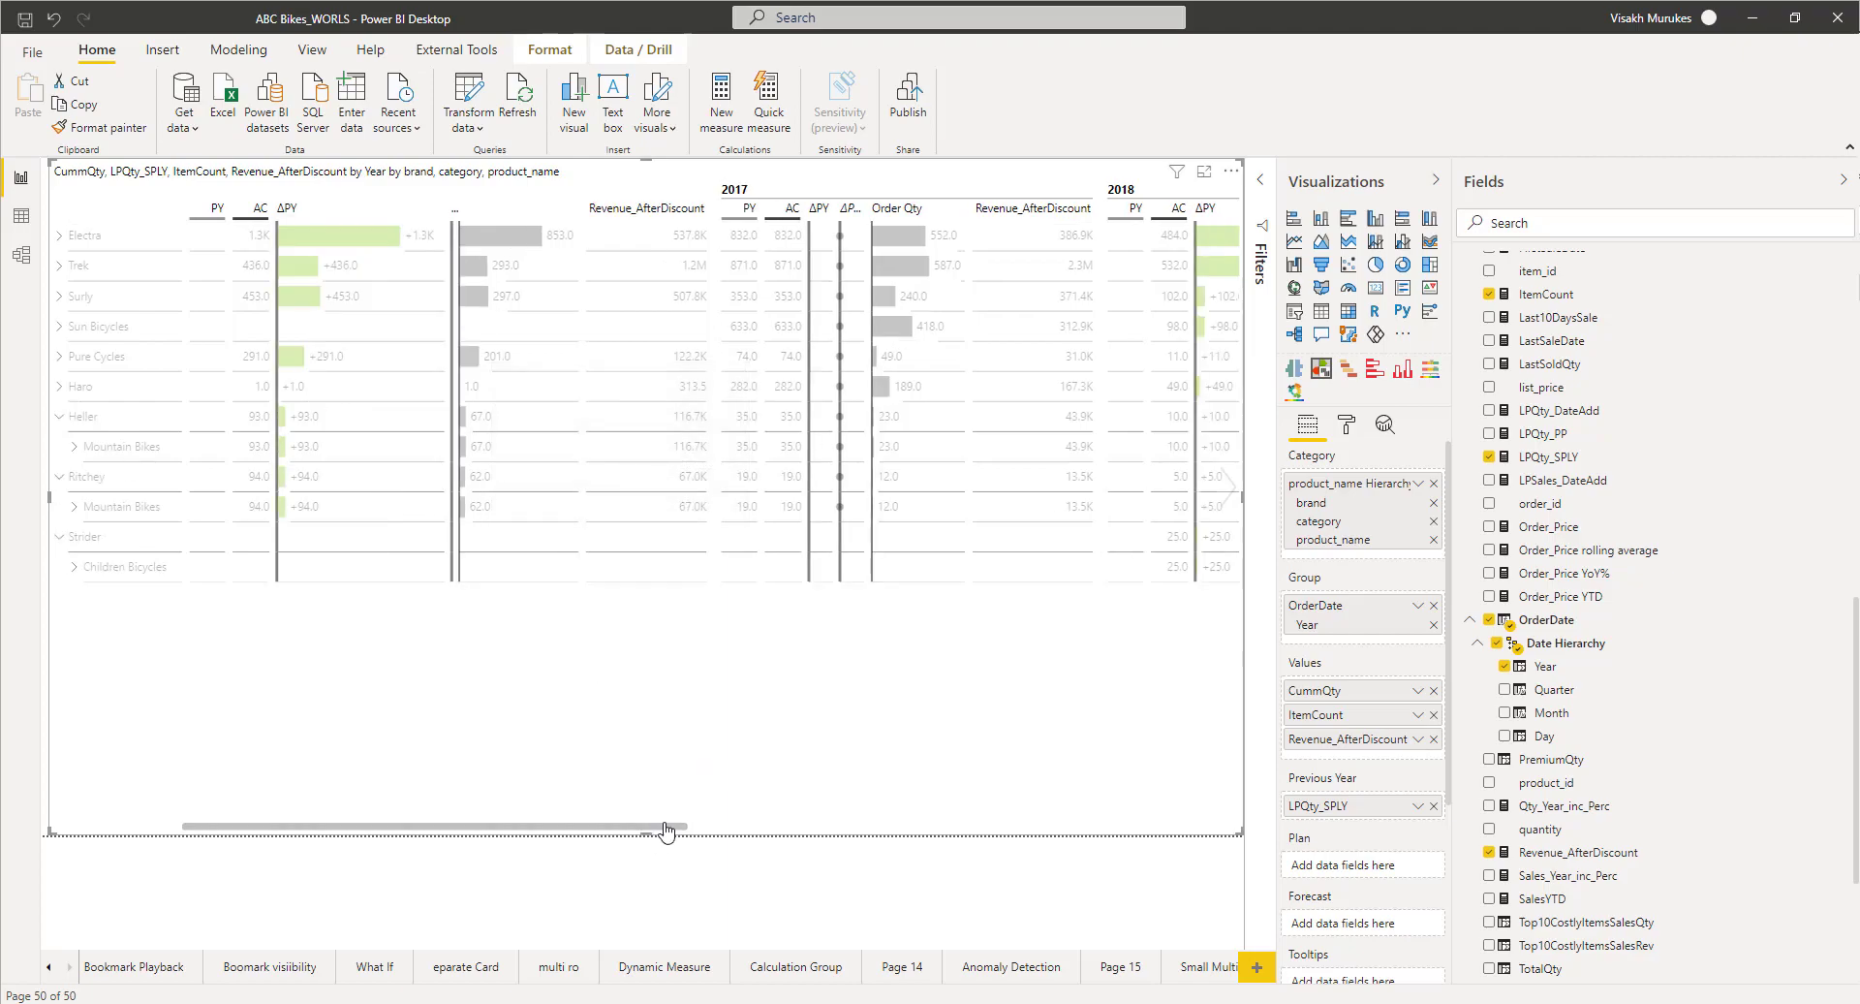
Step: Adjust the edge of the visual and remove the OrderDate Year grouping from it
left_click_drag(669, 835, 1001, 469)
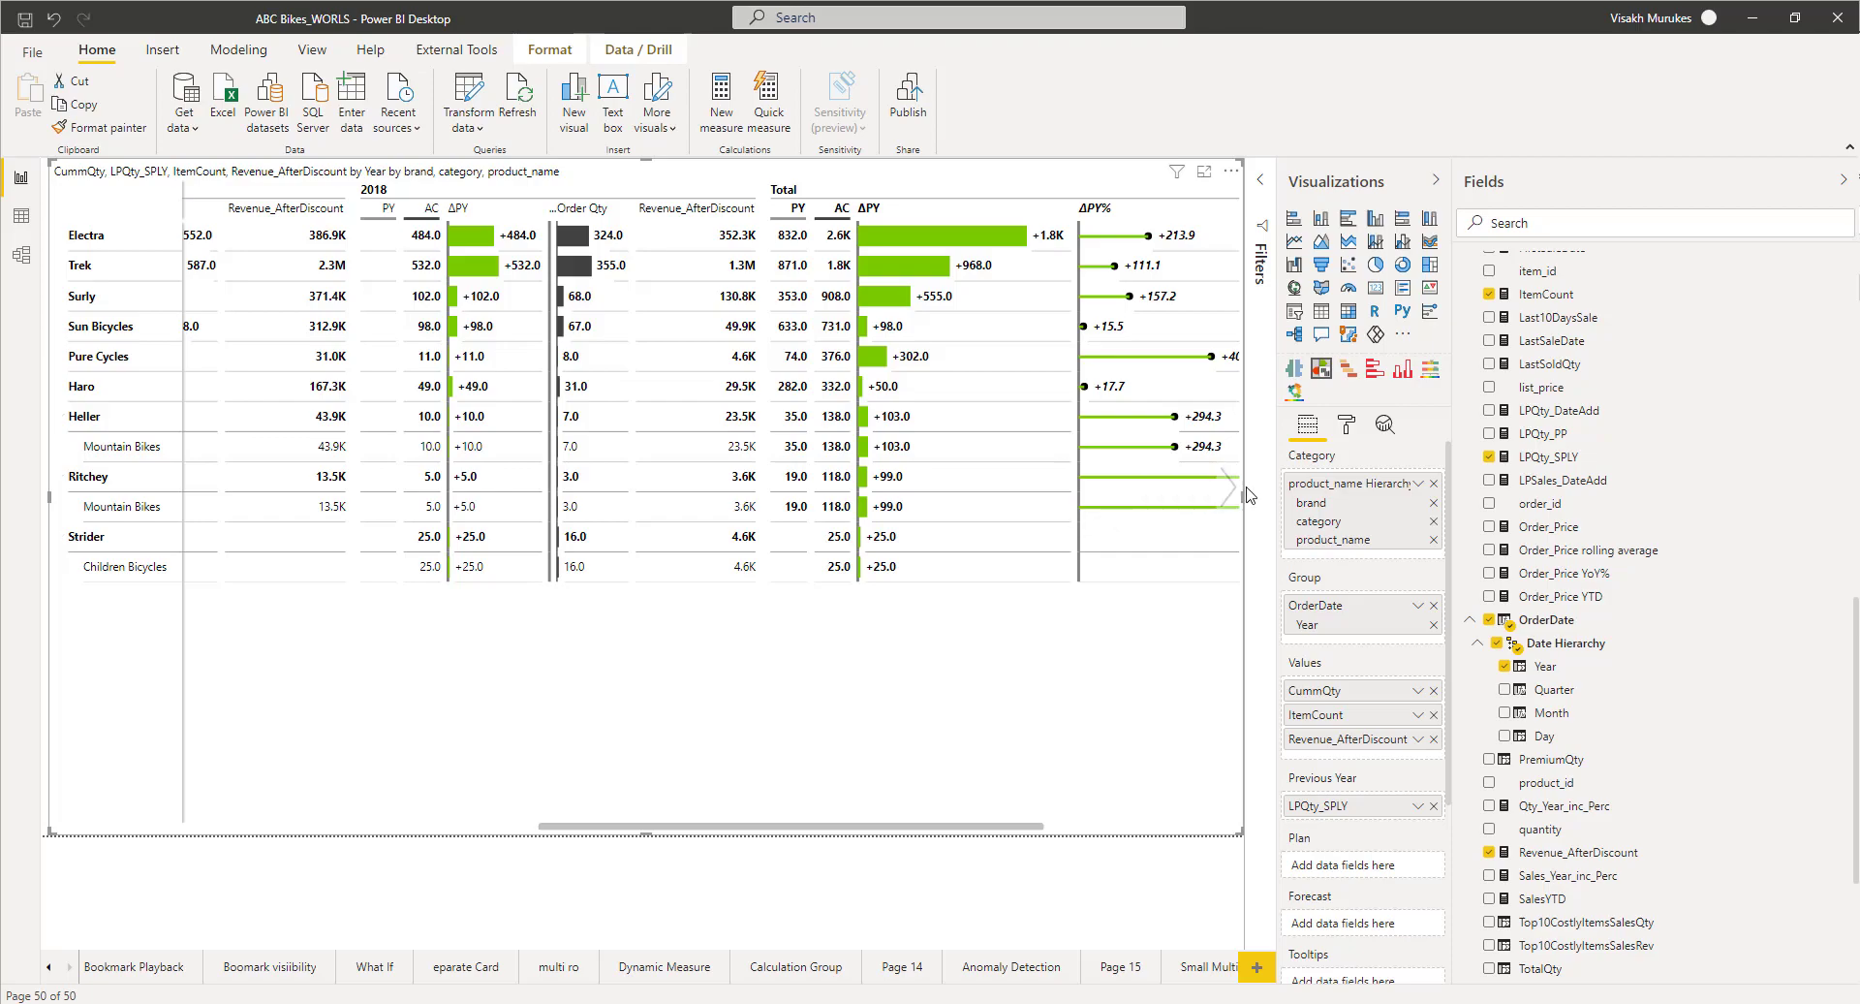
mouse_move(1244, 500)
left_mouse_down()
mouse_move(1246, 483)
mouse_move(1247, 498)
left_mouse_up()
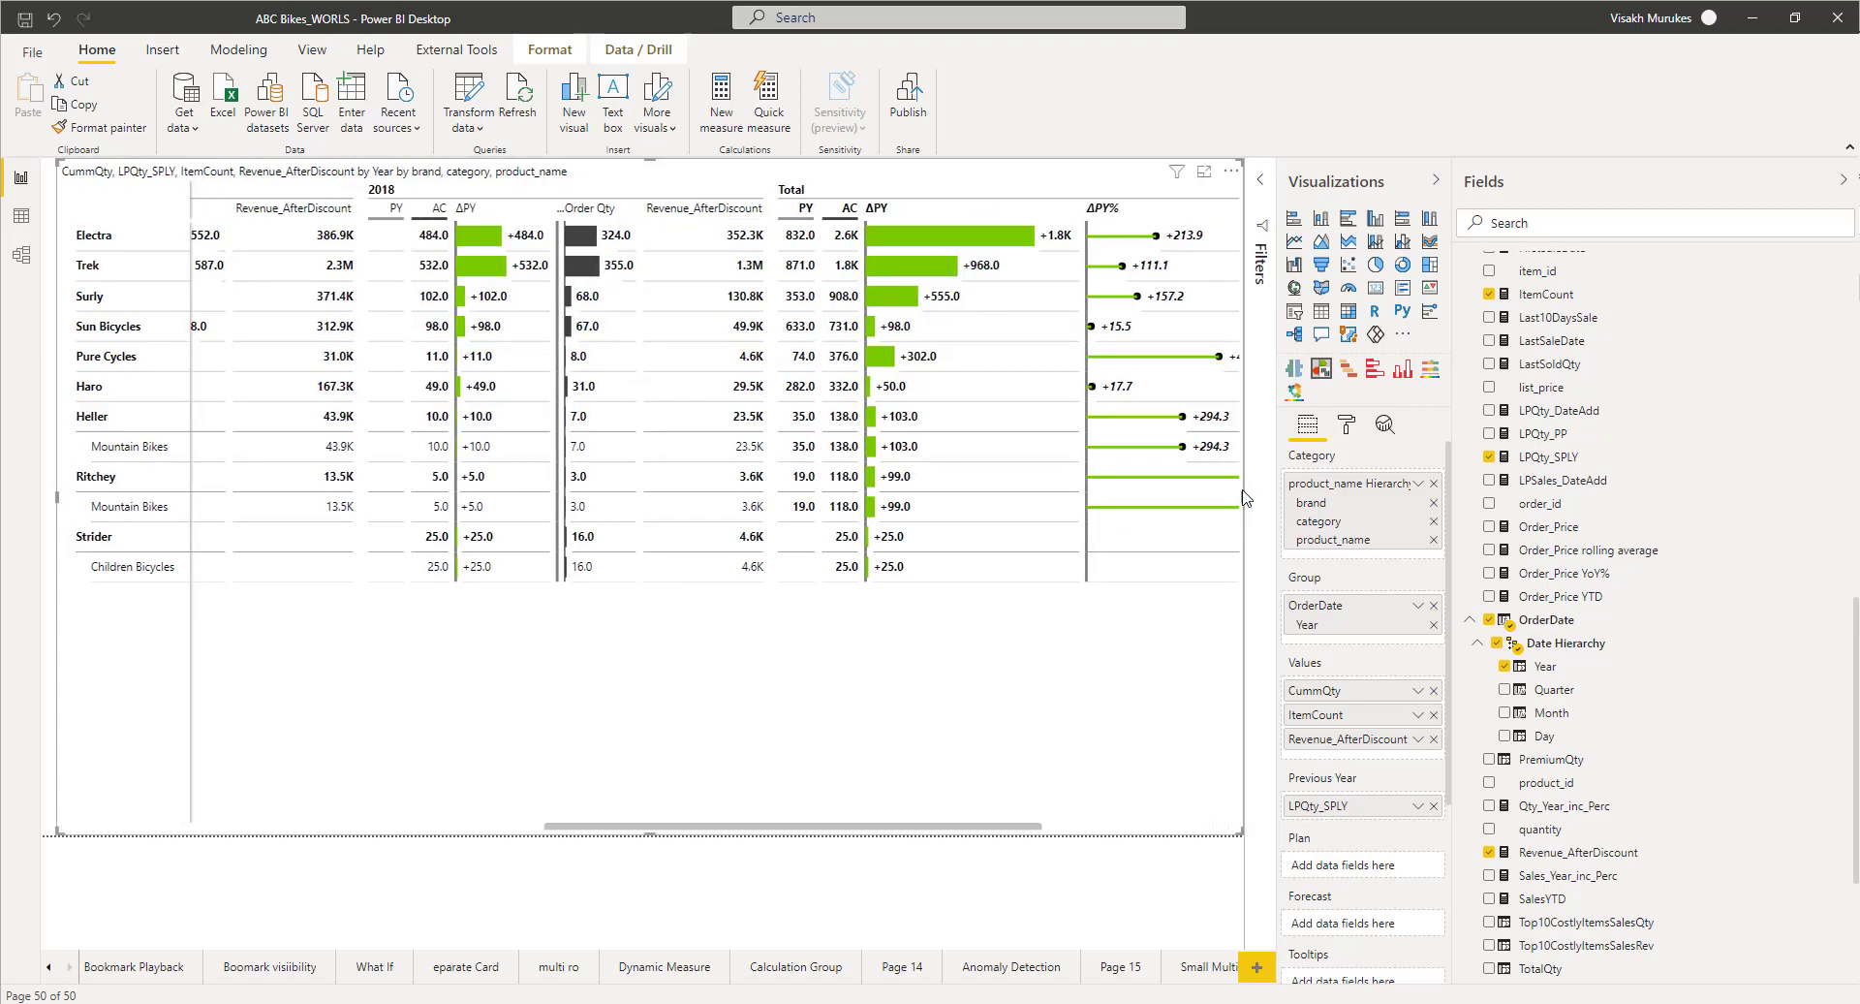
left_click_drag(1024, 824, 1233, 651)
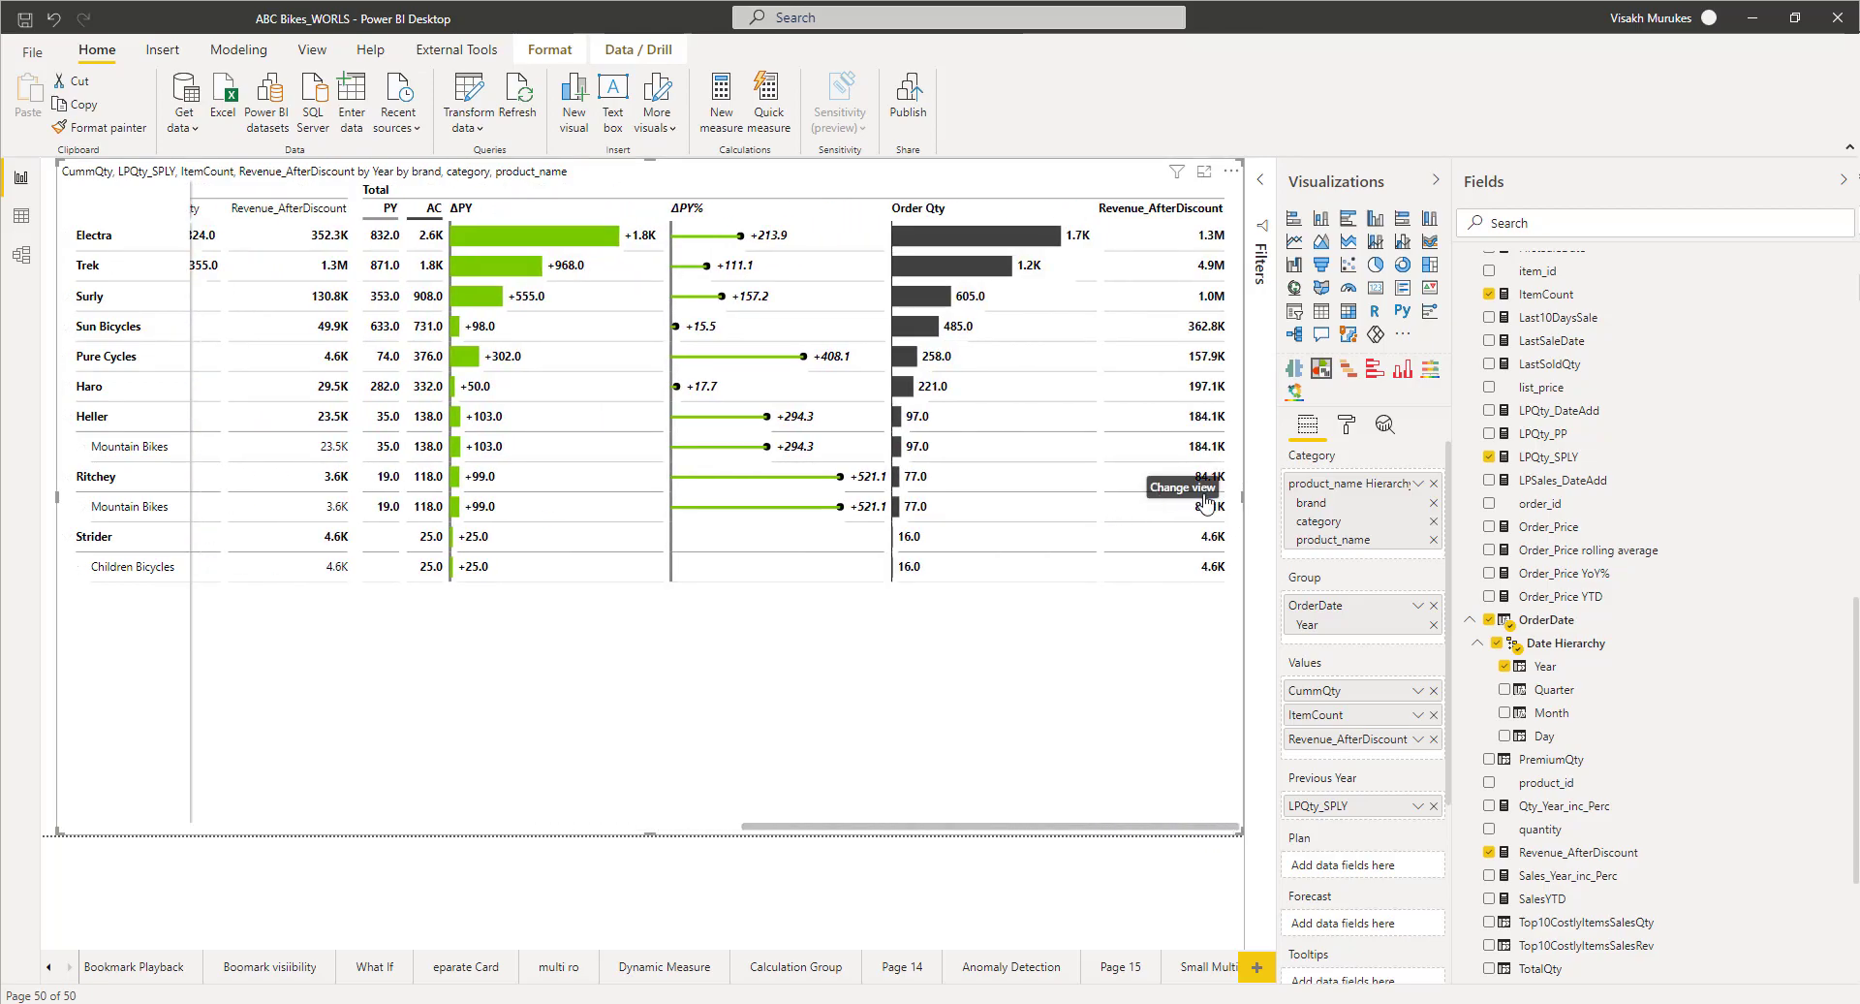
left_click(1245, 678)
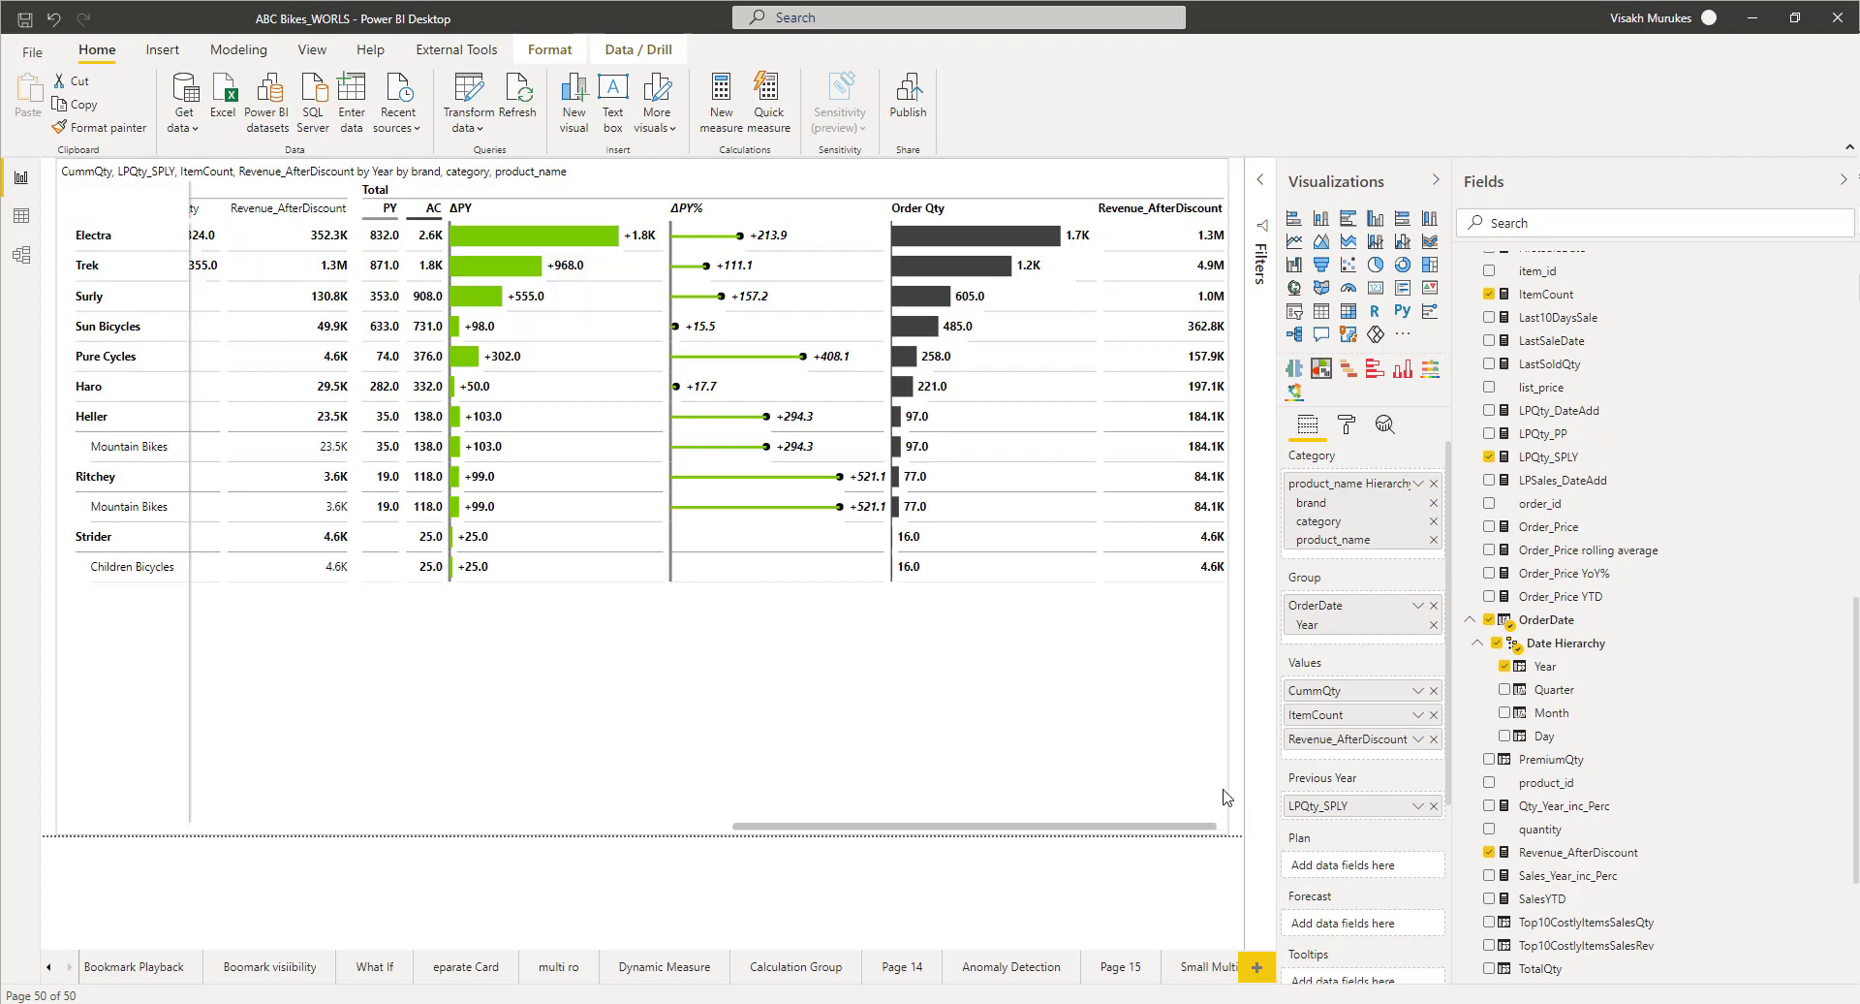
left_click_drag(1226, 491, 1248, 495)
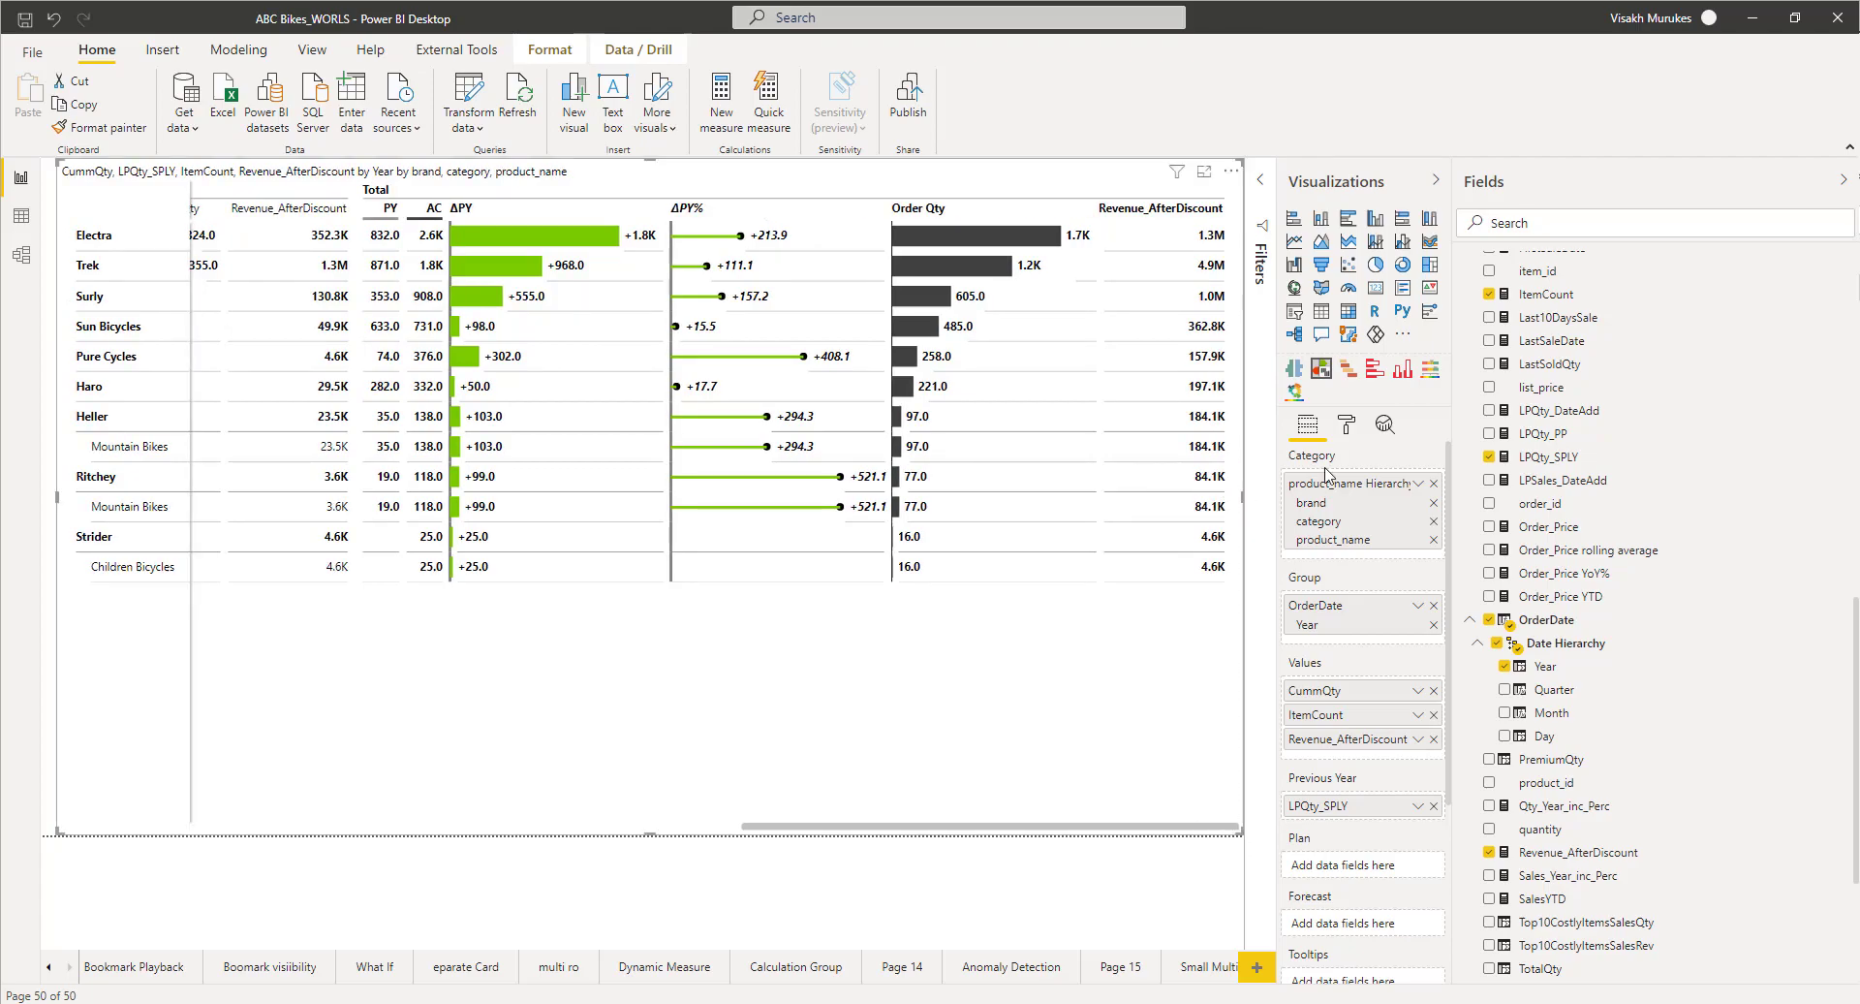
left_click(1435, 607)
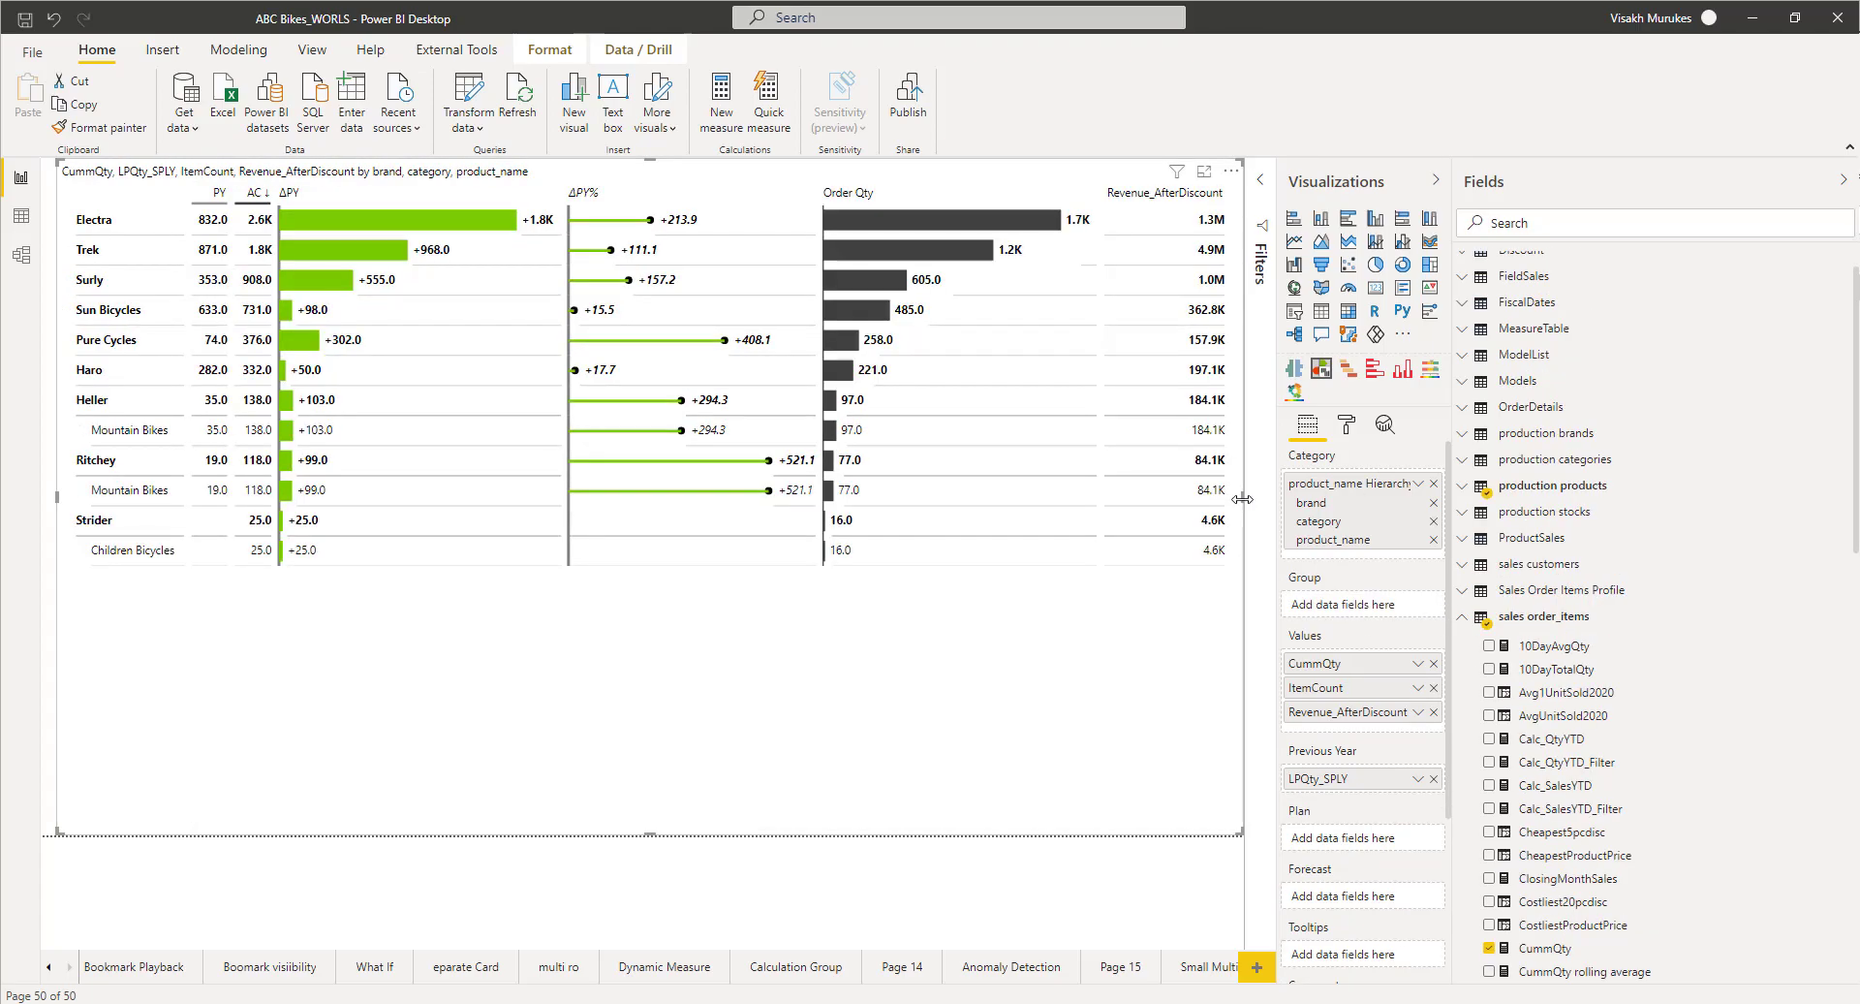
Step: Narrow the visual to about half its width and undo the resize
left_click_drag(1242, 499, 680, 453)
key("ctrl+z")
key("ctrl+z")
key("ctrl+z")
Step: Show the visual's underlying data as a table and select the Pure Cycles brand row
left_click(1232, 173)
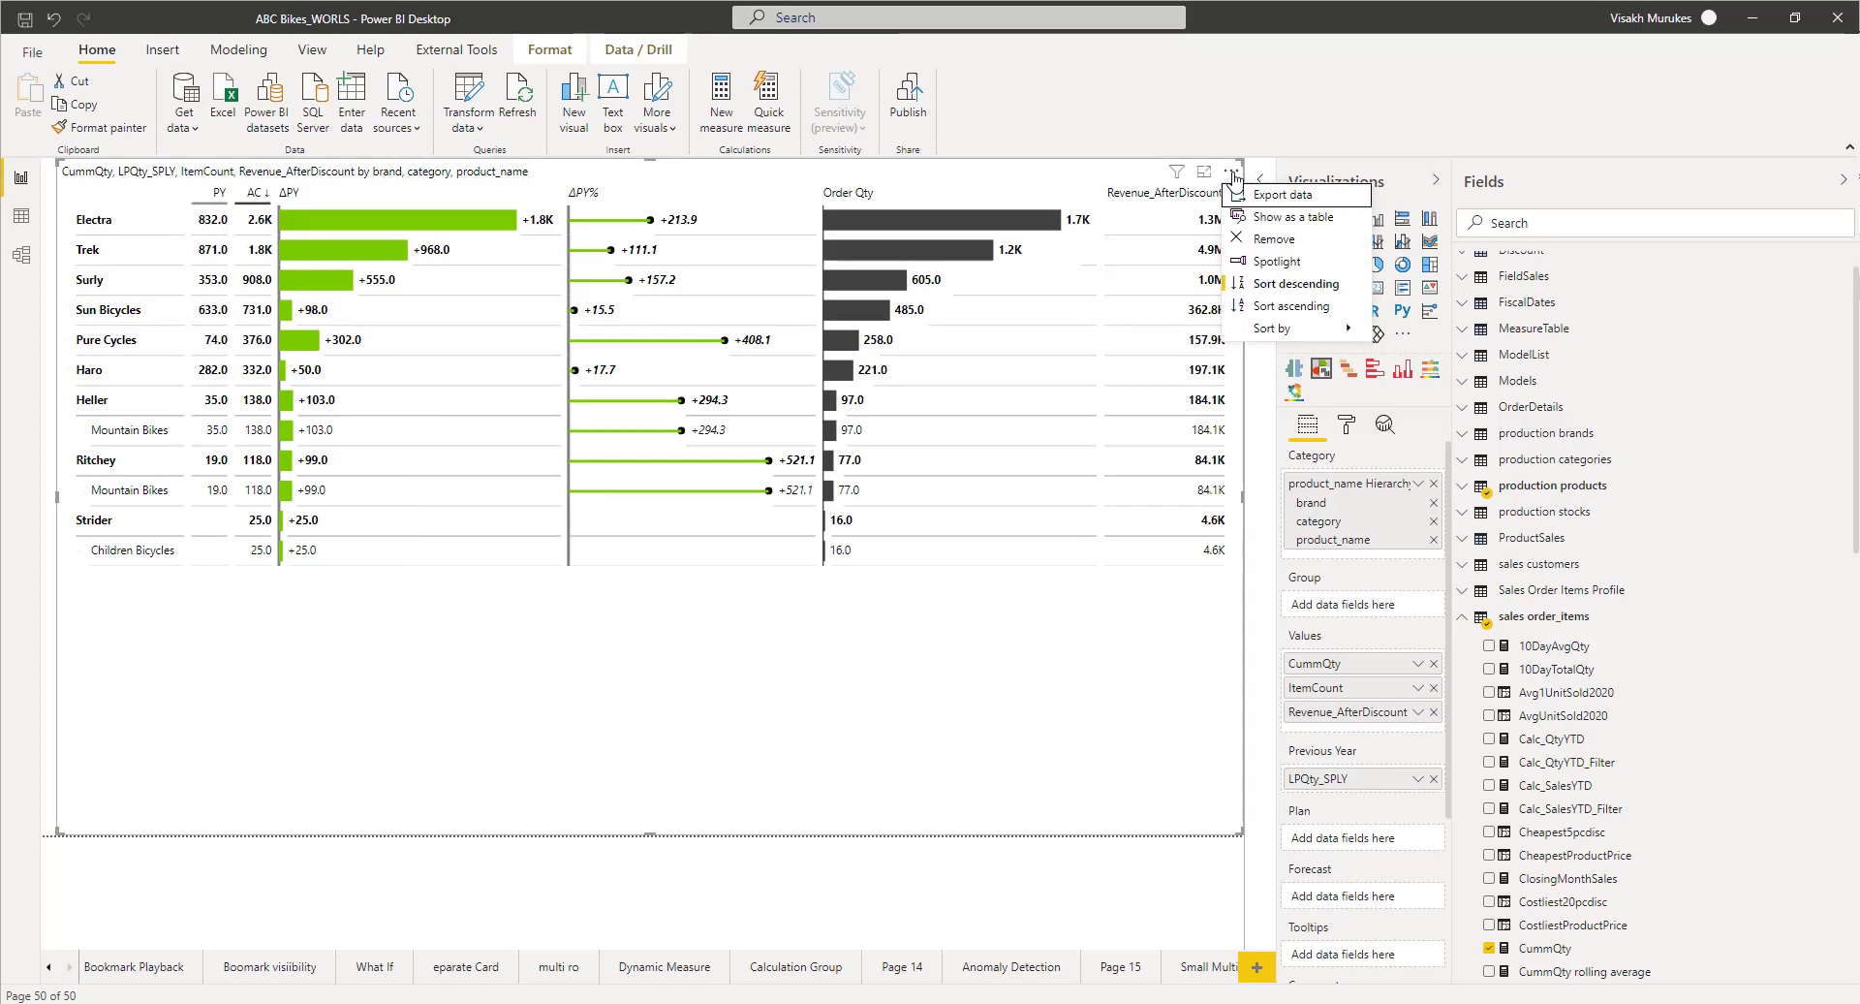
left_click(1265, 216)
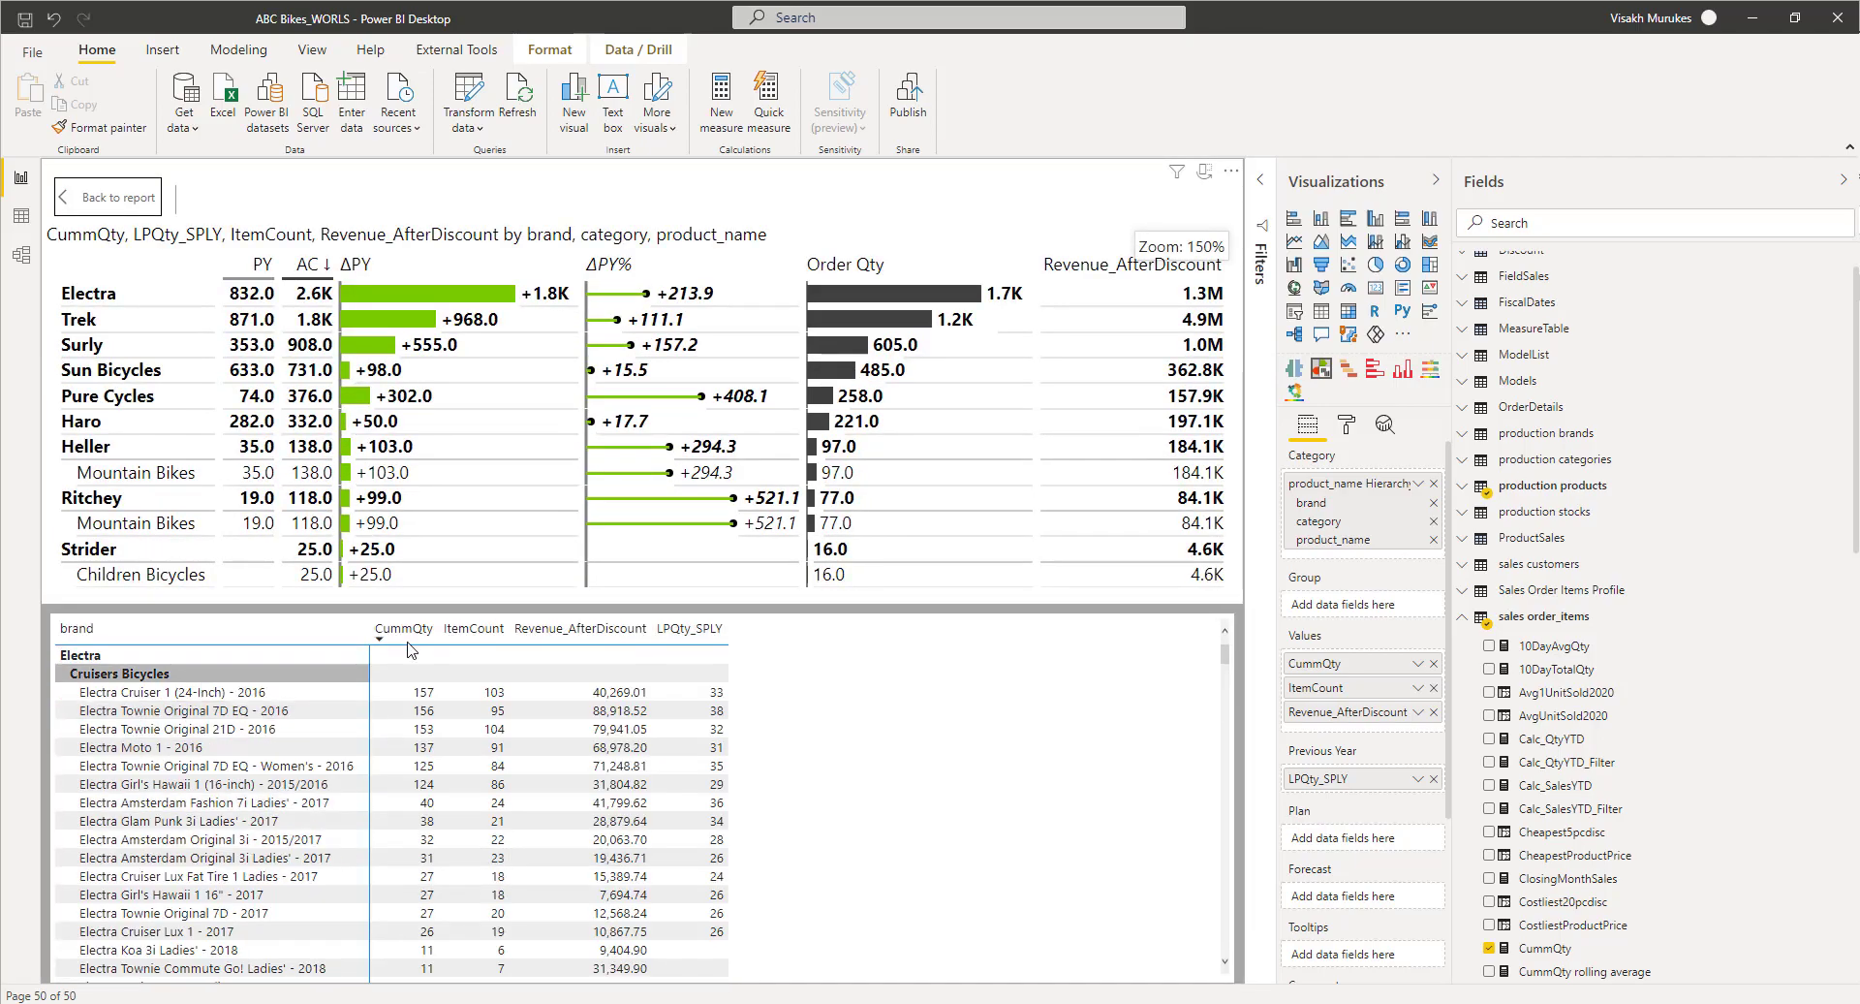
left_click(696, 392)
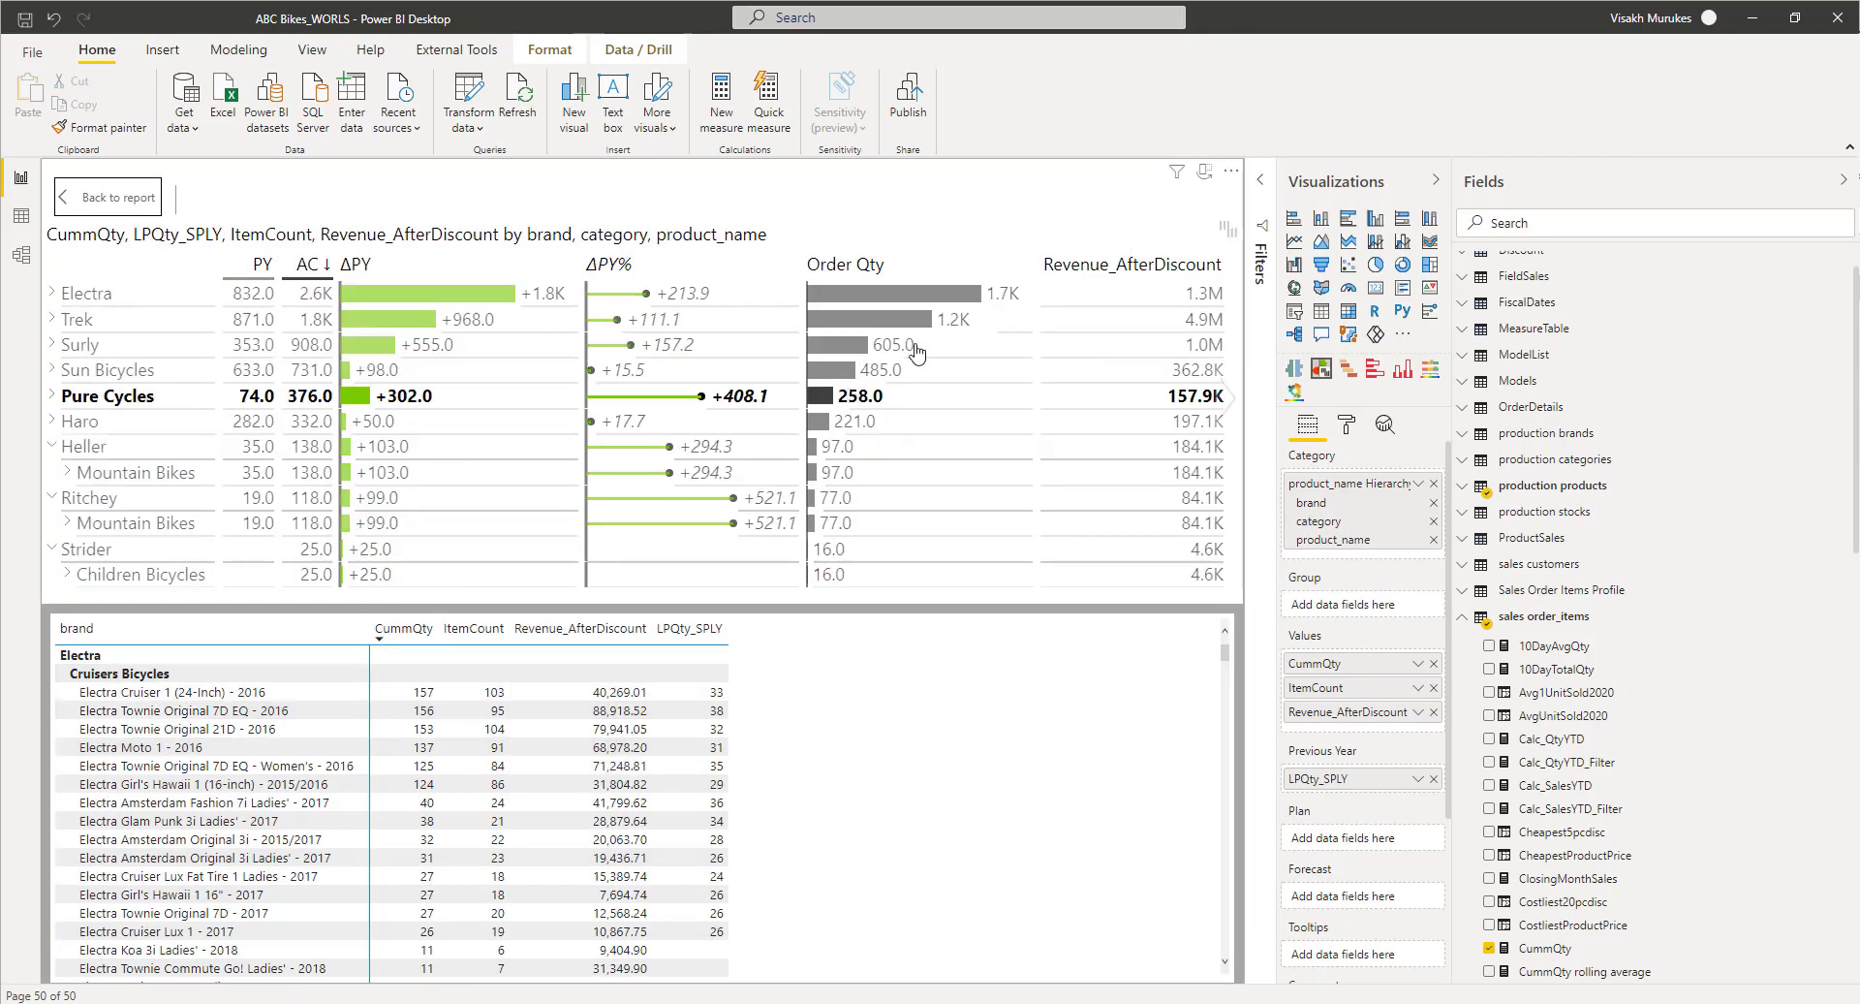
Step: Return to the report page and change the visual's title to "Sales Measures By Year"
left_click(106, 196)
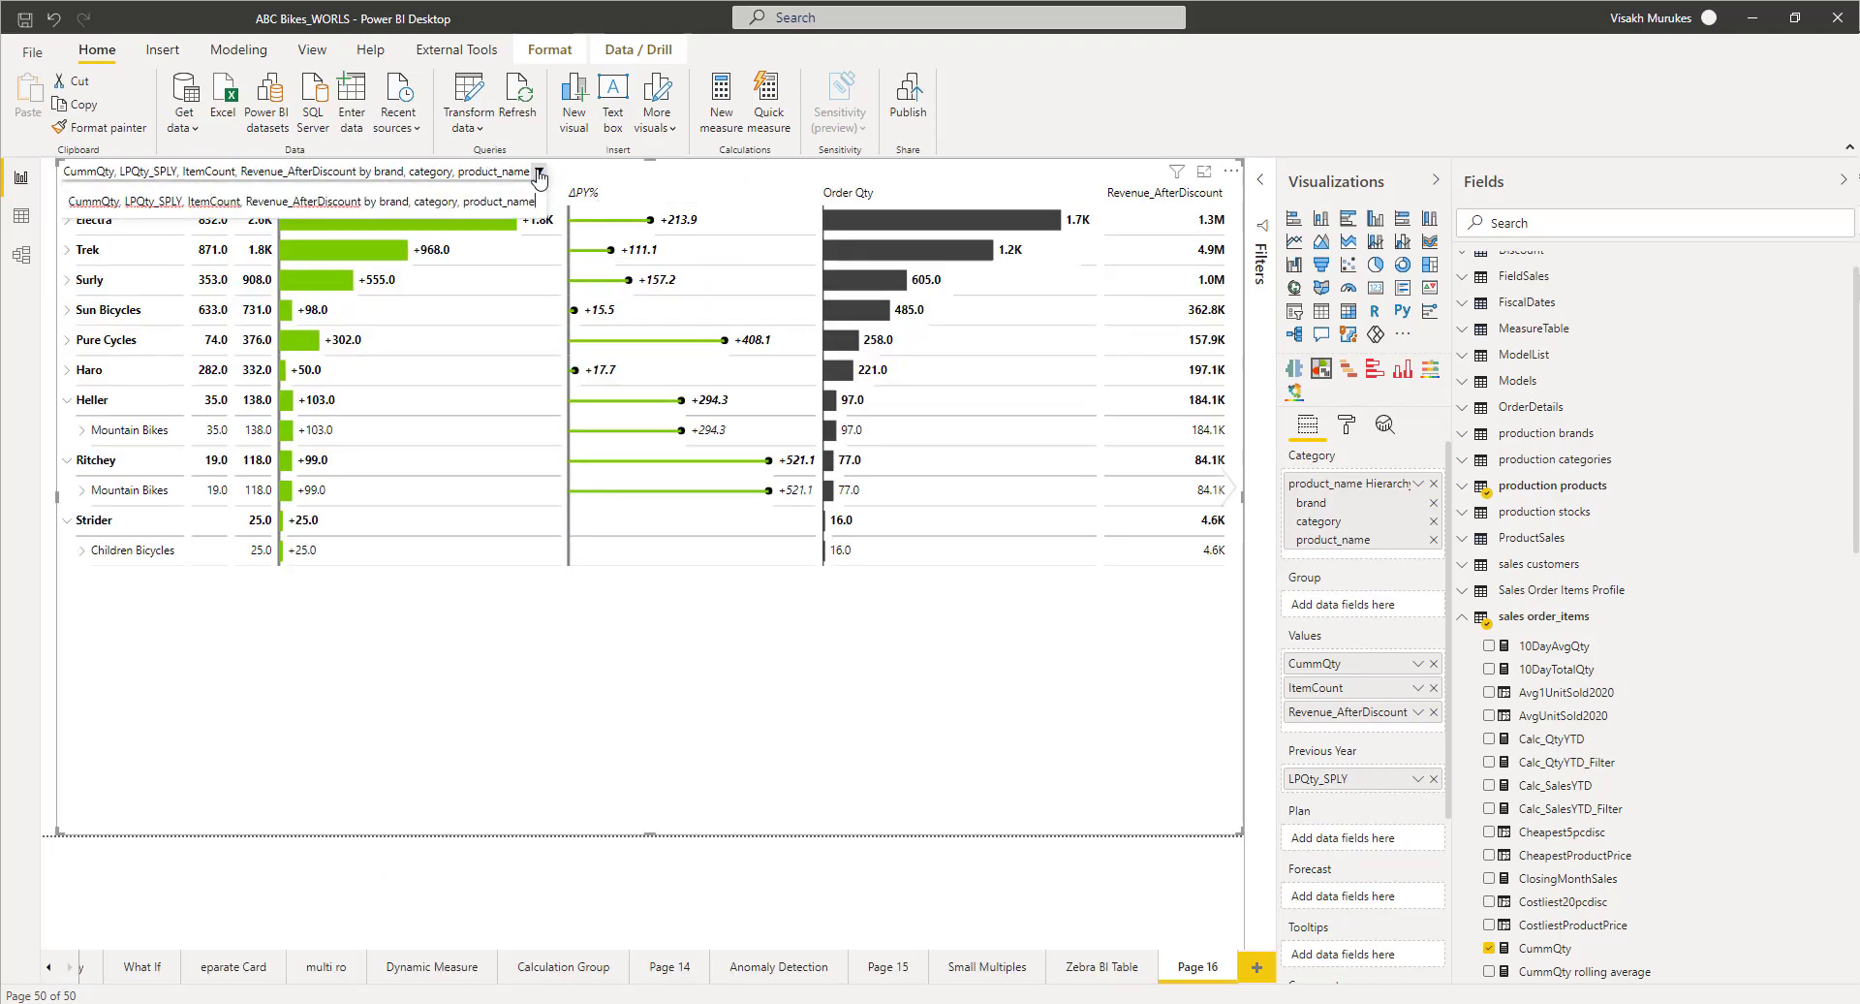
left_click_drag(535, 204, 58, 222)
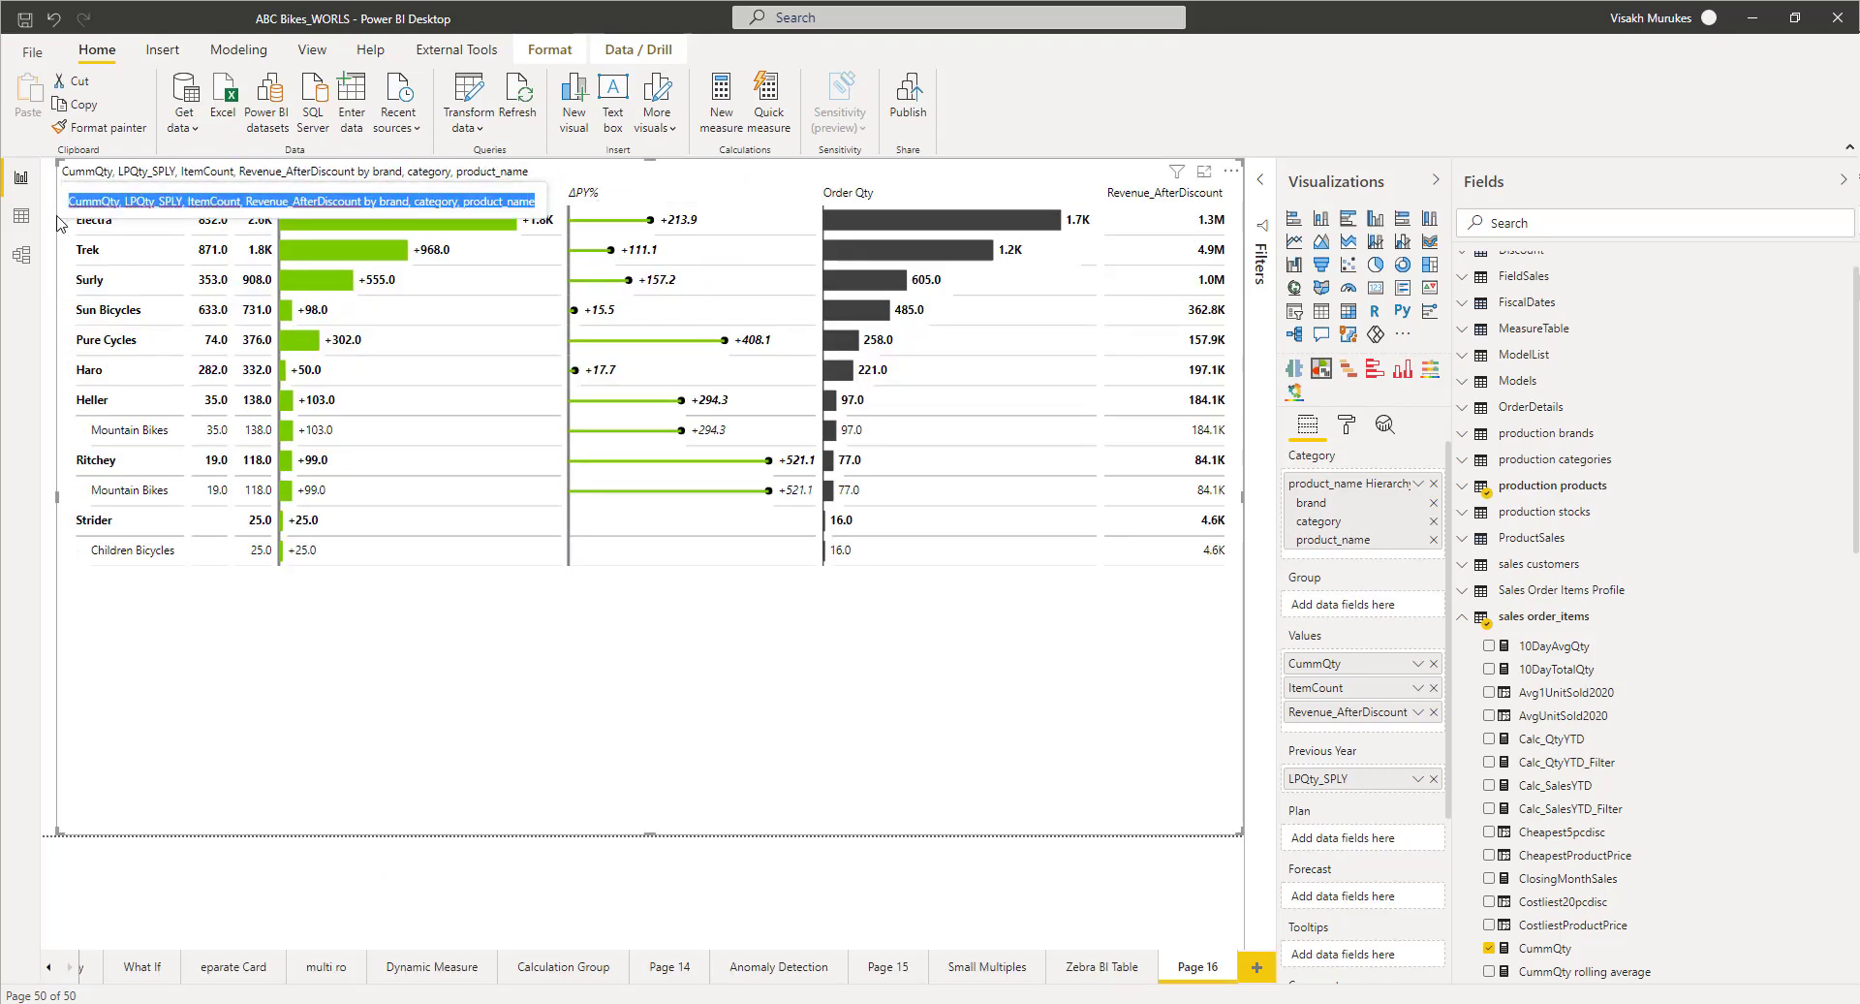
type("Sales vs Stoc")
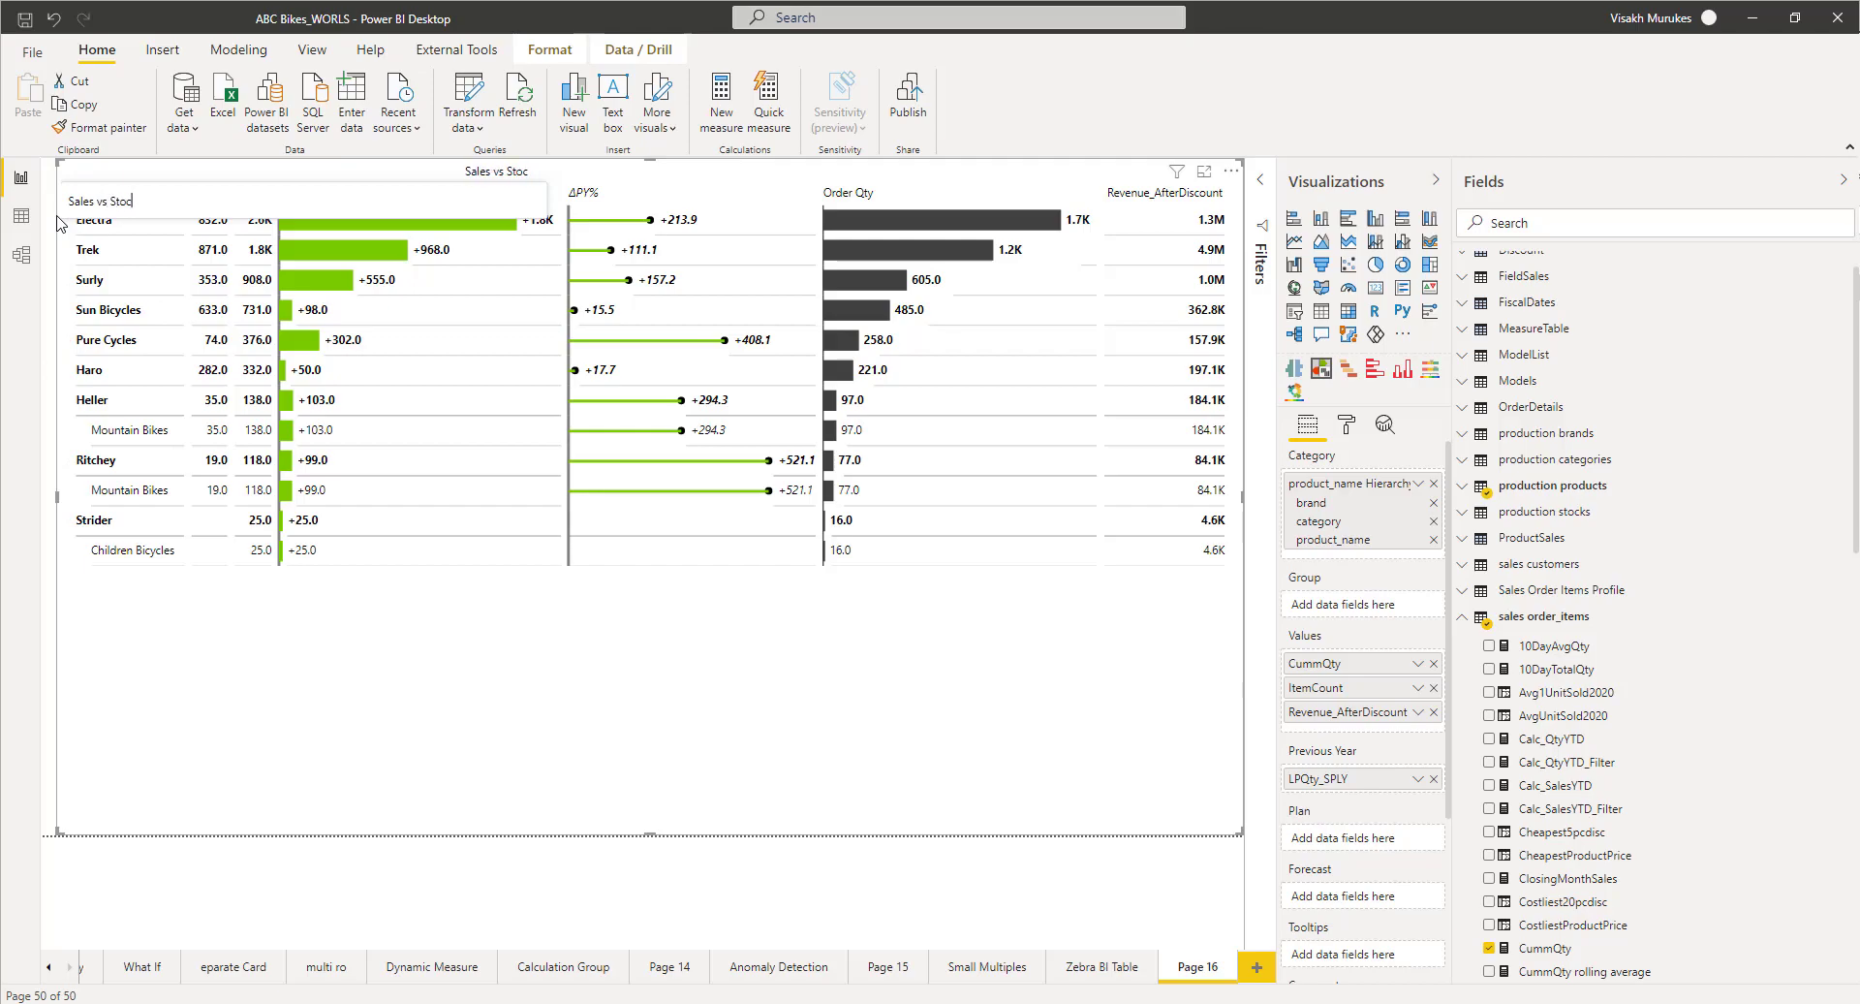
type("Measures By Year")
key("Return")
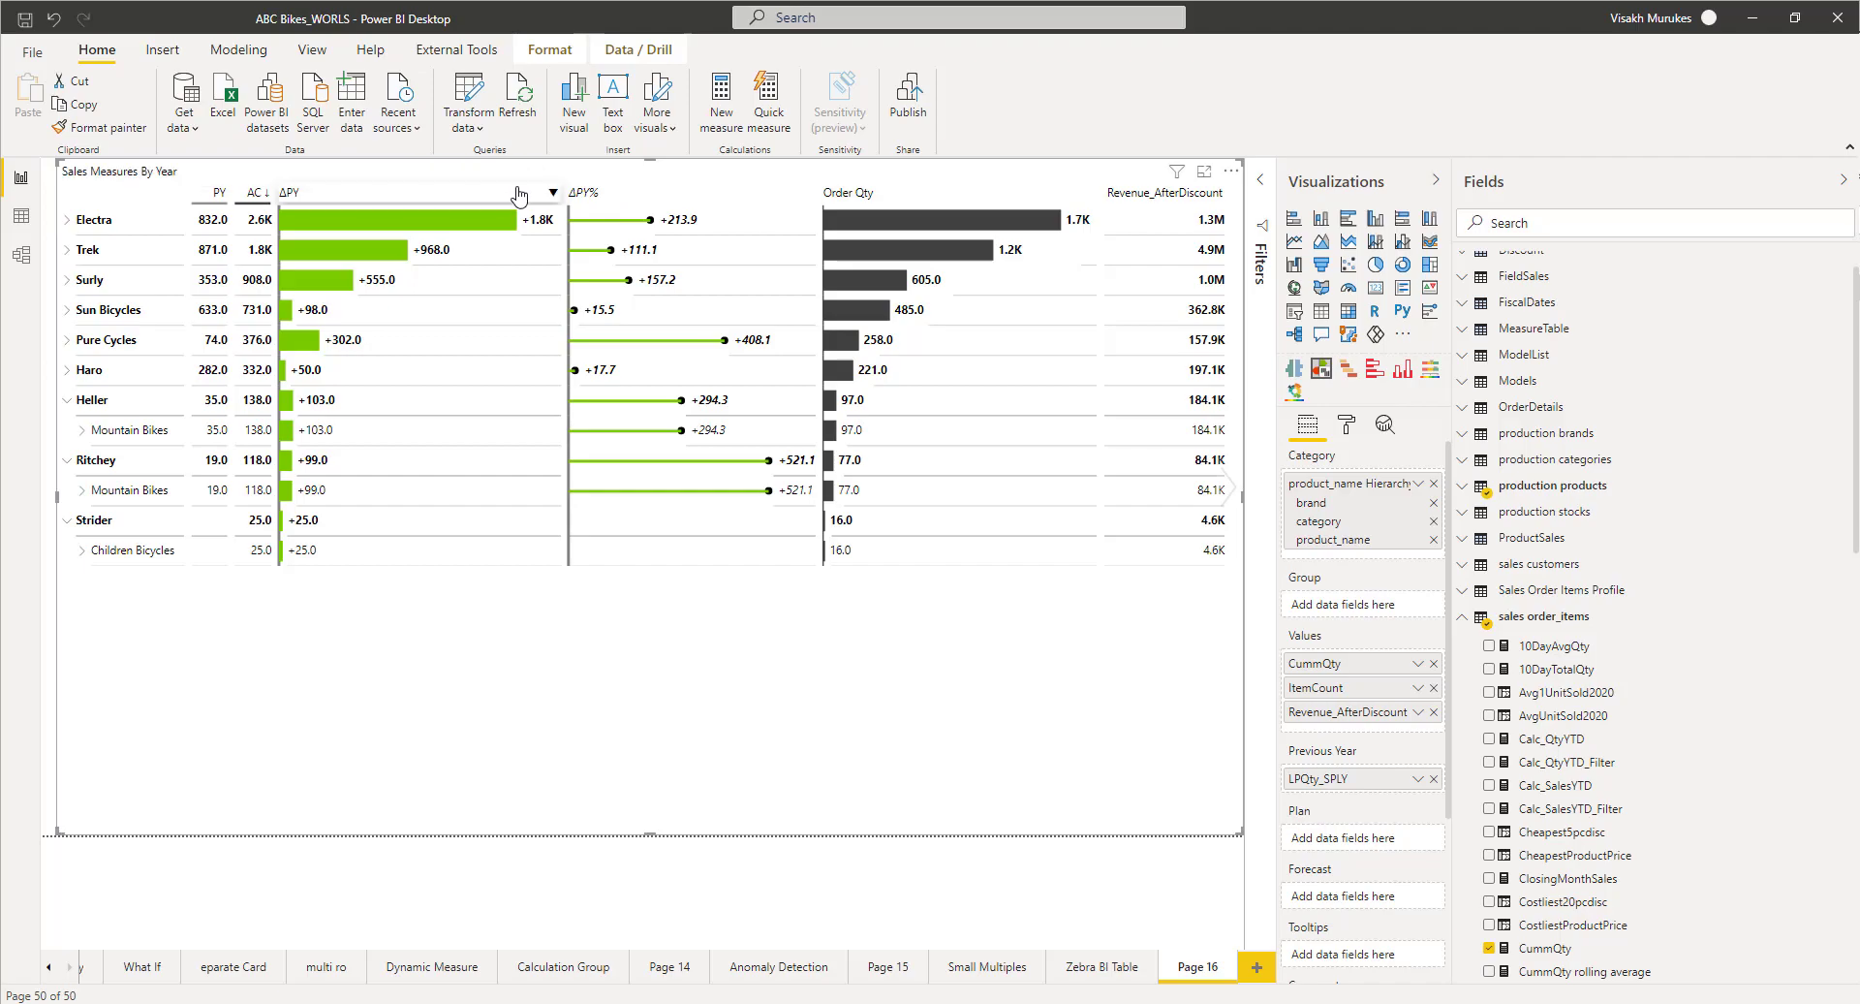
Step: Center the visual's title and set its text size to 26 pt
left_click(1350, 425)
left_click(1316, 571)
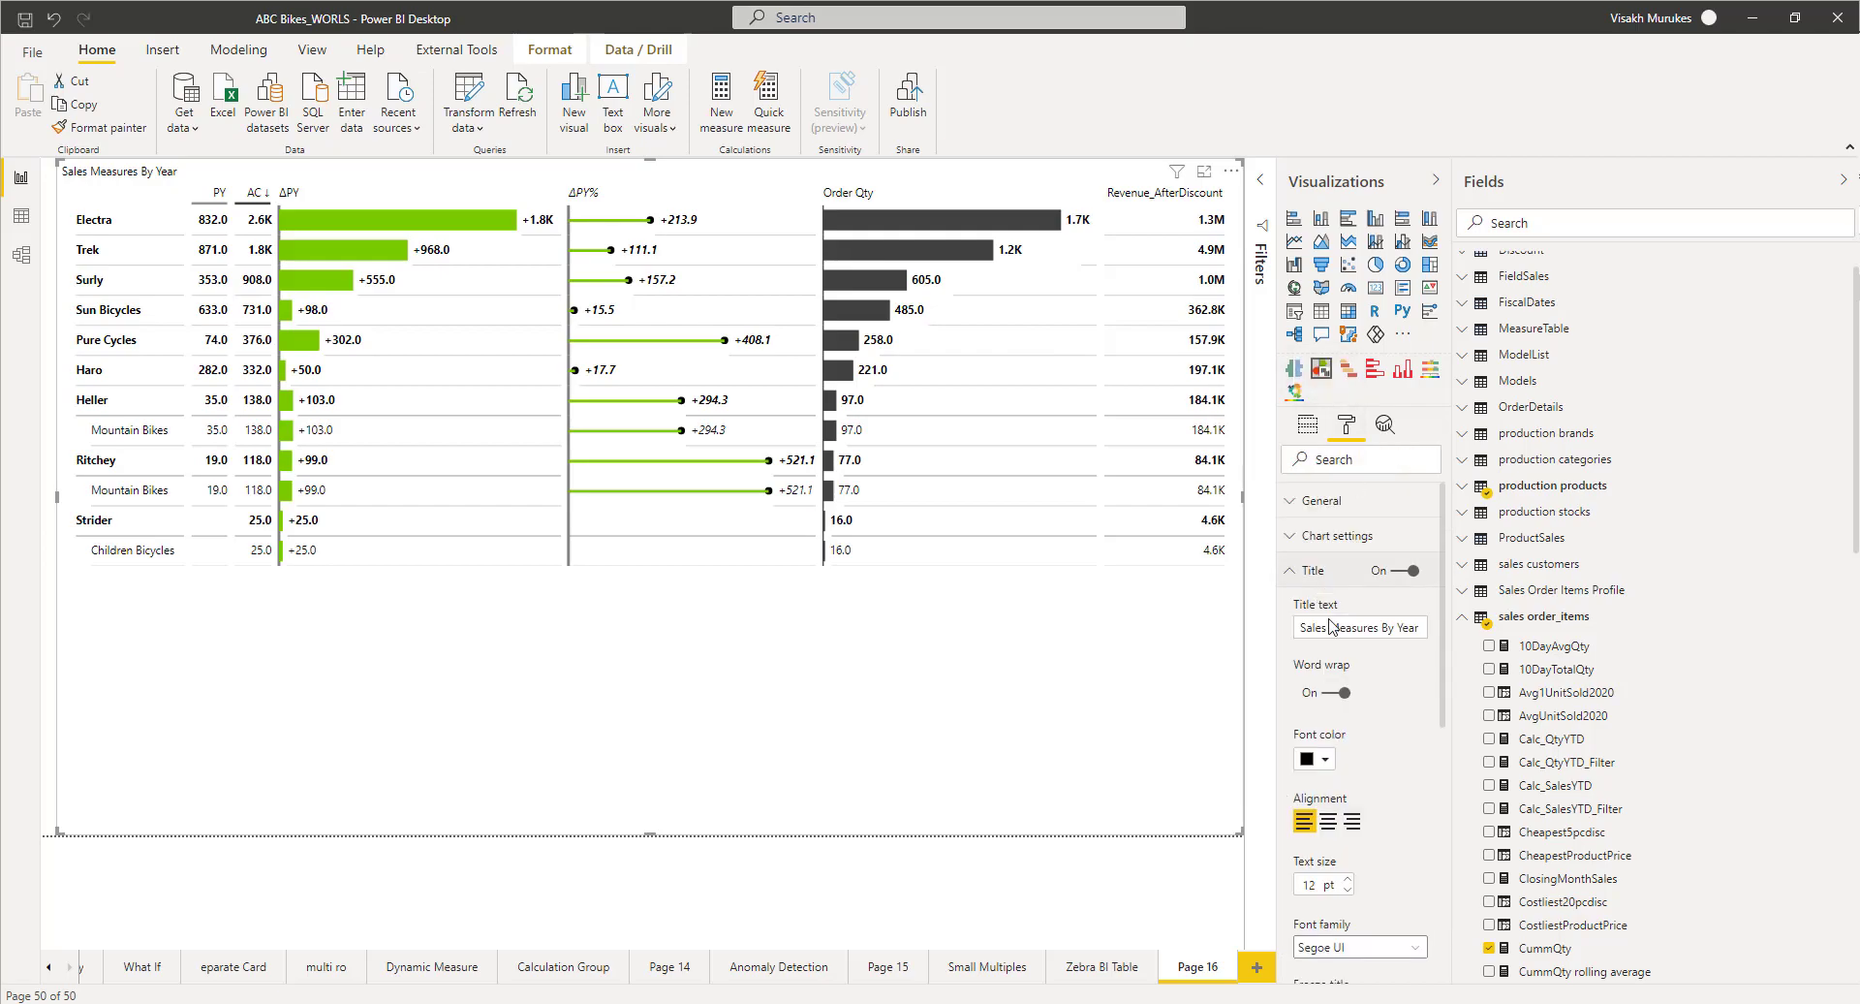
left_click(1327, 823)
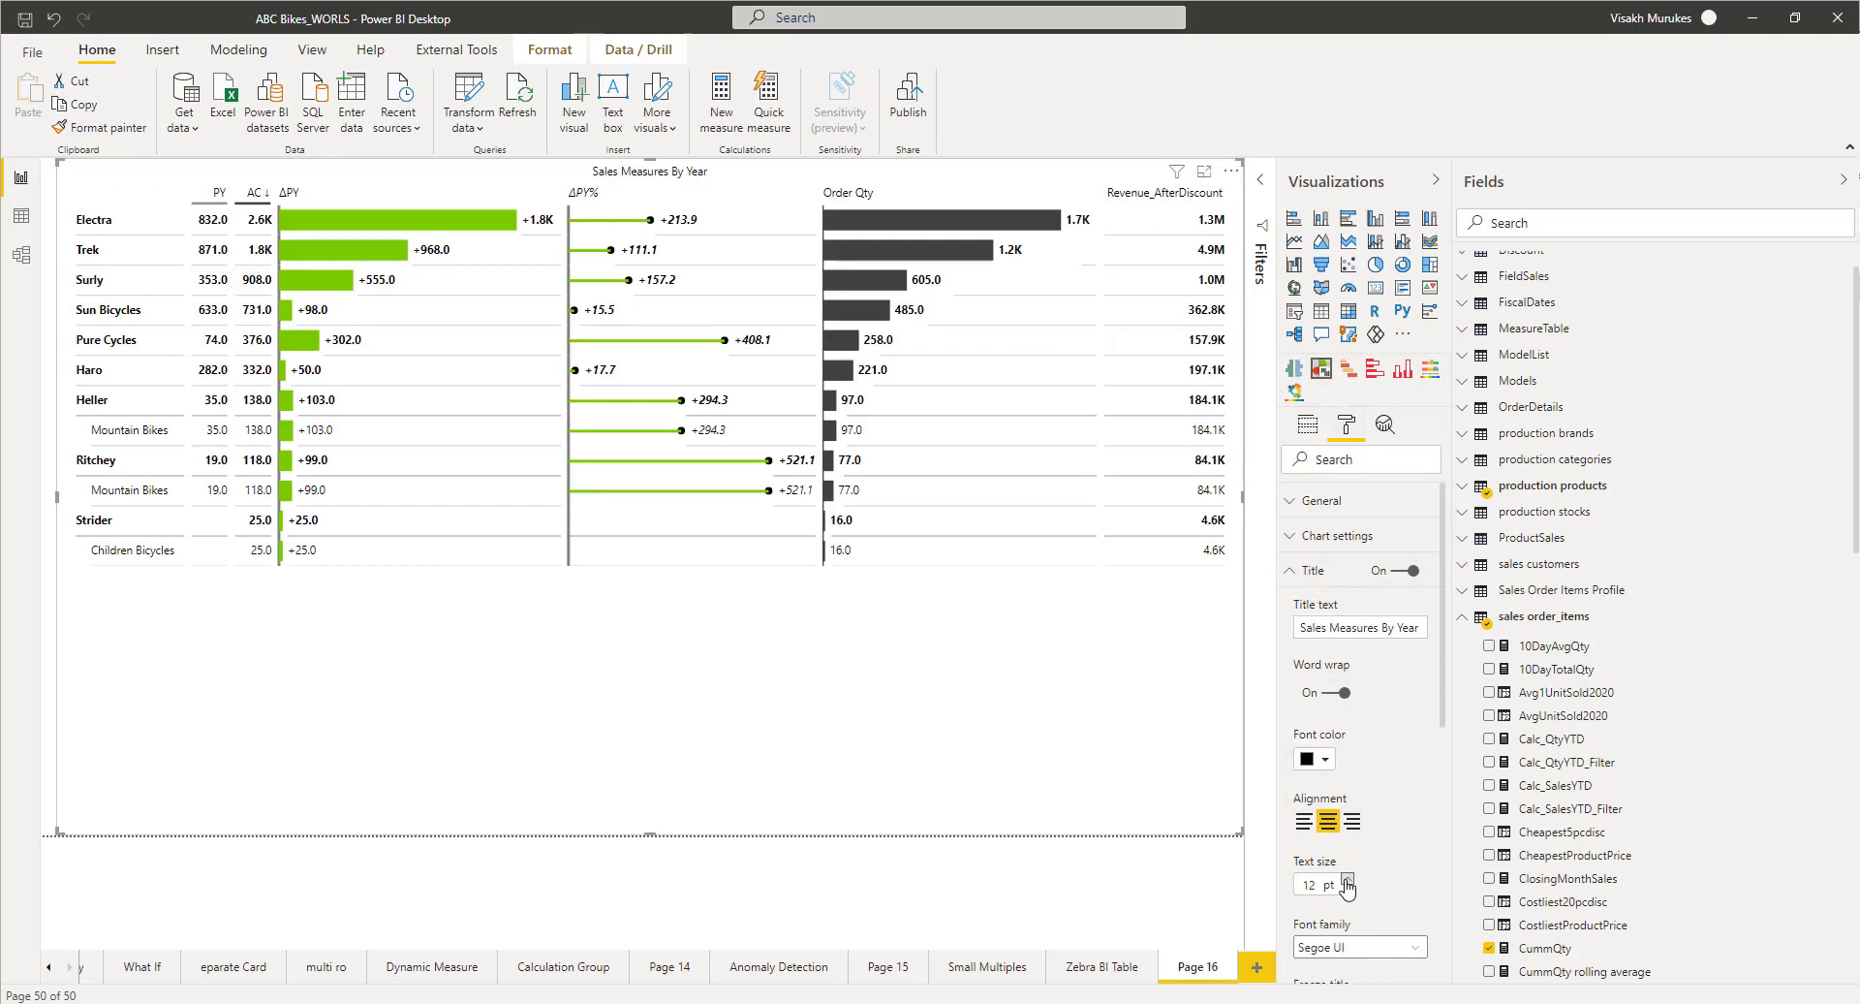
left_click(1347, 880)
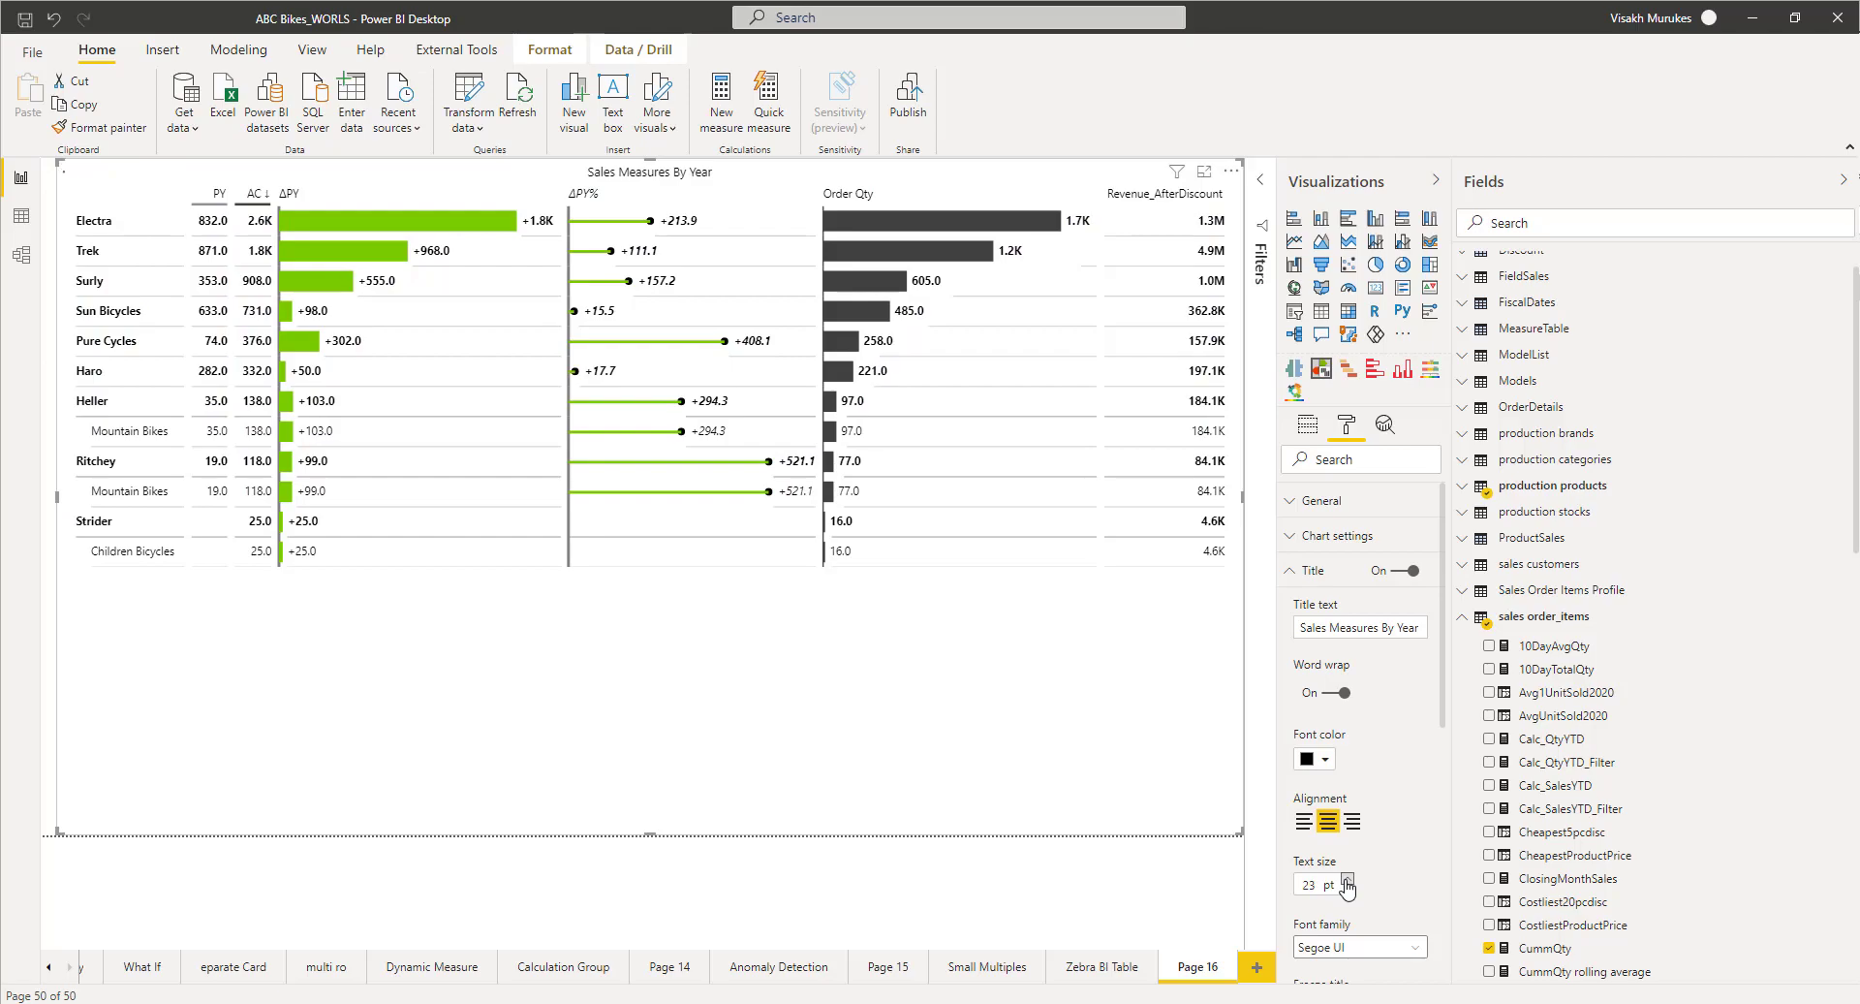
left_click(1347, 879)
left_click(1347, 879)
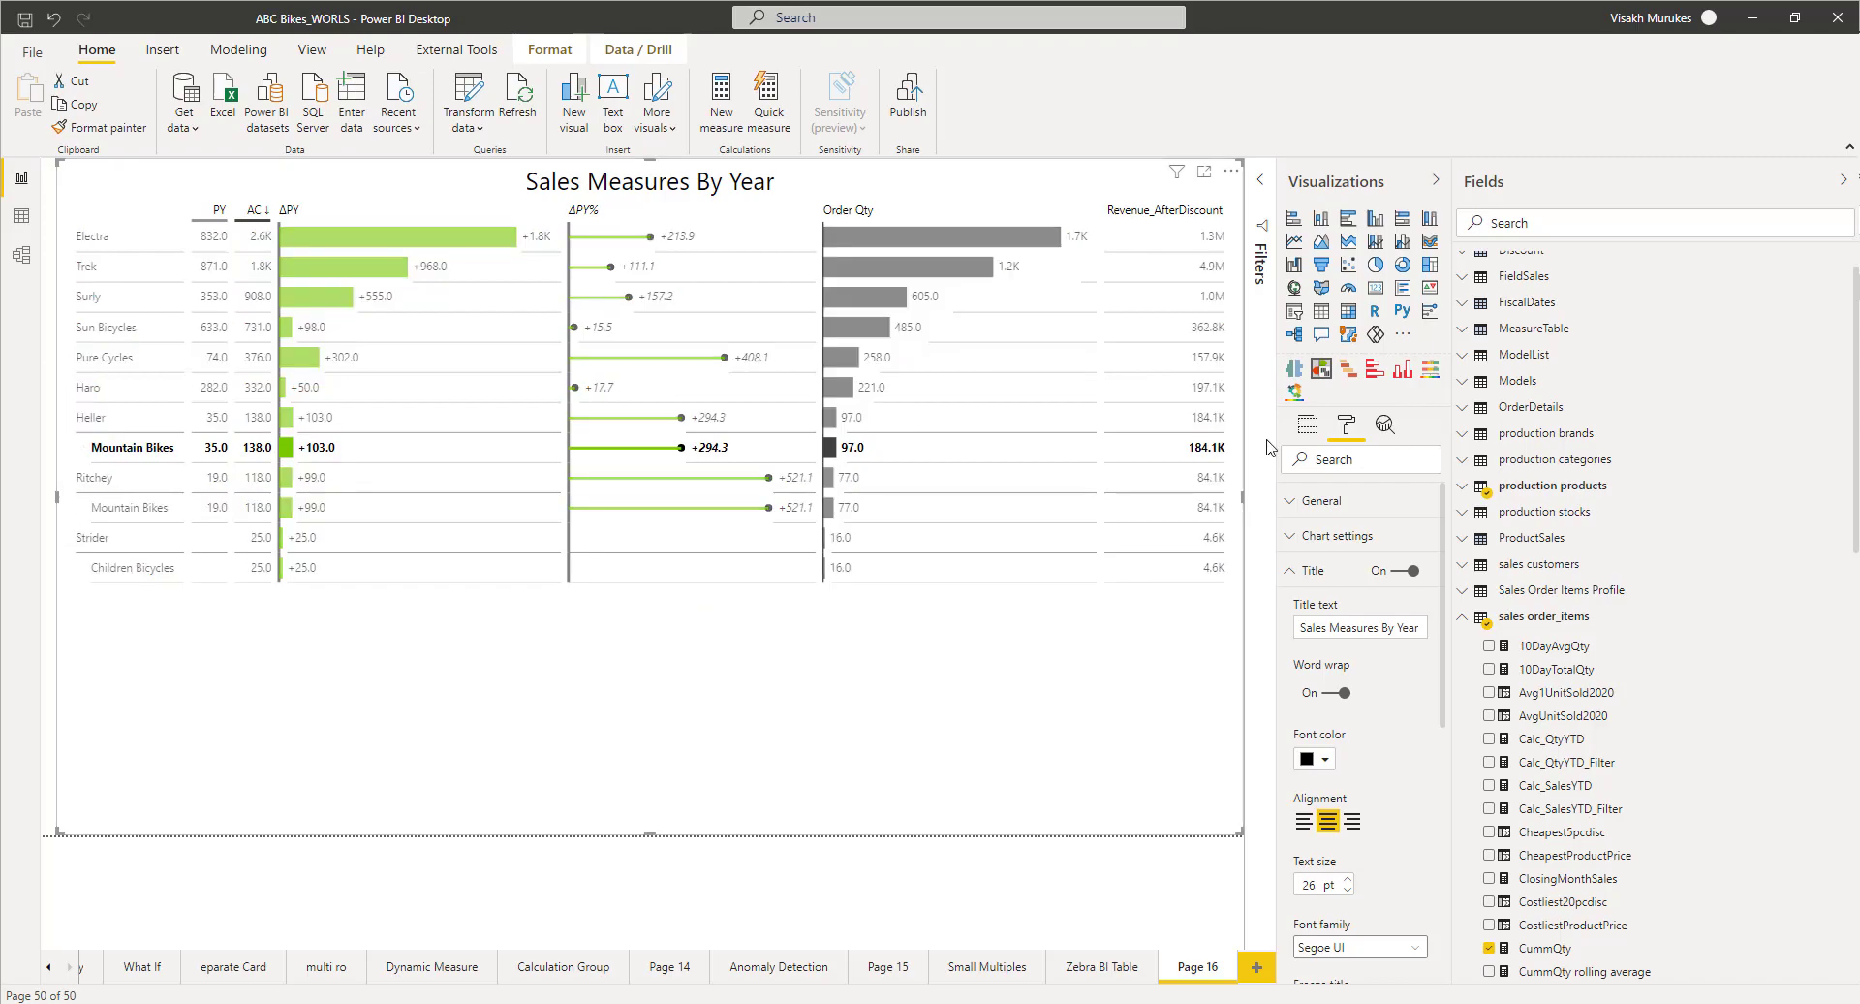
Step: Add the EffTarget field from the SalesTargets table as the visual's Plan value
left_click(1308, 427)
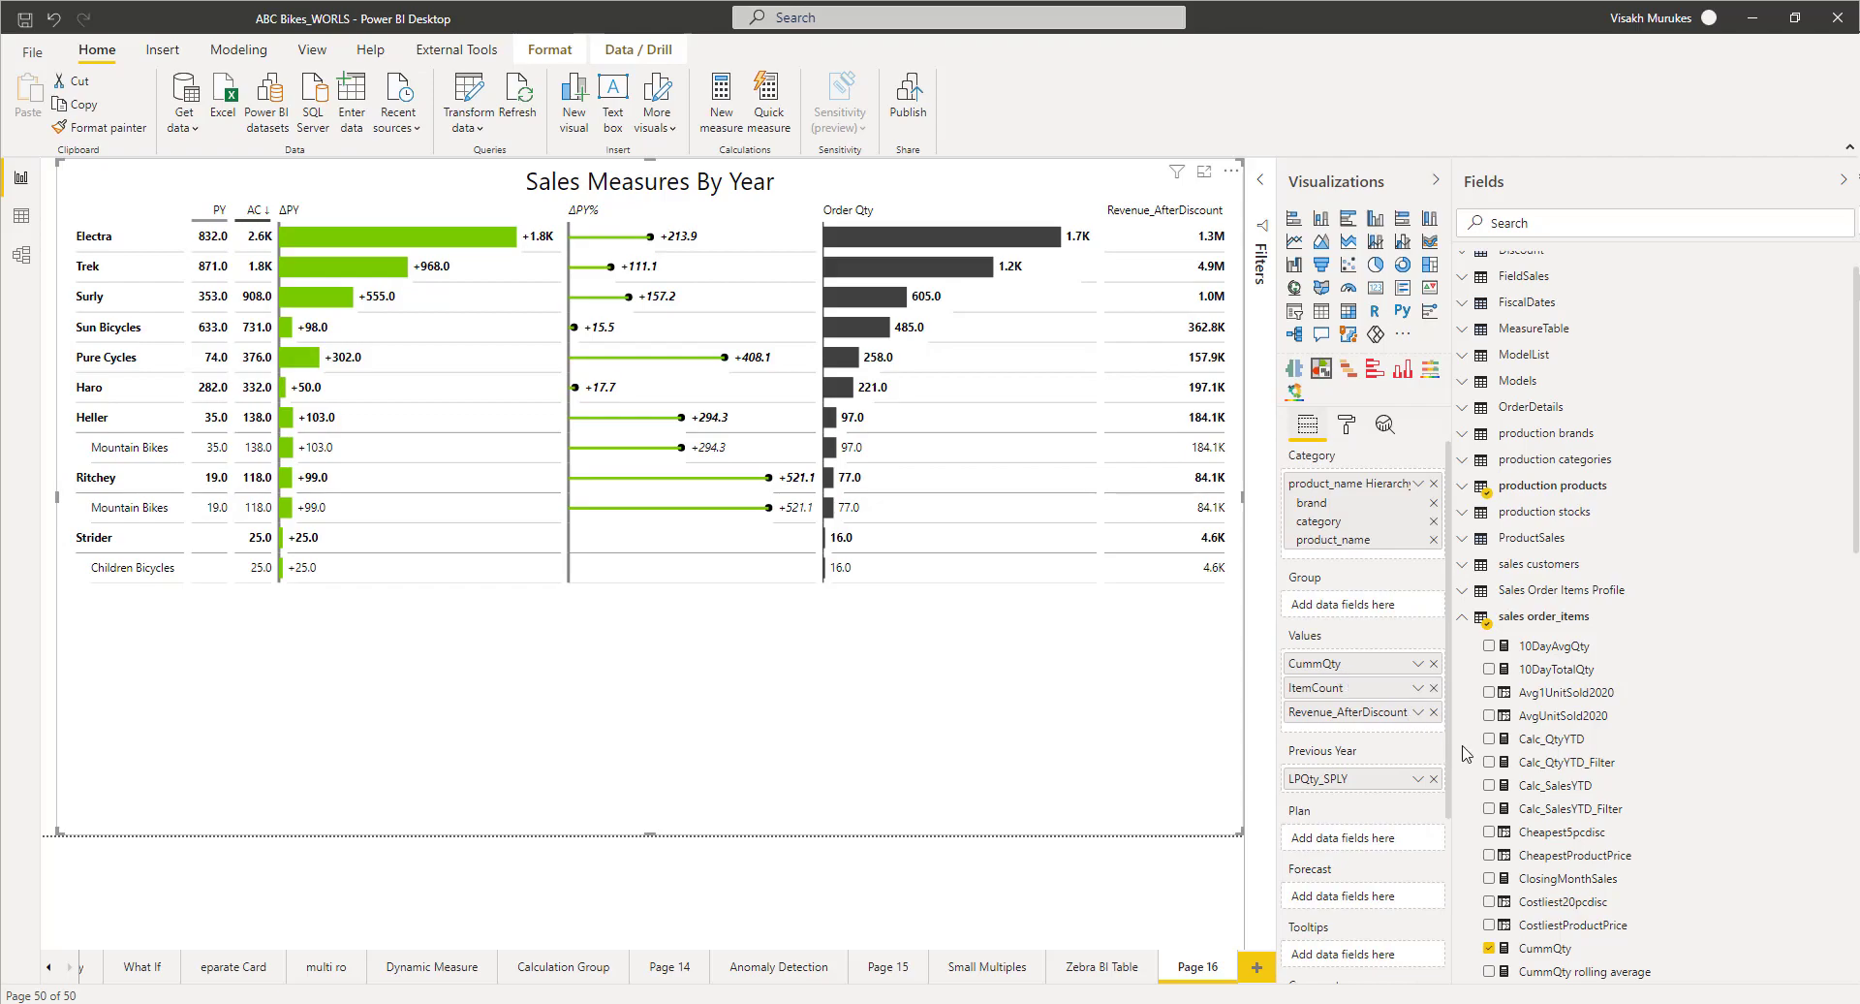
left_click(1464, 625)
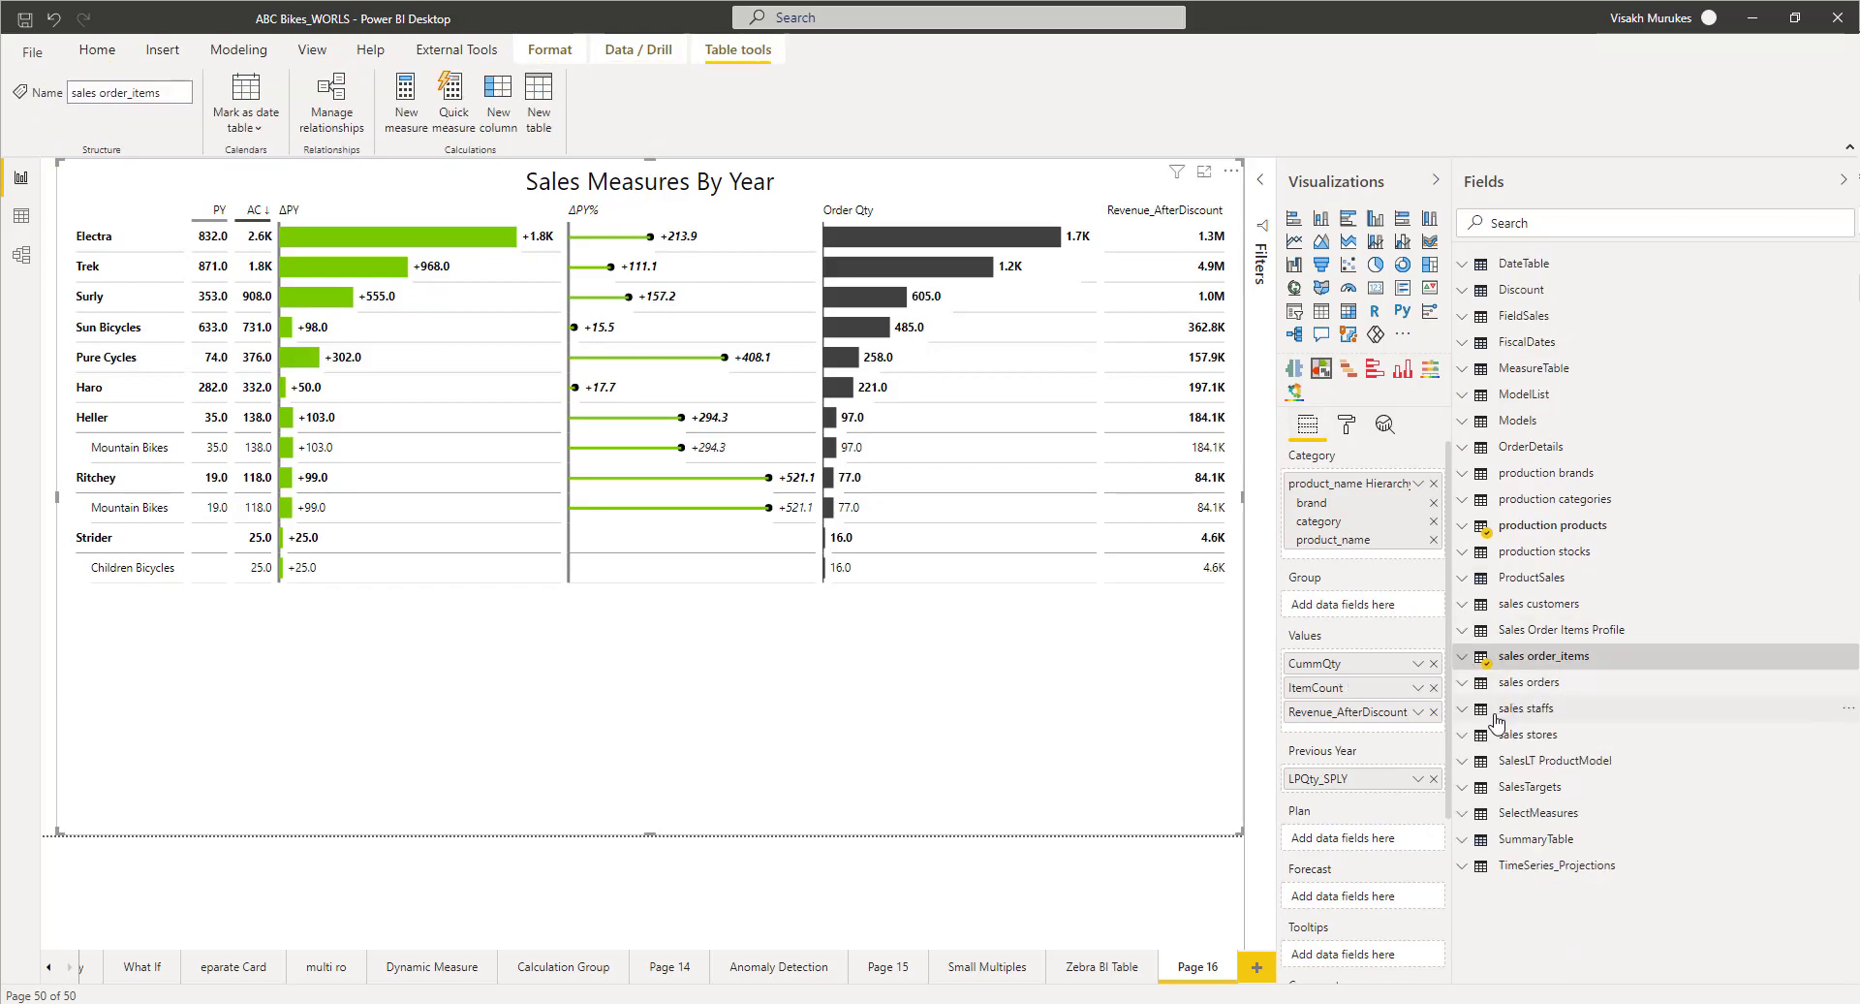
left_click(1463, 789)
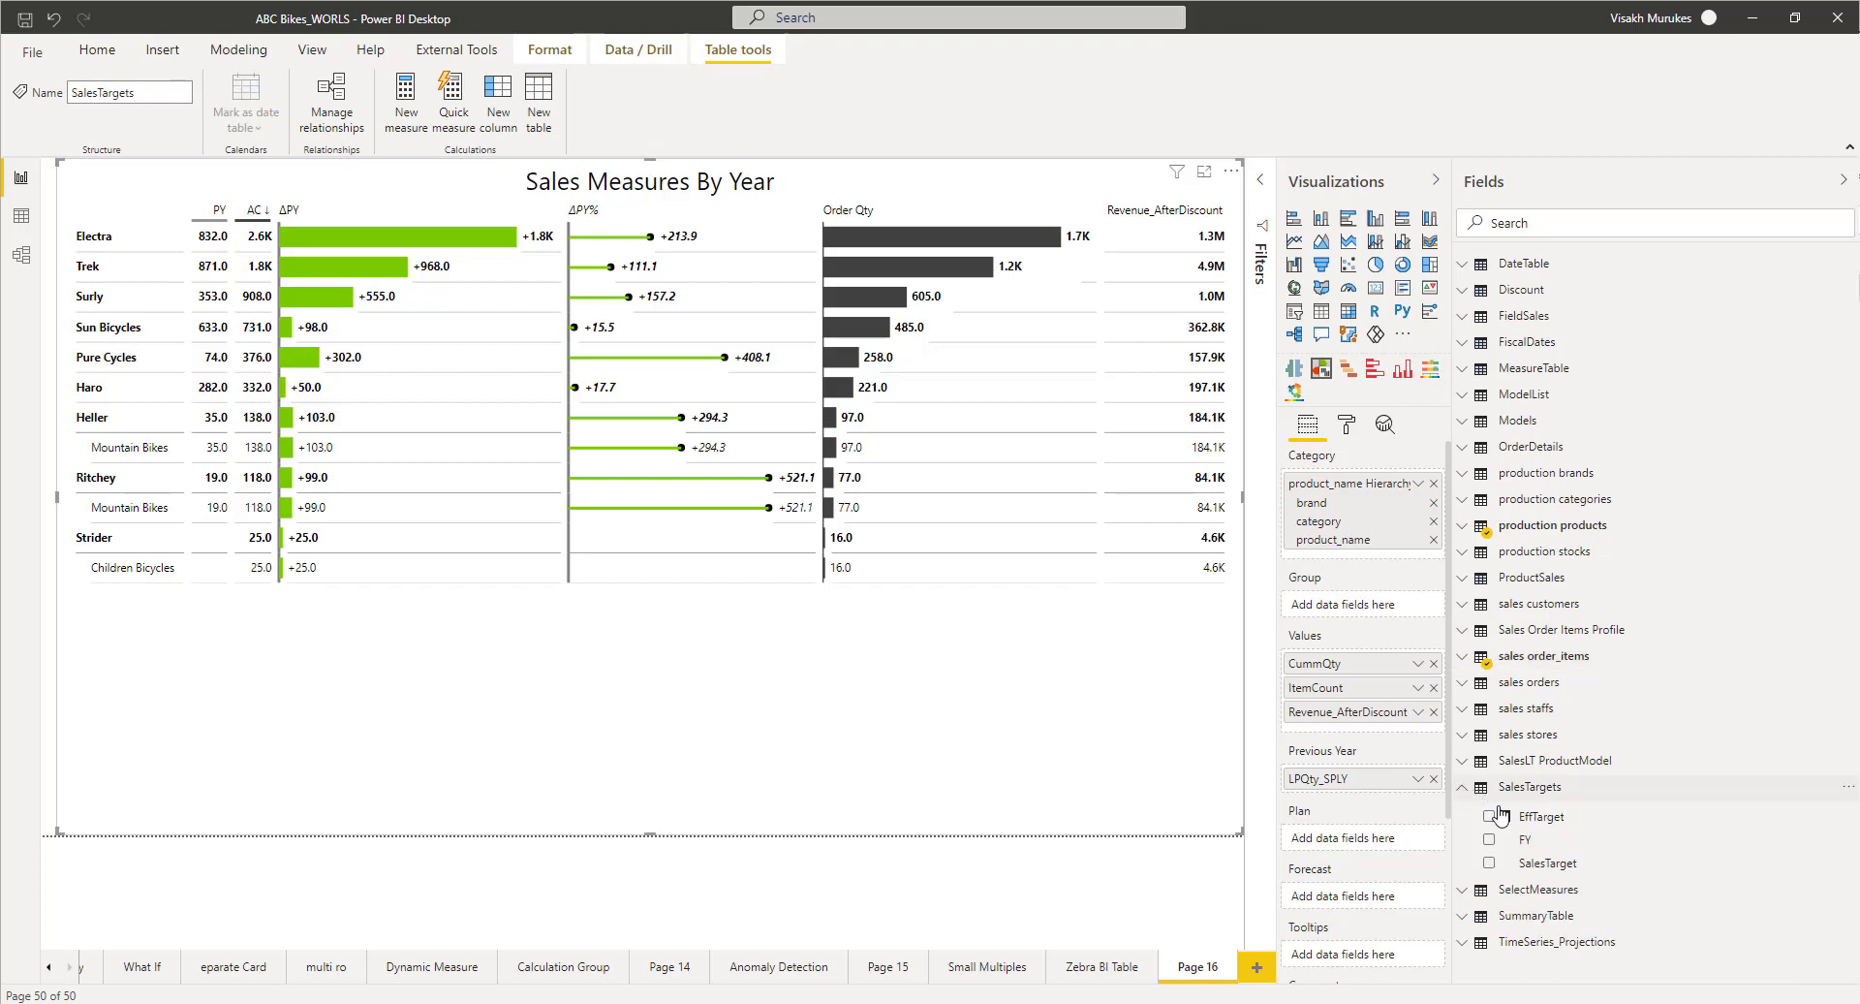
left_click_drag(1539, 816, 1362, 838)
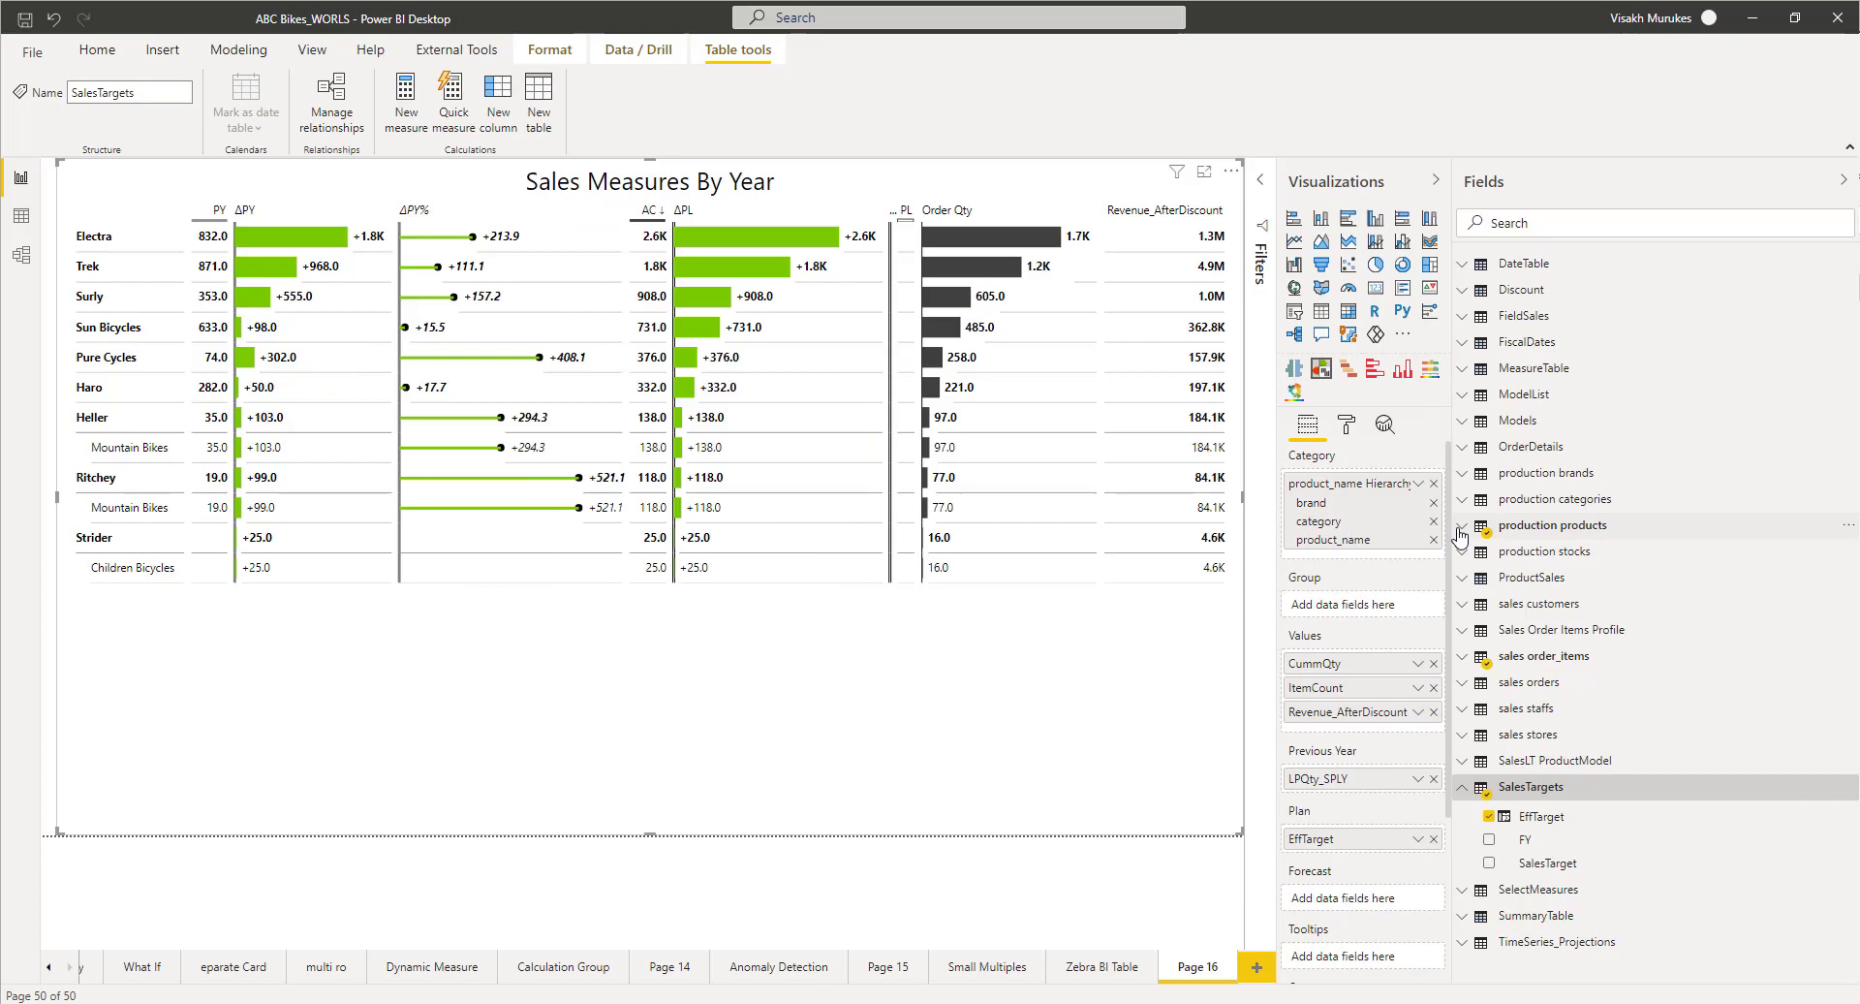
Step: Group the visual by the OrderDate Year from the sales order_items table
left_click(1470, 659)
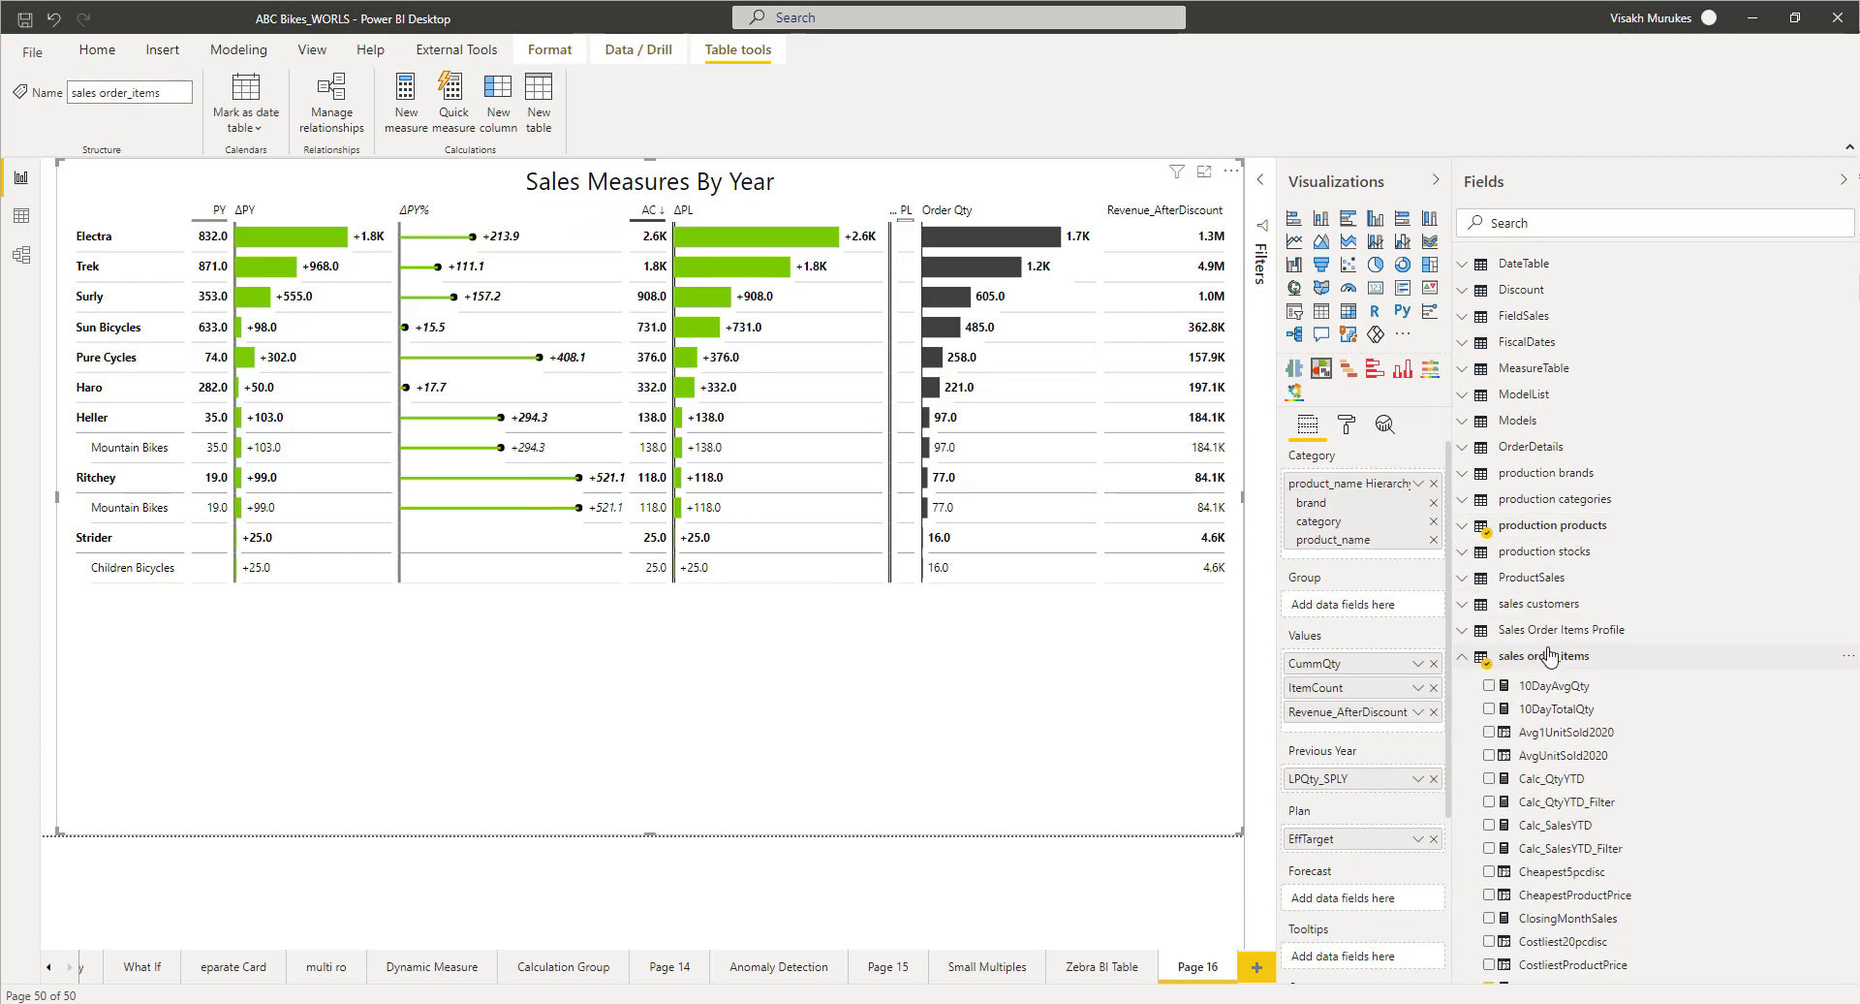
left_click_drag(1855, 457, 1852, 683)
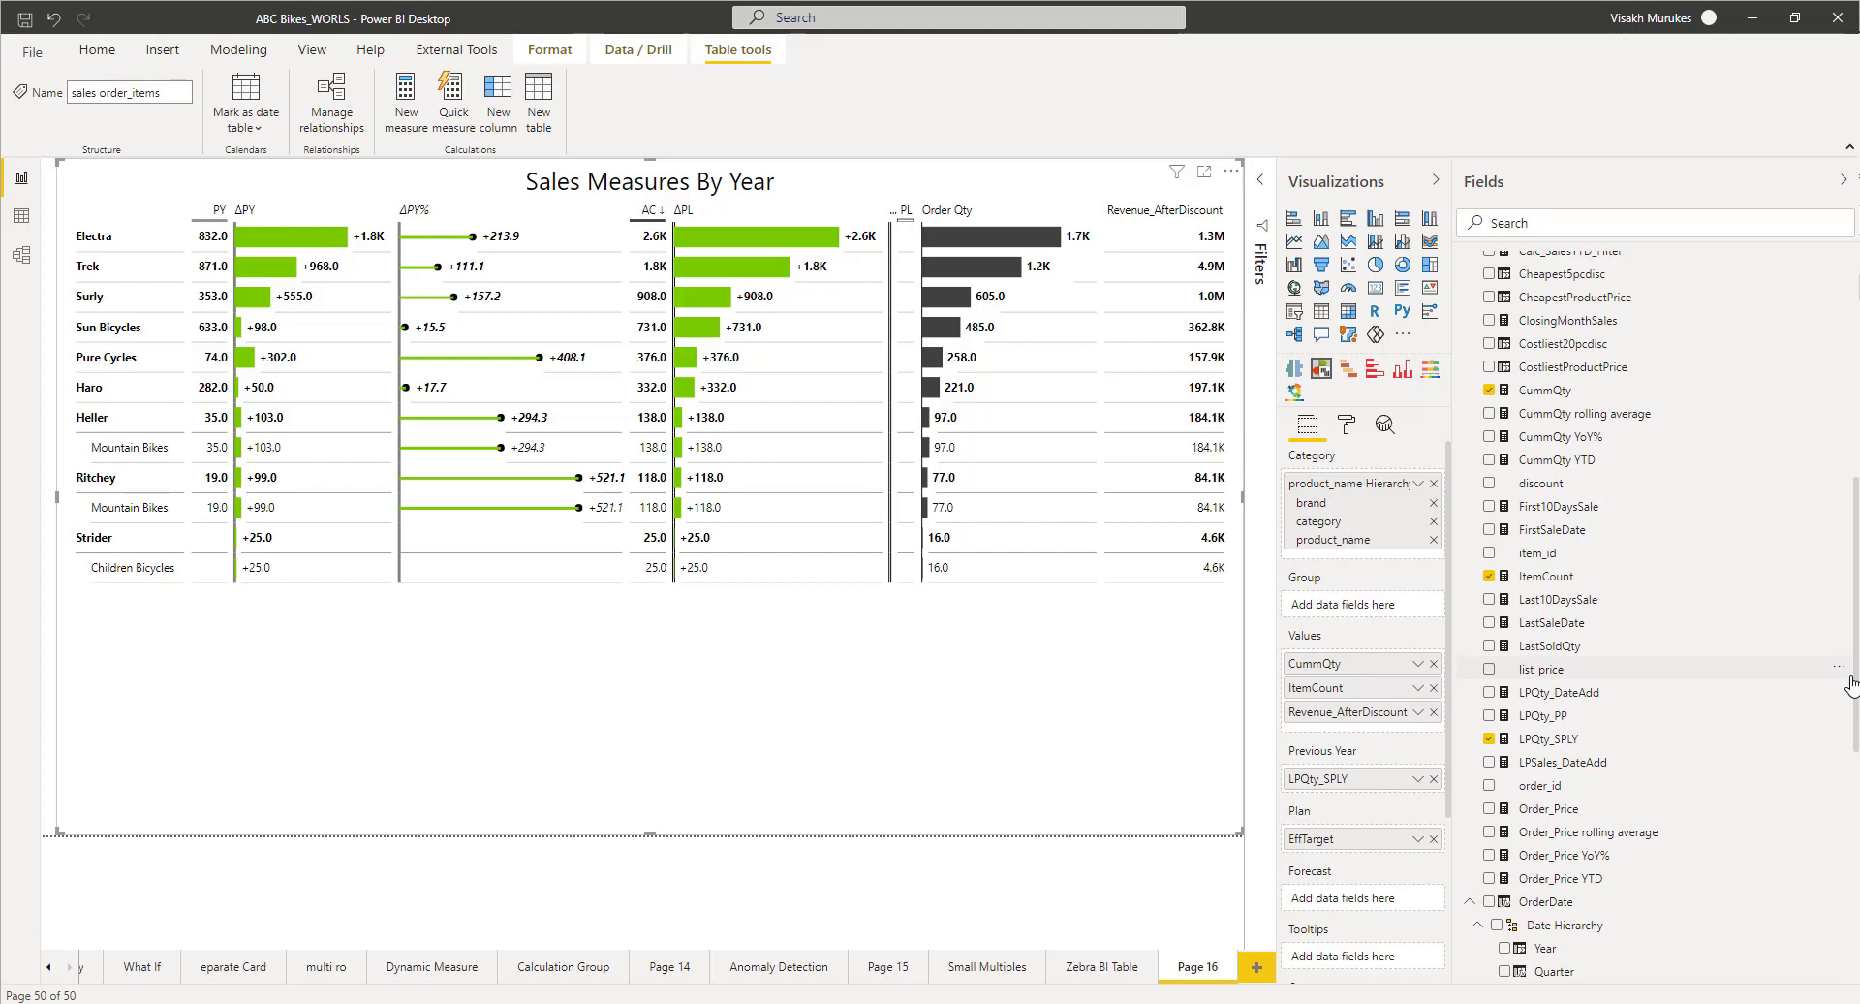
scroll(1550, 775, "down", 2)
left_click(1505, 771)
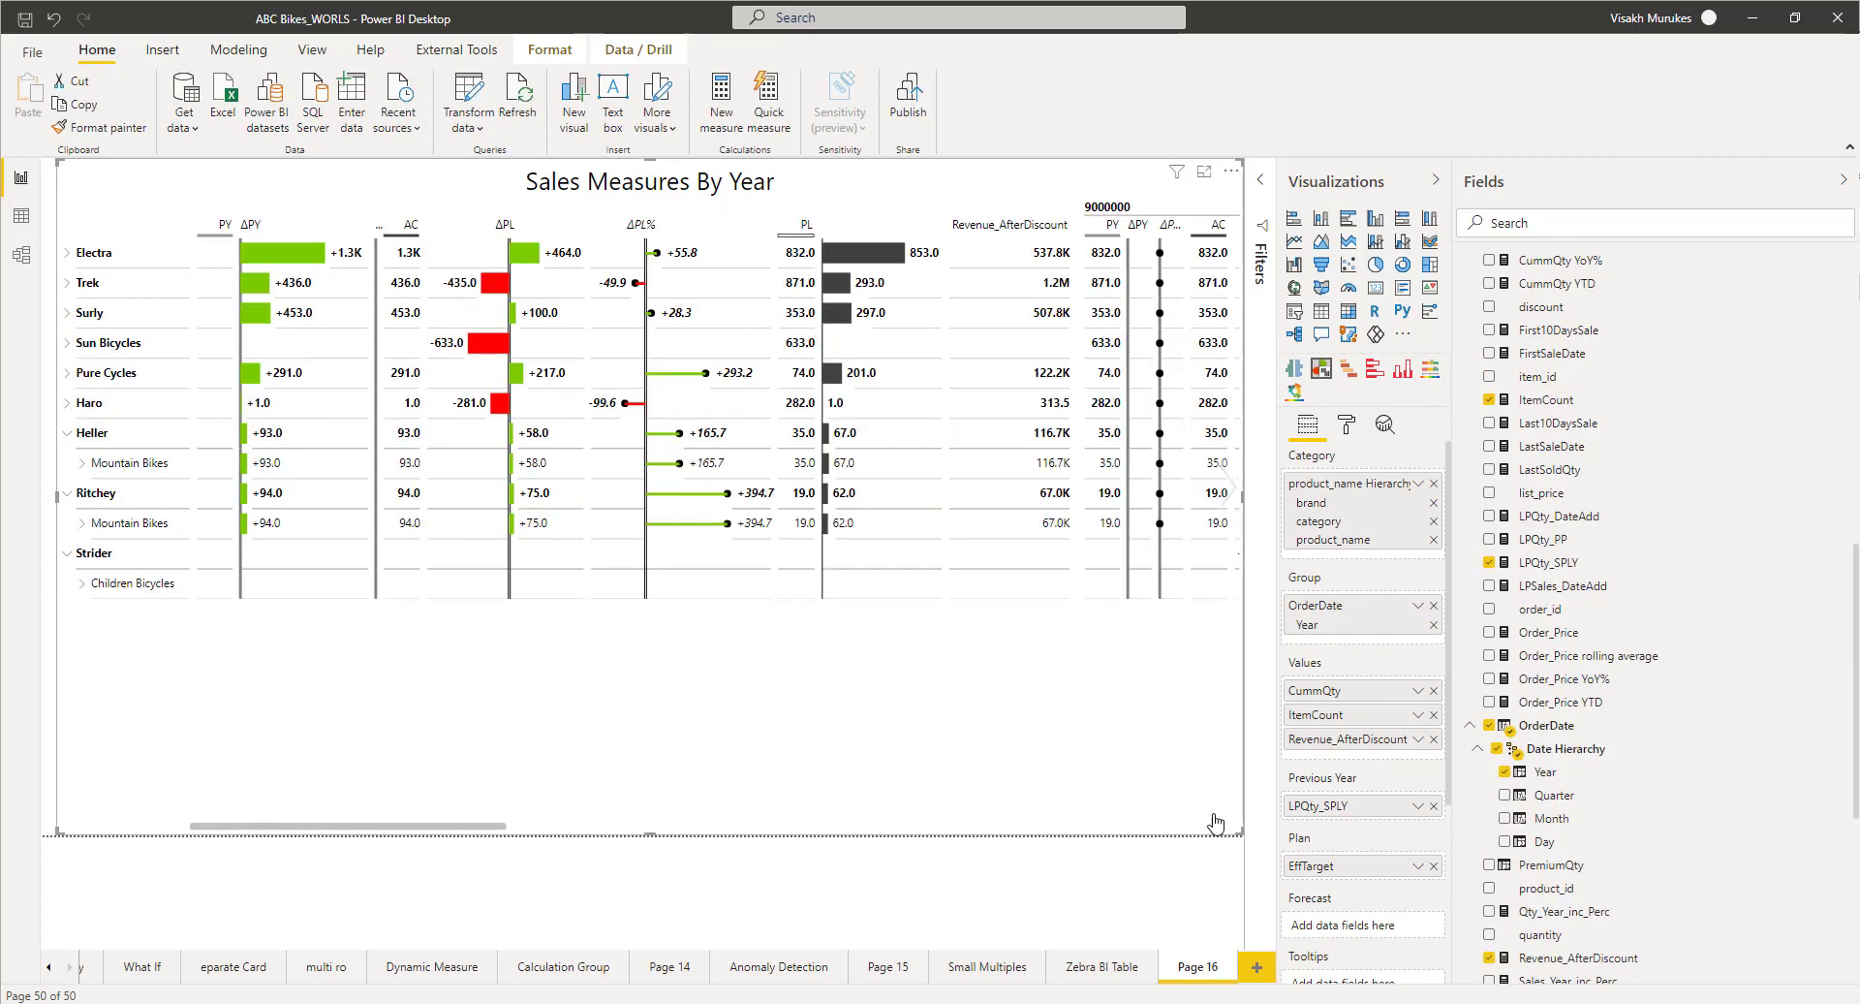
Step: Examine the plan variance bars of the Surly, Electra and Sun Bicycles brands, including Electra's tooltip details
left_click(513, 312)
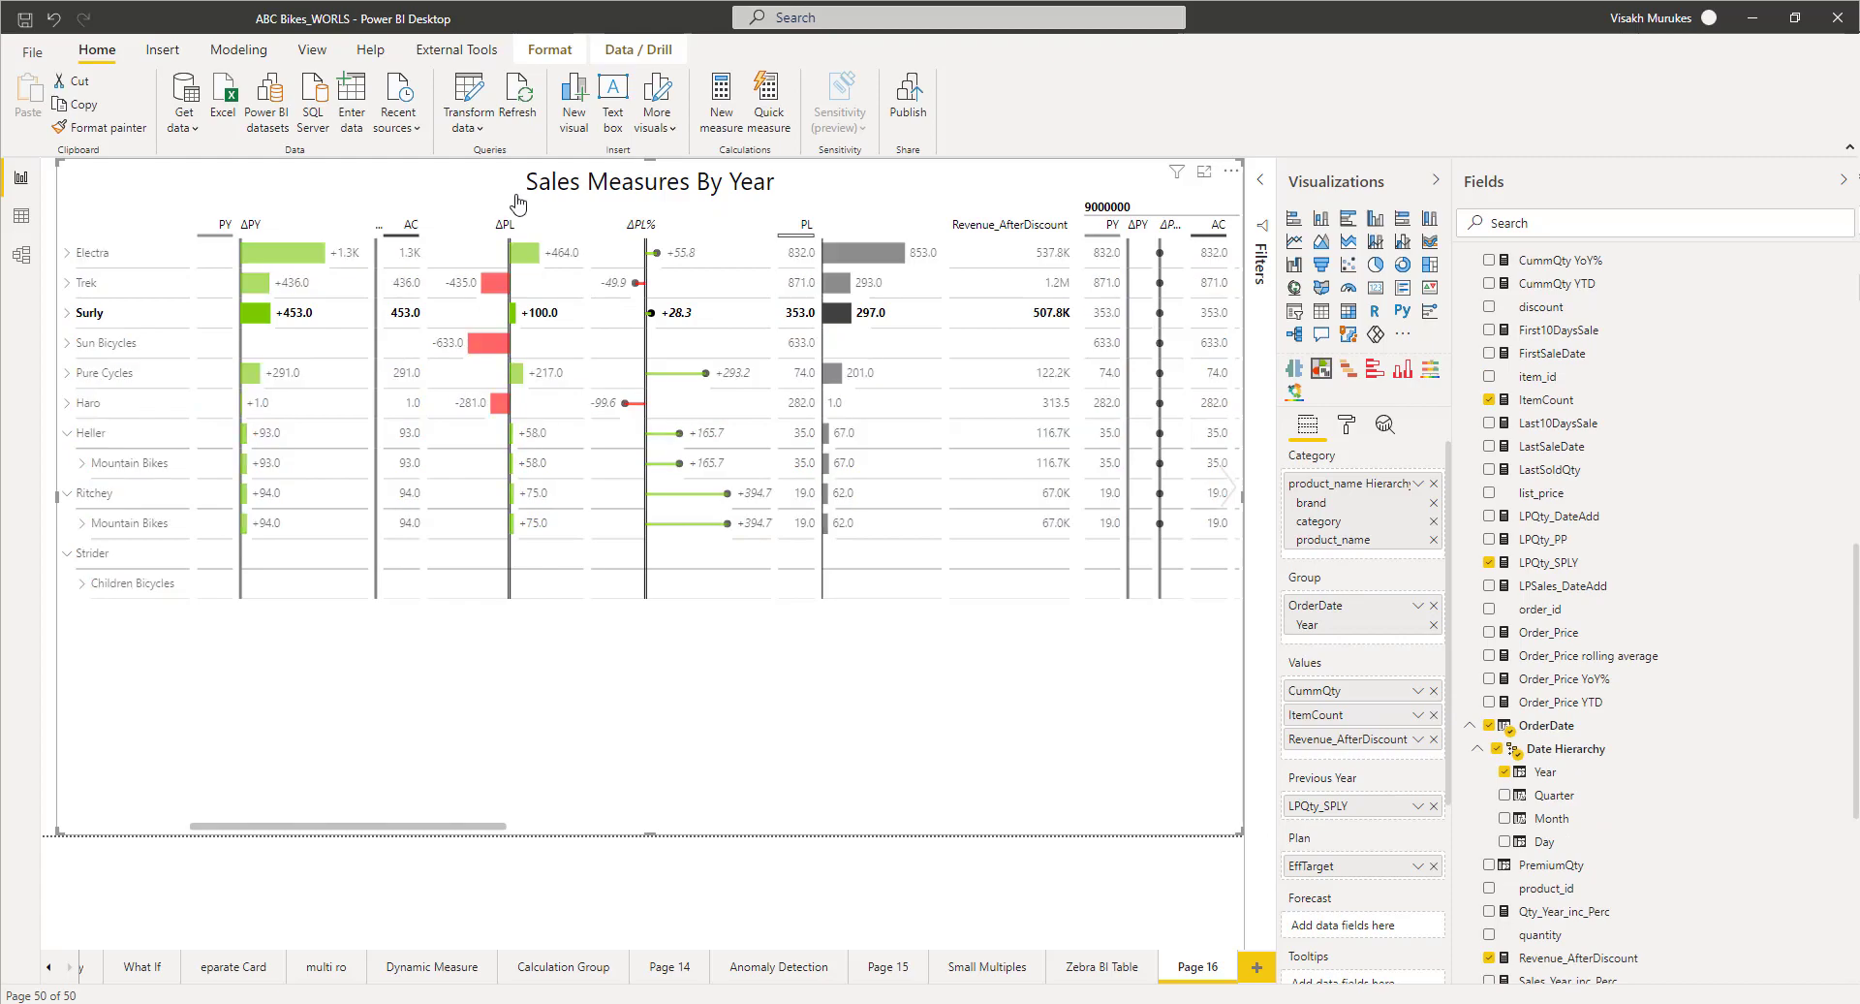
left_click(518, 204)
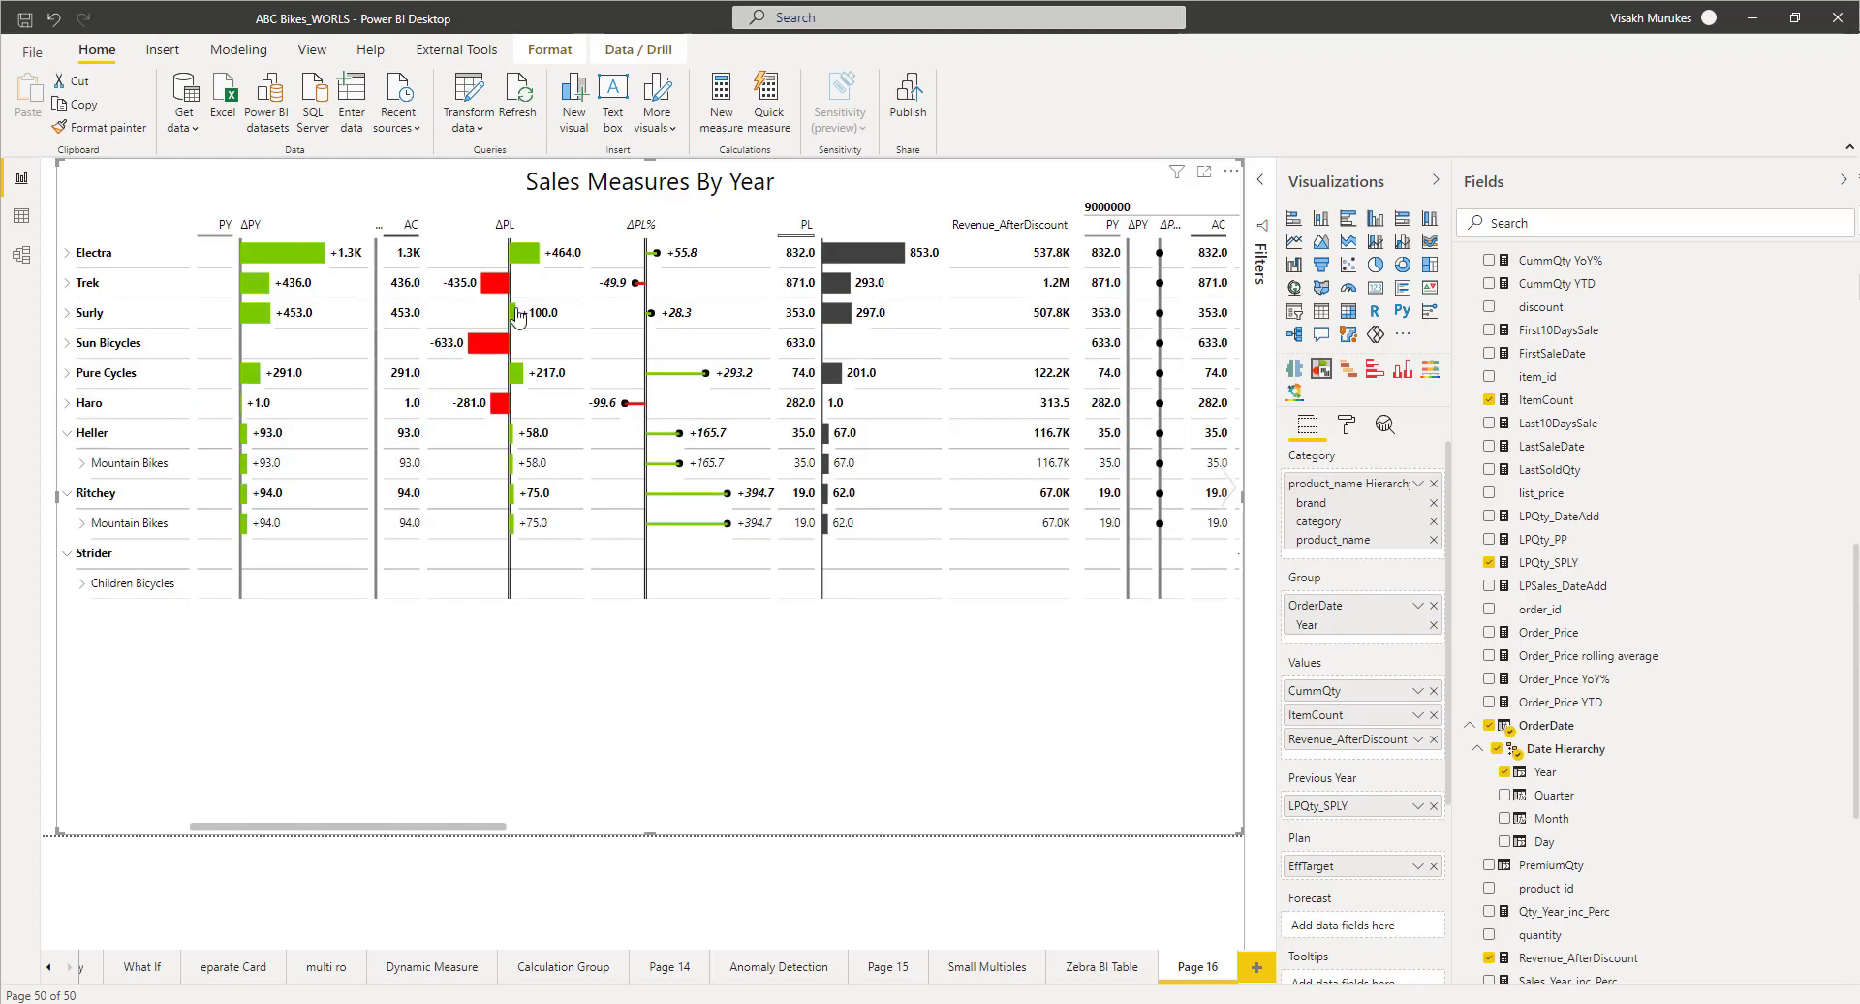
left_click(533, 258)
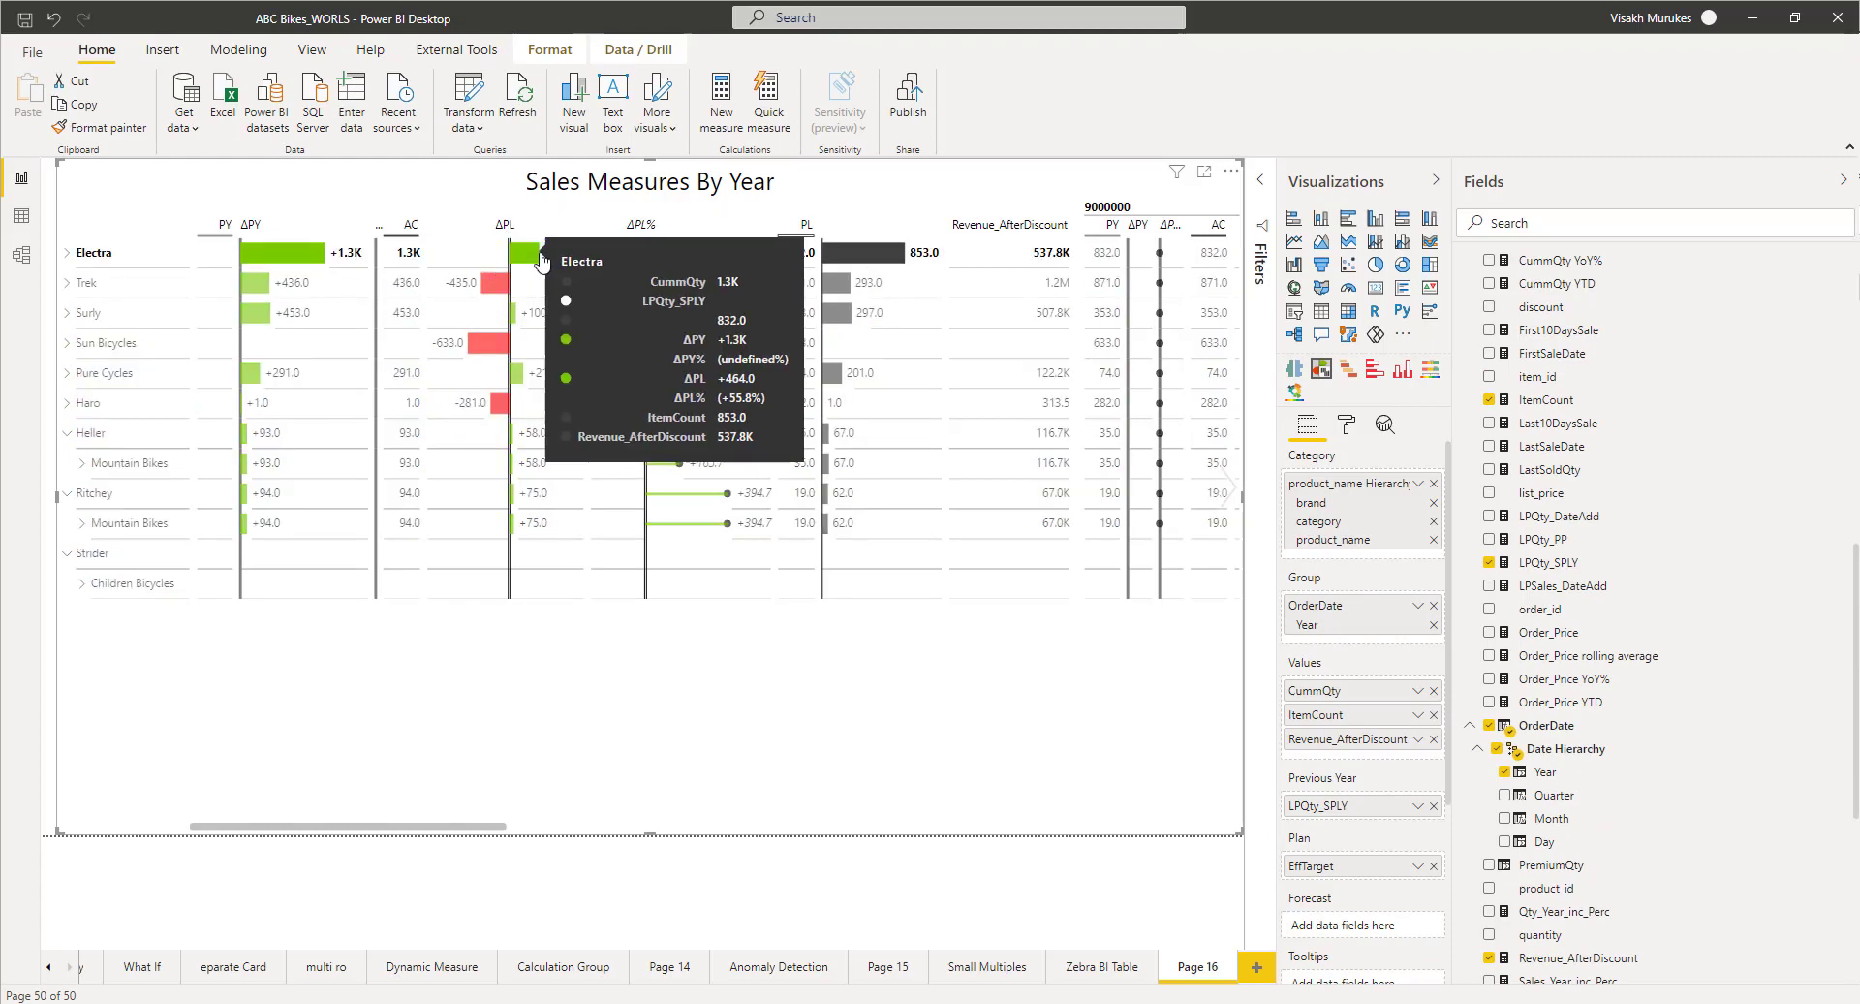
left_click(492, 343)
left_click(534, 256)
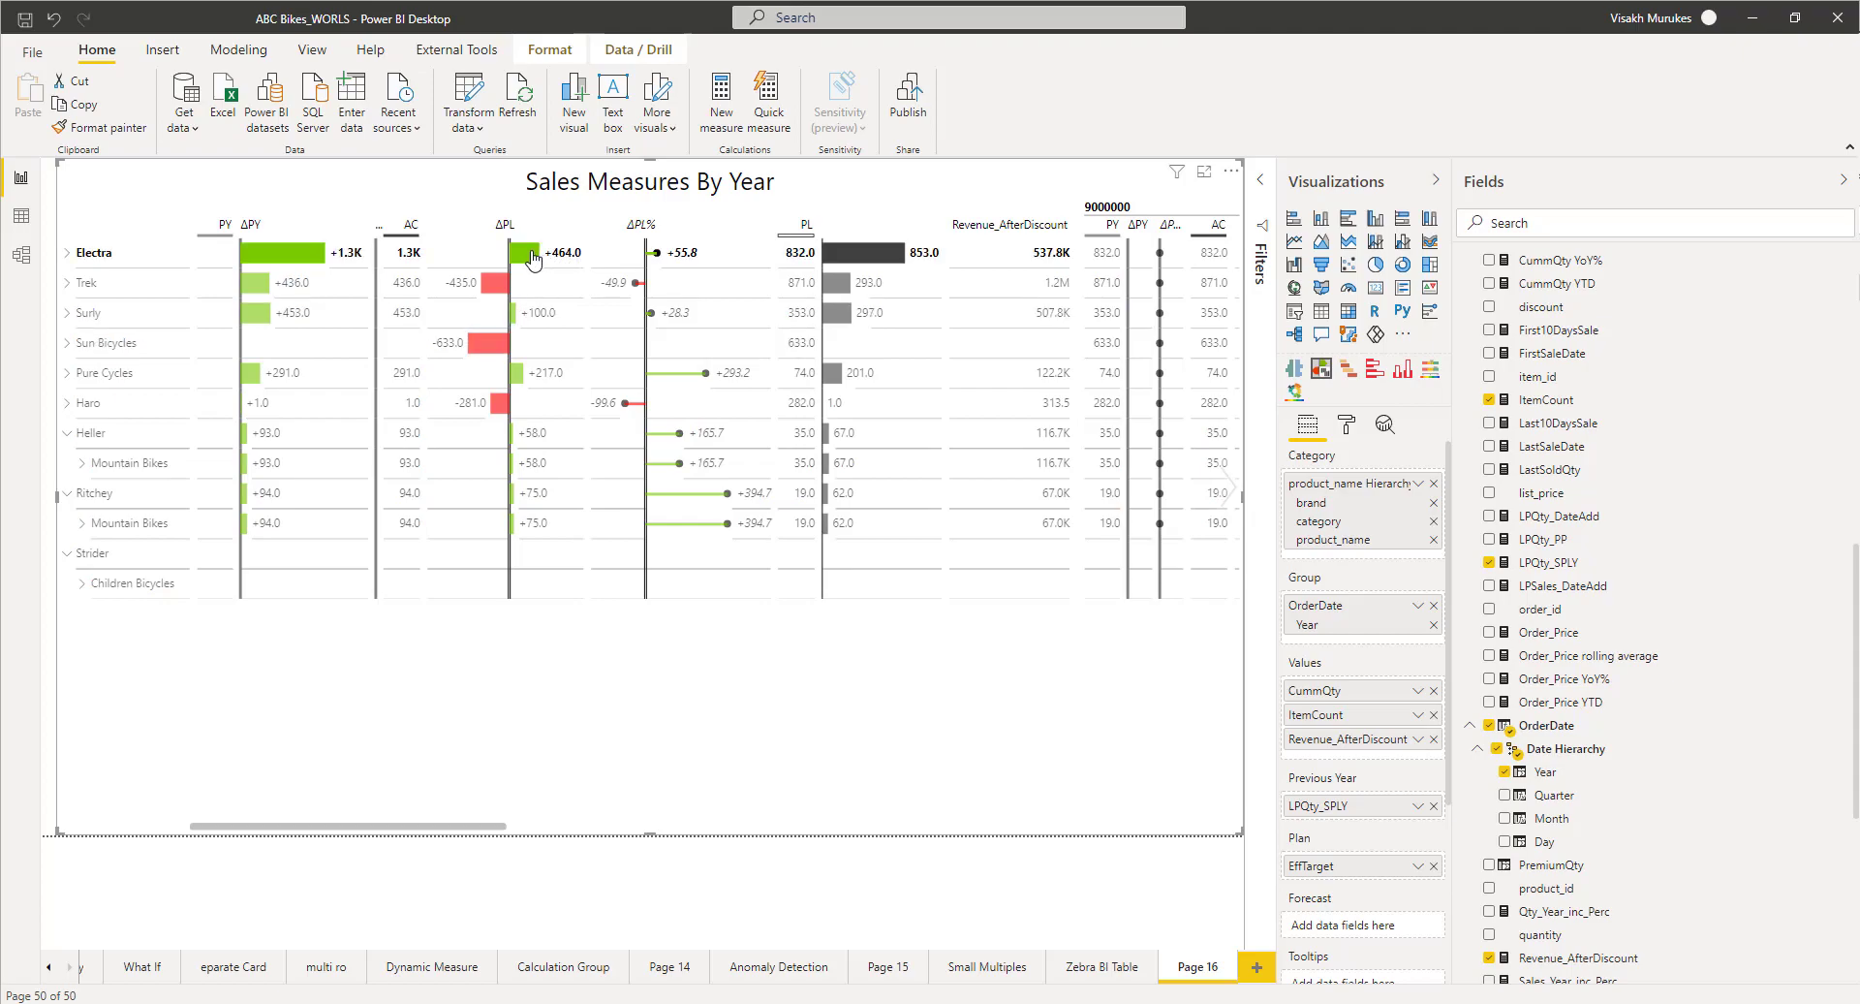
mouse_move(532, 259)
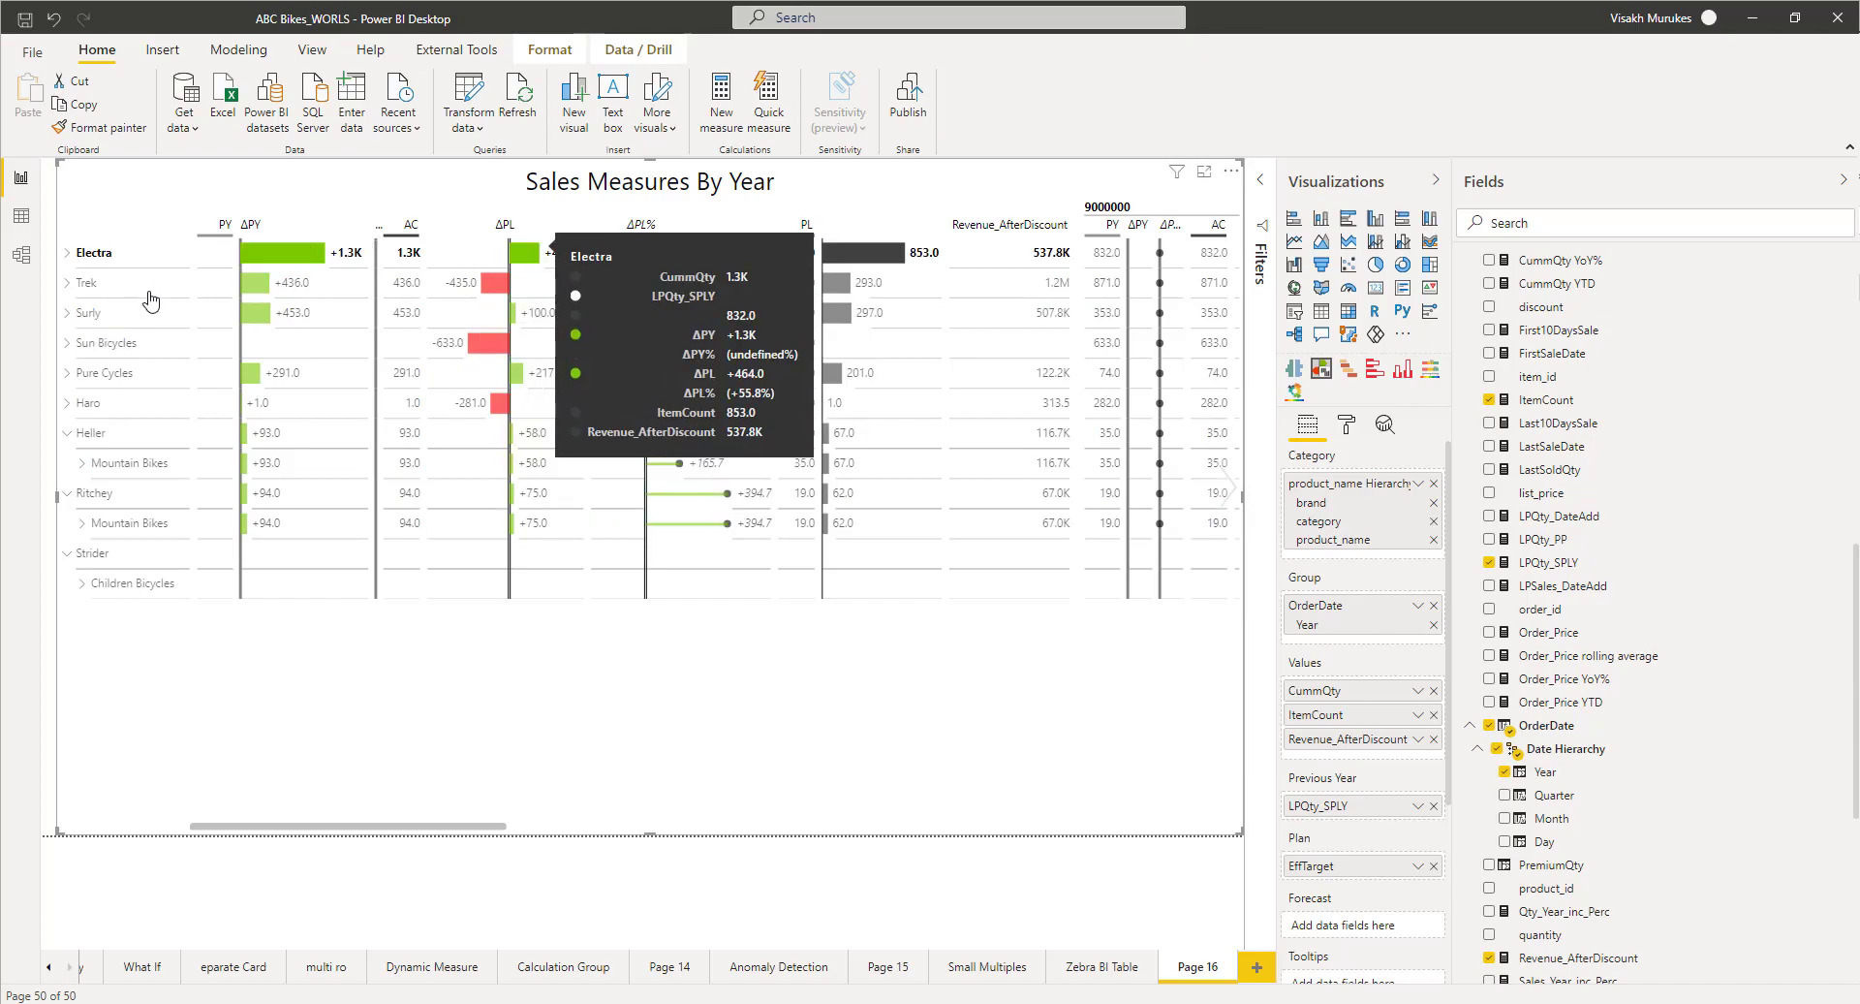
left_click(120, 256)
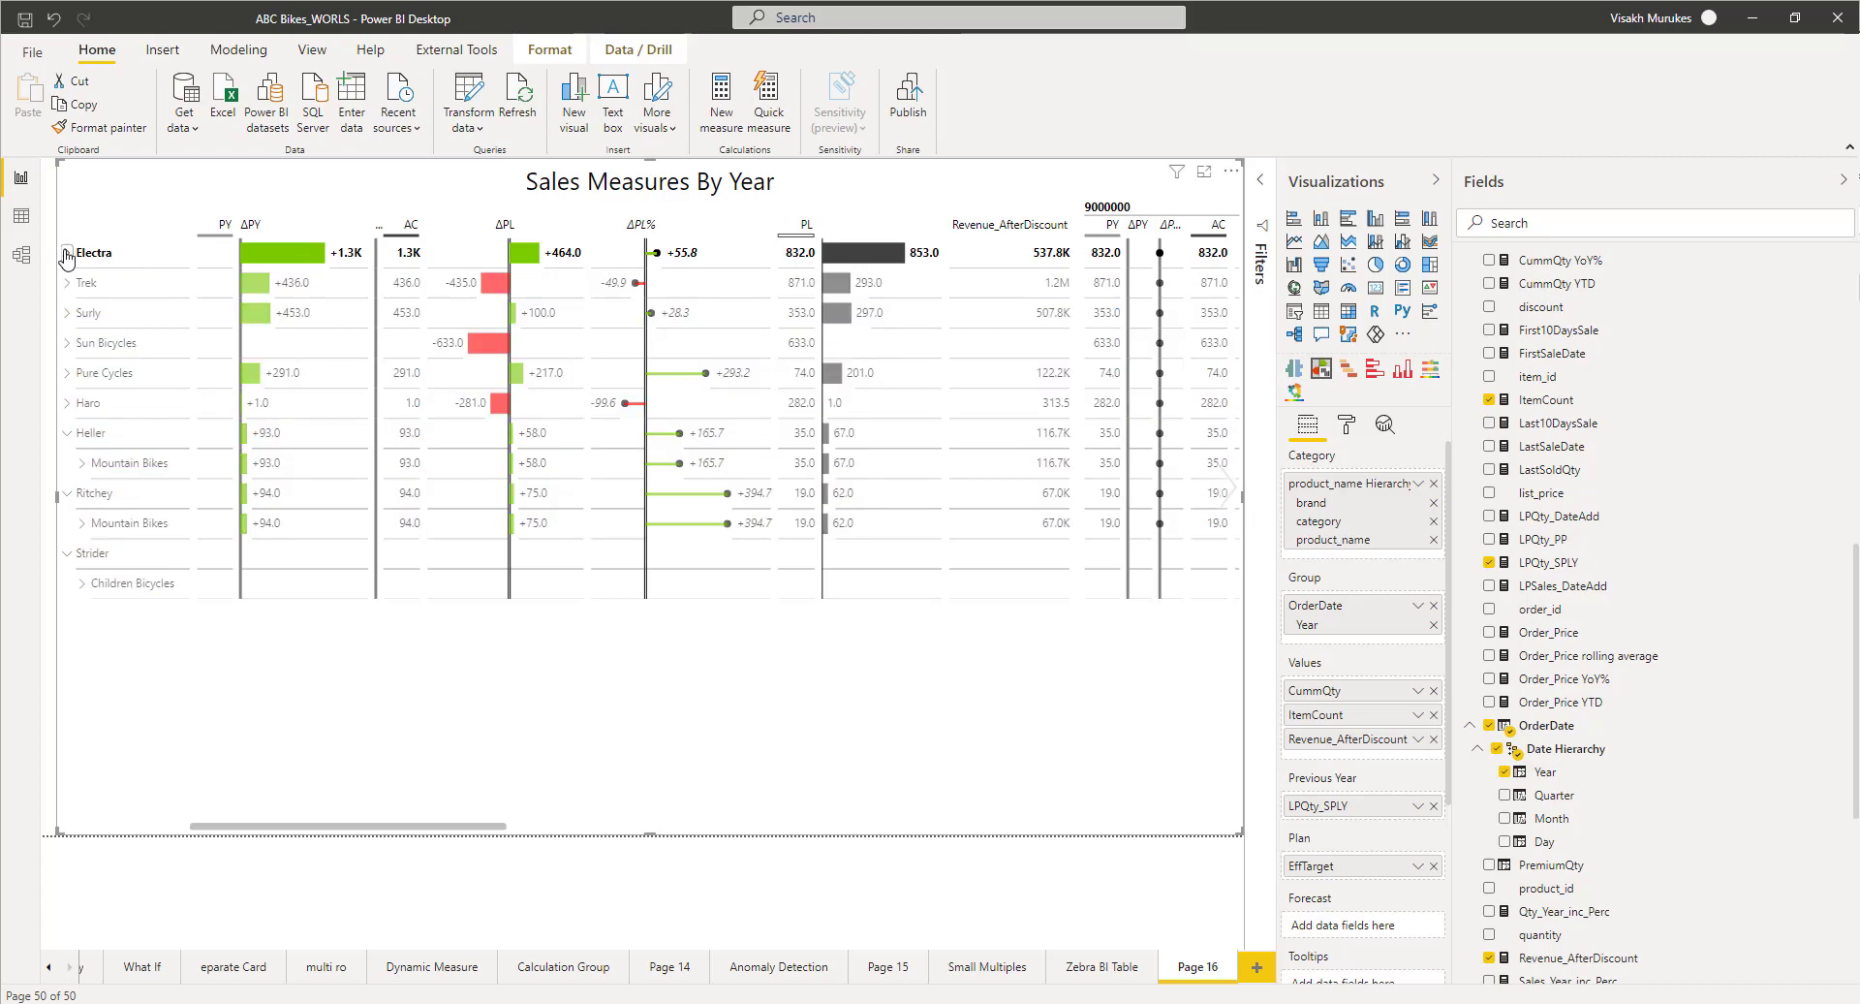